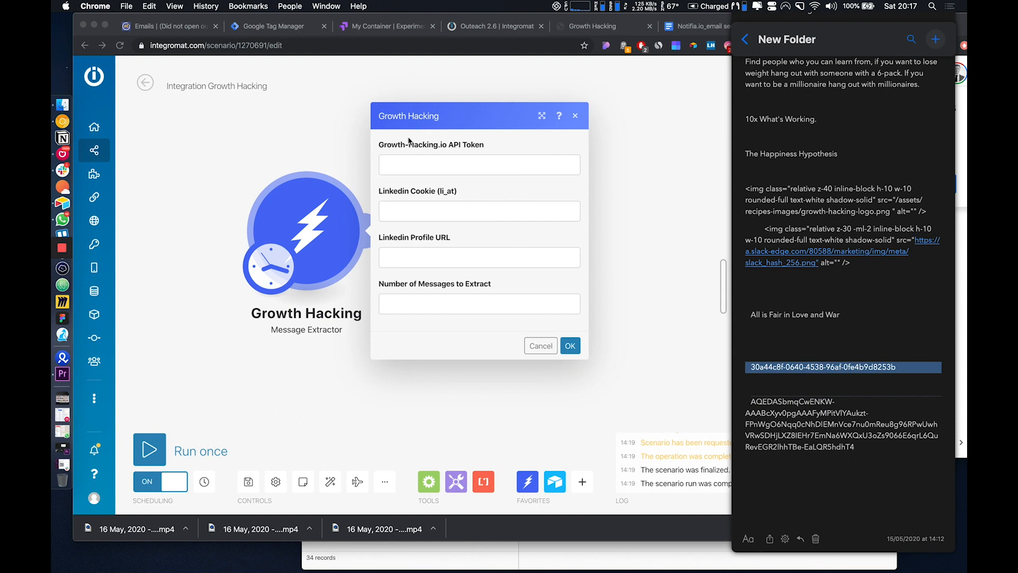
# Paste the Growth-Hacking.io API token into the Message Extractor module settings and remove the leading spaces.
pyautogui.click(405, 164)
pyautogui.hotkey('ctrl', 'v')
pyautogui.click(398, 163)
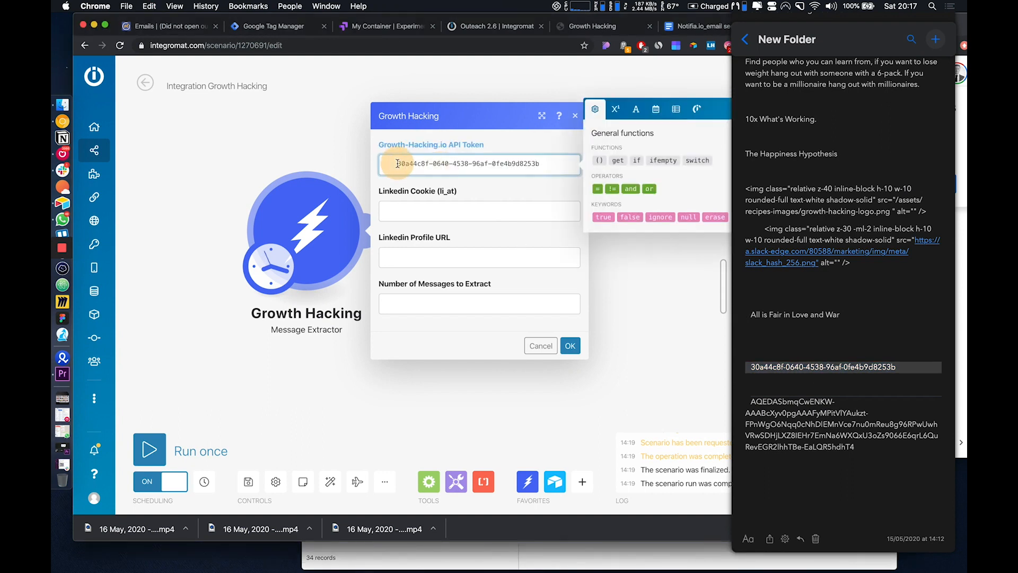
pyautogui.press('BackSpace')
pyautogui.press('BackSpace')
pyautogui.press('BackSpace')
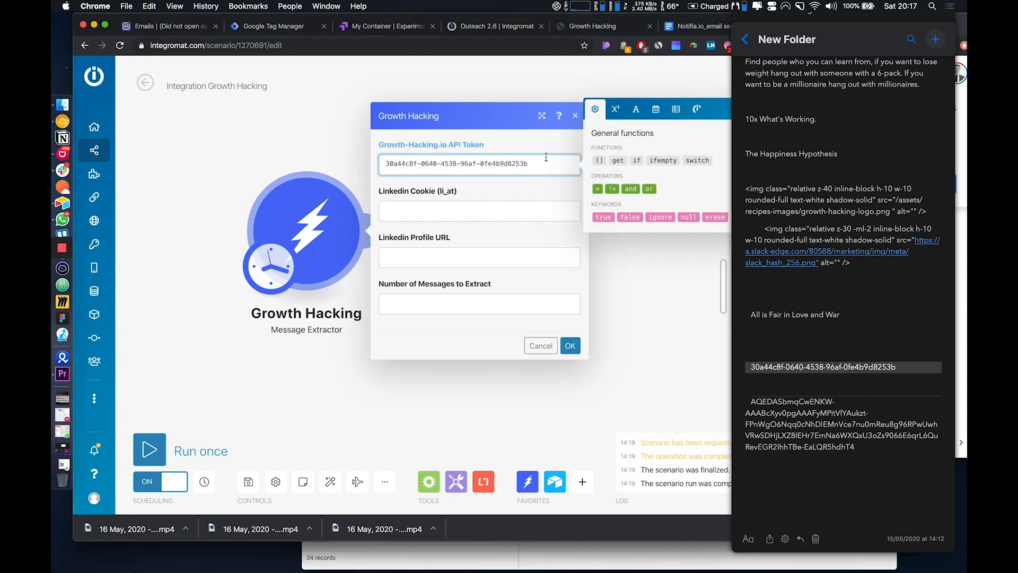
# Copy the LinkedIn session cookie from the note and paste it as the Linkedin Cookie (li_at) value.
pyautogui.click(863, 442)
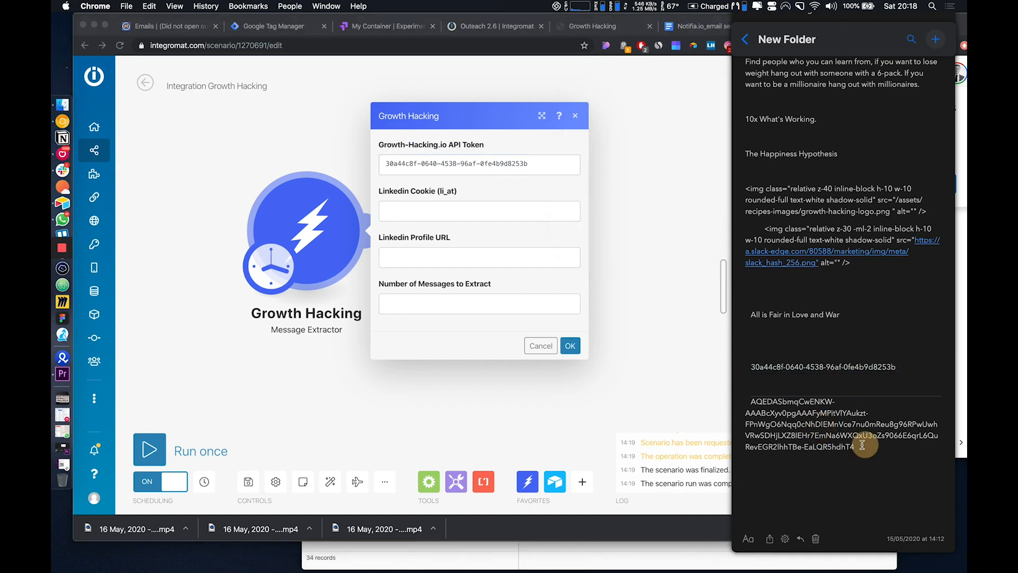
pyautogui.moveTo(863, 444); pyautogui.dragTo(750, 401)
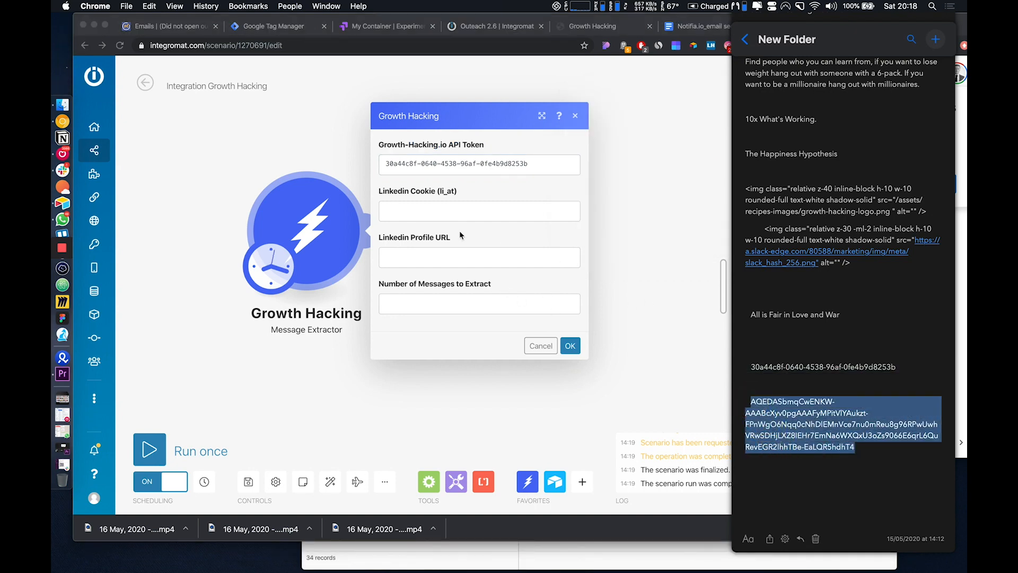
pyautogui.click(445, 212)
pyautogui.press('super+v')
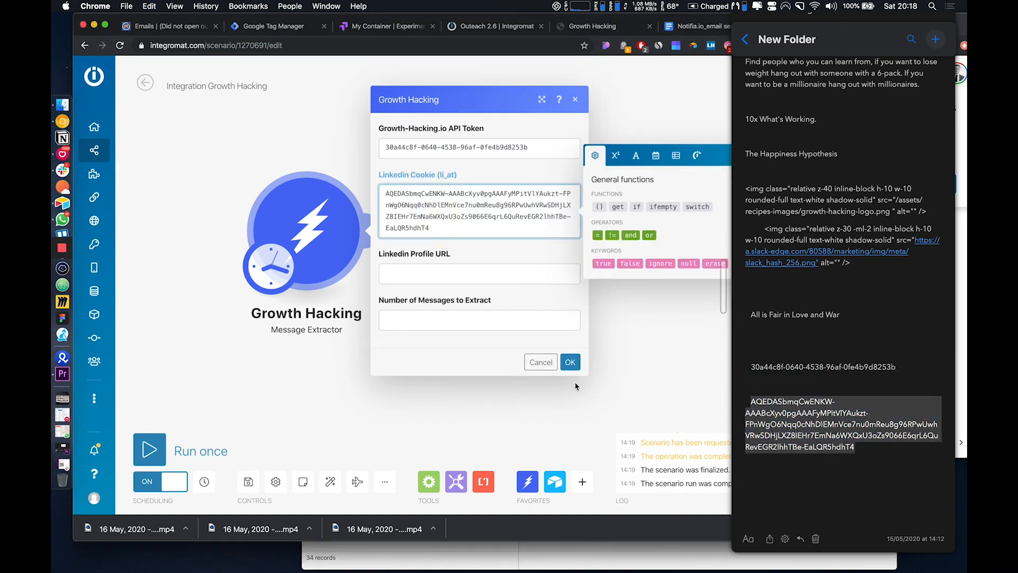
# Enter the placeholder asfa as the LinkedIn profile URL, set the number of messages to extract to 2, and confirm the module settings.
pyautogui.click(456, 273)
pyautogui.write('asfa')
pyautogui.click(469, 320)
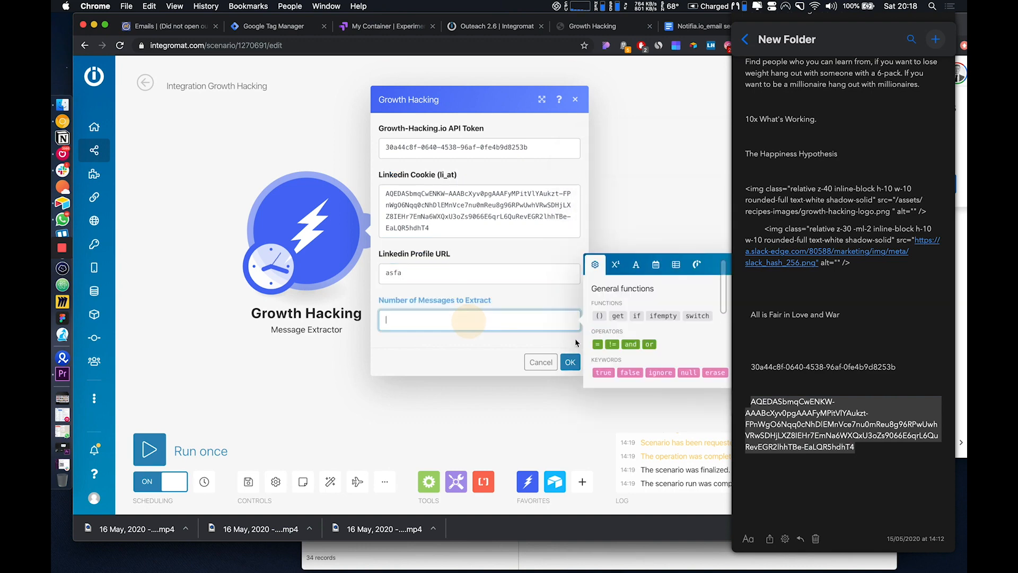
pyautogui.click(570, 366)
pyautogui.write('2')
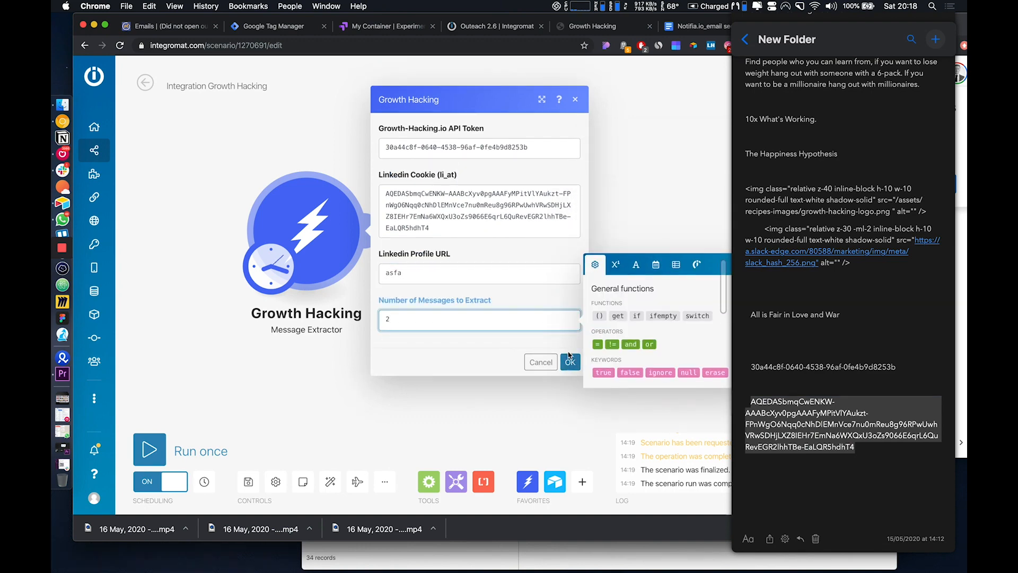
pyautogui.click(570, 362)
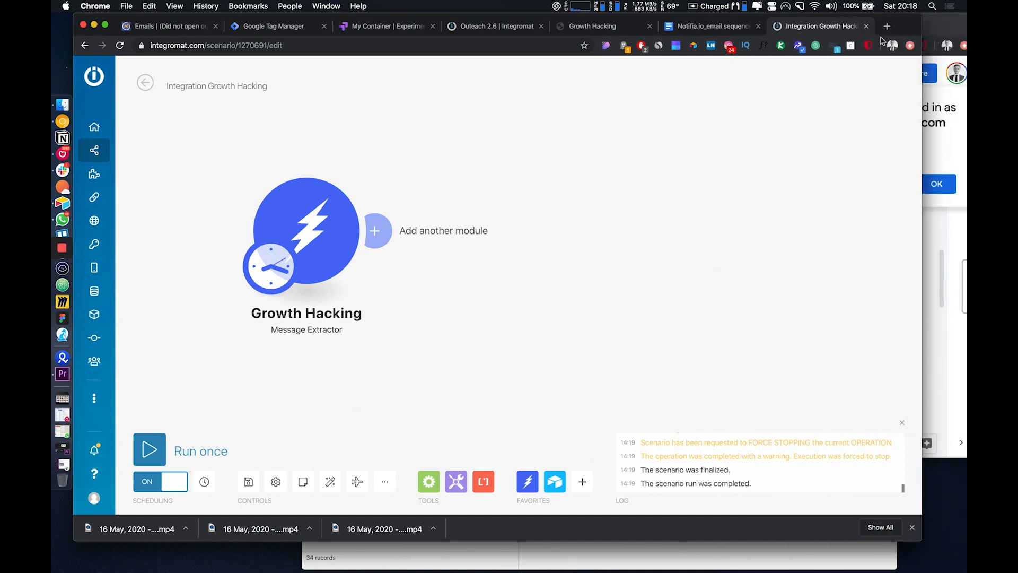
# Open linkedin.com in a new browser tab and go to the messaging inbox.
pyautogui.click(887, 27)
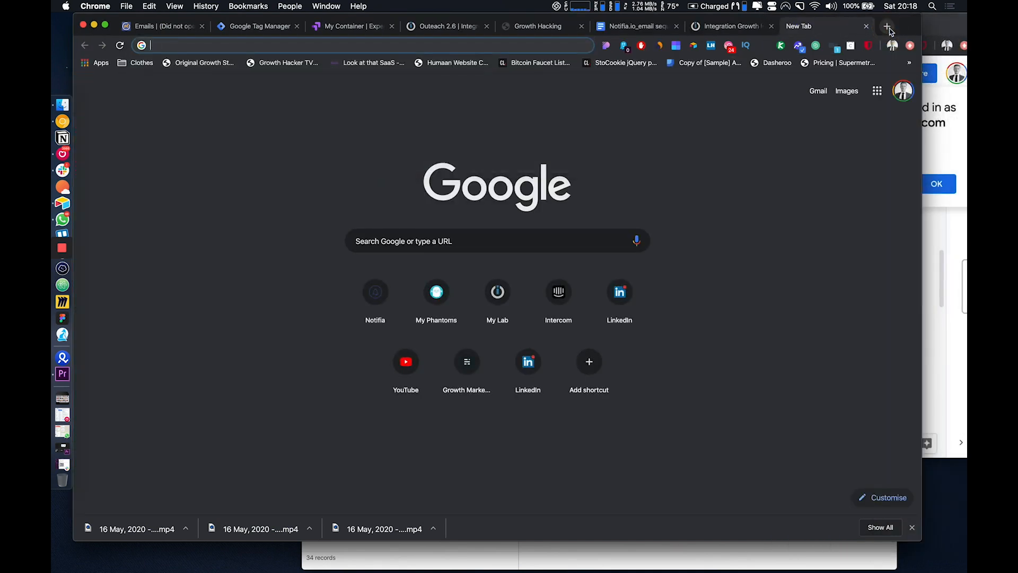
pyautogui.write('linkedin.com')
pyautogui.press('Return')
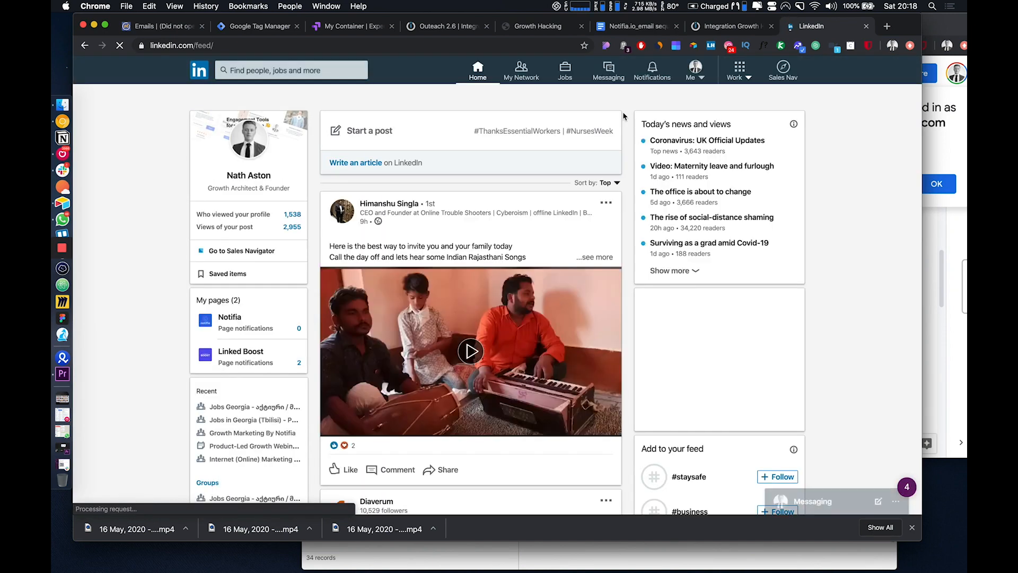
pyautogui.click(608, 70)
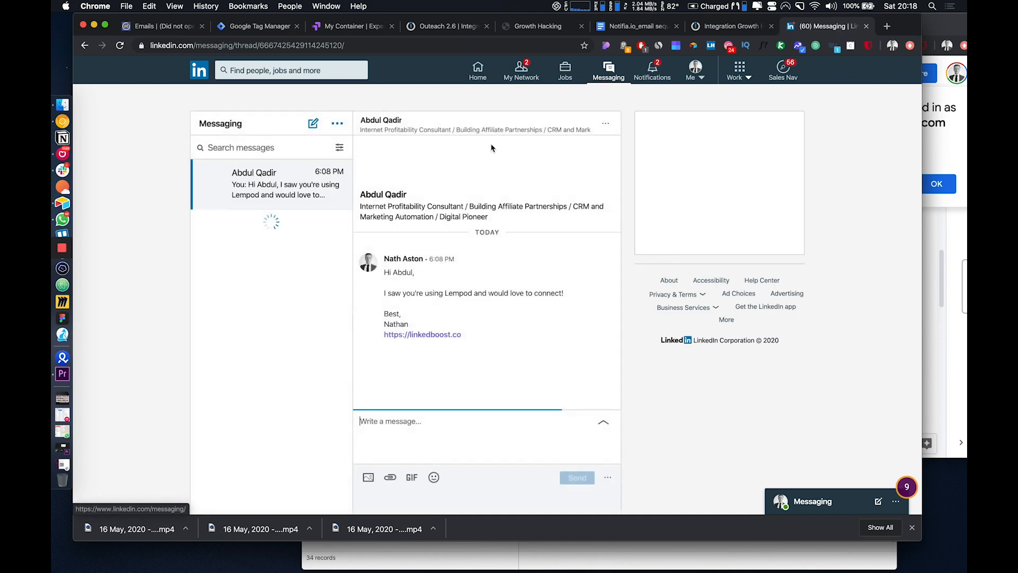
# Open the unread conversation from 4:24 PM and copy the link address of the sender's LinkedIn profile.
pyautogui.scroll(-3, 276, 366)
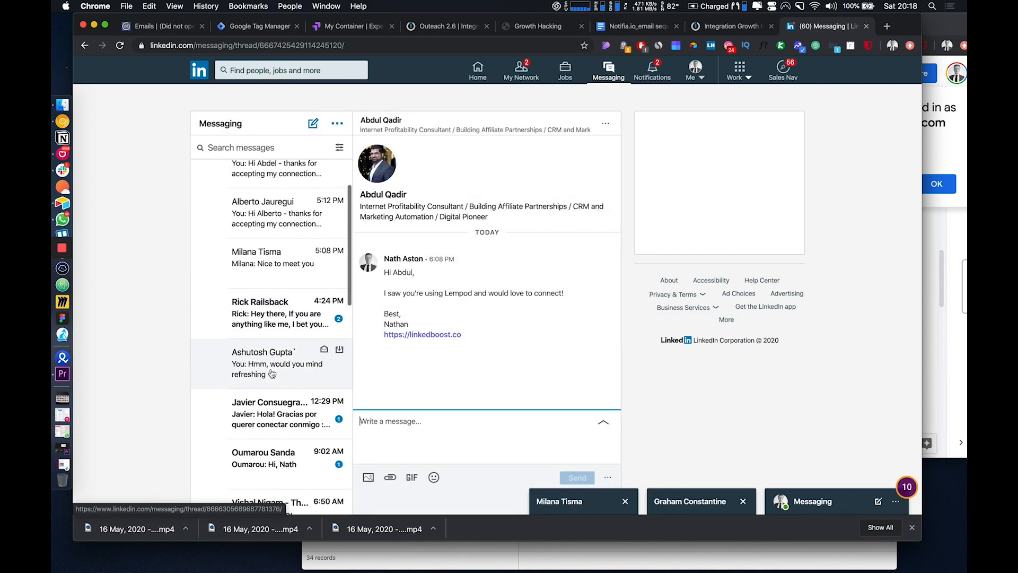
pyautogui.click(277, 329)
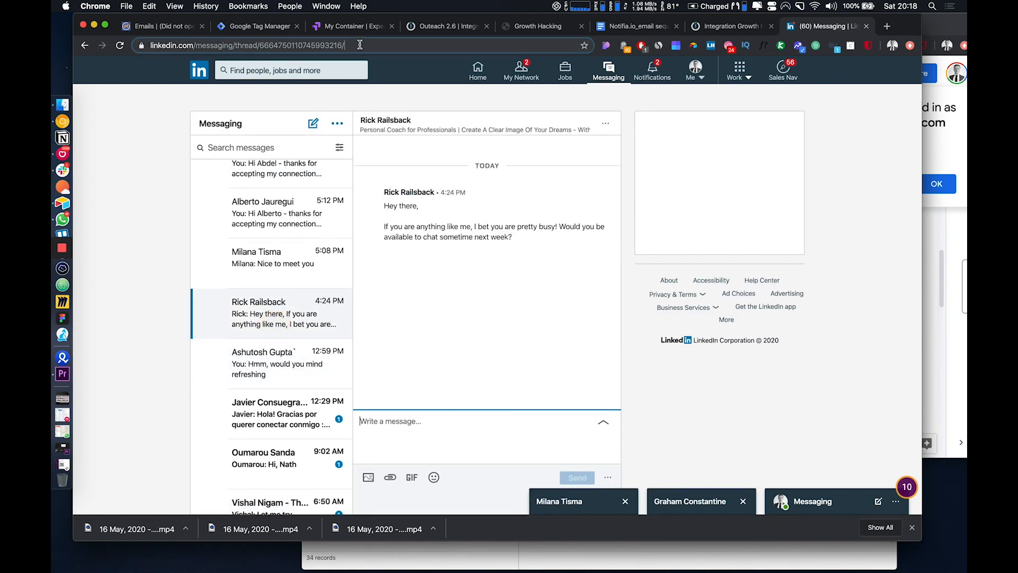
pyautogui.rightClick(408, 125)
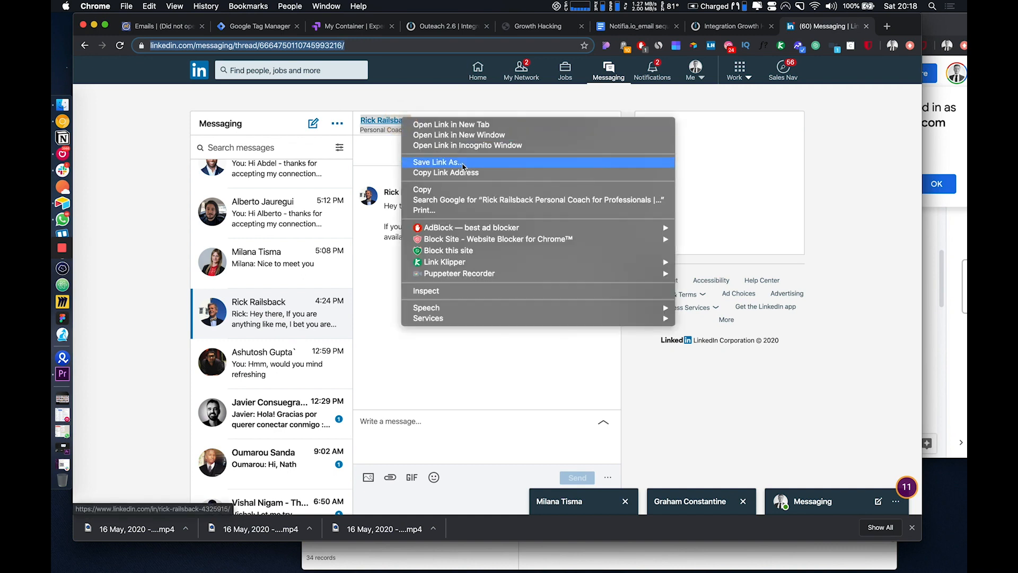
pyautogui.click(450, 173)
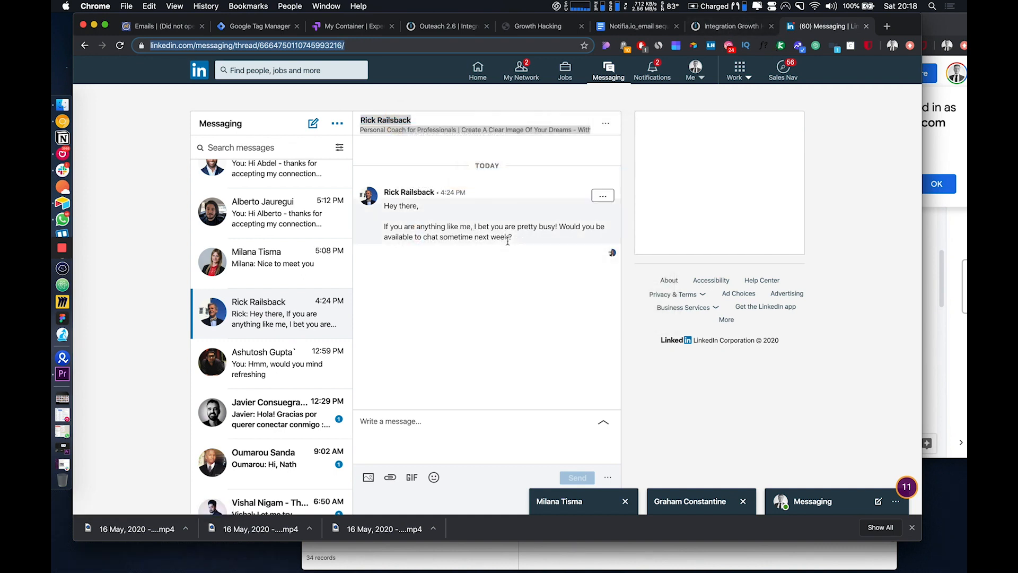
pyautogui.moveTo(513, 237); pyautogui.dragTo(432, 226)
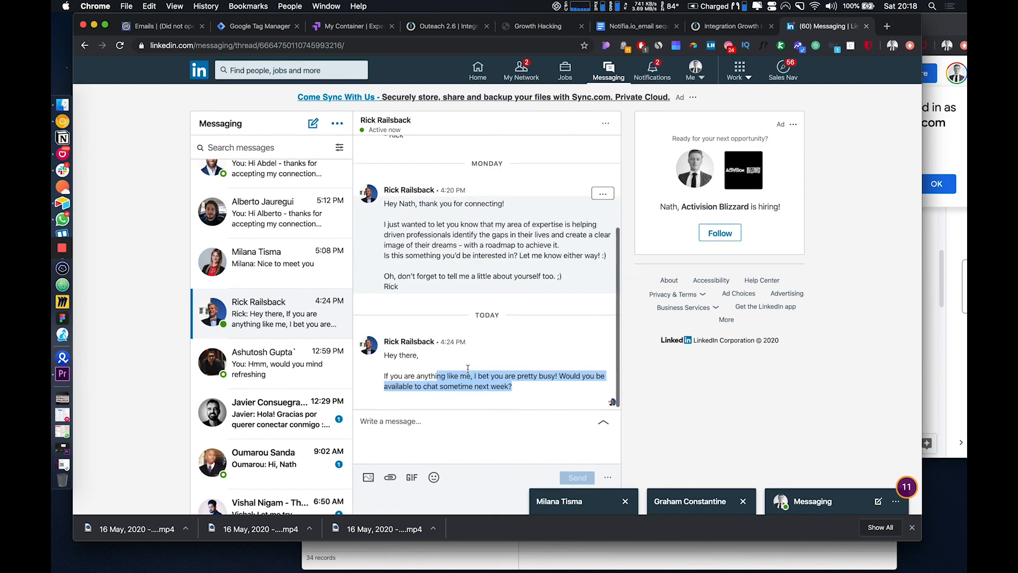
pyautogui.click(443, 357)
pyautogui.rightClick(423, 339)
pyautogui.click(447, 391)
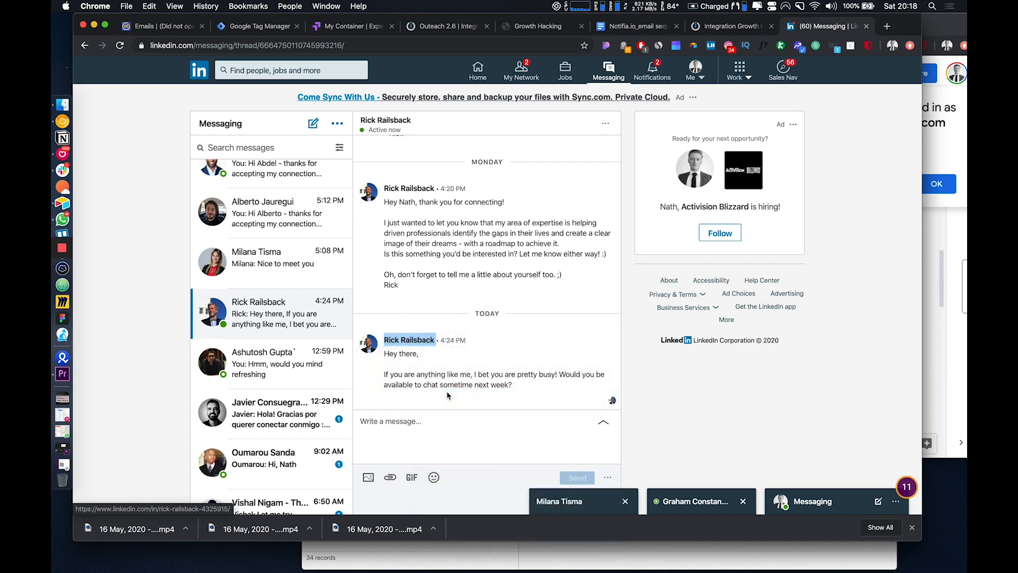
# In the Integromat scenario, replace the Message Extractor's LinkedIn profile URL with the copied profile link and run the scenario once.
pyautogui.click(720, 29)
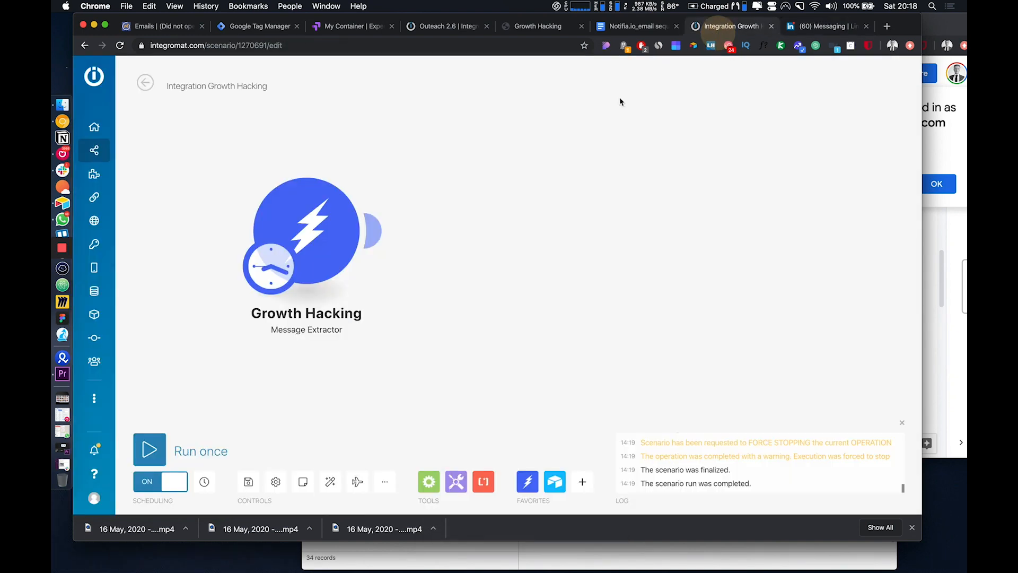
pyautogui.moveTo(351, 236)
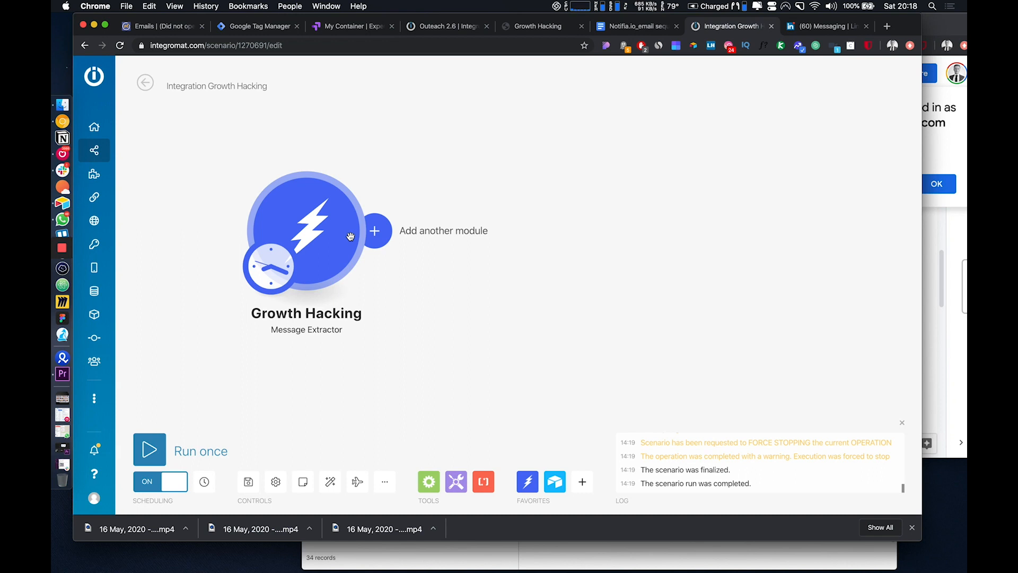
pyautogui.click(376, 231)
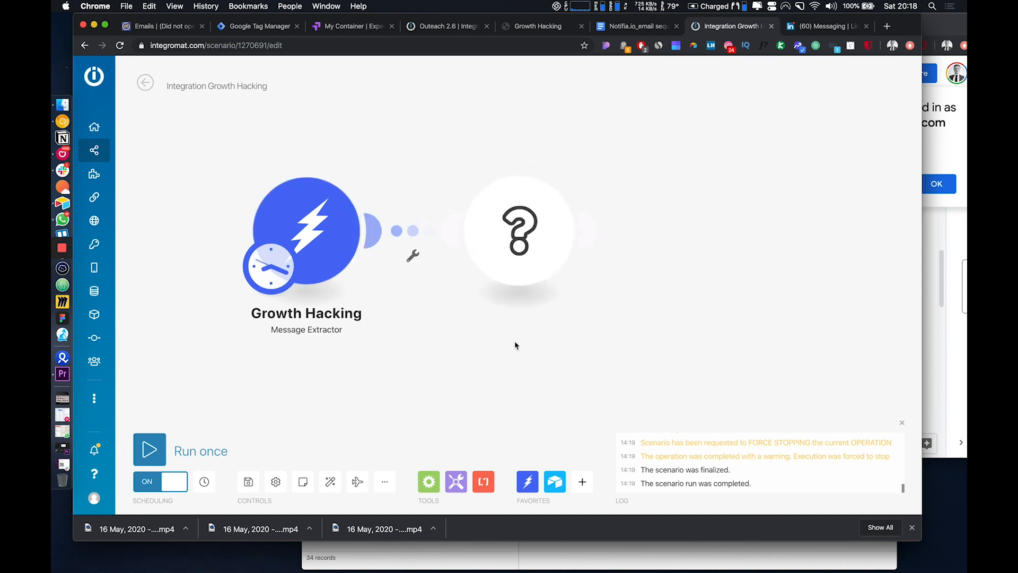
pyautogui.click(300, 218)
pyautogui.click(454, 278)
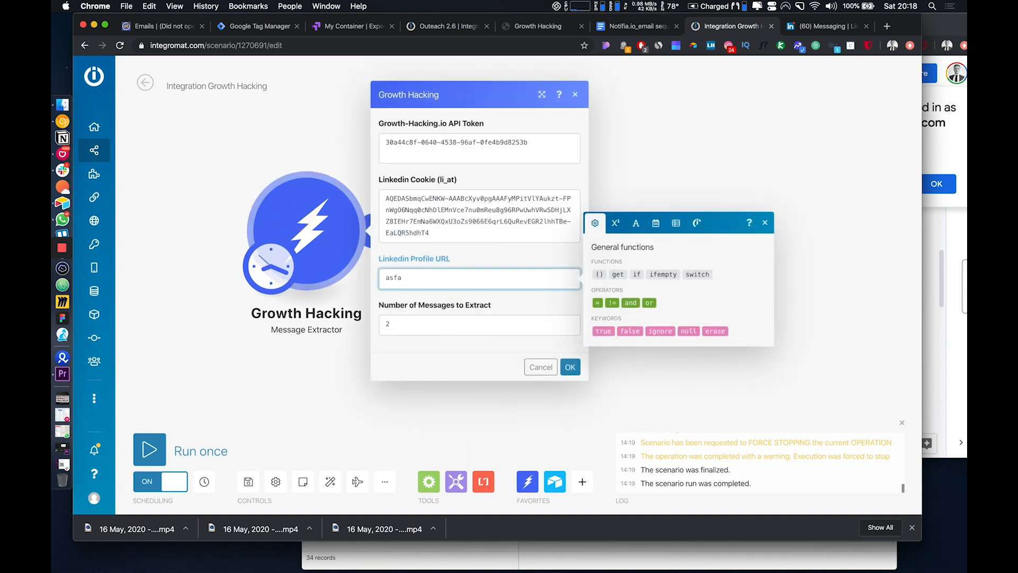
pyautogui.write('asfa')
pyautogui.press('BackSpace')
pyautogui.press('BackSpace')
pyautogui.press('BackSpace')
pyautogui.press('BackSpace')
pyautogui.press('super+v')
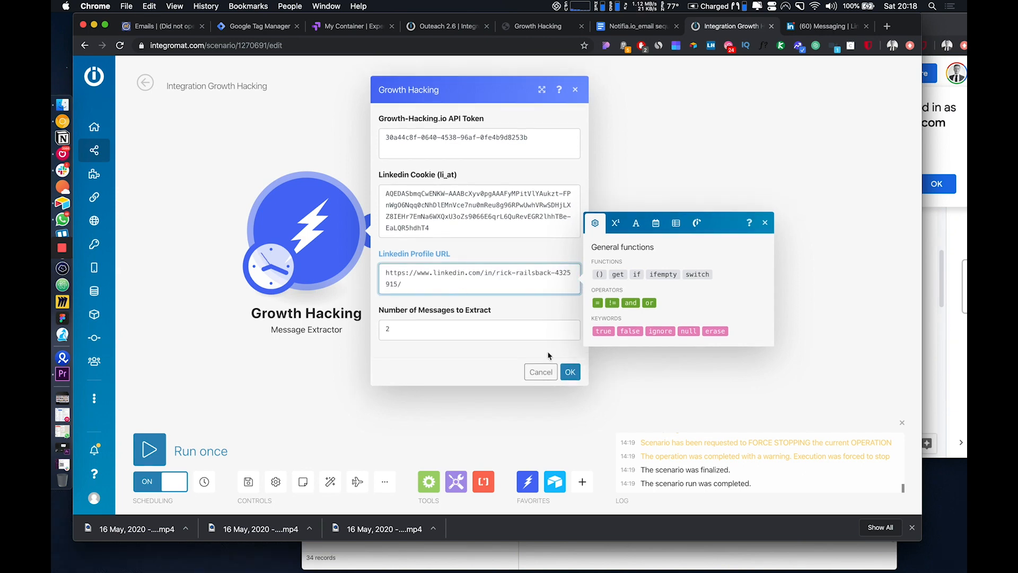
pyautogui.click(570, 372)
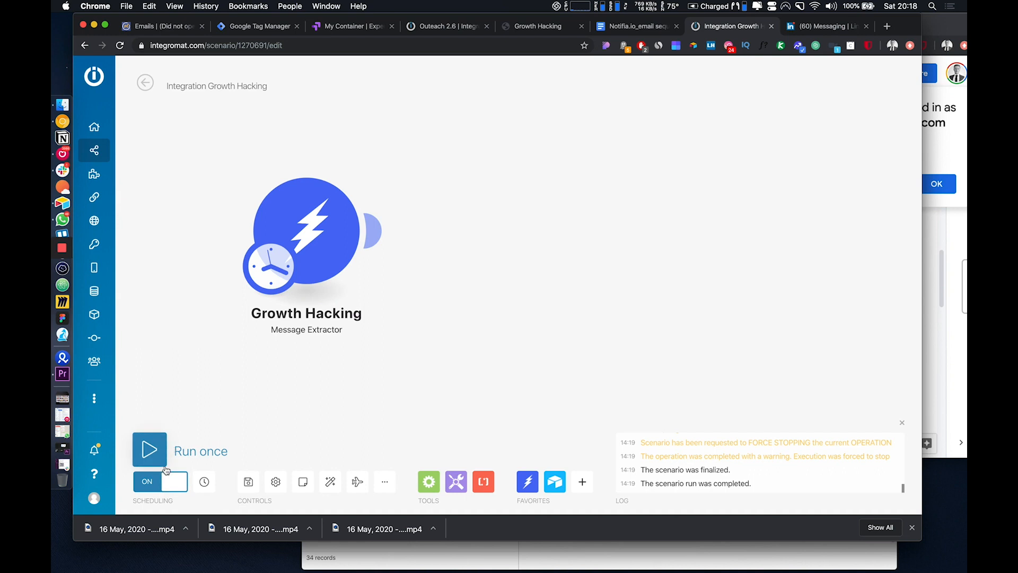
pyautogui.click(159, 444)
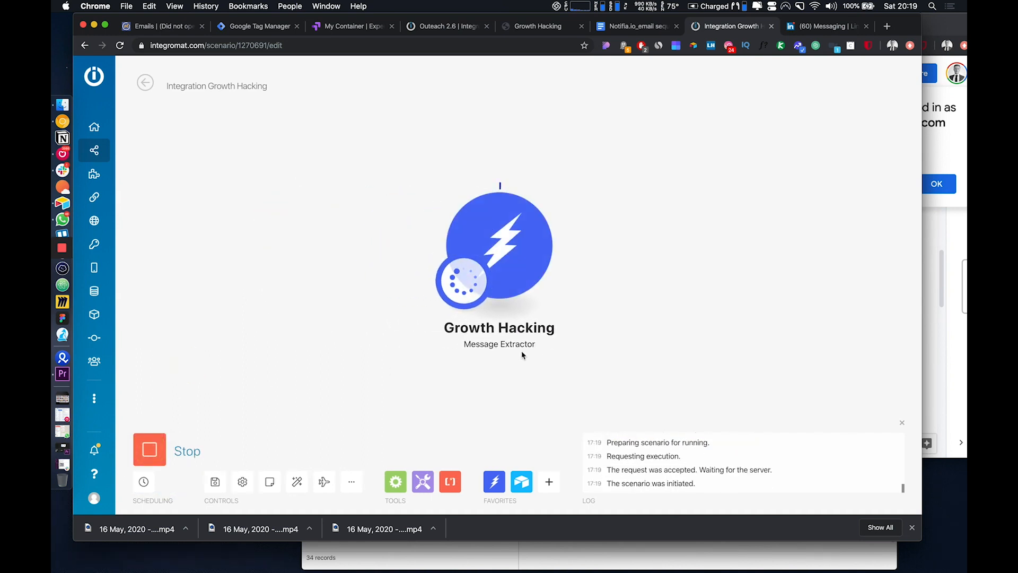
# Remove the trailing line break from the Message Extractor's API token, confirm the settings and run the scenario again.
pyautogui.click(462, 246)
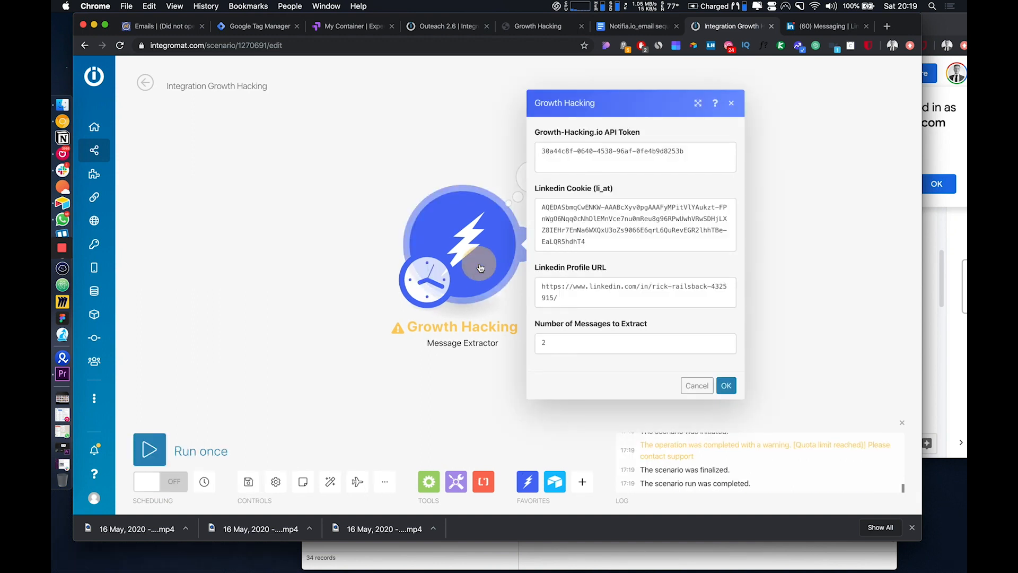
pyautogui.click(619, 162)
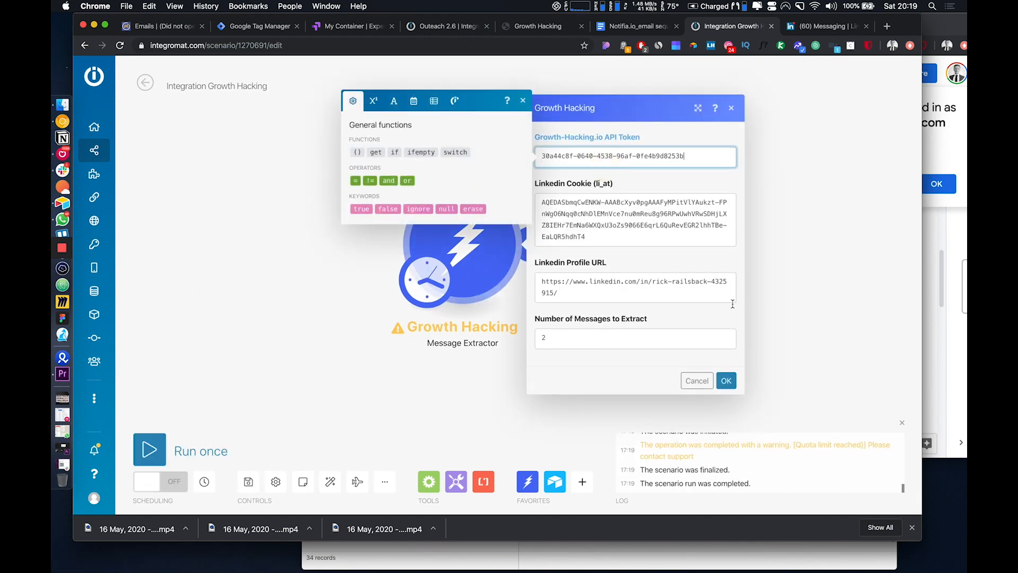
pyautogui.click(726, 386)
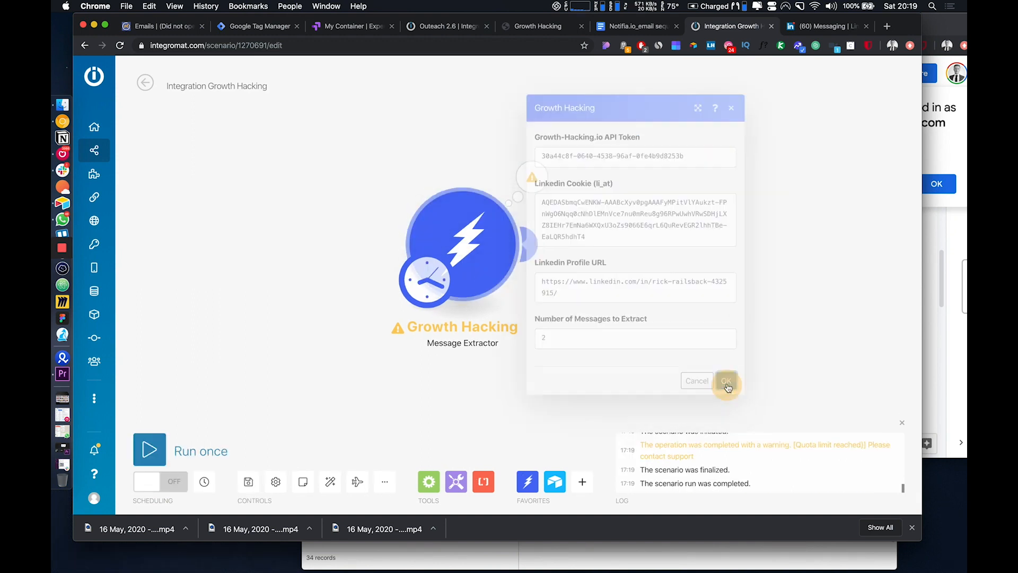
pyautogui.click(149, 449)
pyautogui.moveTo(731, 318); pyautogui.dragTo(682, 318)
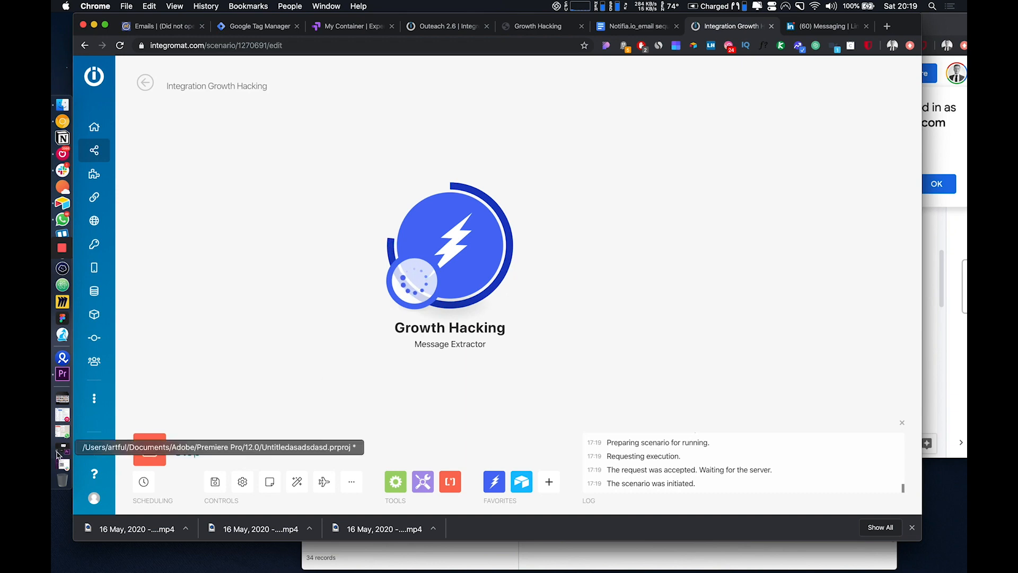
# Quit Adobe Premiere Pro, saving the open project's changes, and return to the Integromat scenario.
pyautogui.rightClick(62, 373)
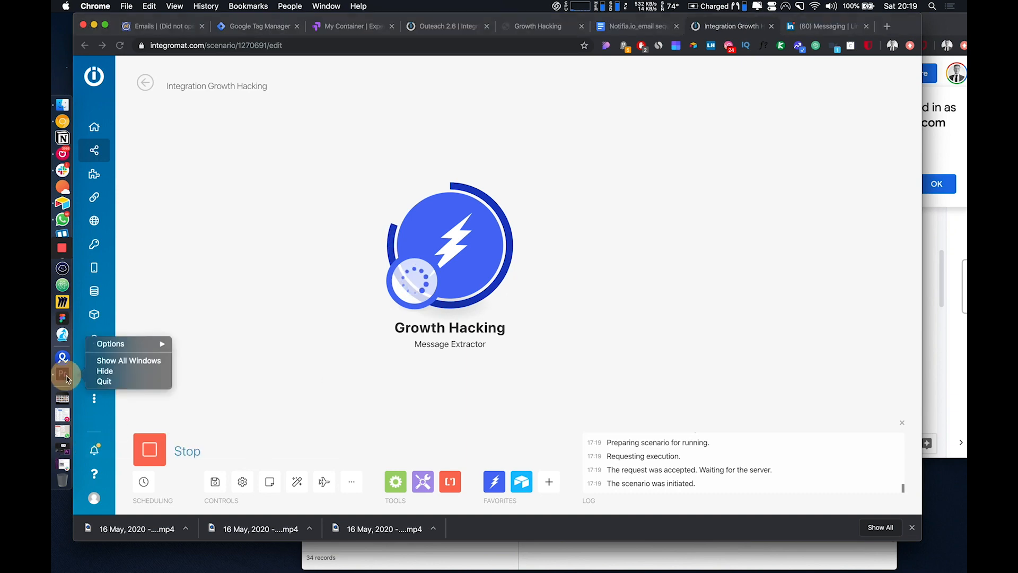
pyautogui.click(103, 382)
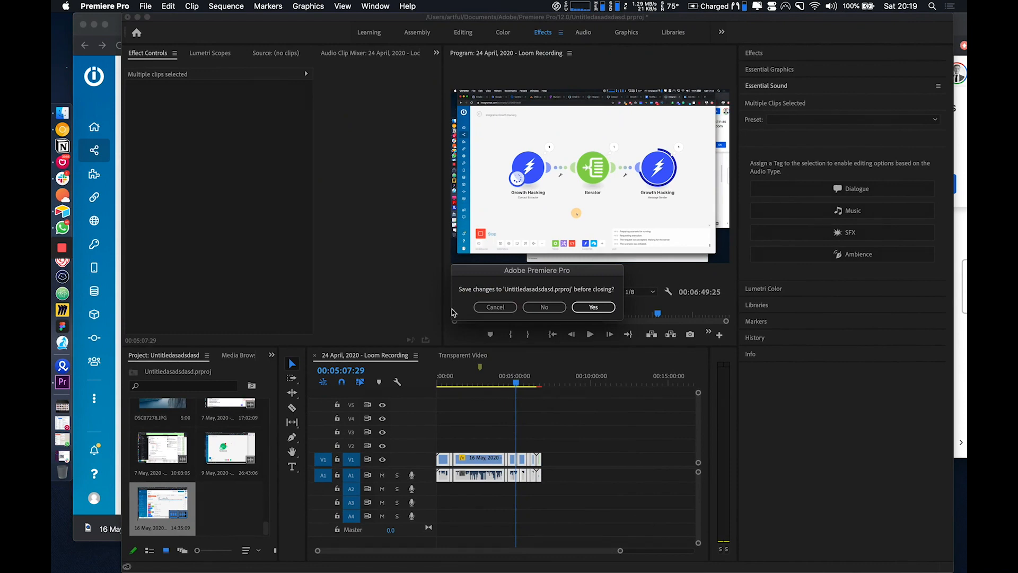
pyautogui.click(589, 307)
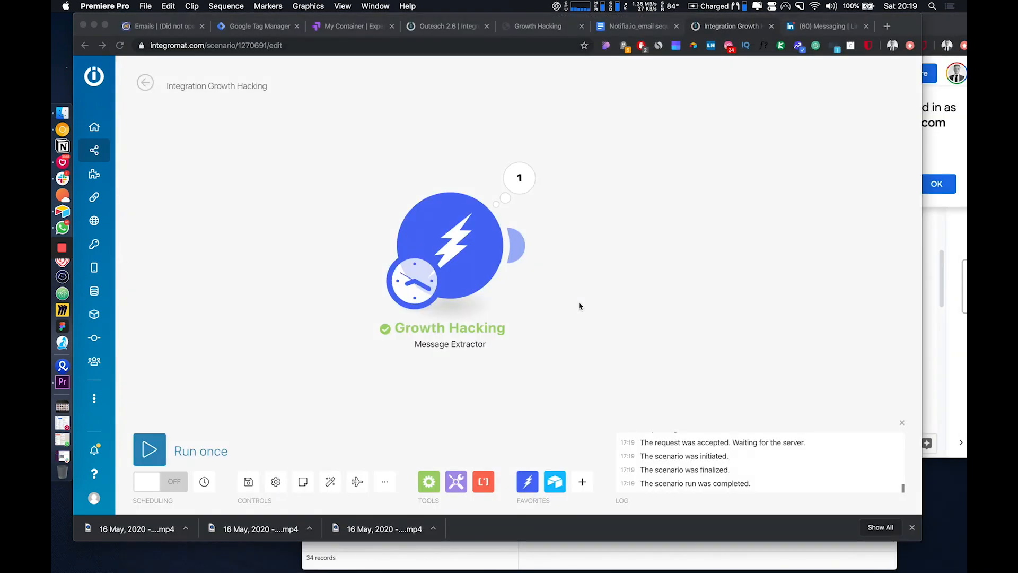
pyautogui.click(579, 301)
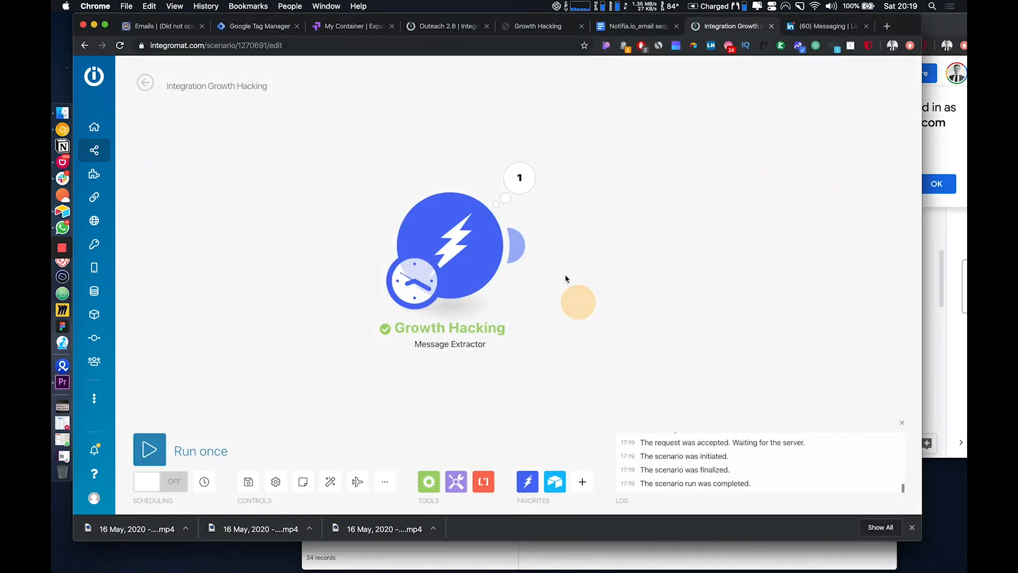
# Inspect the Message Extractor's run output, expanding resultObject, its first collection and the messages array.
pyautogui.click(518, 176)
pyautogui.click(615, 309)
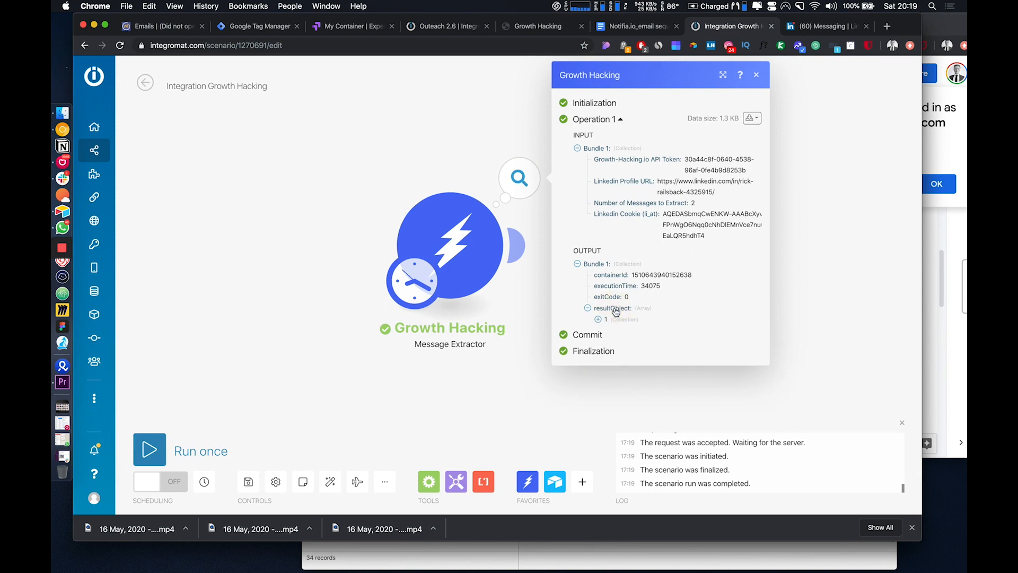
pyautogui.click(599, 318)
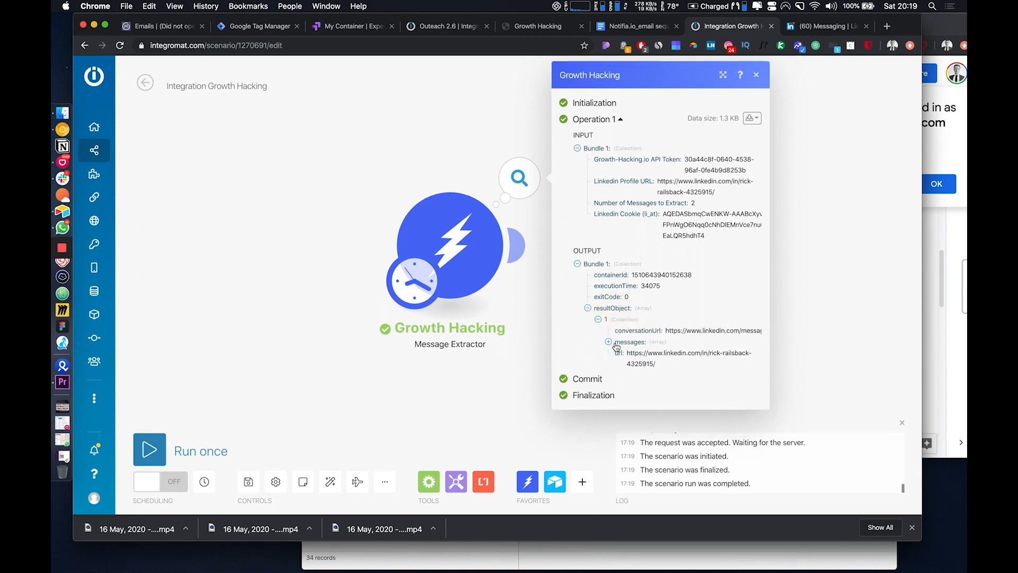
pyautogui.click(615, 344)
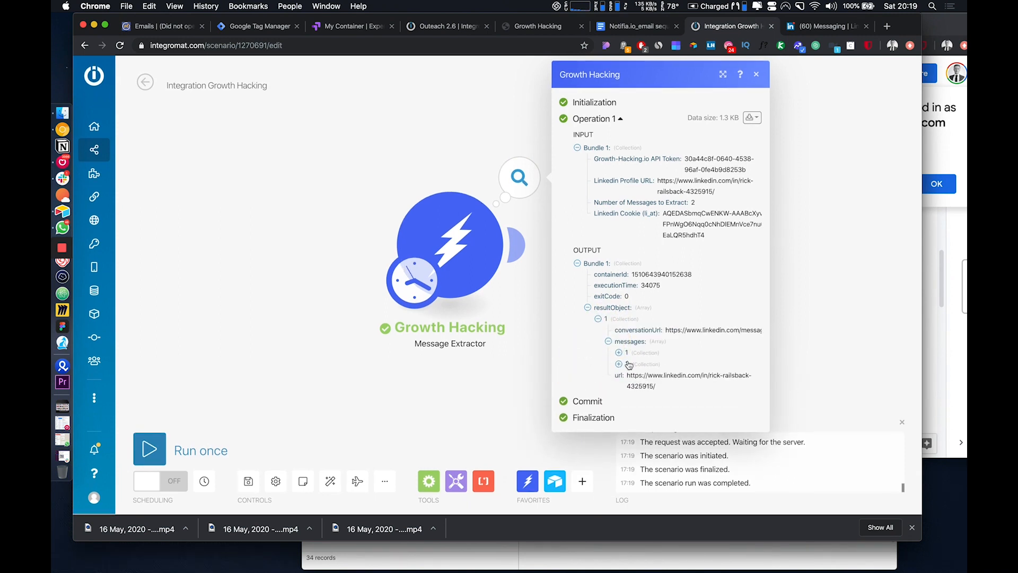
# Expand both collections in the extracted messages array and read through their contents.
pyautogui.click(625, 355)
pyautogui.scroll(-3, 627, 388)
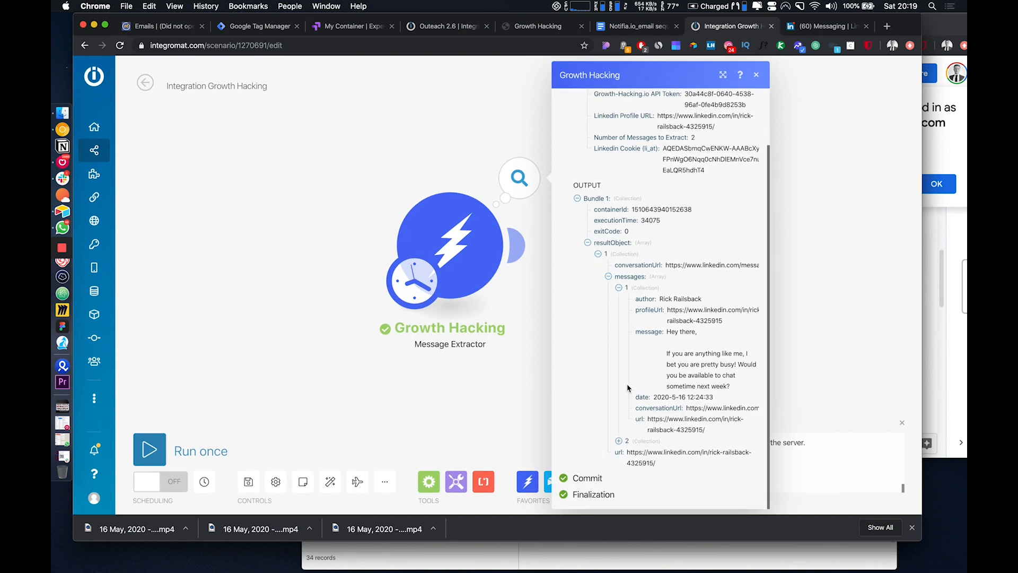
pyautogui.click(619, 441)
pyautogui.scroll(-7, 626, 446)
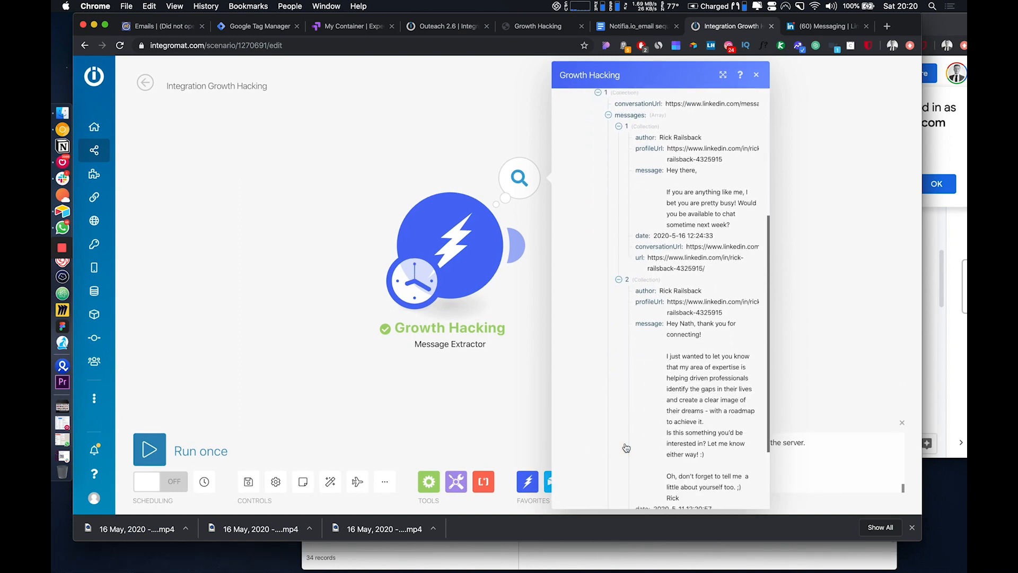
pyautogui.scroll(-5, 626, 448)
pyautogui.scroll(9, 626, 447)
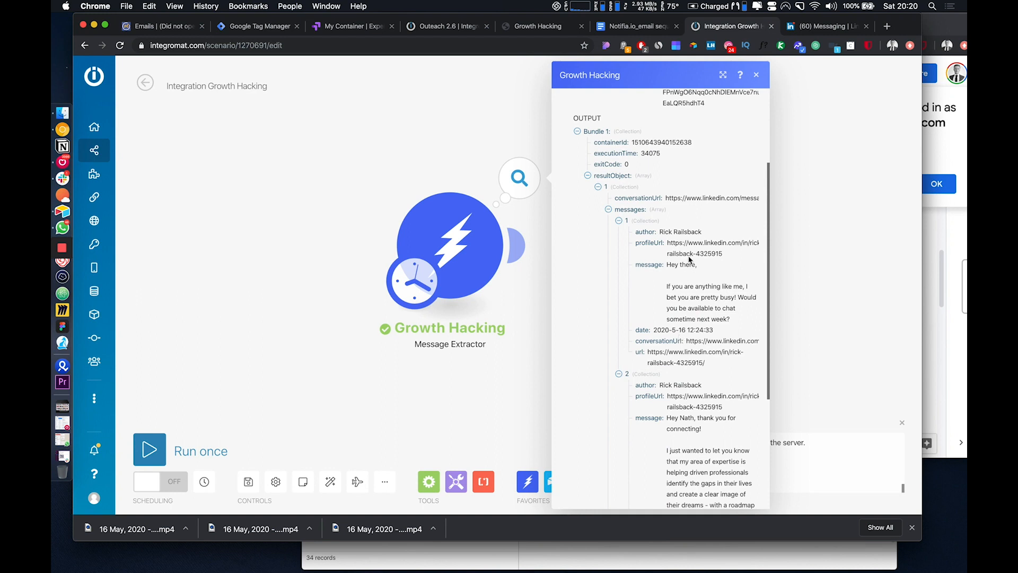
# Examine the first extracted message's author, profile link, text, date, conversation URL and profile URL.
pyautogui.moveTo(704, 232); pyautogui.dragTo(660, 231)
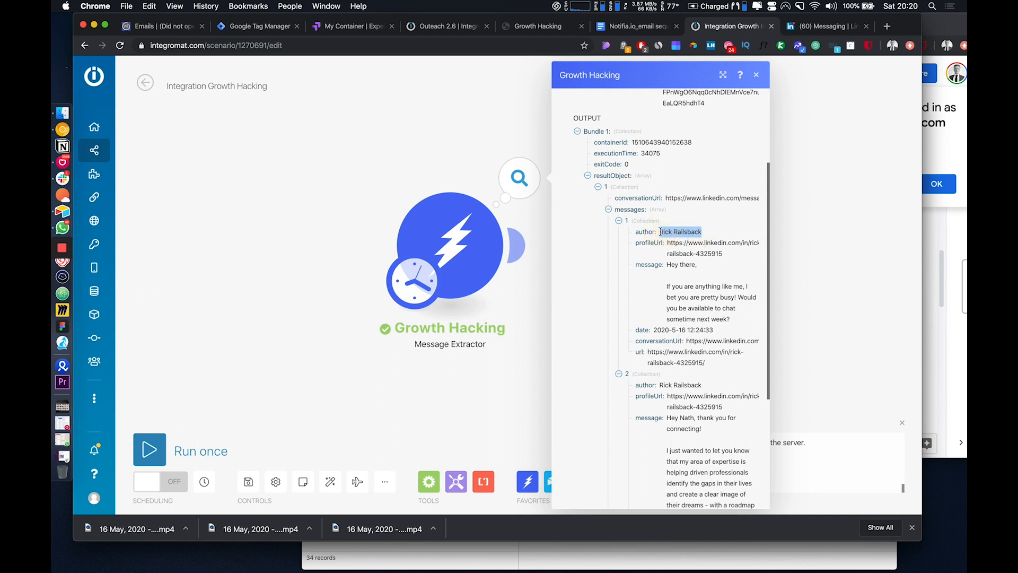
pyautogui.moveTo(724, 254); pyautogui.dragTo(668, 330)
pyautogui.click(672, 273)
pyautogui.click(716, 335)
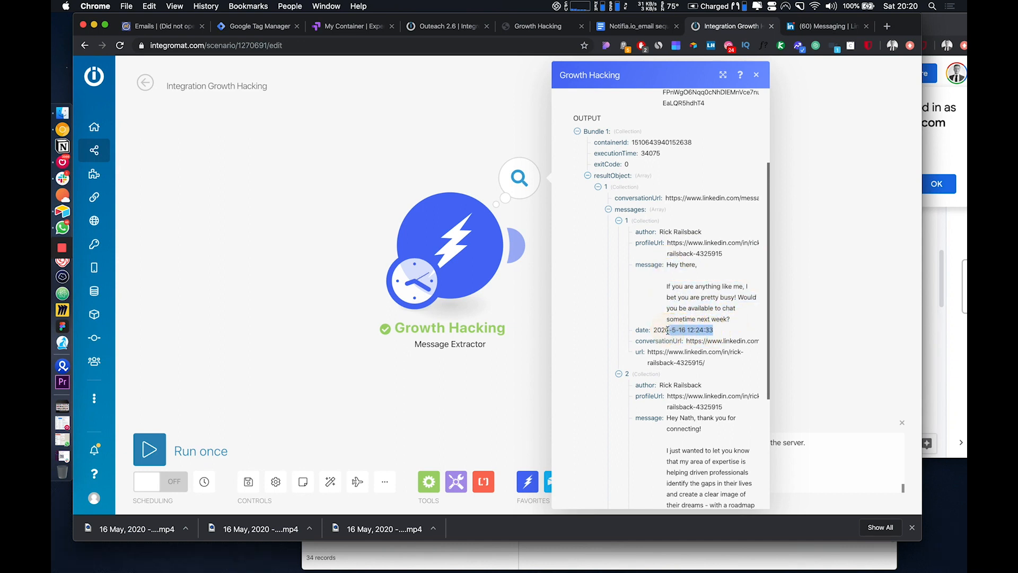
pyautogui.tripleClick(714, 340)
pyautogui.tripleClick(711, 357)
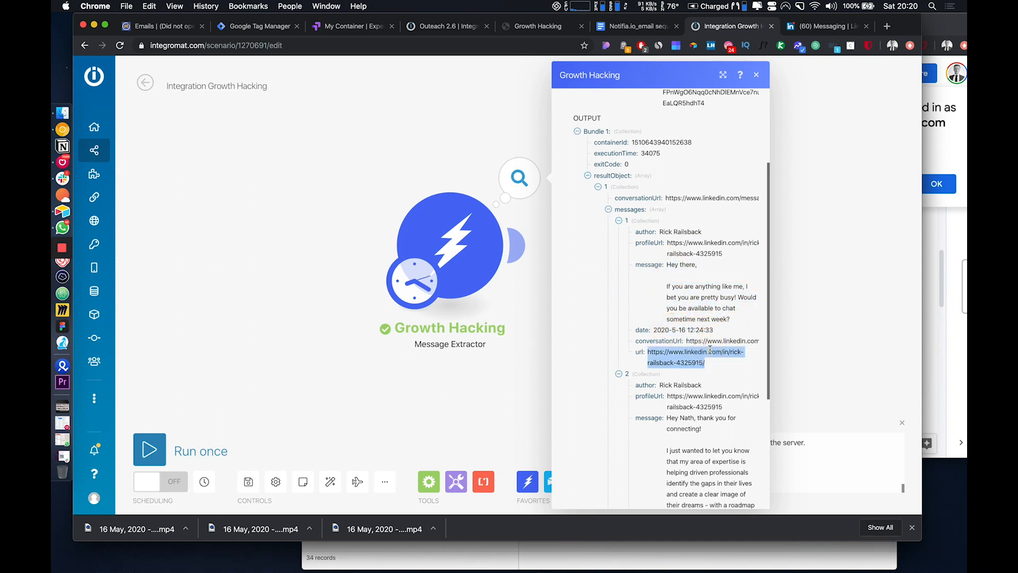
# Examine the second extracted message's author, text and date, comparing it with the first message.
pyautogui.scroll(-2, 709, 349)
pyautogui.scroll(-6, 709, 349)
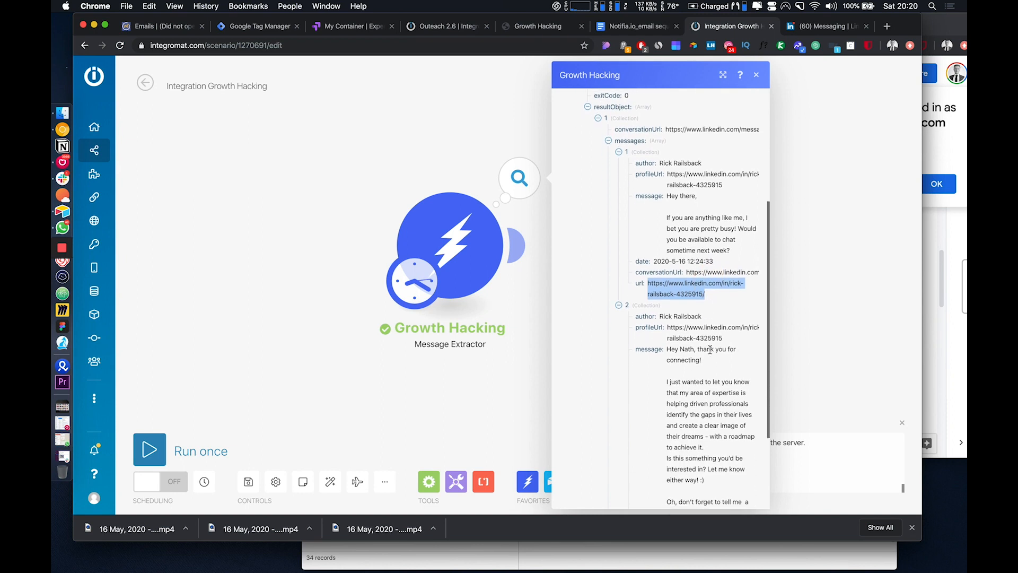
pyautogui.moveTo(703, 209); pyautogui.dragTo(652, 203)
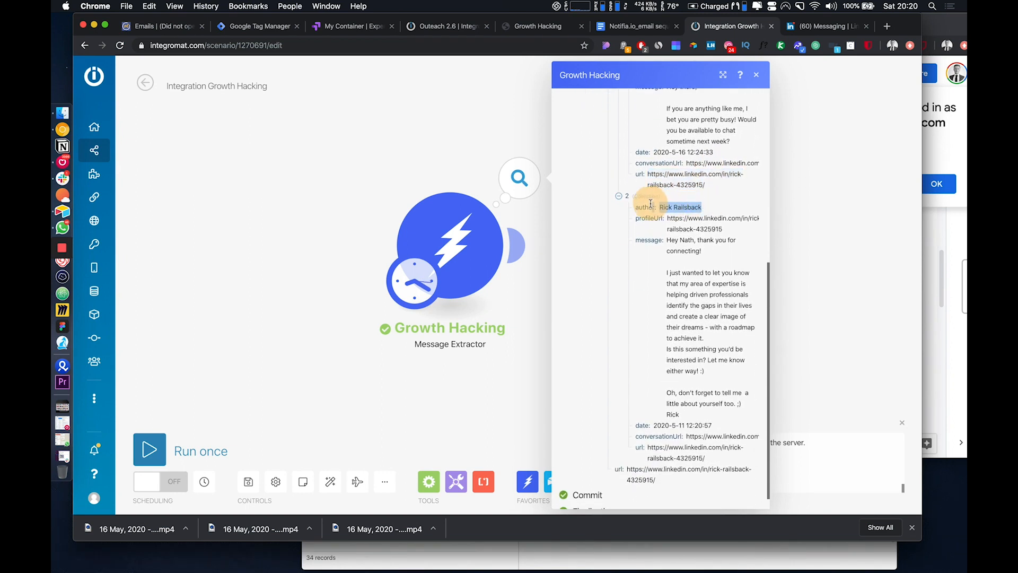
pyautogui.scroll(-1, 686, 424)
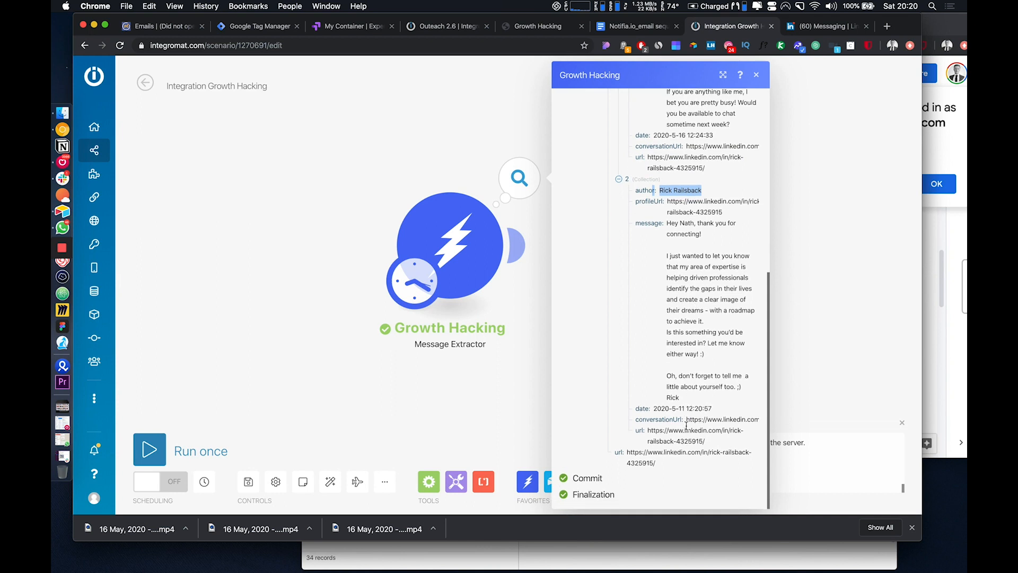
pyautogui.moveTo(713, 409); pyautogui.dragTo(656, 411)
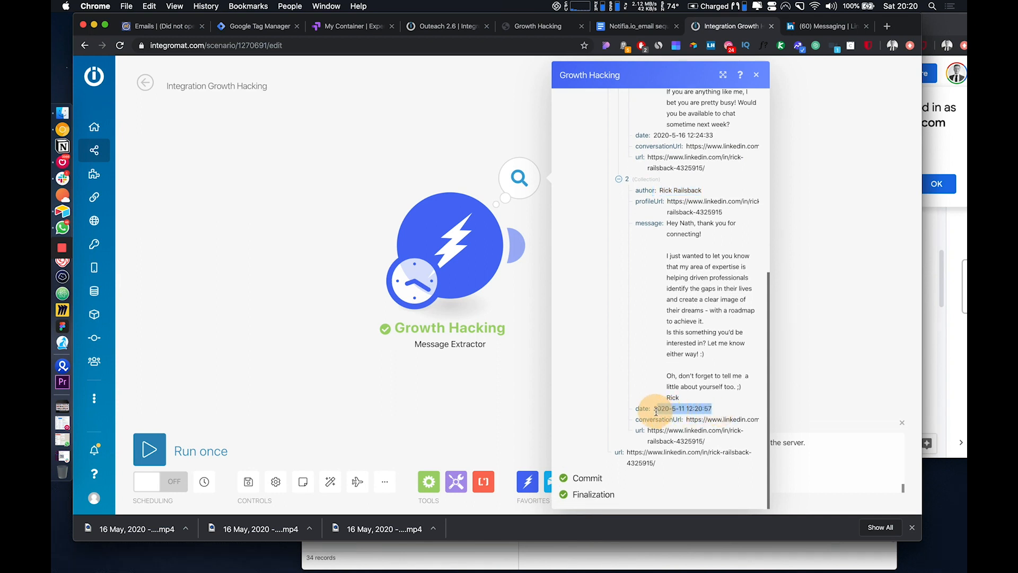
pyautogui.scroll(5, 684, 408)
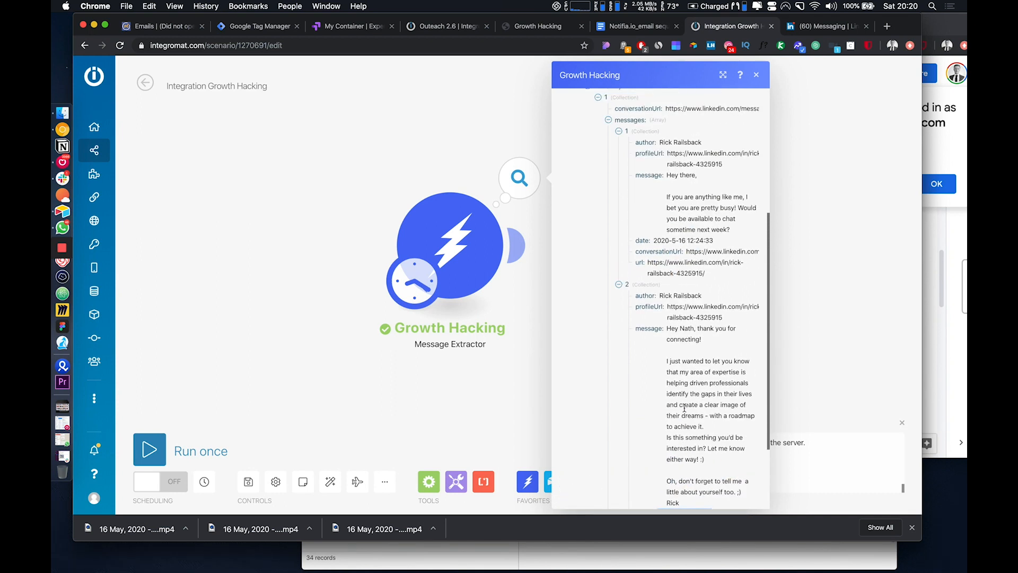
pyautogui.scroll(-5, 684, 409)
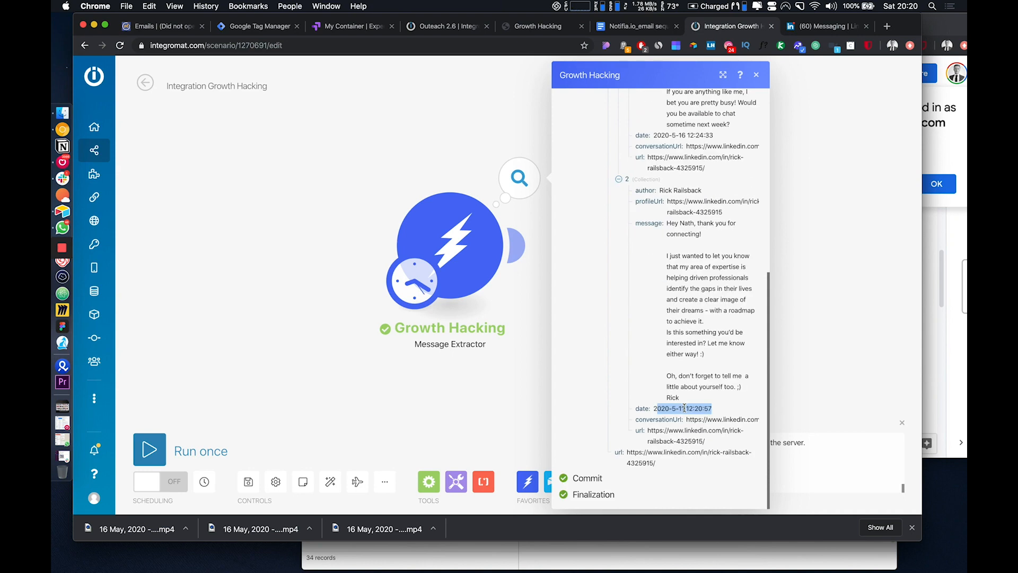
pyautogui.scroll(15, 743, 427)
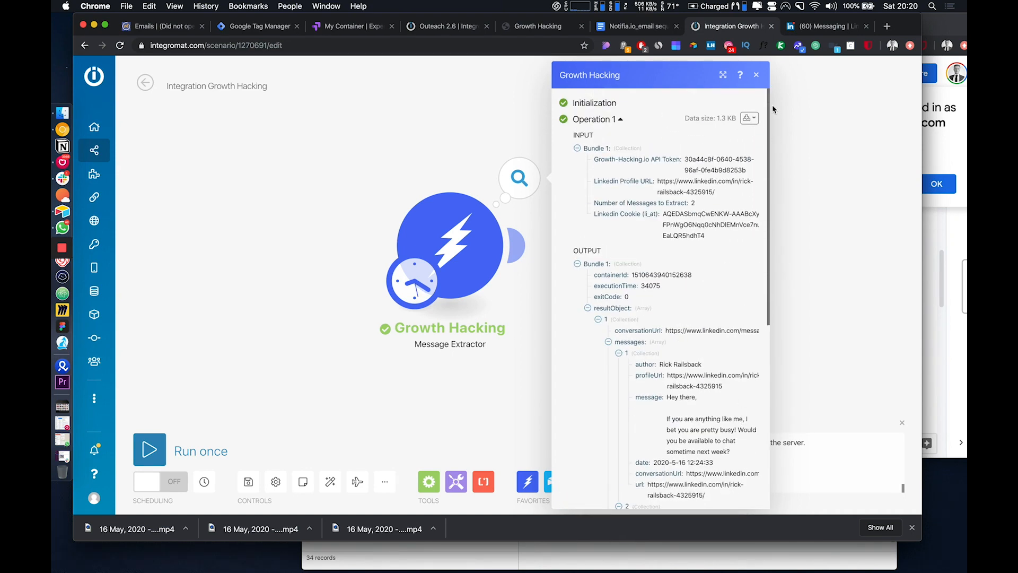
# Close the run output and add a Flow Control Router after the Message Extractor.
pyautogui.click(756, 74)
pyautogui.click(515, 245)
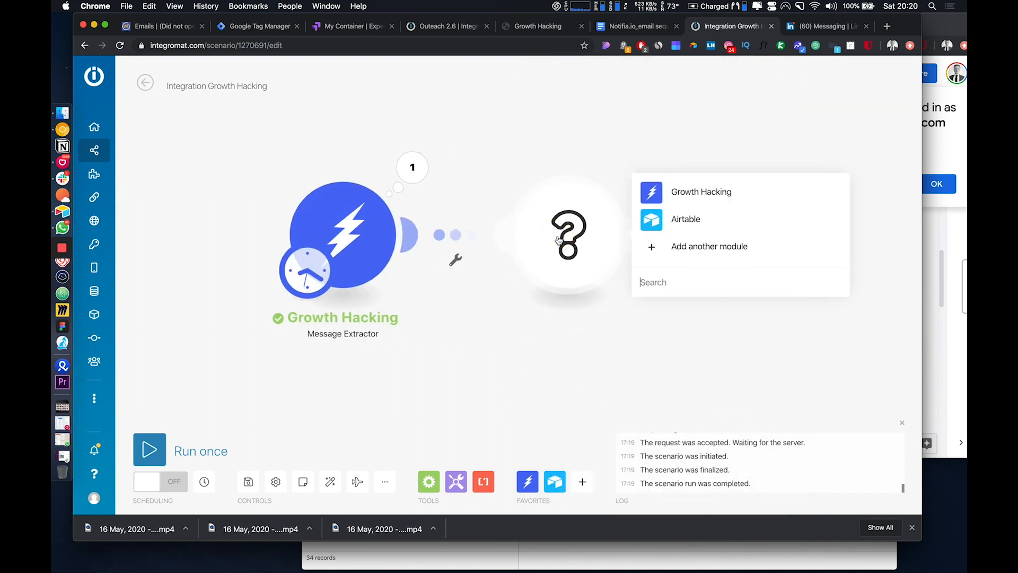
pyautogui.write('router')
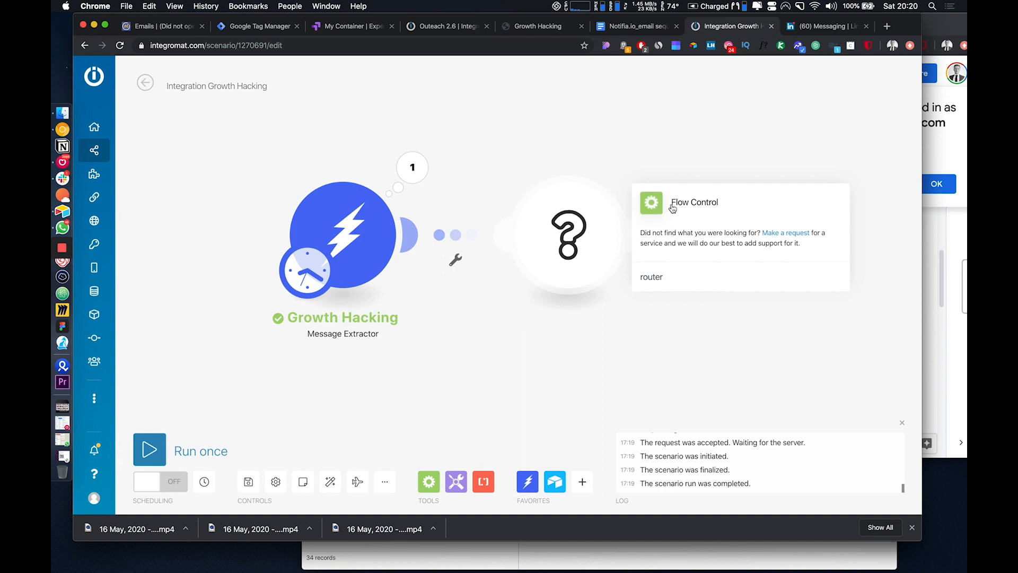
pyautogui.click(673, 207)
pyautogui.click(716, 295)
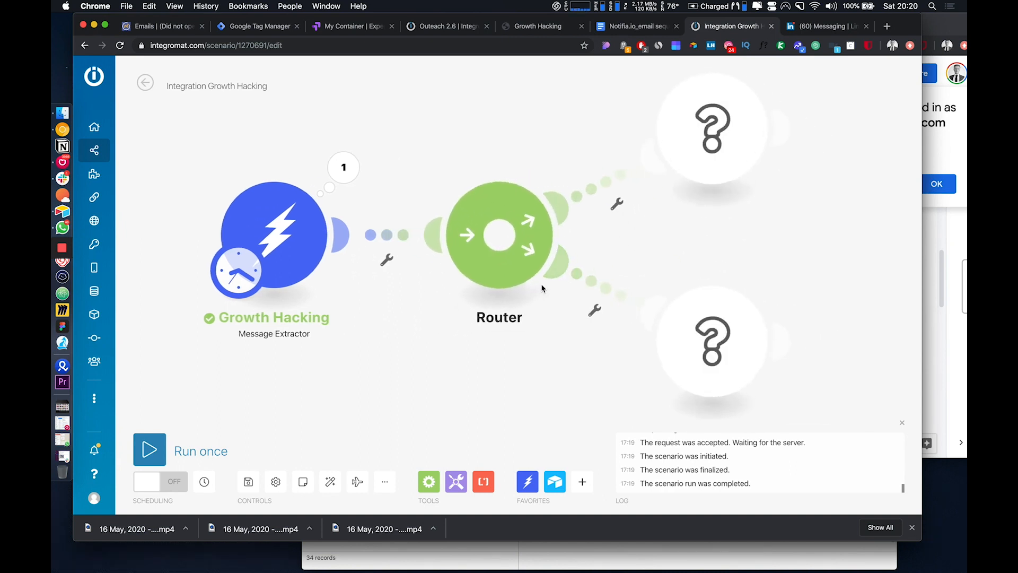
# Filter the Router's upper route to messages whose resultObject messages author contains the account owner's first name.
pyautogui.click(595, 199)
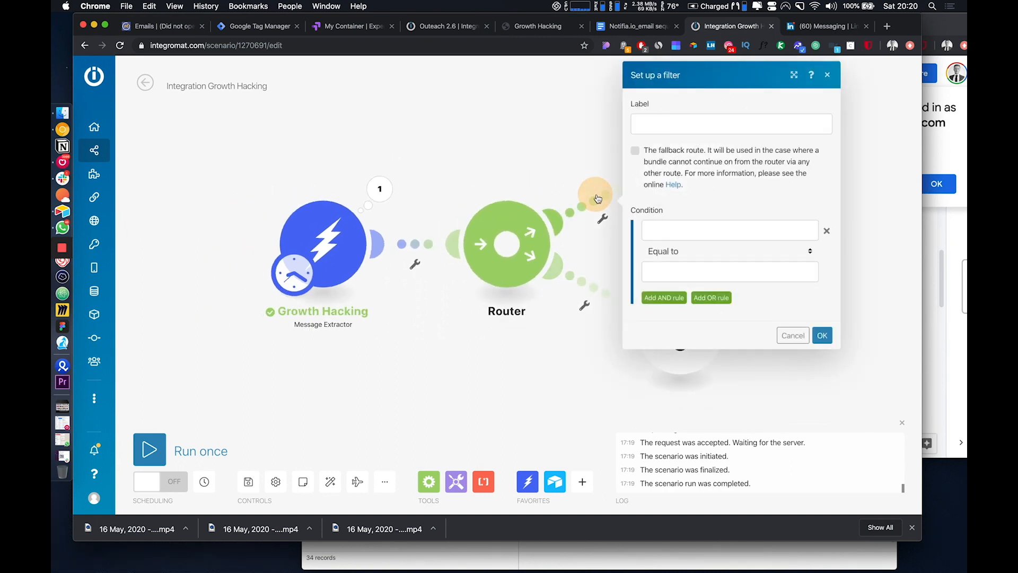
pyautogui.click(640, 224)
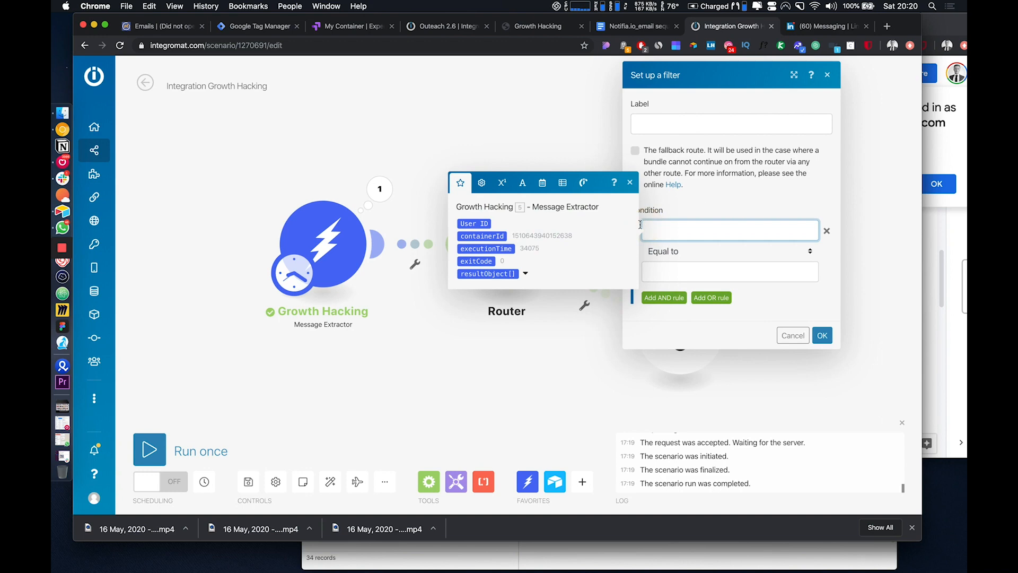
pyautogui.click(526, 273)
pyautogui.click(518, 281)
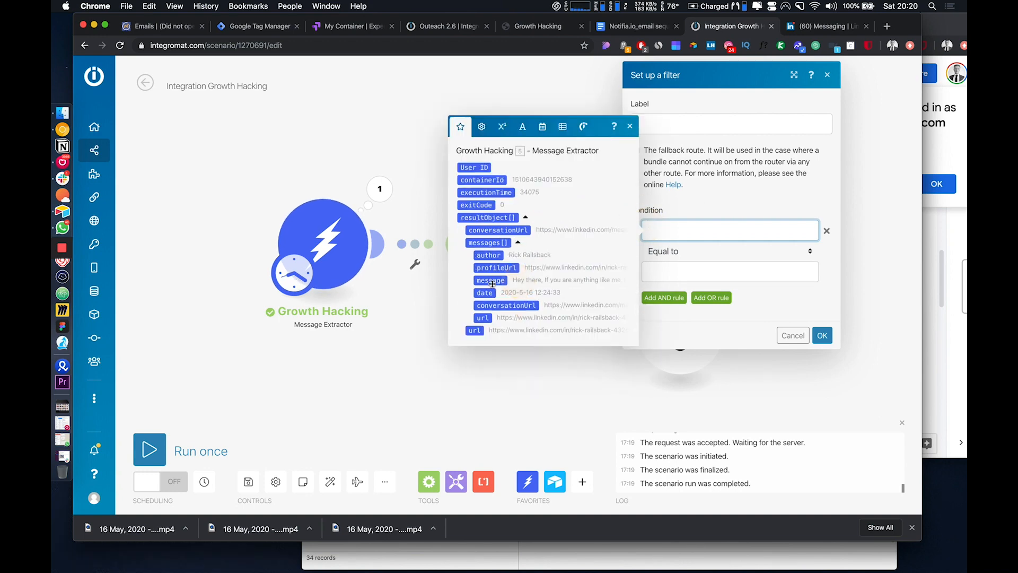
pyautogui.click(488, 255)
pyautogui.click(700, 253)
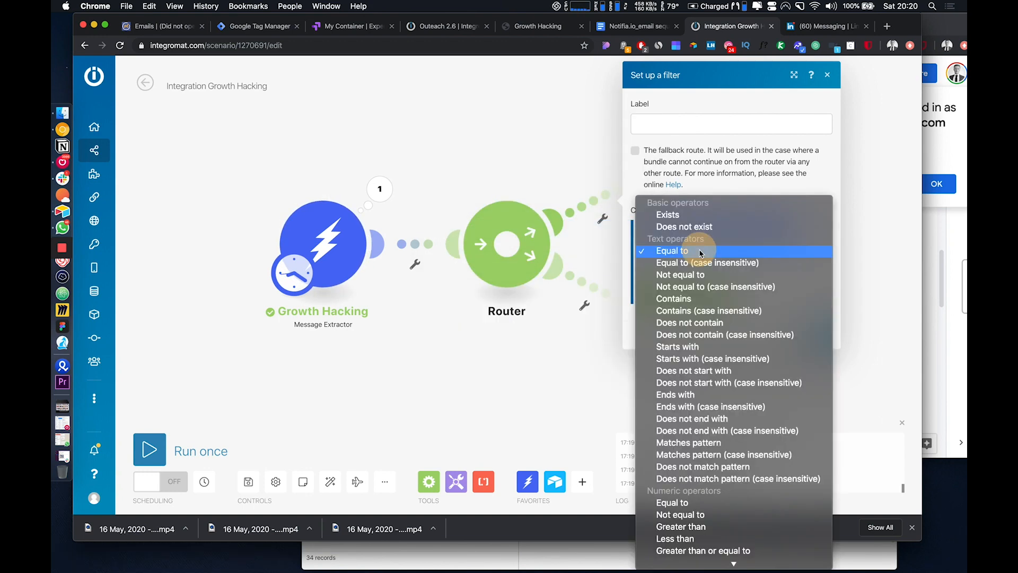
pyautogui.click(693, 296)
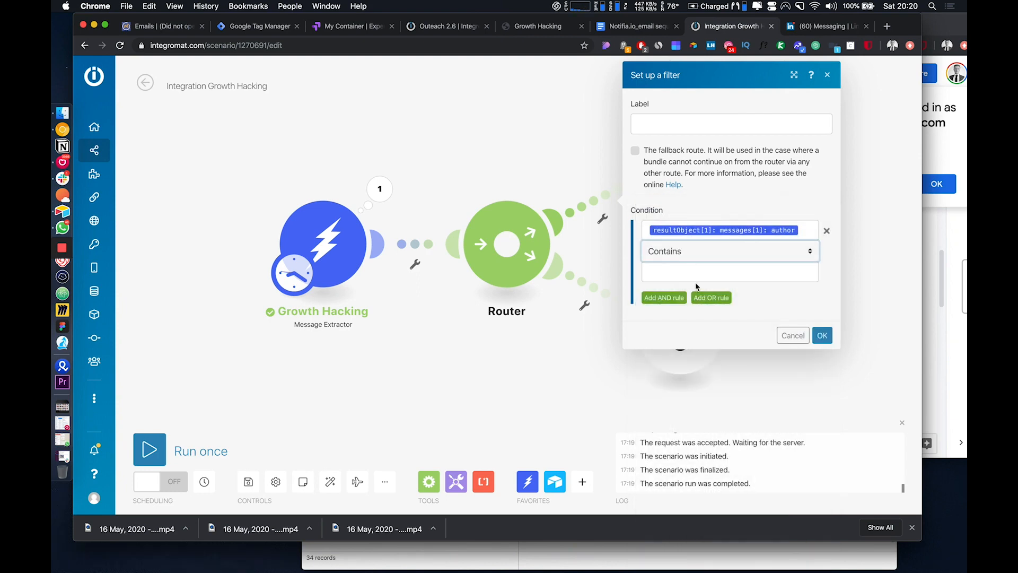
pyautogui.click(696, 272)
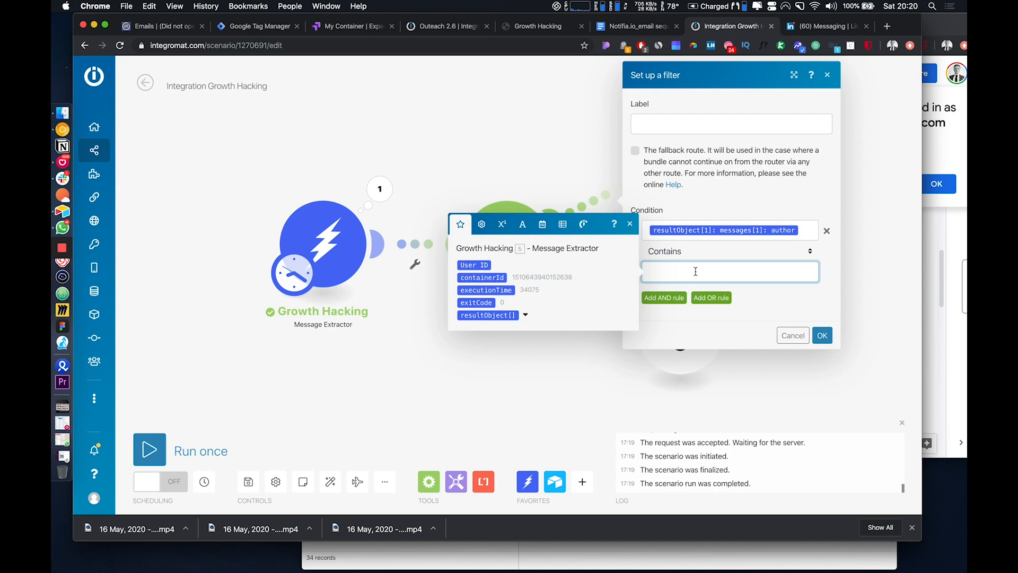
pyautogui.write('Nathan')
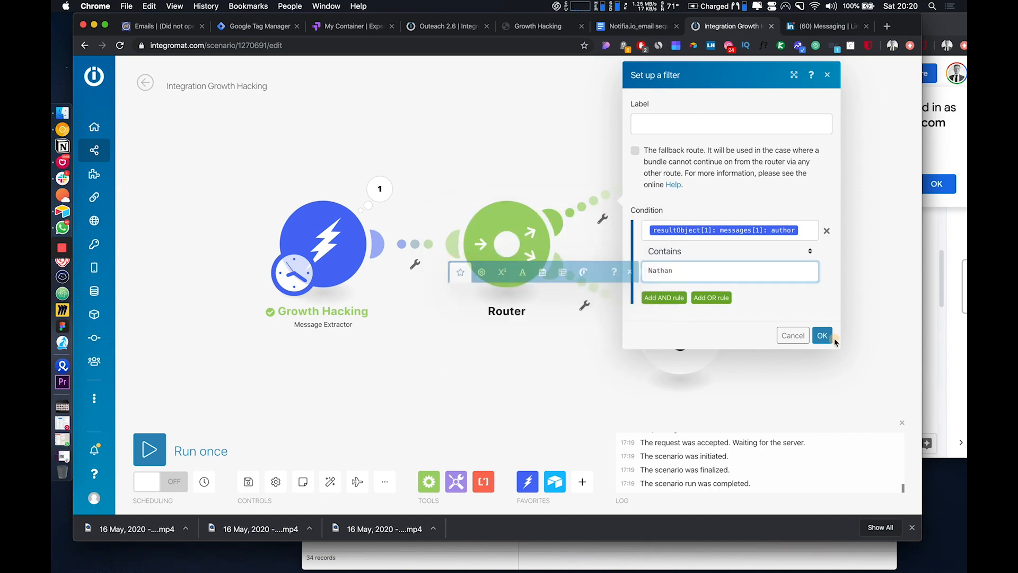
pyautogui.click(822, 335)
# Add the Growth Hacking Message Sender module to the Router's upper route and dismiss its settings.
pyautogui.click(683, 160)
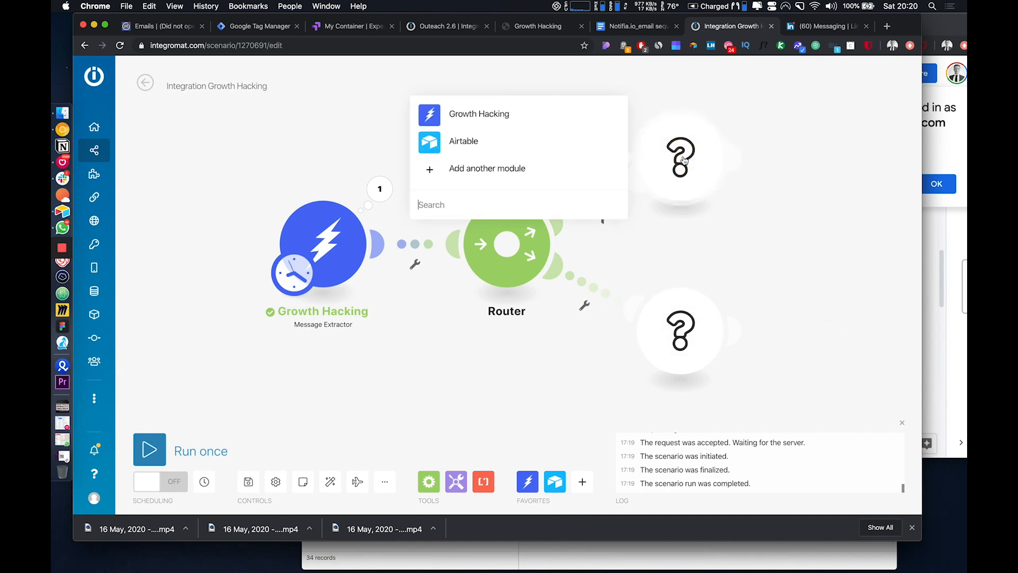
pyautogui.click(524, 202)
pyautogui.write('mess')
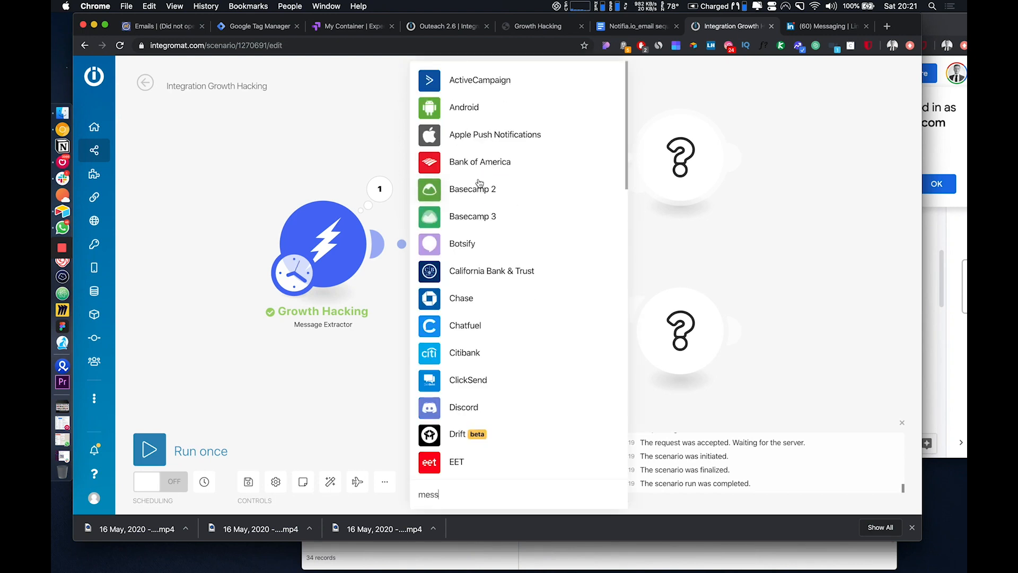
pyautogui.press('BackSpace')
pyautogui.press('BackSpace')
pyautogui.press('BackSpace')
pyautogui.press('BackSpace')
pyautogui.write('growth')
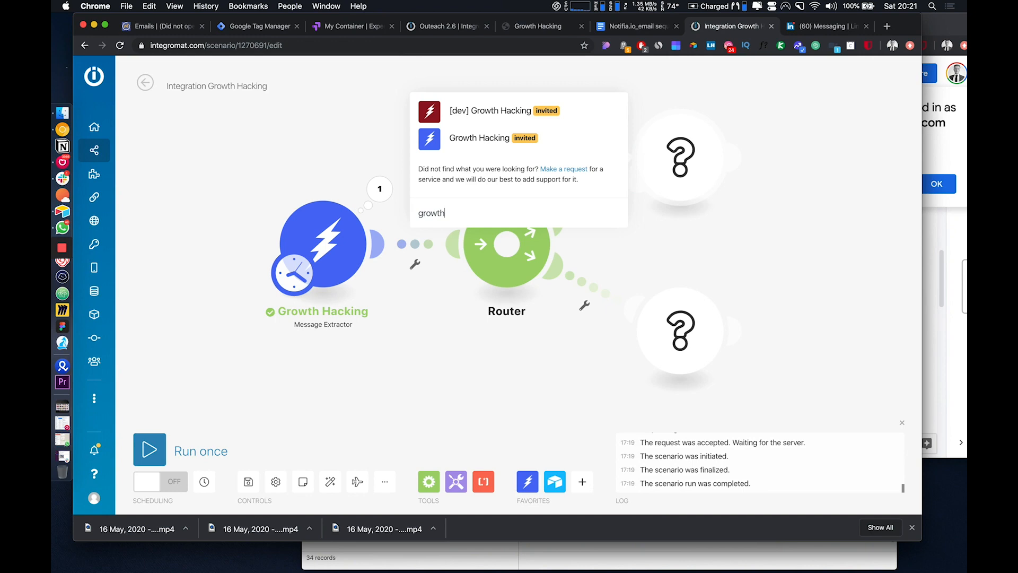
pyautogui.click(458, 139)
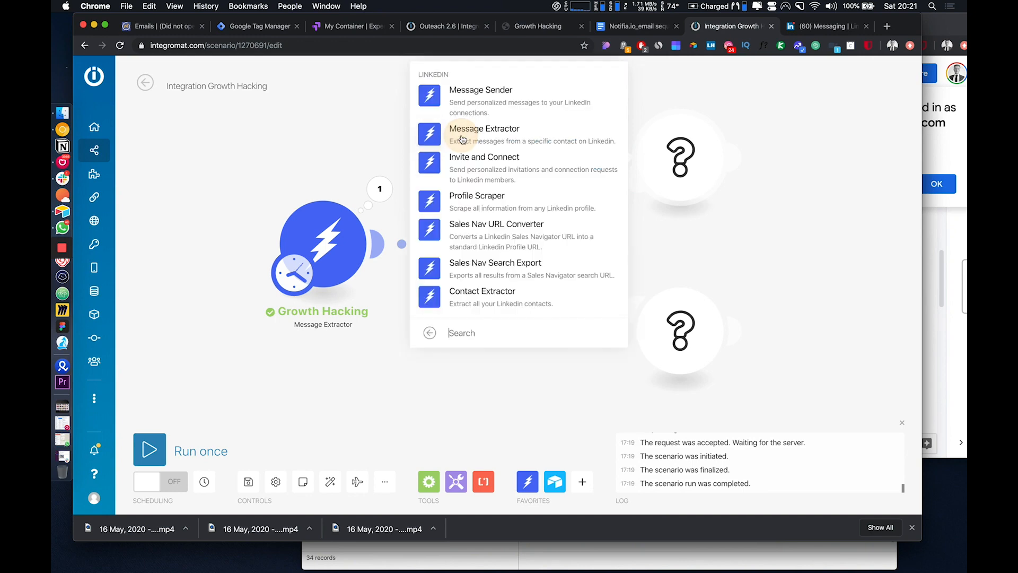
pyautogui.click(498, 99)
pyautogui.click(764, 243)
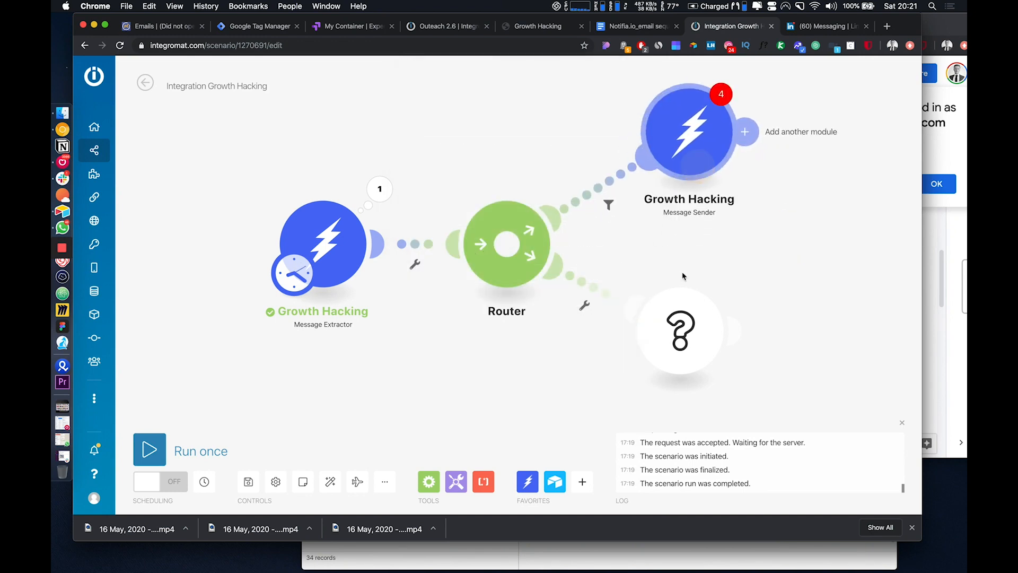
# Filter the Router's lower route to messages whose resultObject messages author does not contain the account owner's first name.
pyautogui.moveTo(581, 409); pyautogui.dragTo(596, 271)
pyautogui.moveTo(690, 206); pyautogui.dragTo(687, 229)
pyautogui.moveTo(734, 146); pyautogui.dragTo(702, 197)
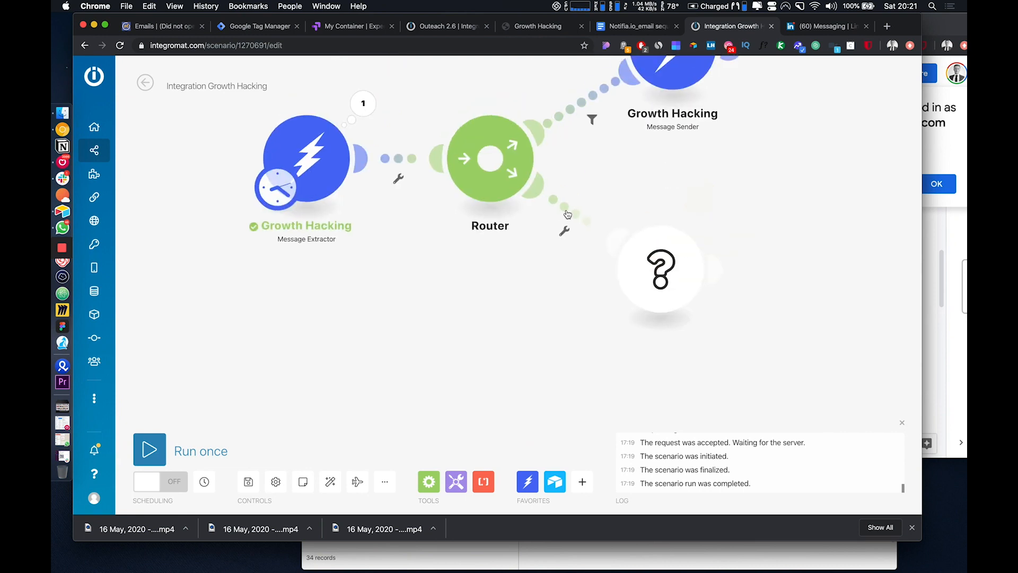
pyautogui.click(567, 214)
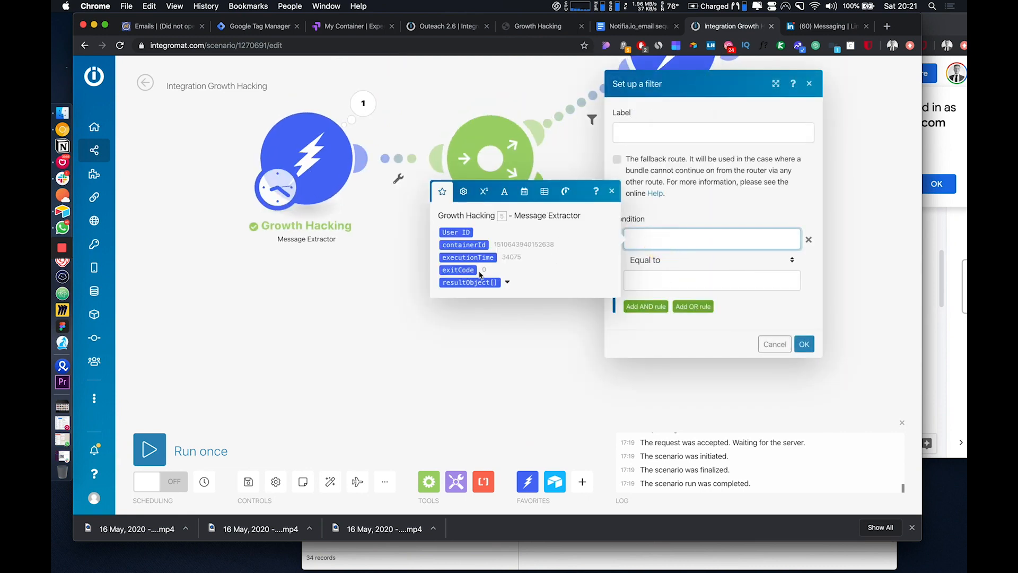
pyautogui.click(506, 283)
pyautogui.click(501, 292)
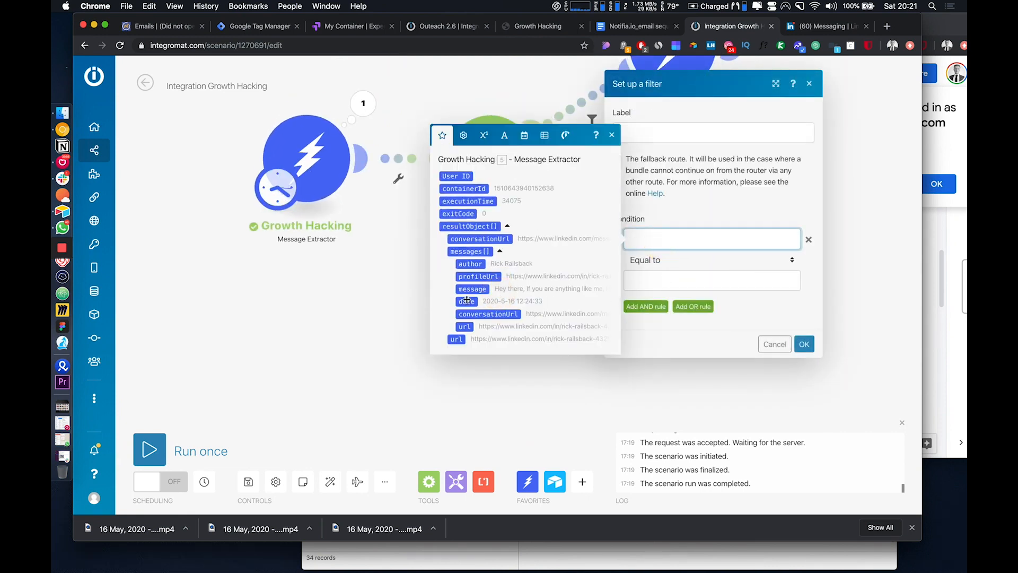
pyautogui.click(479, 266)
pyautogui.click(660, 260)
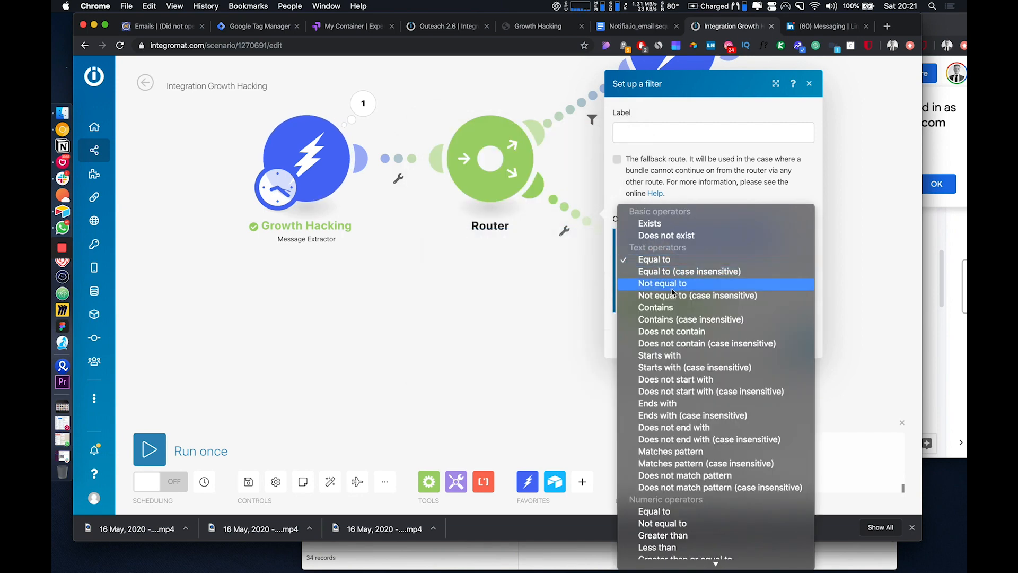
pyautogui.click(684, 332)
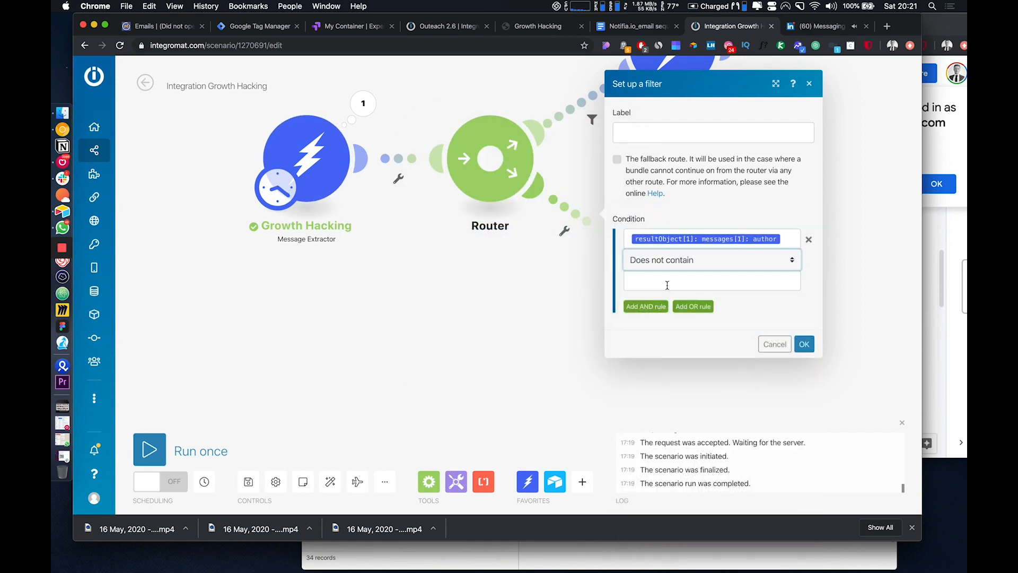
pyautogui.click(667, 282)
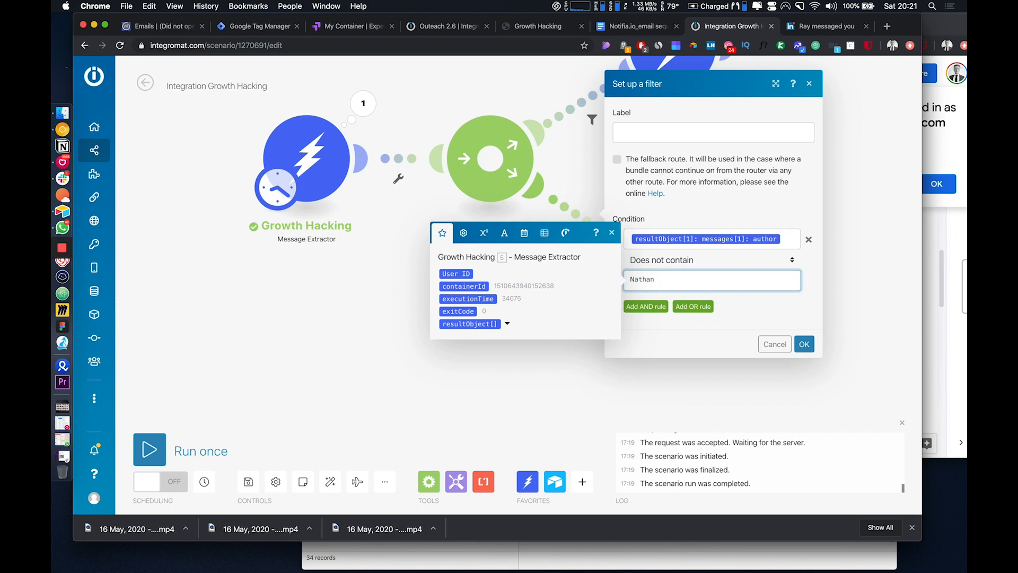
pyautogui.click(804, 344)
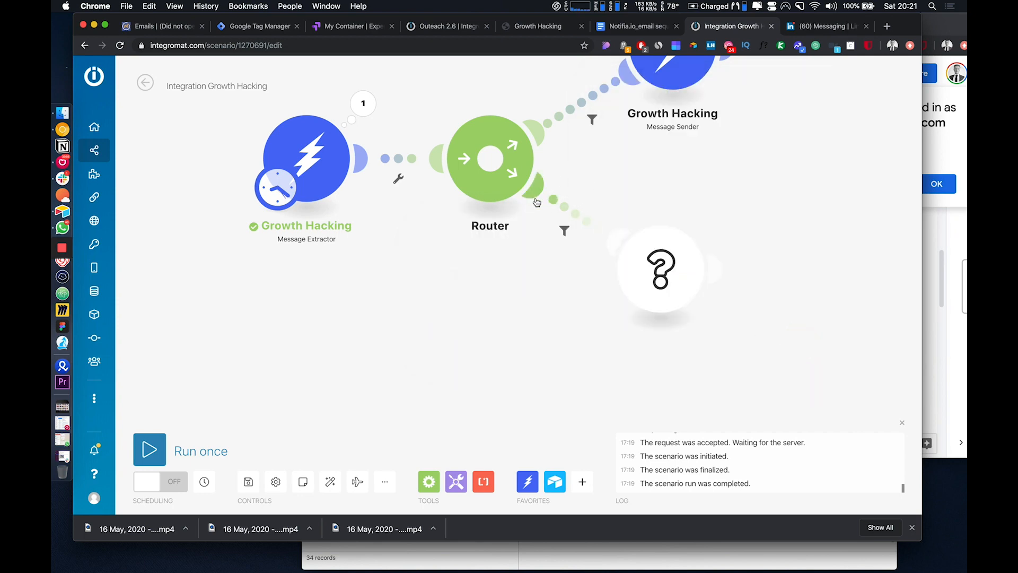
# Add a Slack Create a Message module to the Router's lower route.
pyautogui.click(620, 284)
pyautogui.write('s')
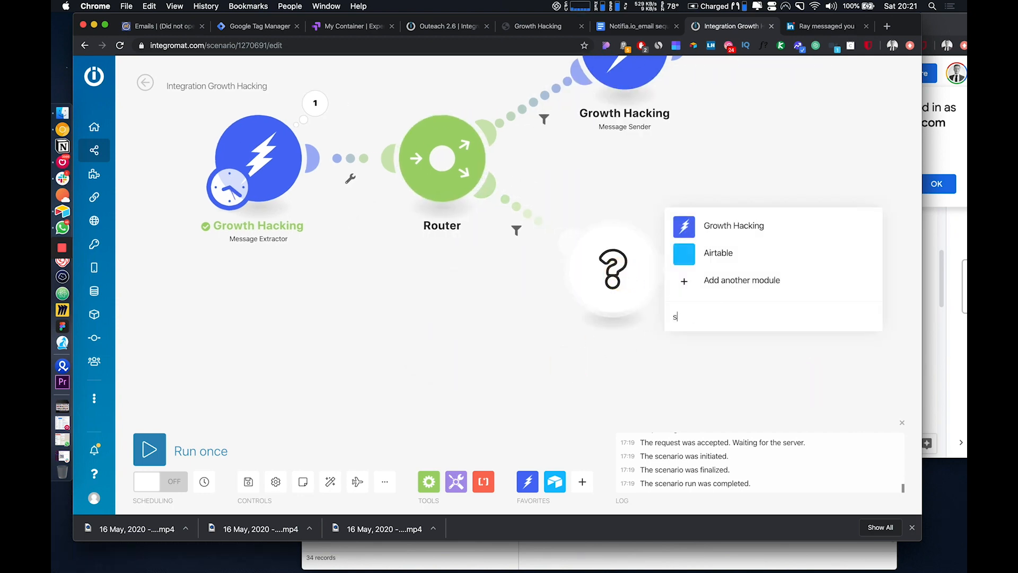
pyautogui.write('lack')
pyautogui.click(756, 250)
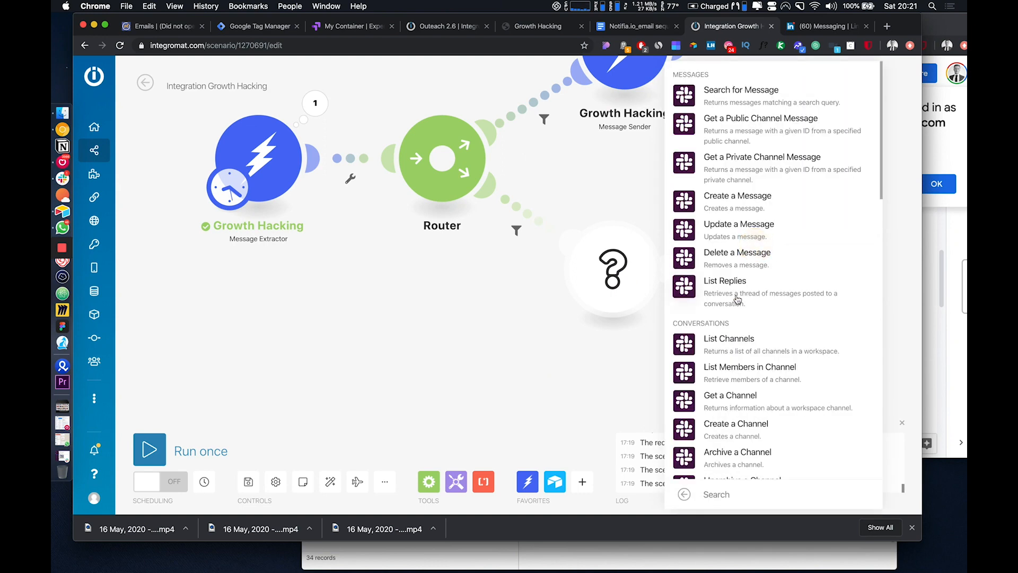
pyautogui.click(751, 211)
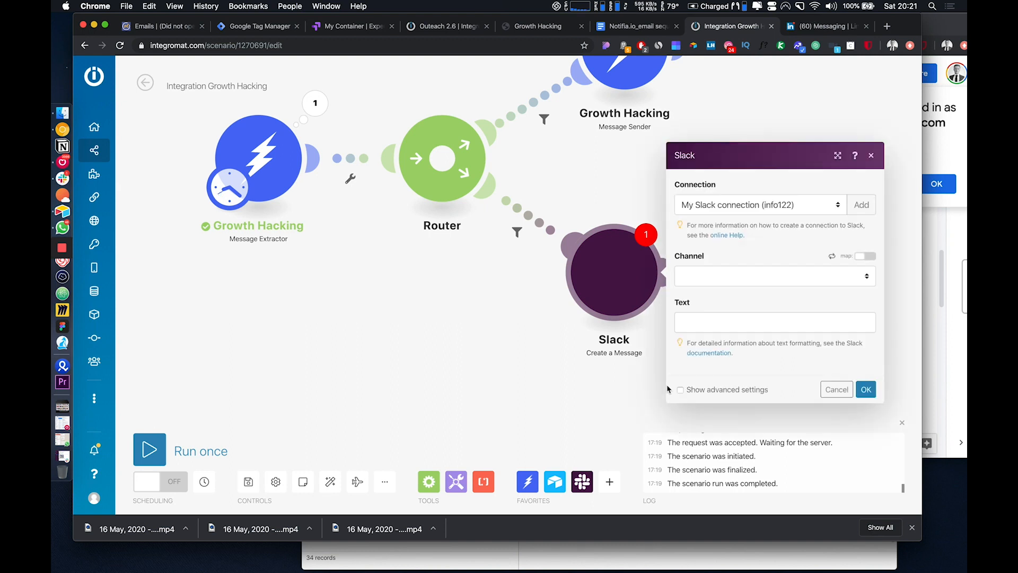
# Set the Slack module to use the account owner's named connection and the linkedin private channel.
pyautogui.click(736, 208)
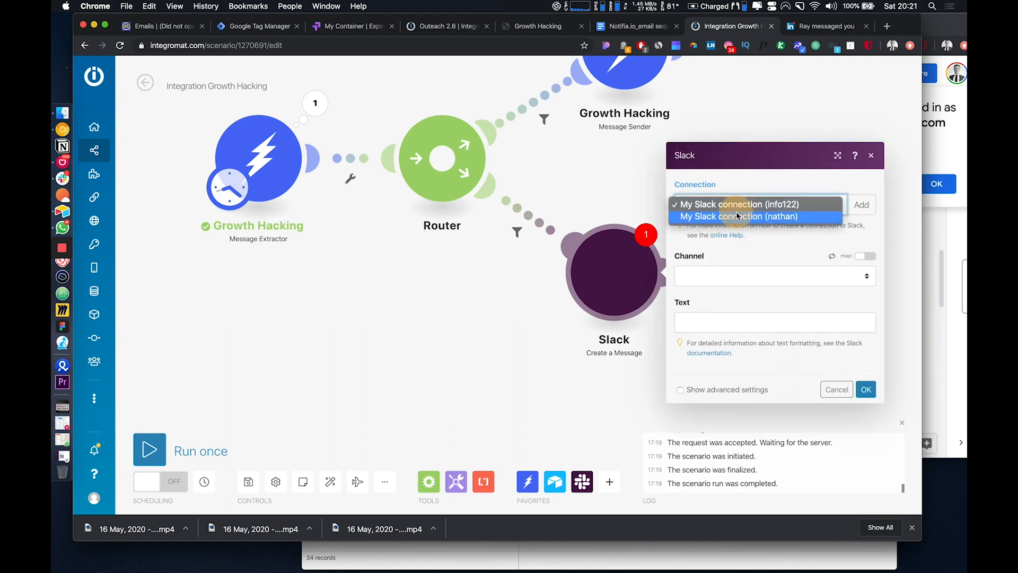
pyautogui.click(735, 217)
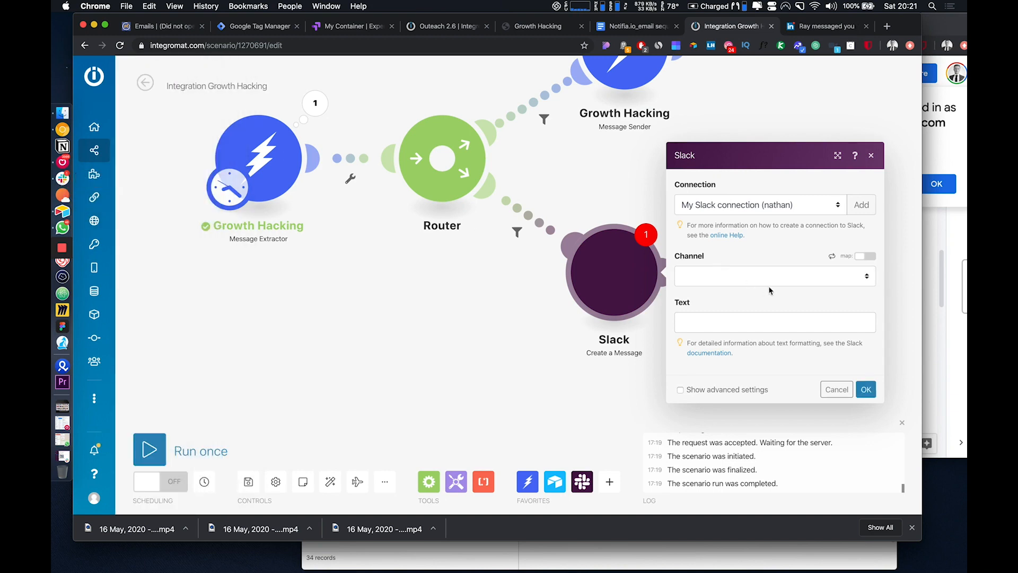
pyautogui.click(753, 289)
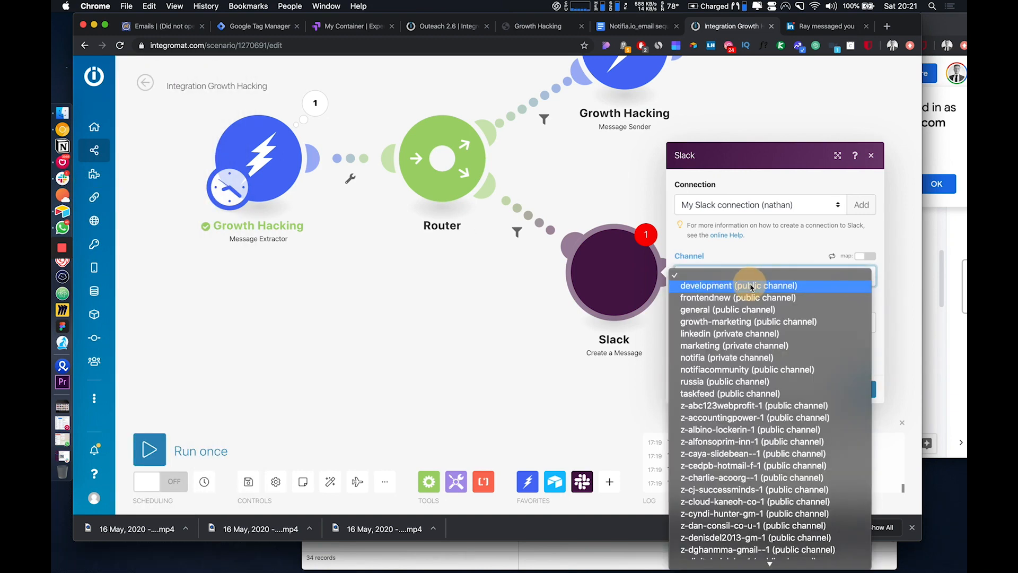
pyautogui.click(741, 334)
# Compose the Slack text from the messages author followed by a colon, with the messages message on a new line, and save the module.
pyautogui.click(727, 321)
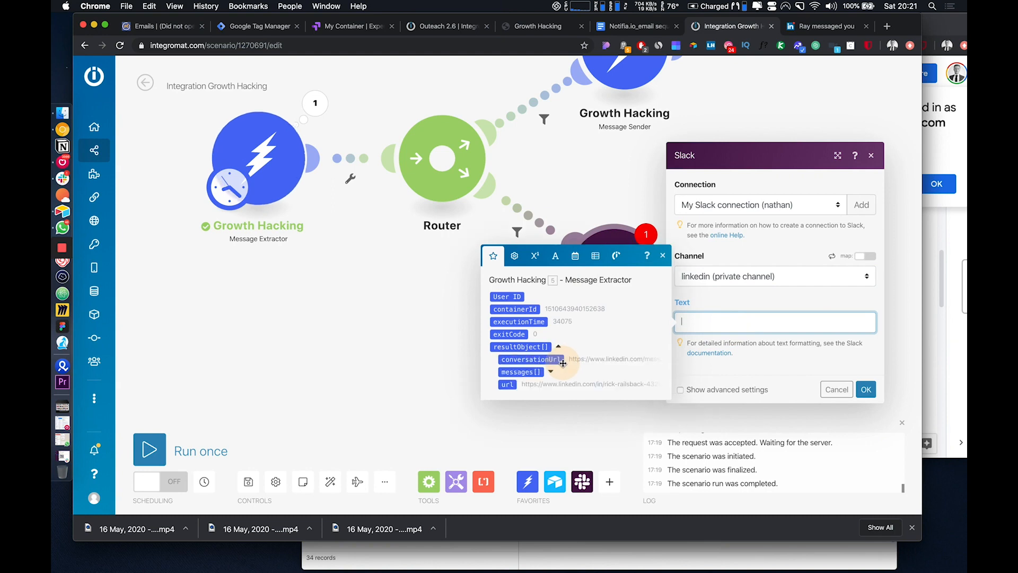
pyautogui.click(551, 372)
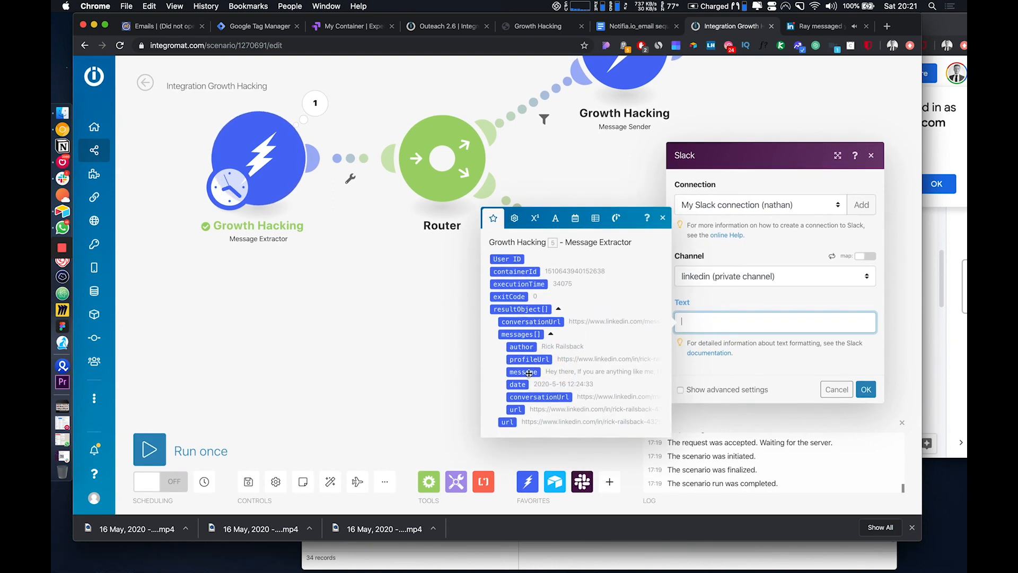
pyautogui.click(520, 347)
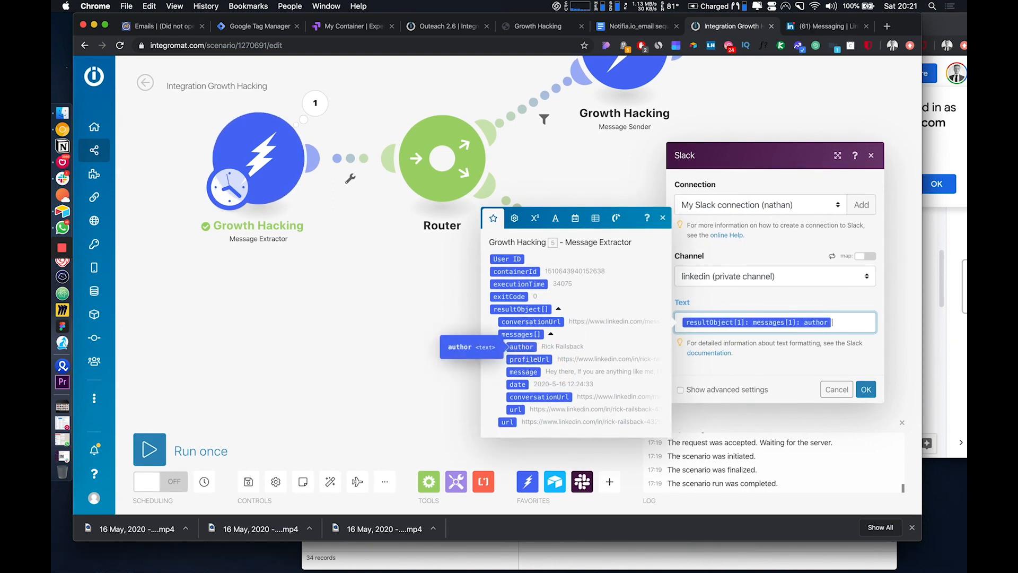
pyautogui.write(':')
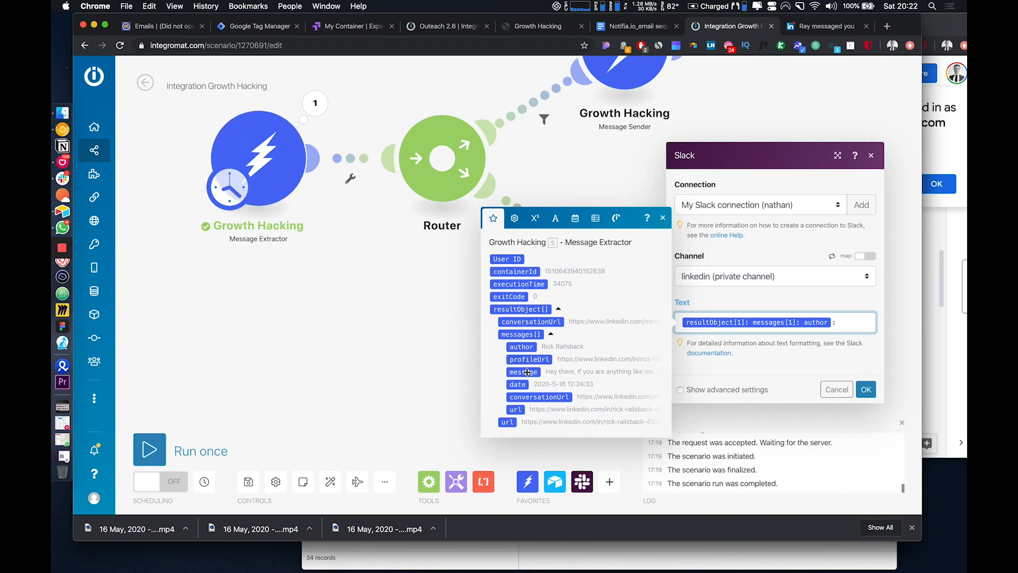
pyautogui.press('Return')
pyautogui.click(527, 373)
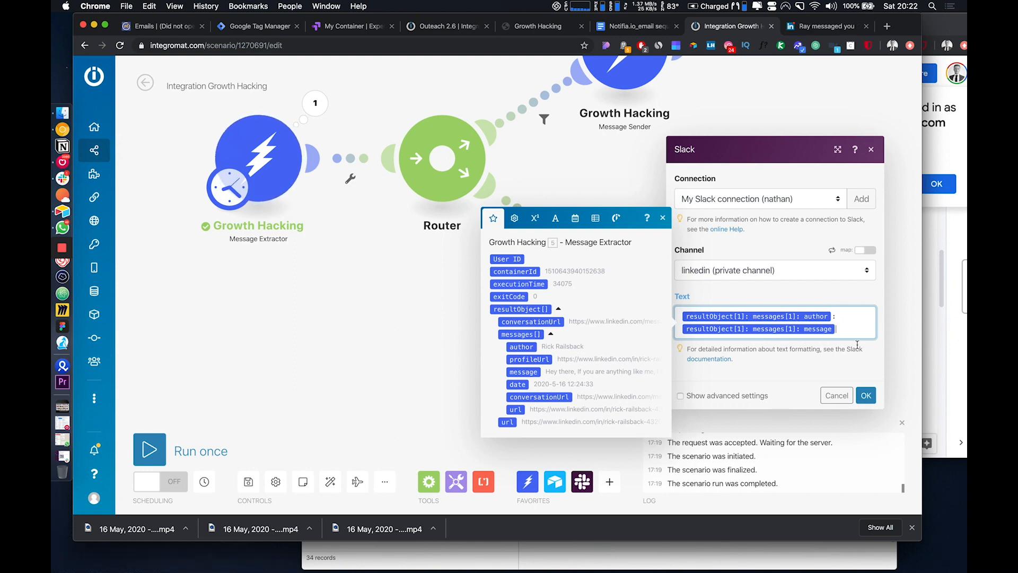
pyautogui.click(866, 395)
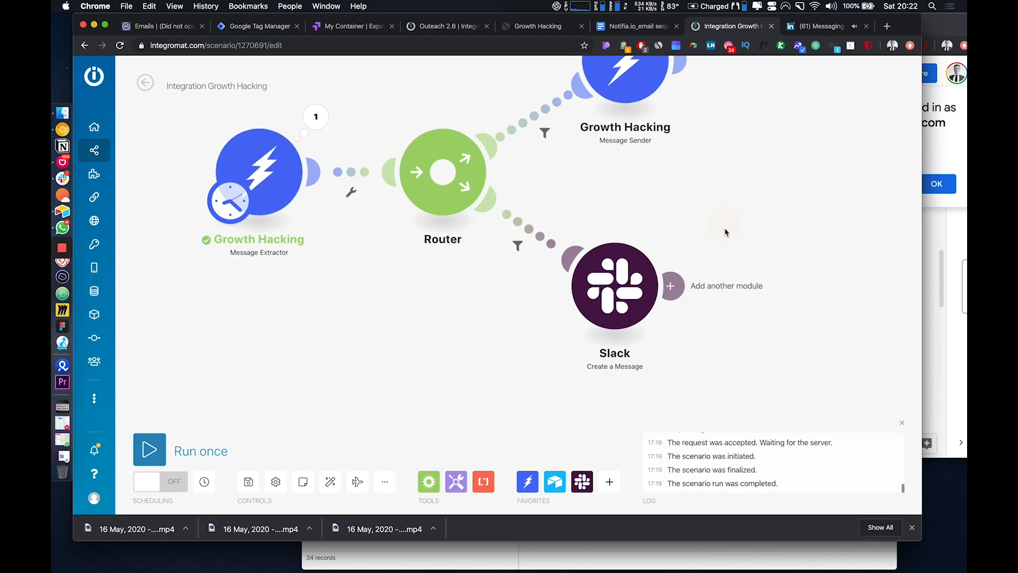
# Delete the Slack module from the Router's lower route.
pyautogui.click(728, 225)
pyautogui.rightClick(638, 315)
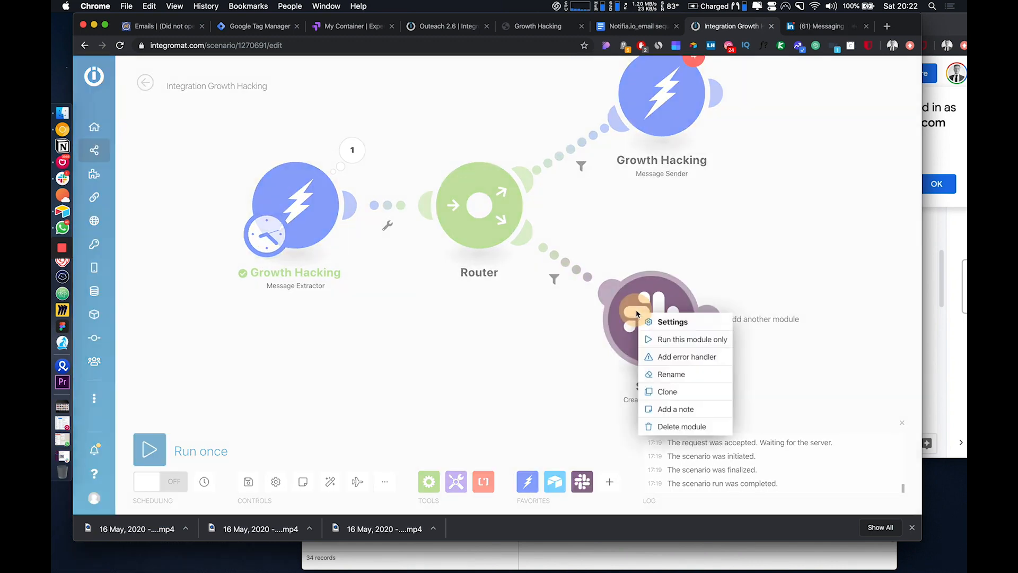
pyautogui.click(667, 427)
# Add a new lower route to the Router and place the HubSpot CRM Update a Record module on it.
pyautogui.click(517, 230)
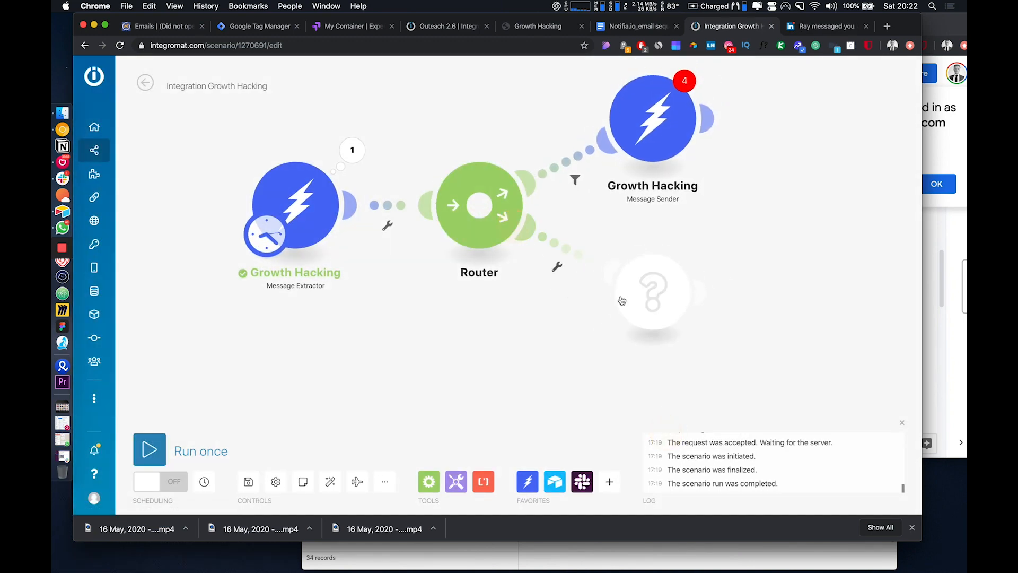
pyautogui.click(467, 350)
pyautogui.write('hubr')
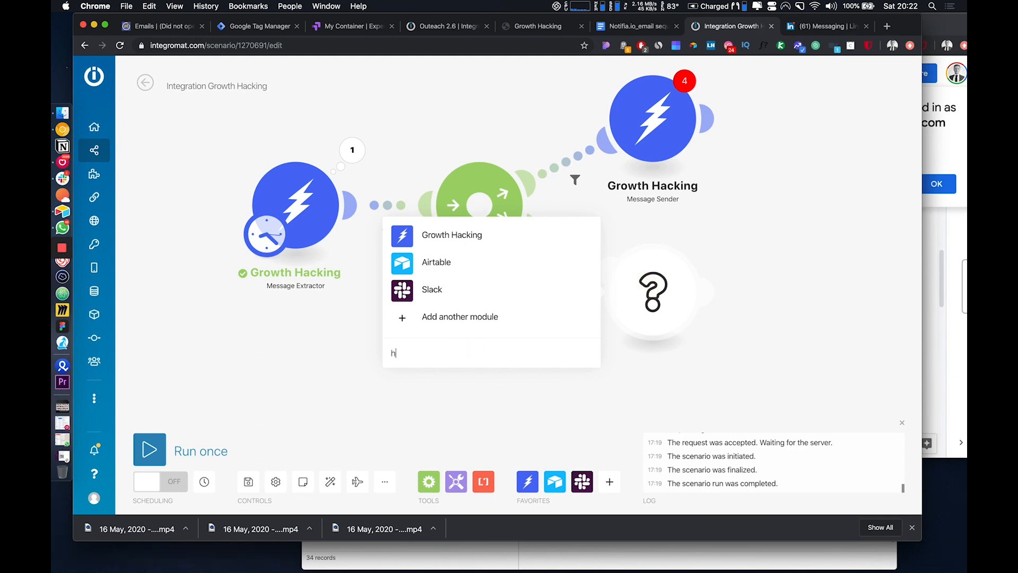
pyautogui.press('BackSpace')
pyautogui.press('BackSpace')
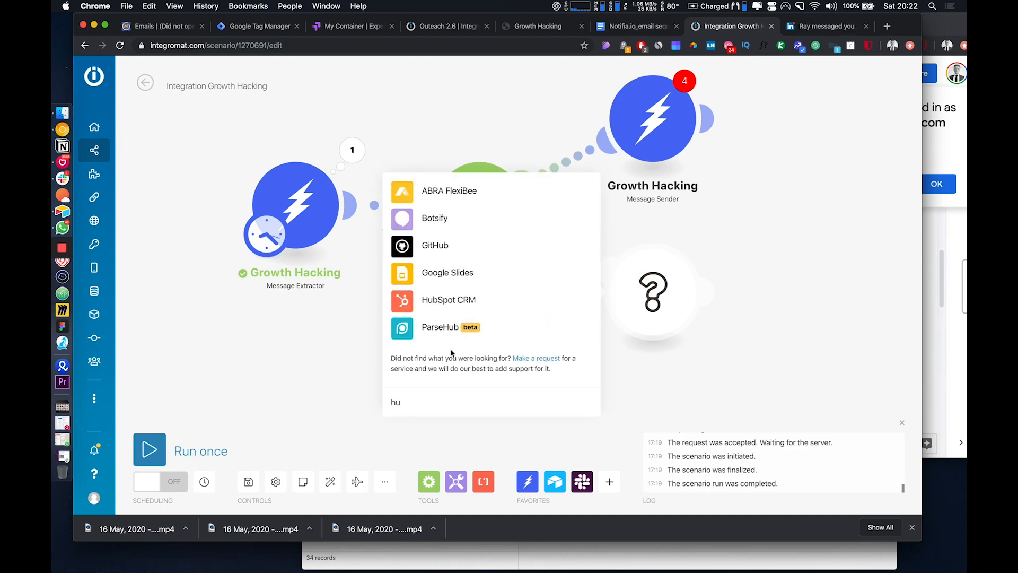
pyautogui.click(432, 298)
pyautogui.scroll(-1, 466, 222)
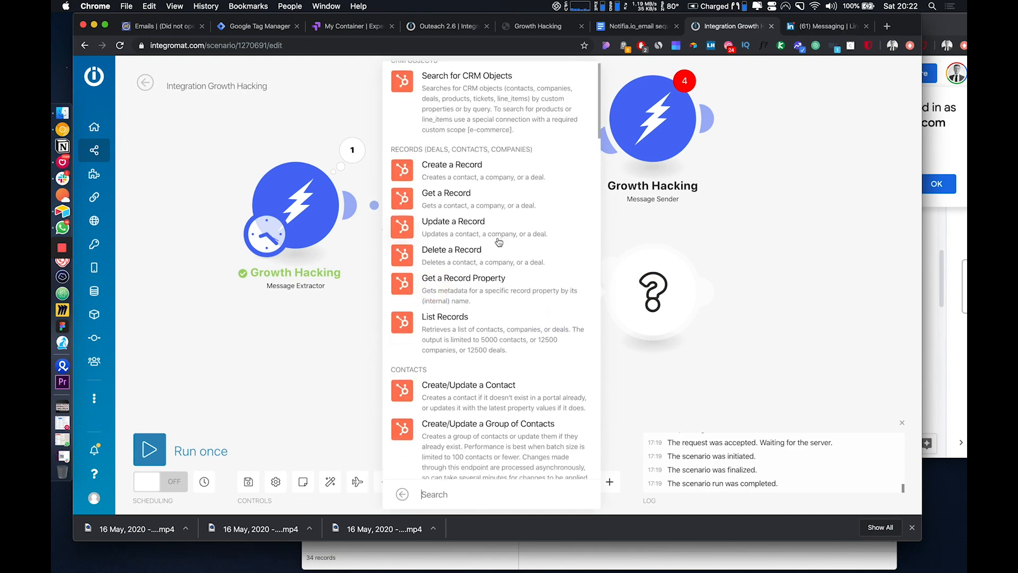
pyautogui.click(454, 222)
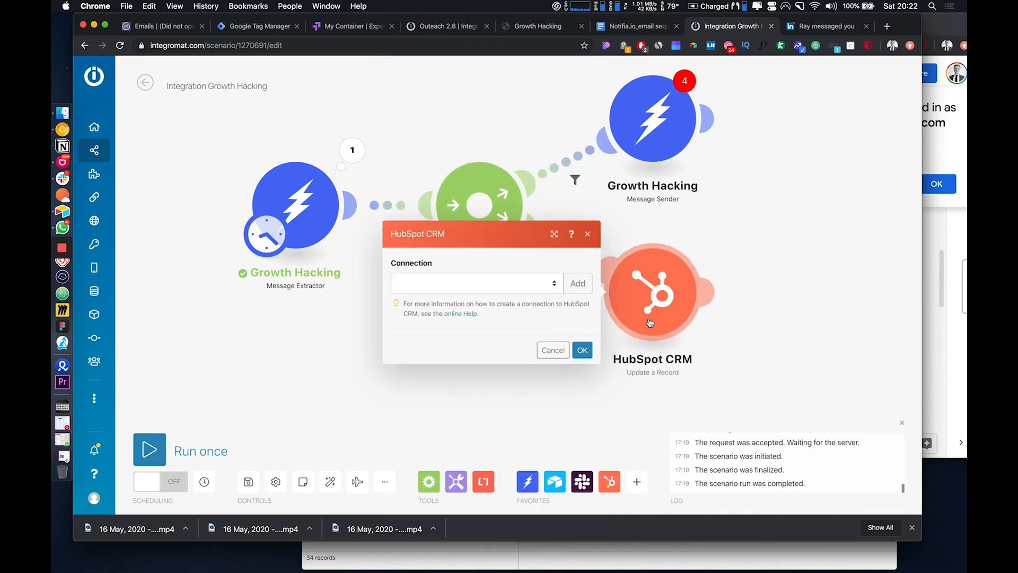
# Dismiss the HubSpot CRM connection settings and delete the HubSpot CRM module.
pyautogui.click(513, 282)
pyautogui.click(589, 237)
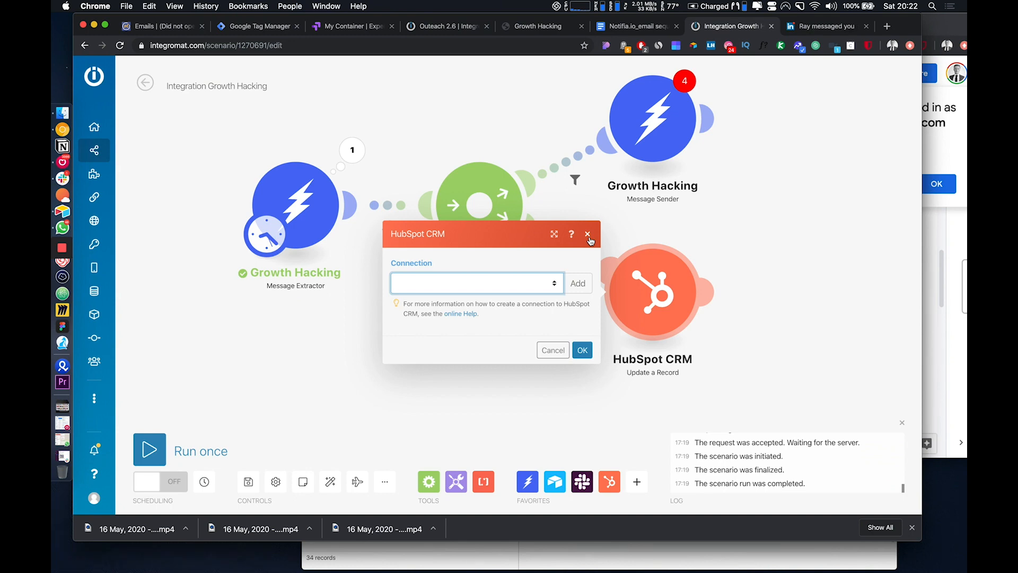
pyautogui.click(588, 236)
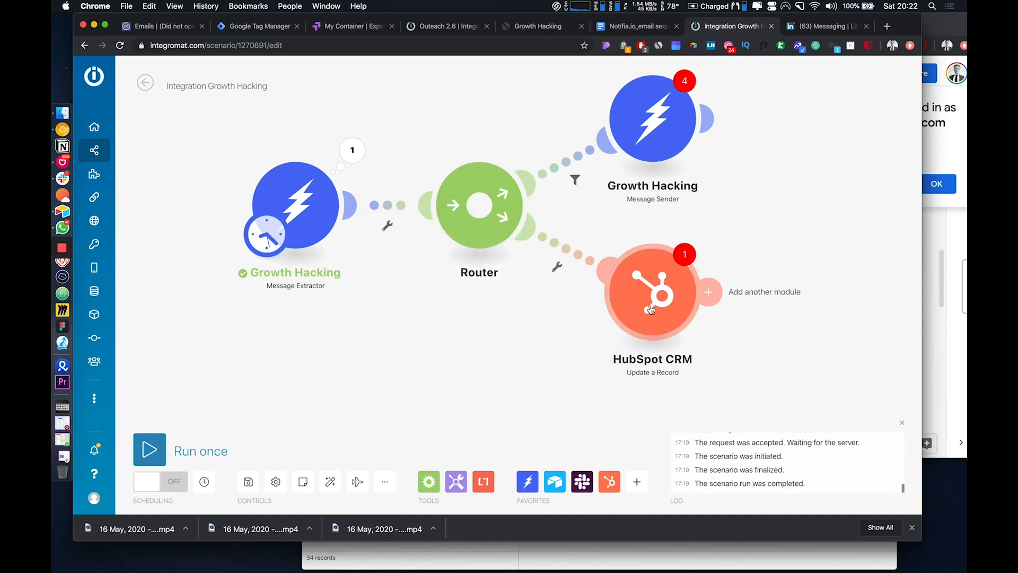
pyautogui.rightClick(650, 310)
pyautogui.click(690, 421)
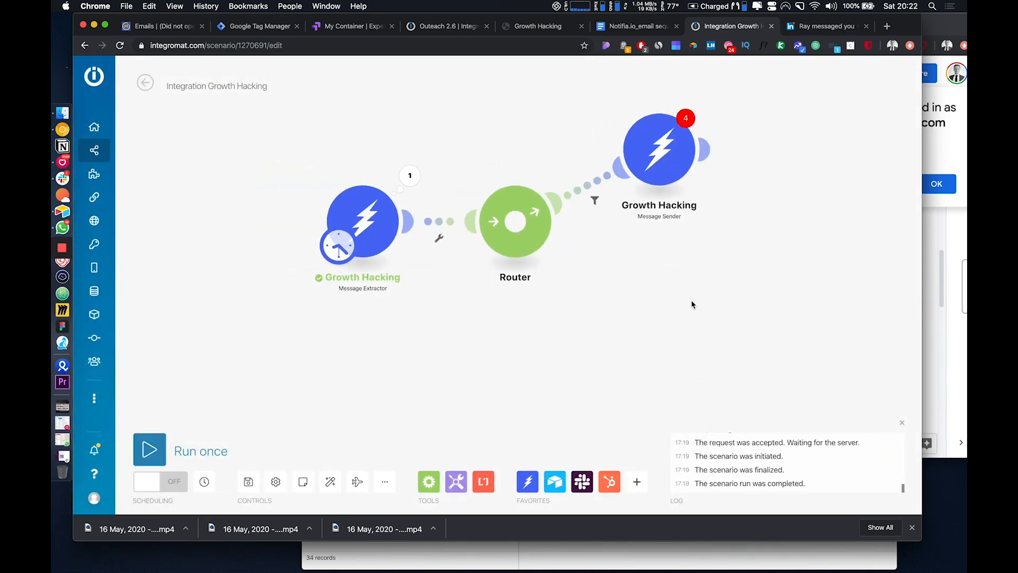
# Close the LinkedIn messaging page and delete the Message Sender module from the Router's remaining route.
pyautogui.moveTo(659, 184); pyautogui.dragTo(664, 168)
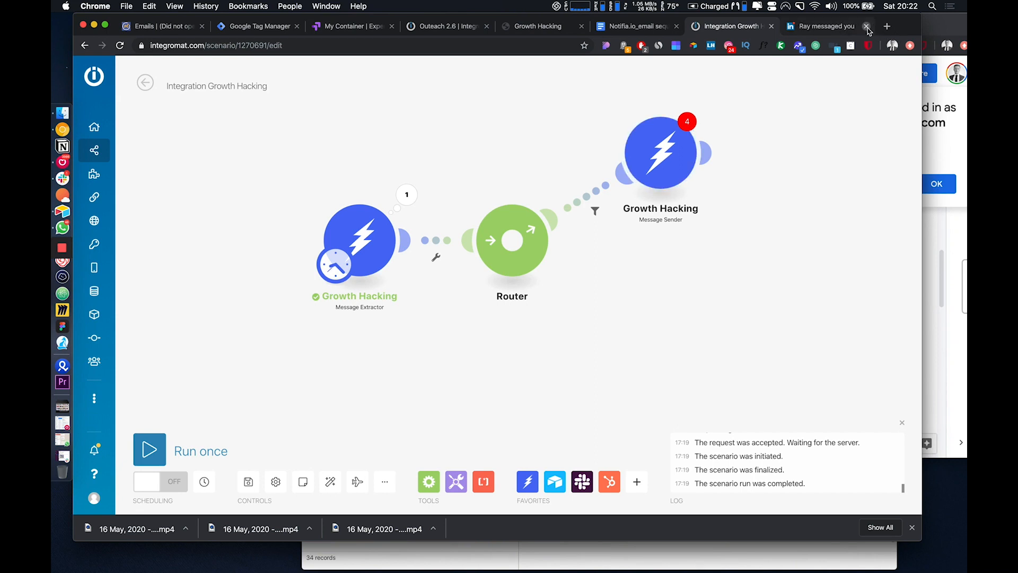
pyautogui.click(866, 26)
pyautogui.rightClick(659, 158)
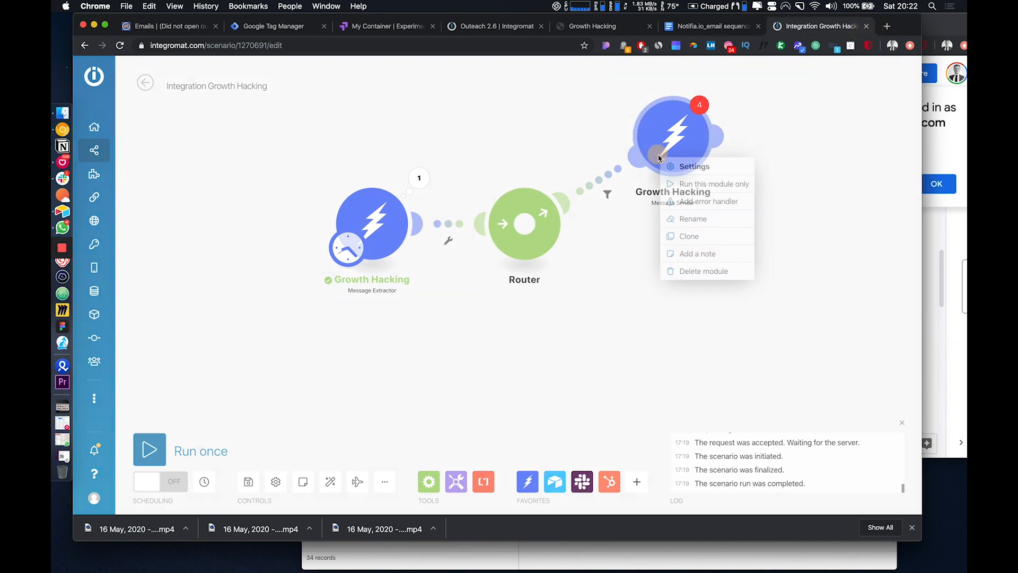
pyautogui.click(709, 271)
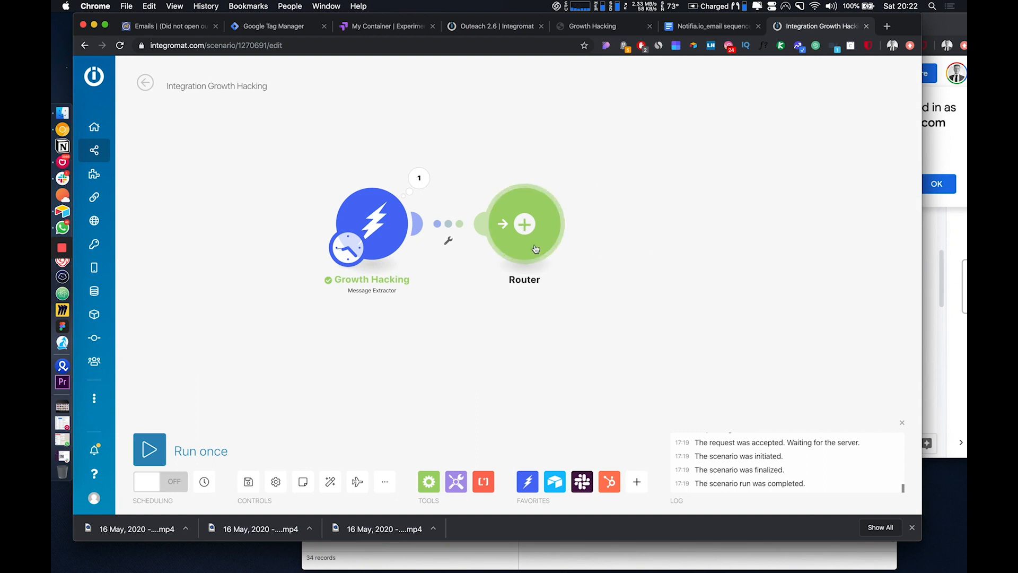
pyautogui.click(524, 223)
pyautogui.rightClick(668, 291)
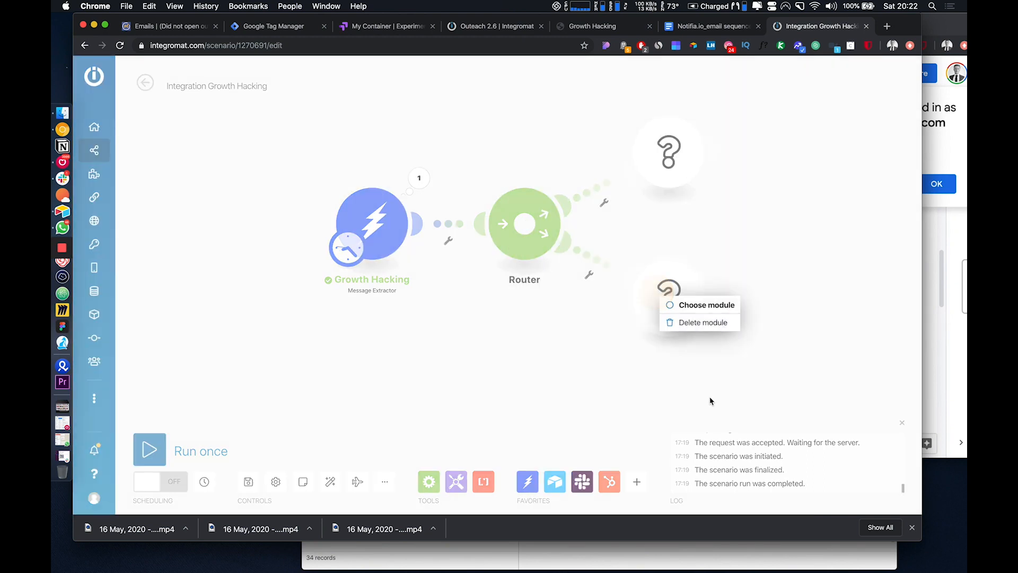
pyautogui.click(705, 323)
pyautogui.rightClick(670, 159)
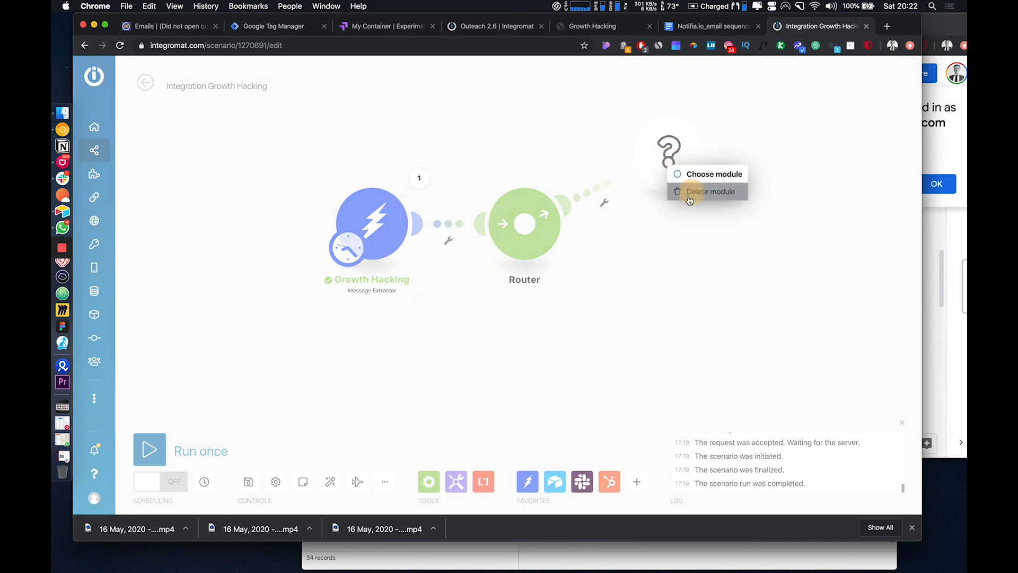
pyautogui.click(684, 192)
pyautogui.click(522, 239)
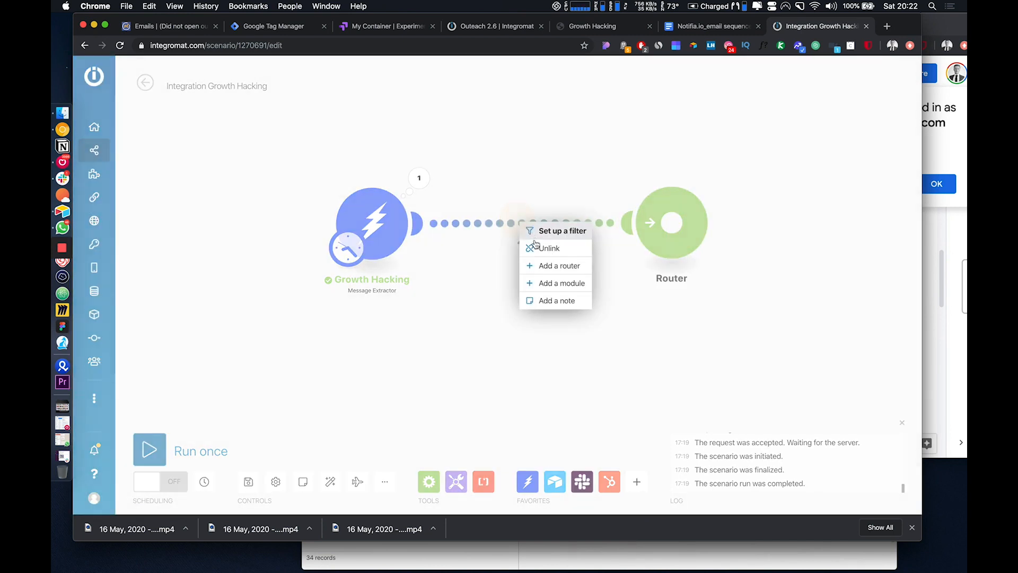
pyautogui.click(612, 156)
# Add two empty routes to the Router and open the module choice for the upper one.
pyautogui.click(661, 219)
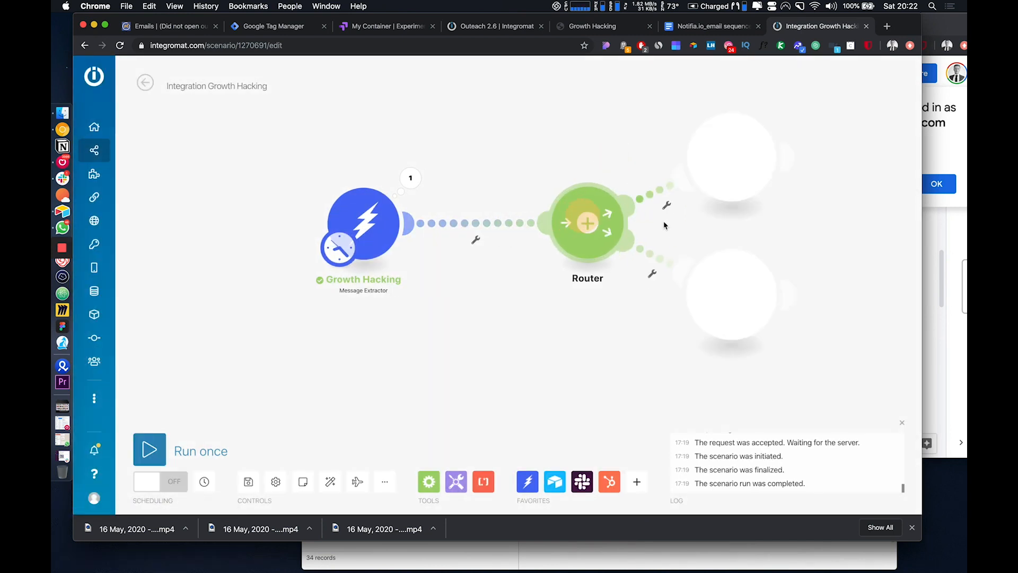
pyautogui.click(713, 161)
pyautogui.write('m')
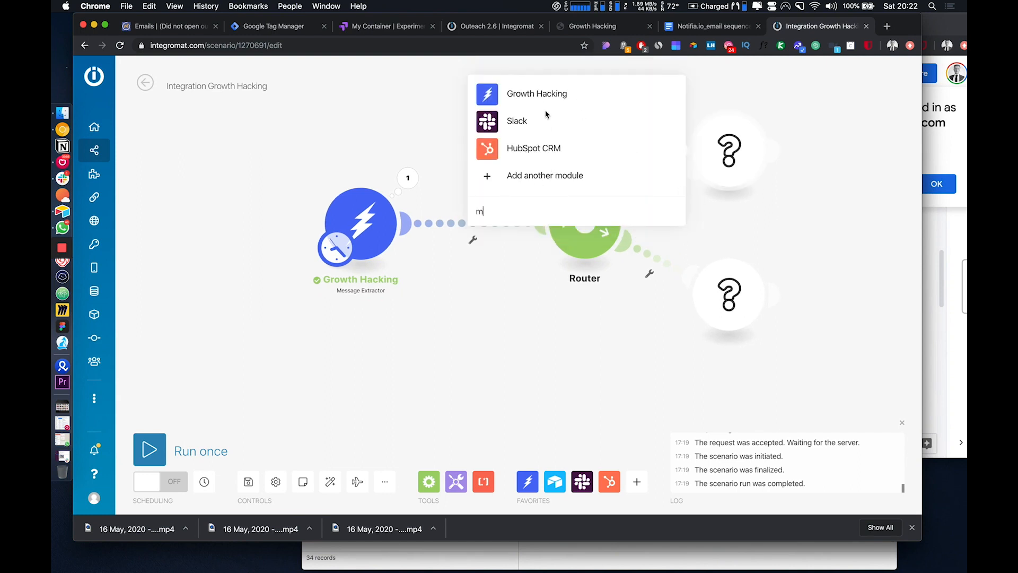
pyautogui.write('ess')
pyautogui.click(539, 92)
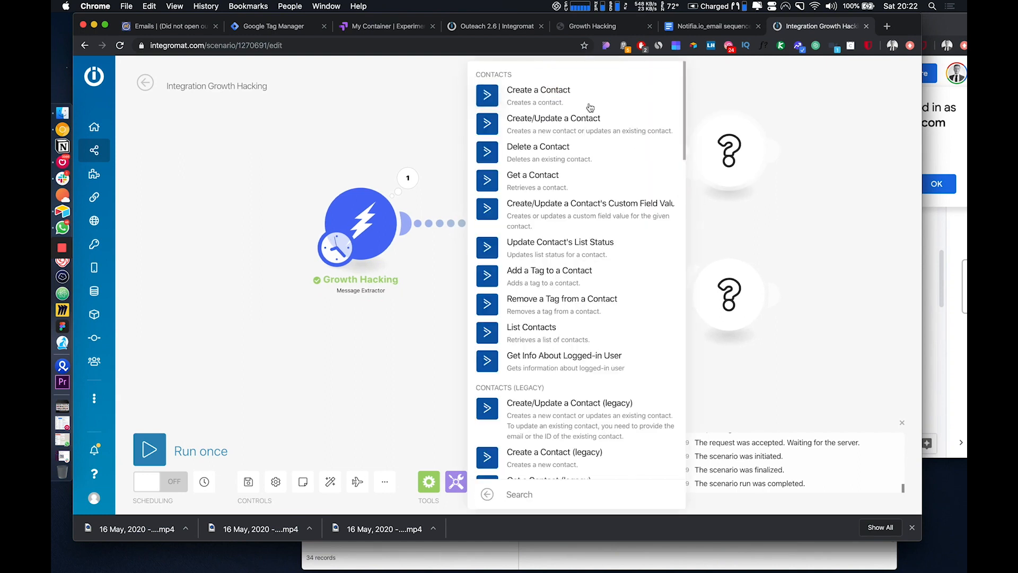
pyautogui.click(558, 281)
# Place the Growth Hacking Message Sender module on the Router's upper route.
pyautogui.click(729, 159)
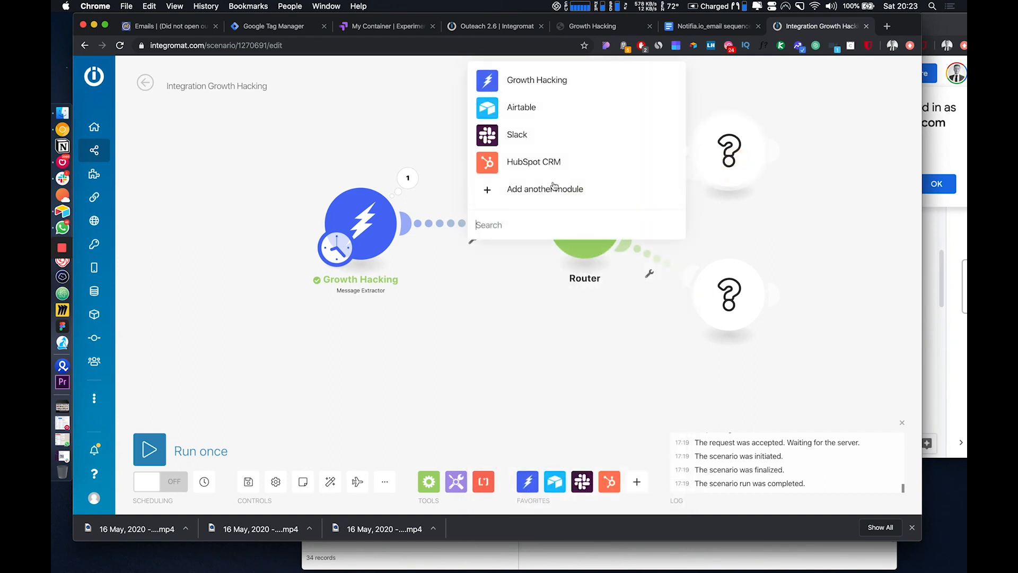
pyautogui.click(533, 221)
pyautogui.click(557, 80)
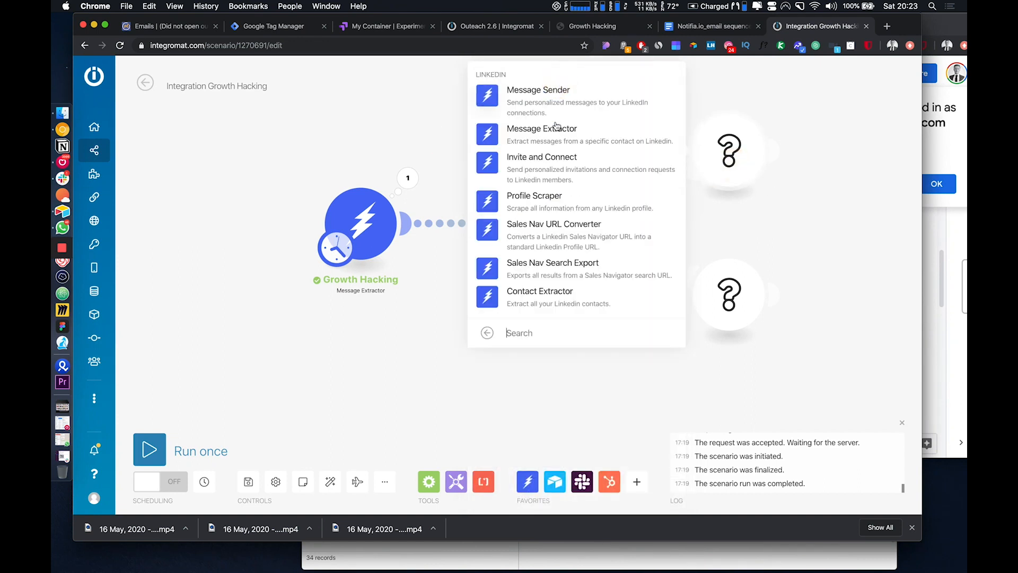
pyautogui.click(563, 111)
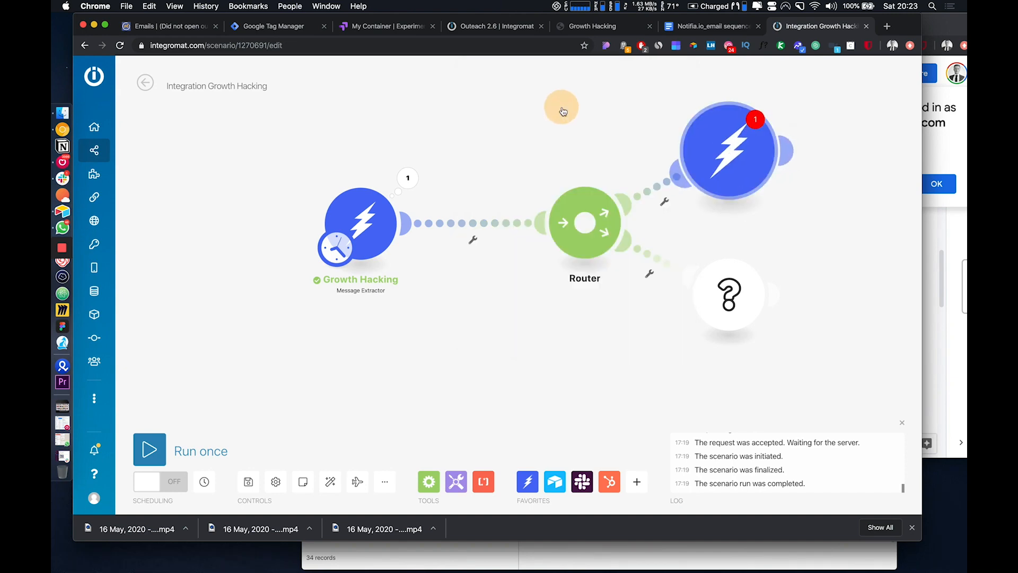
# Fill the Growth-Hacking.io API token and LinkedIn cookie of the new Message Sender with placeholder text.
pyautogui.click(547, 128)
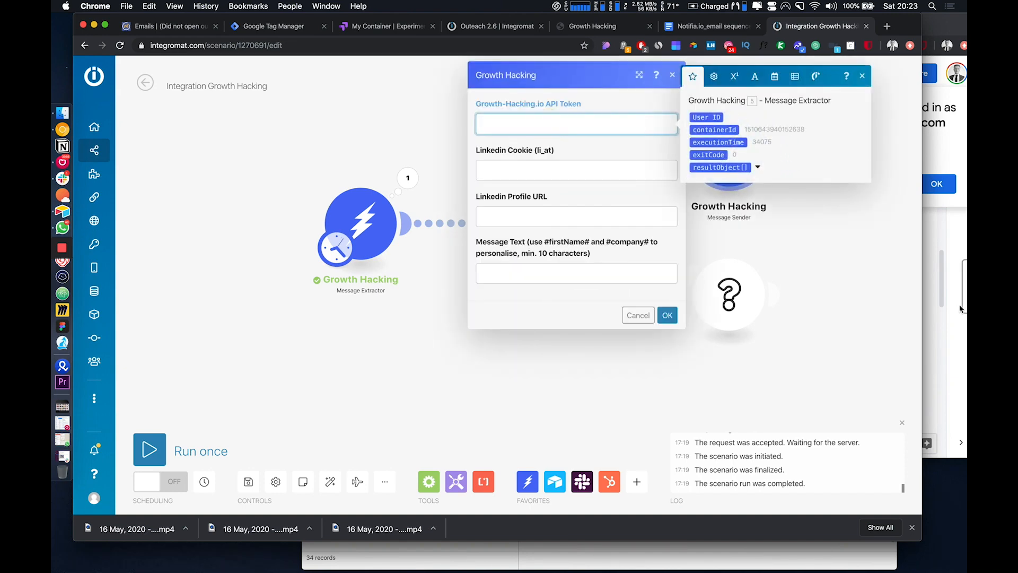
pyautogui.press('super+Tab')
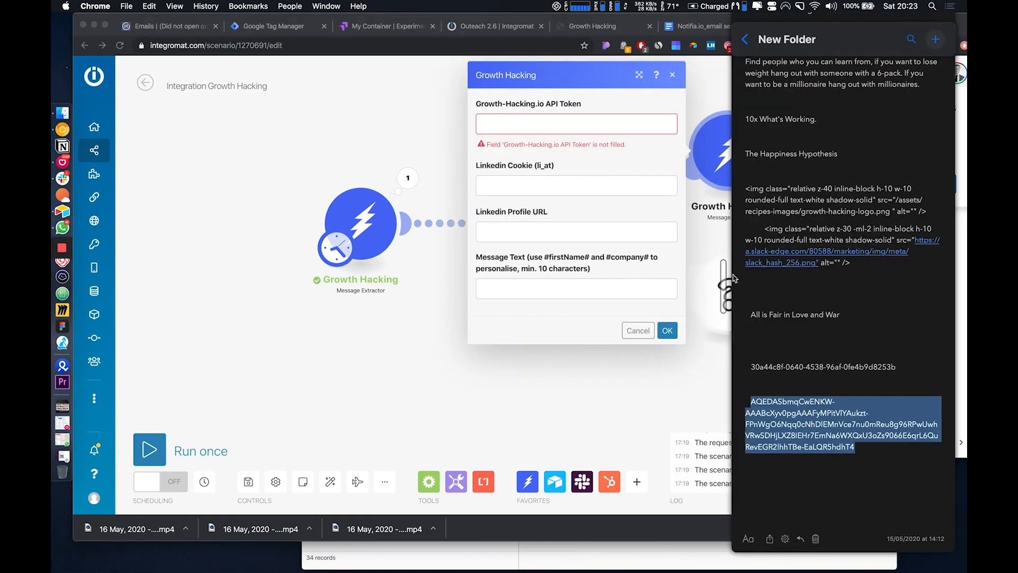
pyautogui.click(567, 139)
pyautogui.write('asfaf')
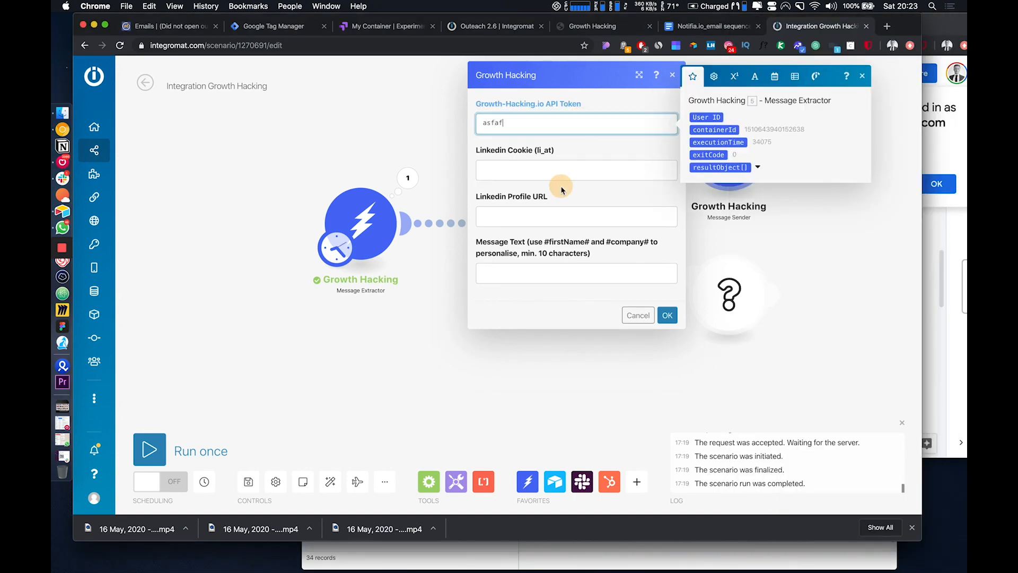
pyautogui.click(563, 175)
pyautogui.write('asfa')
# Set the Message Sender's LinkedIn profile URL to "asfasf", fill the message text with placeholder characters, and accept the settings.
pyautogui.click(542, 216)
pyautogui.write('asfasf')
pyautogui.click(557, 273)
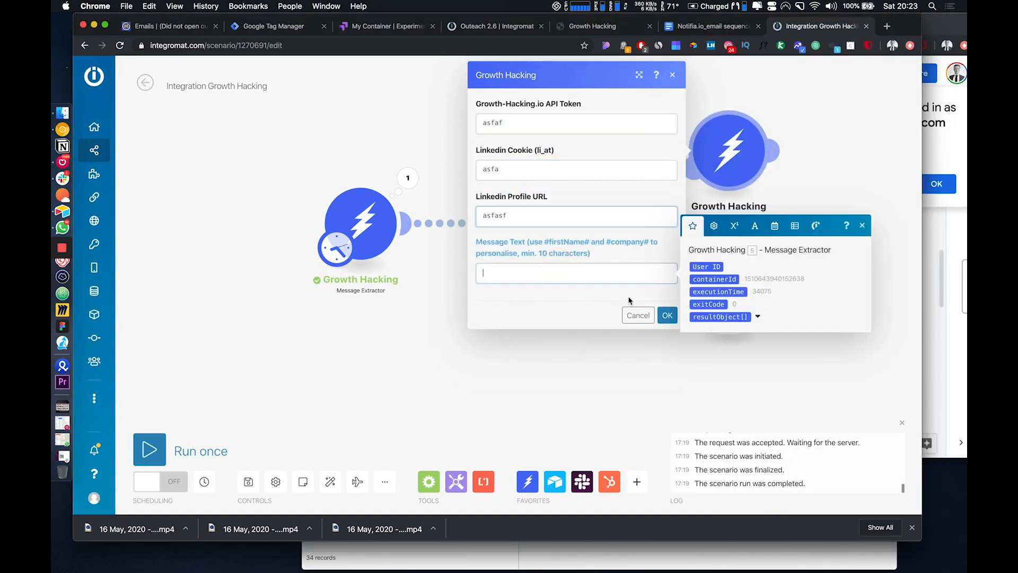
pyautogui.write('5asfaf')
pyautogui.click(670, 321)
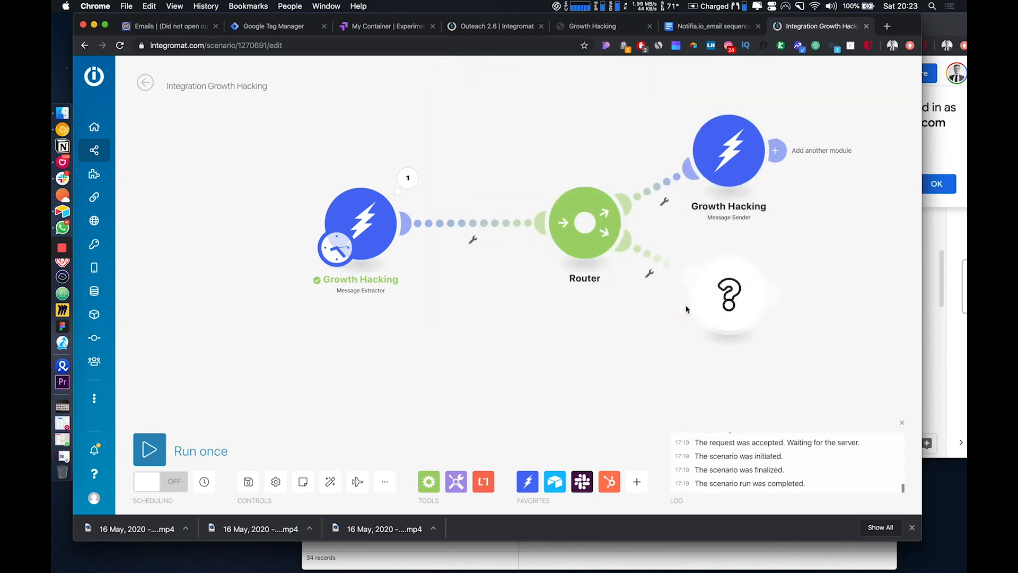
# Clone the Message Sender onto the Router's lower route and delete the empty module there.
pyautogui.rightClick(730, 213)
pyautogui.click(737, 259)
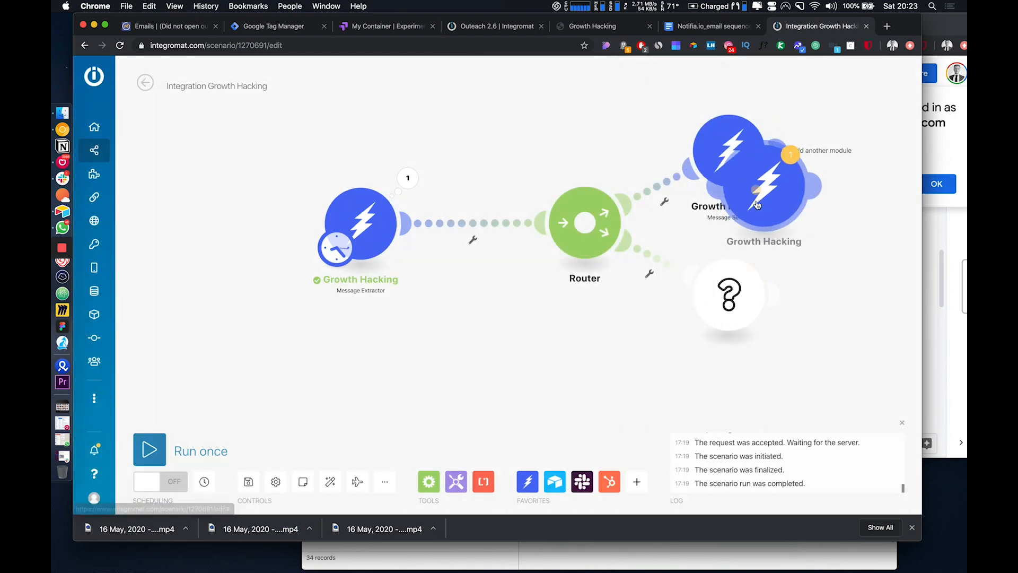
pyautogui.moveTo(724, 289); pyautogui.dragTo(698, 316)
pyautogui.rightClick(728, 310)
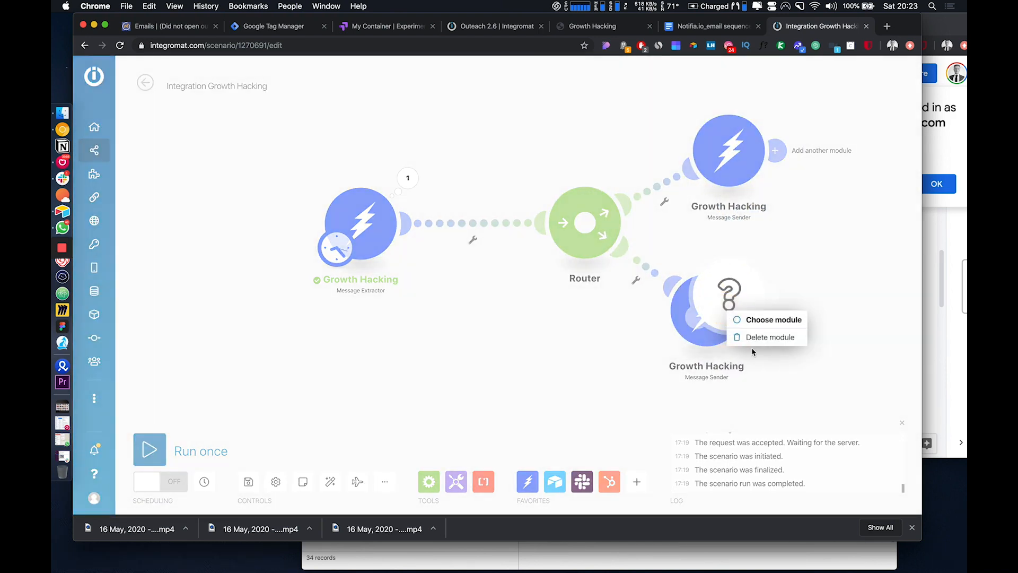
pyautogui.click(755, 340)
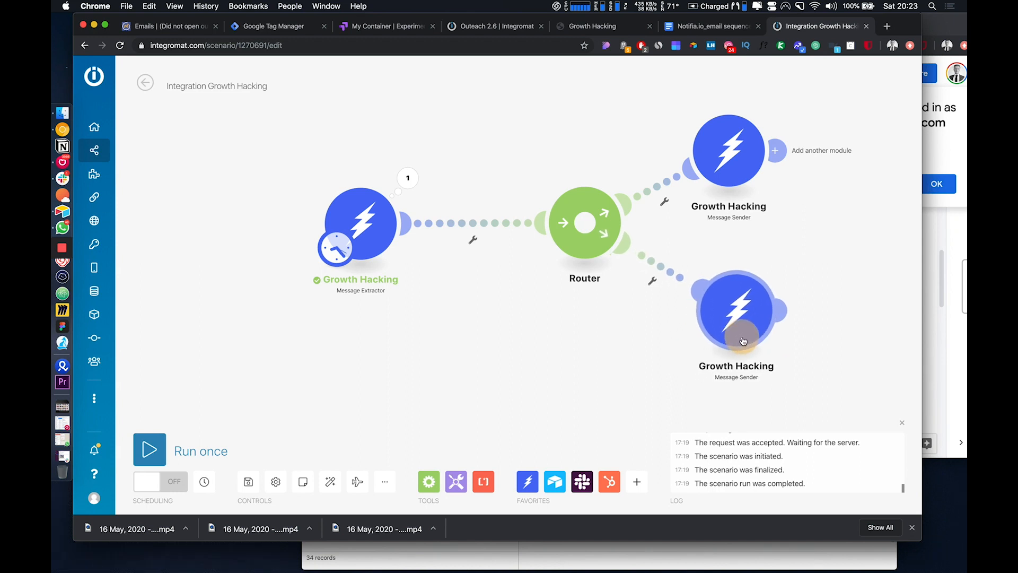
# Shift the Router and the lower Message Sender slightly, and auto-align all scenario modules.
pyautogui.moveTo(583, 253); pyautogui.dragTo(565, 256)
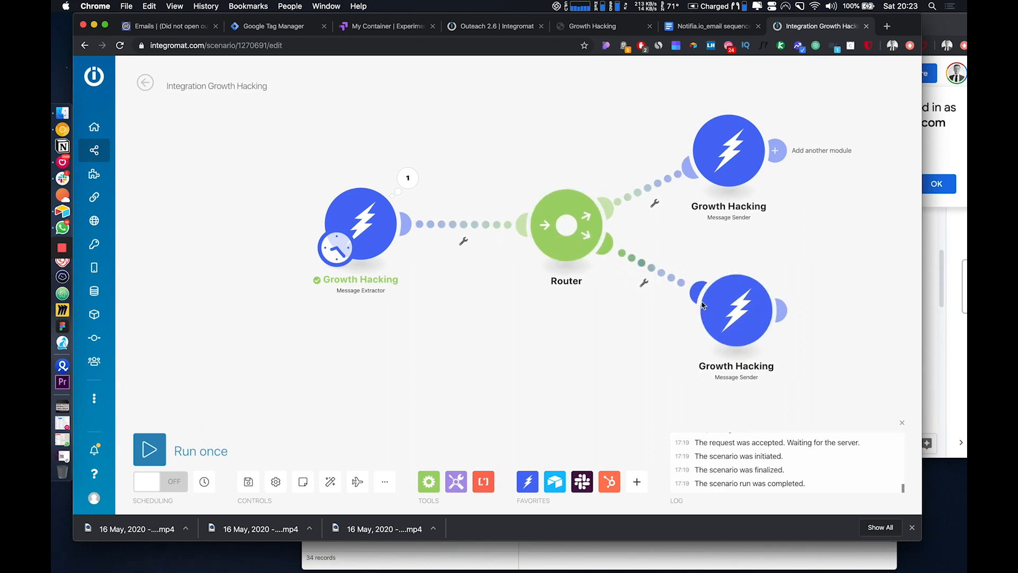
pyautogui.moveTo(719, 321); pyautogui.dragTo(685, 328)
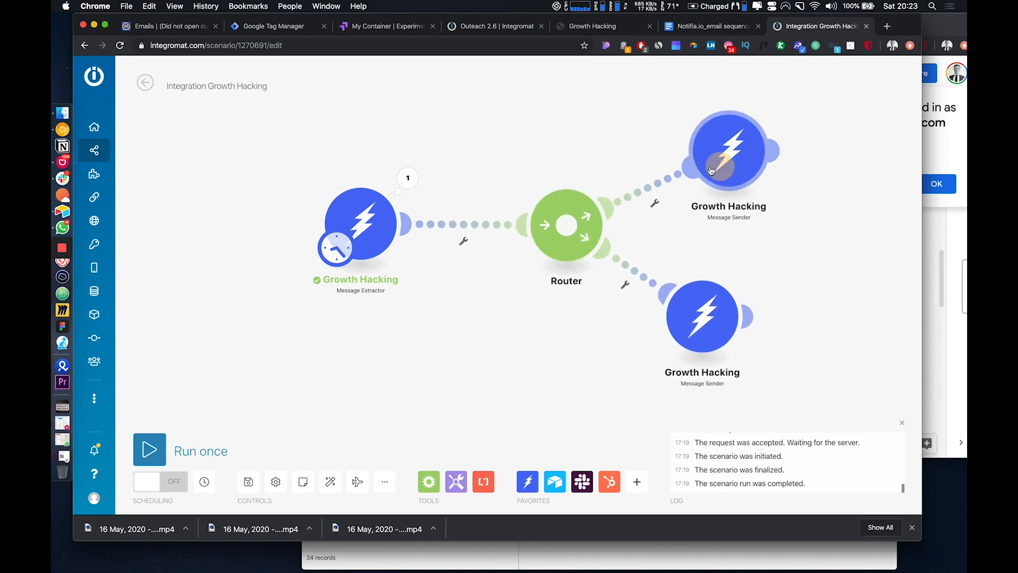
pyautogui.click(334, 485)
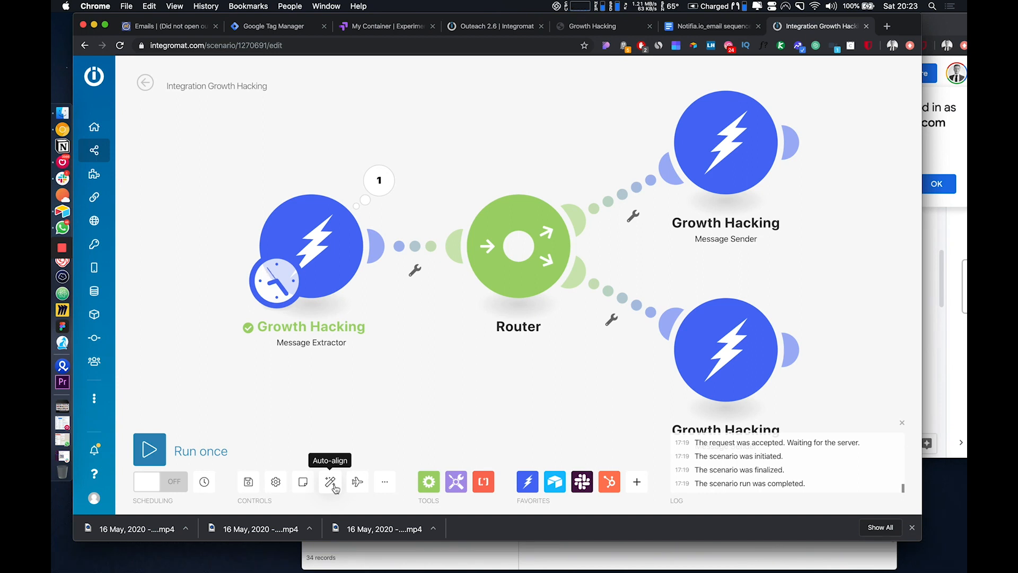
pyautogui.click(334, 484)
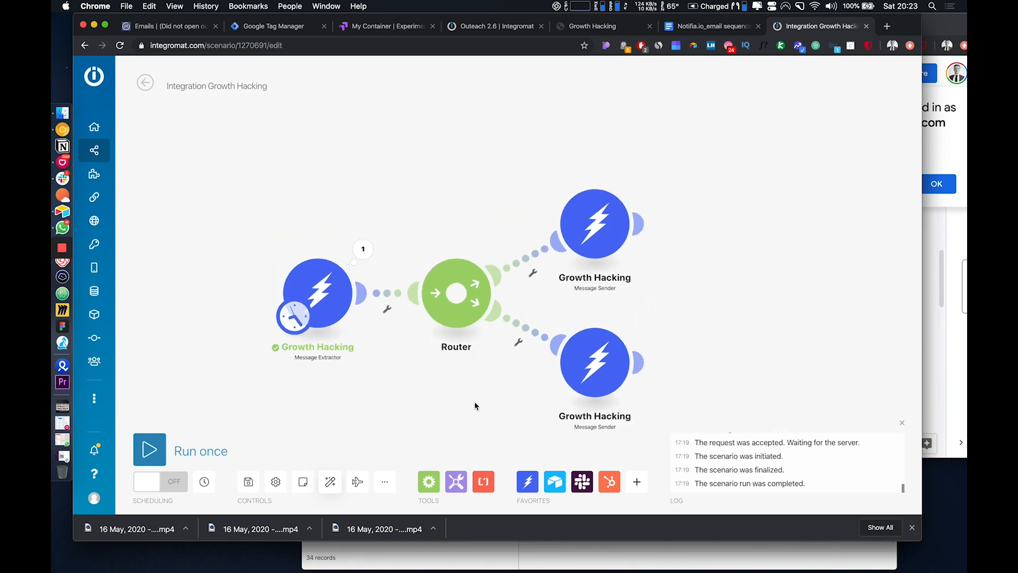
# Add three empty routes to the Router below the two Message Sender routes.
pyautogui.click(484, 277)
pyautogui.click(484, 276)
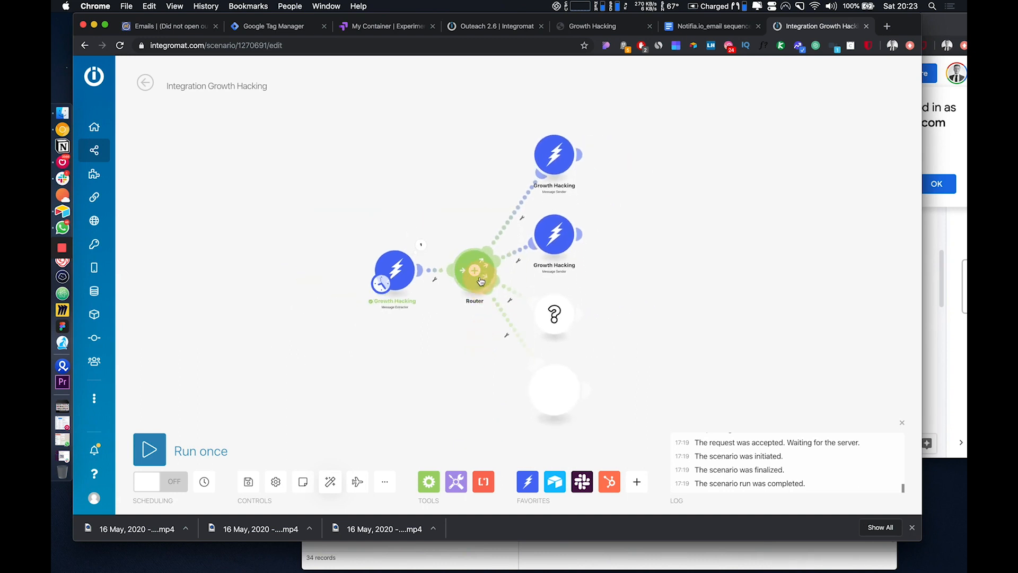
pyautogui.click(483, 277)
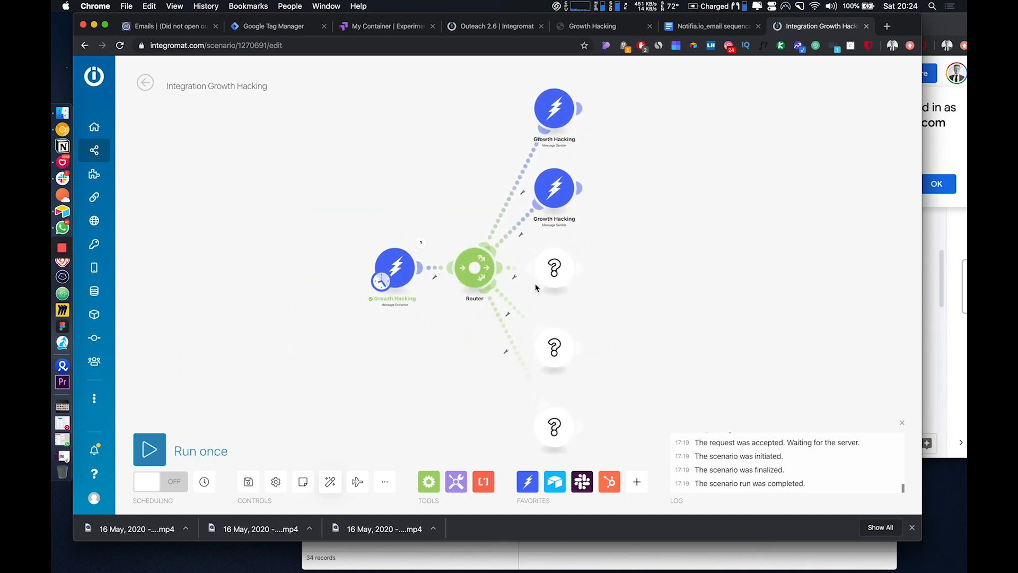
pyautogui.click(549, 271)
pyautogui.click(617, 132)
# Clone the second Message Sender onto the Router's third route in place of the empty module.
pyautogui.rightClick(553, 193)
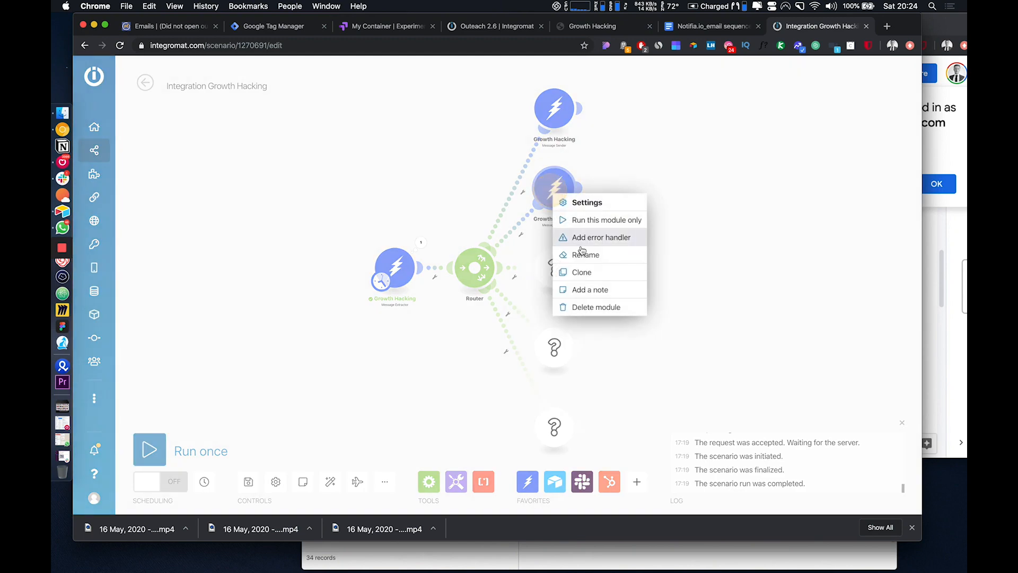
pyautogui.click(582, 272)
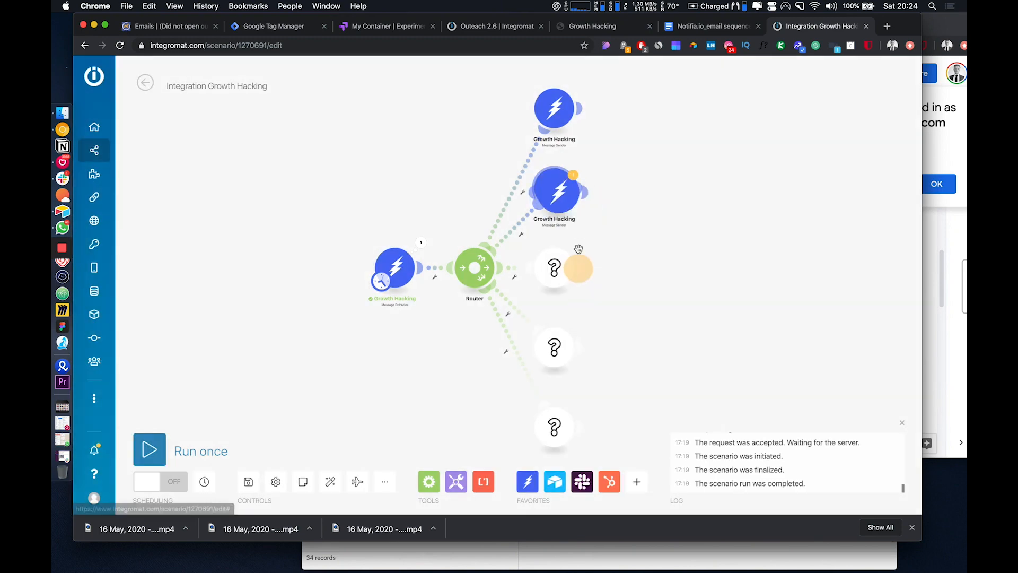
pyautogui.rightClick(551, 270)
pyautogui.click(576, 298)
pyautogui.moveTo(619, 316); pyautogui.dragTo(618, 270)
pyautogui.moveTo(542, 231); pyautogui.dragTo(548, 231)
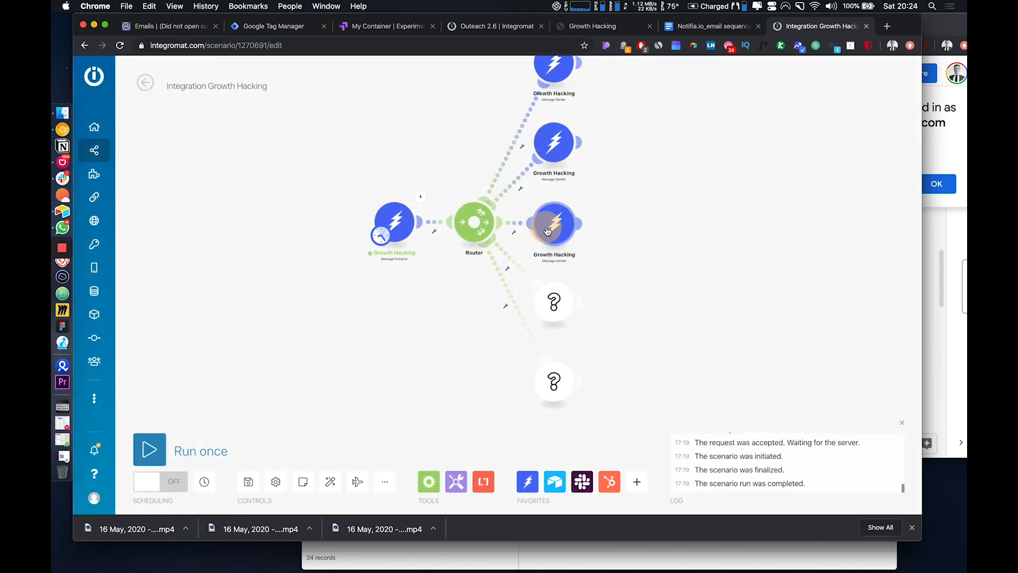
# Clone the third Message Sender onto the Router's fourth route and remove that route's empty module.
pyautogui.rightClick(549, 231)
pyautogui.click(581, 307)
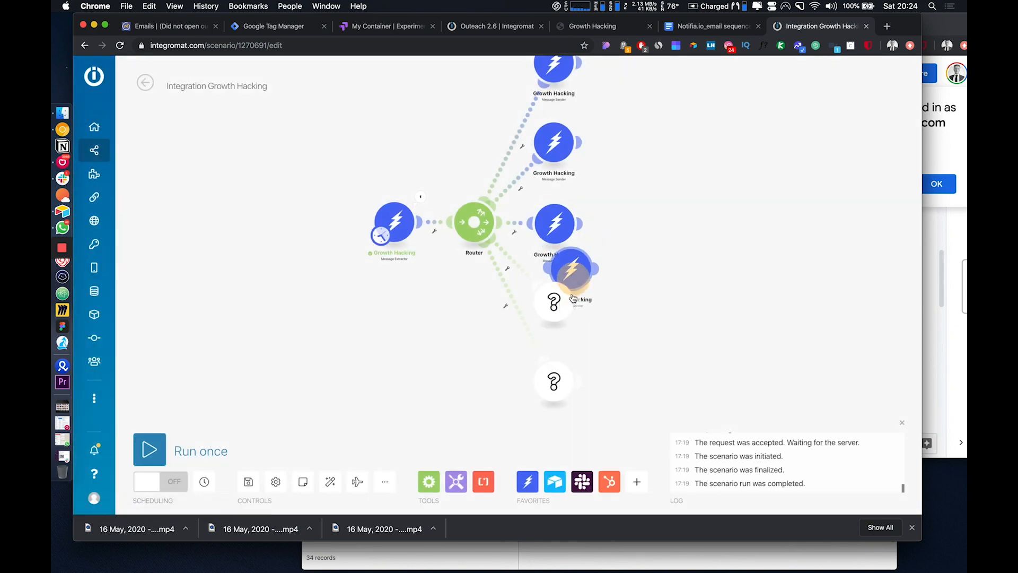
pyautogui.moveTo(573, 278); pyautogui.dragTo(557, 305)
pyautogui.rightClick(559, 306)
pyautogui.click(582, 334)
# Clone the fourth Message Sender onto the Router's fifth route and remove the last empty module.
pyautogui.rightClick(563, 306)
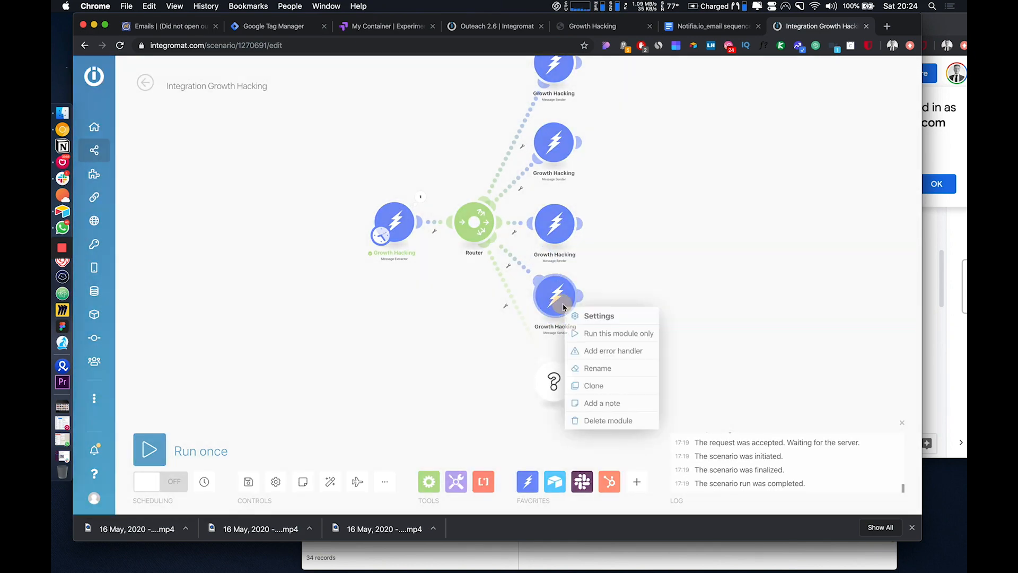
pyautogui.click(593, 385)
pyautogui.click(555, 386)
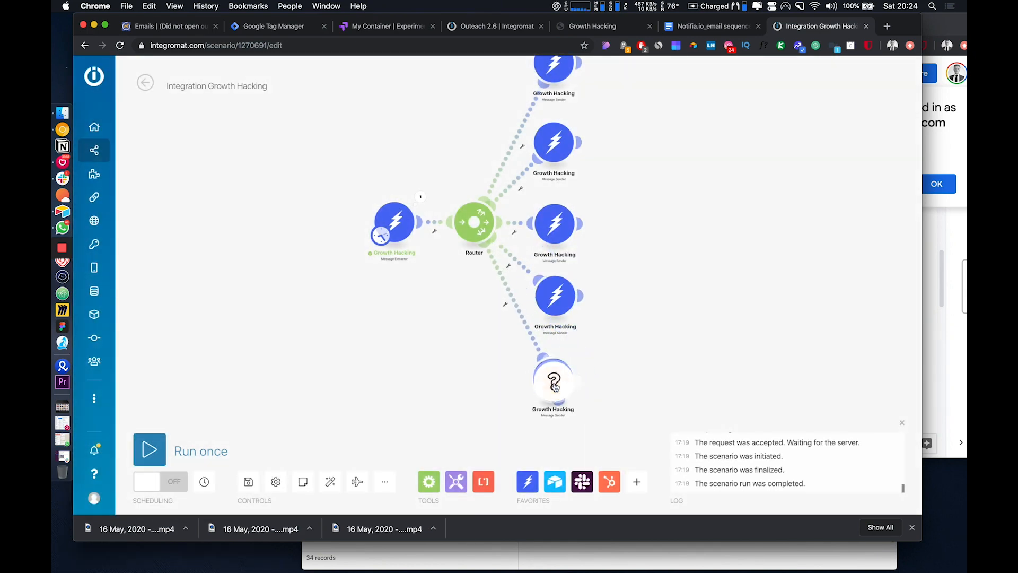
pyautogui.rightClick(555, 386)
pyautogui.click(583, 412)
# Start a filter on the route to the topmost Message Sender and label it "Interested".
pyautogui.moveTo(457, 161); pyautogui.dragTo(417, 230)
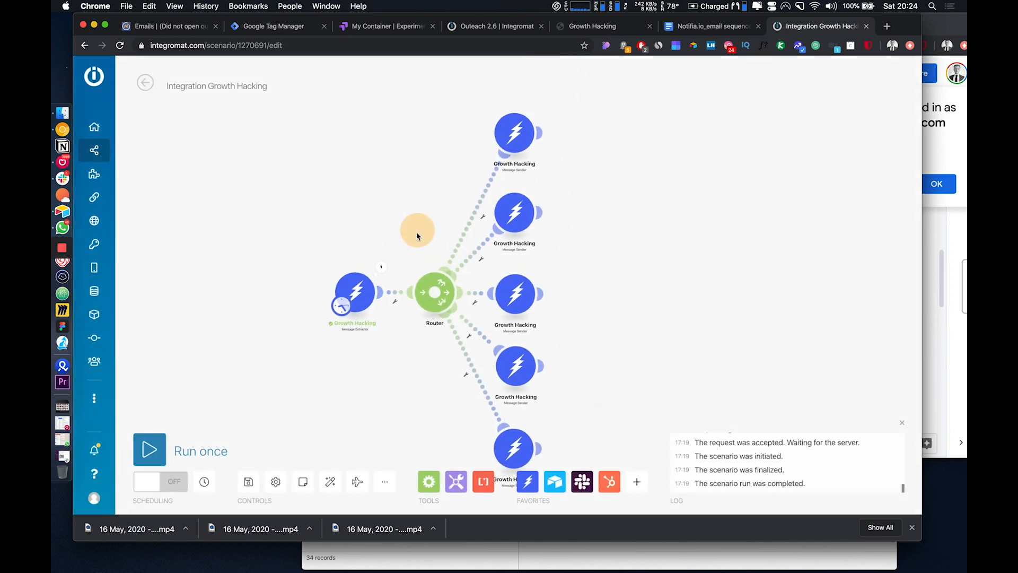
pyautogui.scroll(5, 495, 239)
pyautogui.click(470, 200)
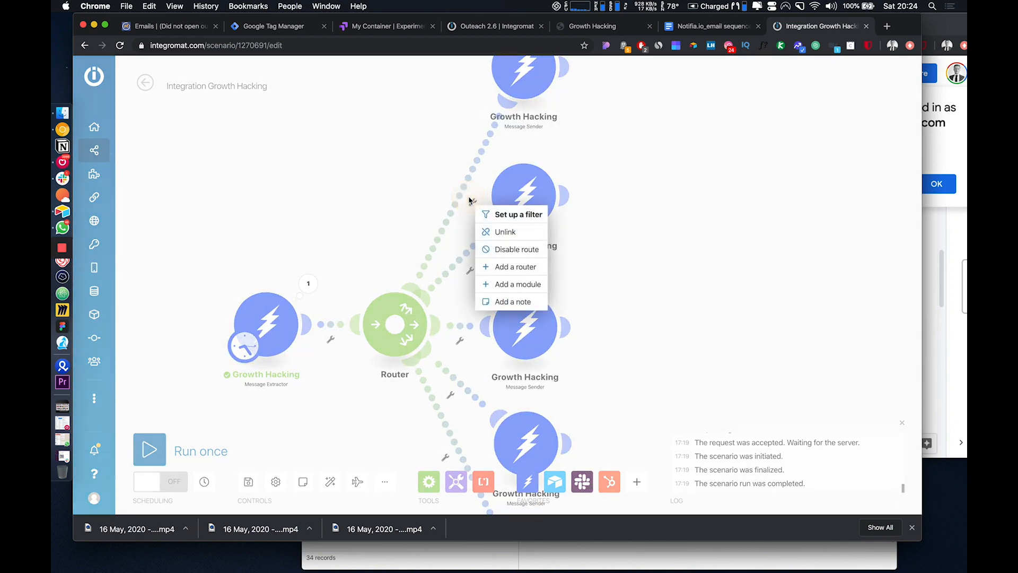
pyautogui.click(493, 214)
pyautogui.click(527, 116)
pyautogui.write('Interested')
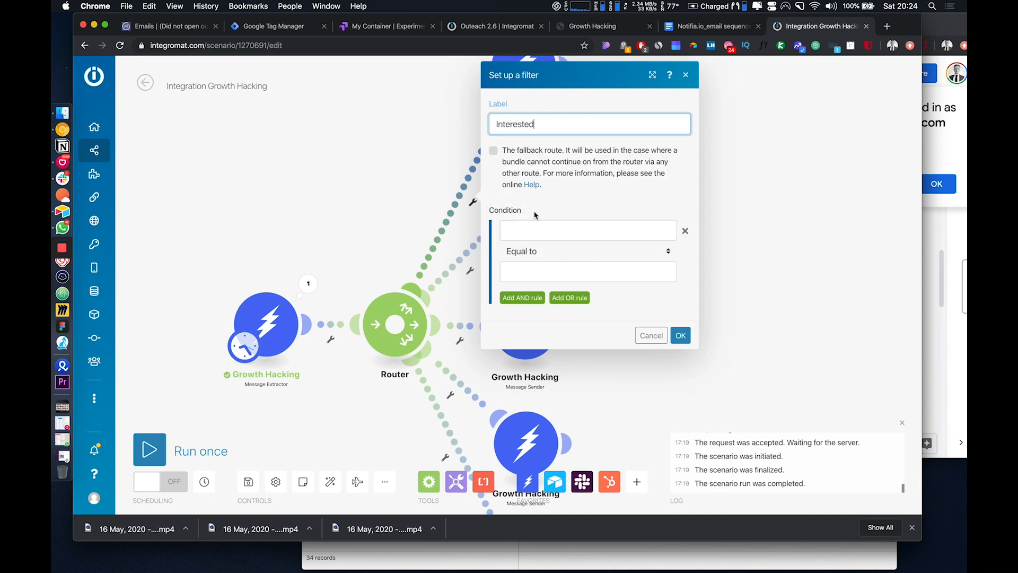
# Map resultObject[1]: messages[1]: message from the Message Extractor as the filter condition's first operand and copy the mapping.
pyautogui.click(534, 249)
pyautogui.click(542, 229)
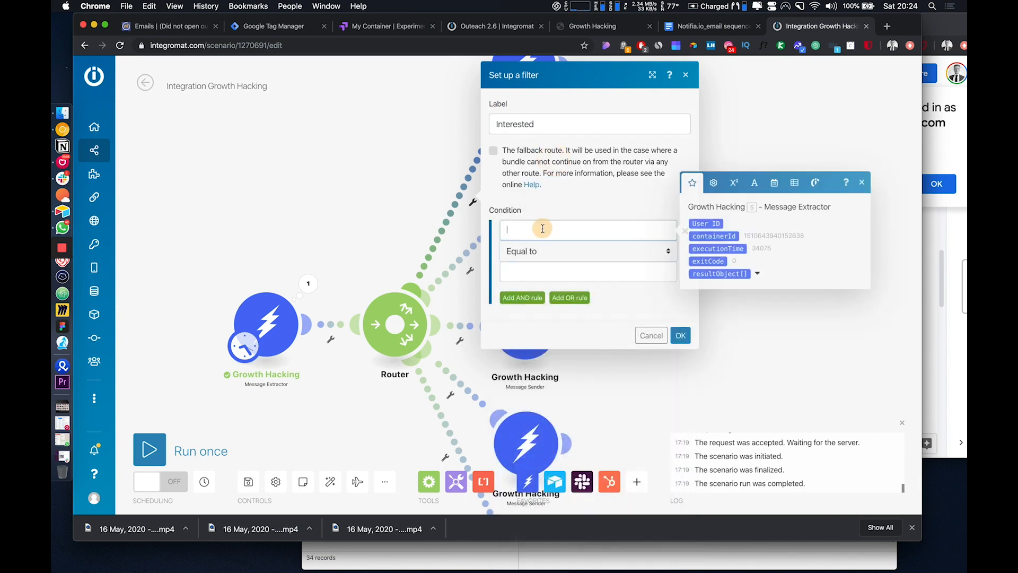
pyautogui.click(757, 273)
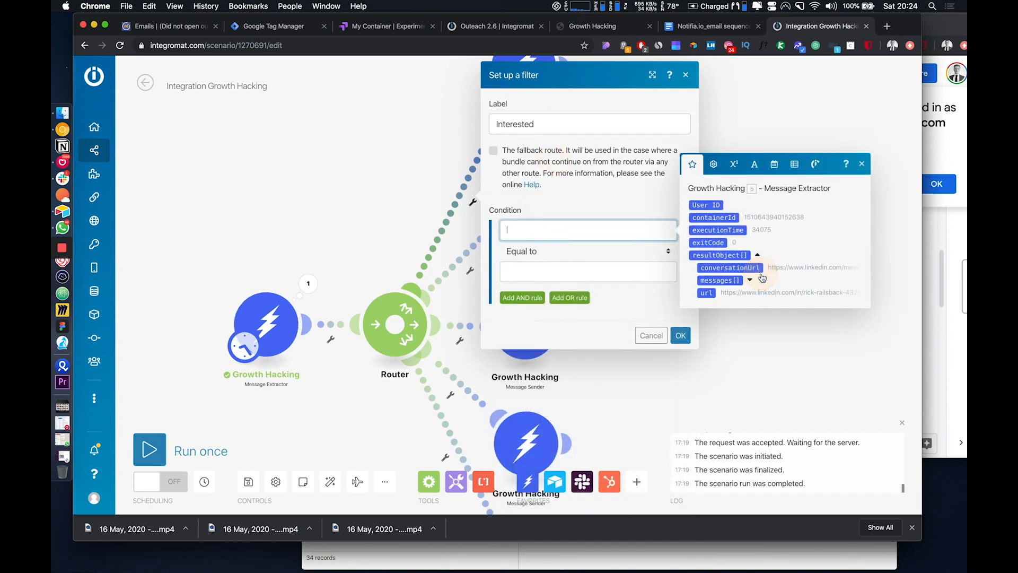
pyautogui.click(750, 281)
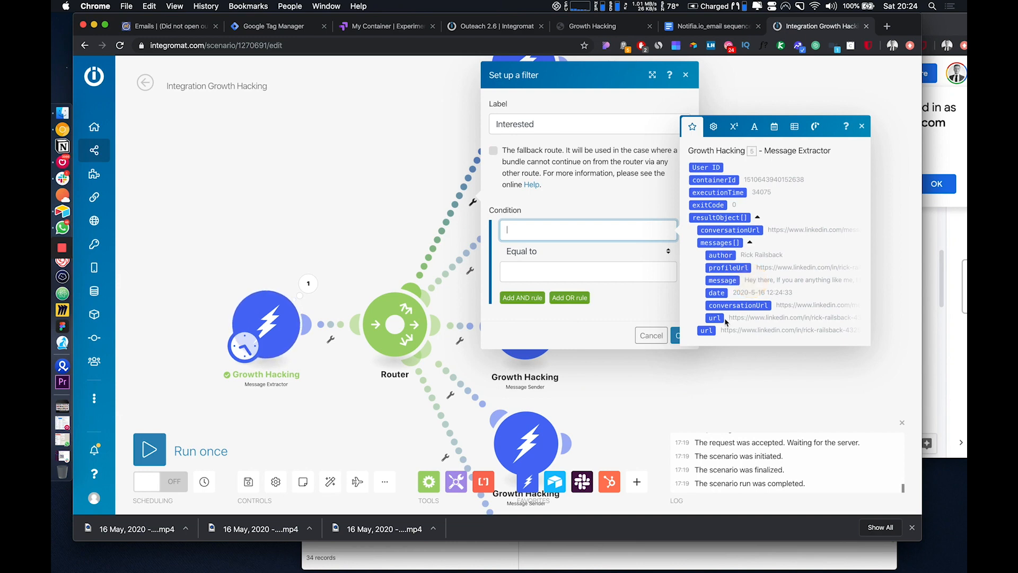
pyautogui.click(722, 280)
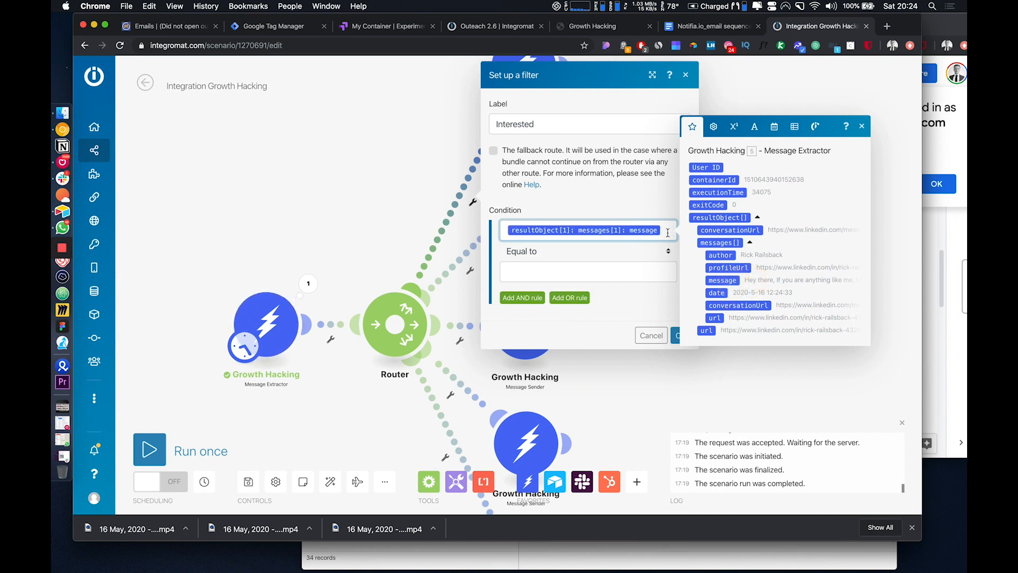
pyautogui.moveTo(667, 233); pyautogui.dragTo(503, 229)
pyautogui.press('super+c')
# Set the condition's operator to Contains (case insensitive) and its comparison text to "how do I get started?".
pyautogui.click(572, 249)
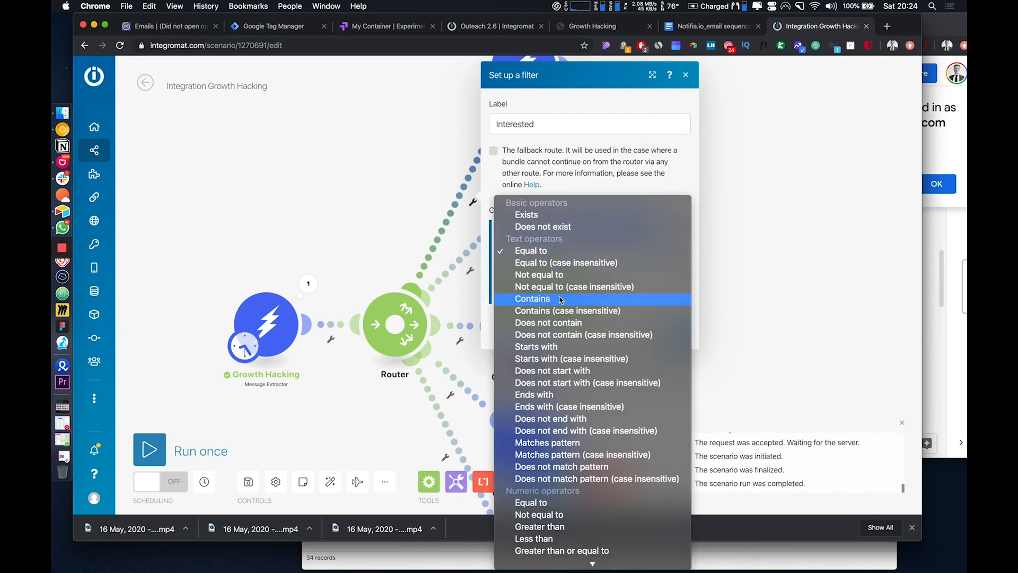
pyautogui.click(586, 310)
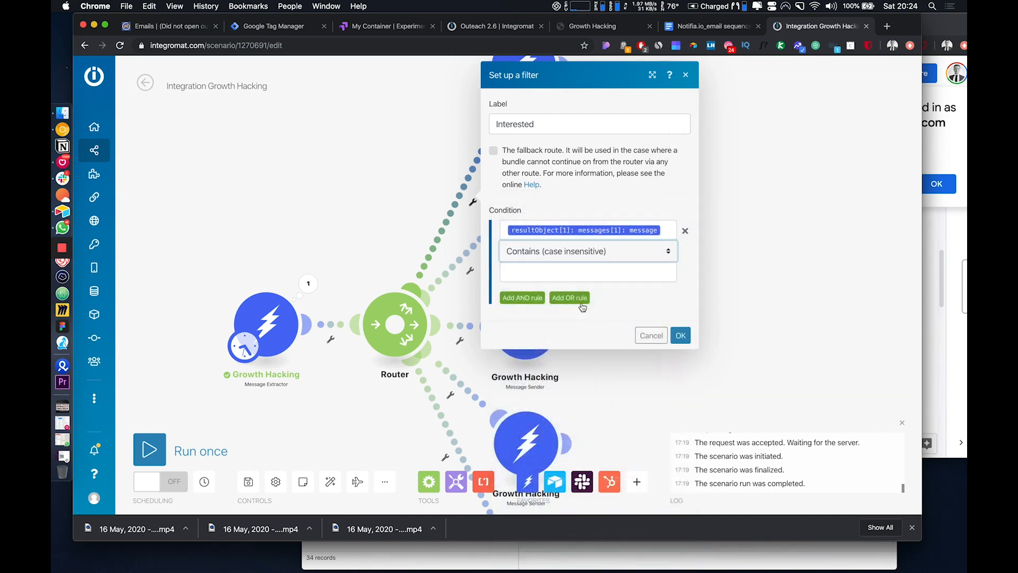
pyautogui.click(587, 270)
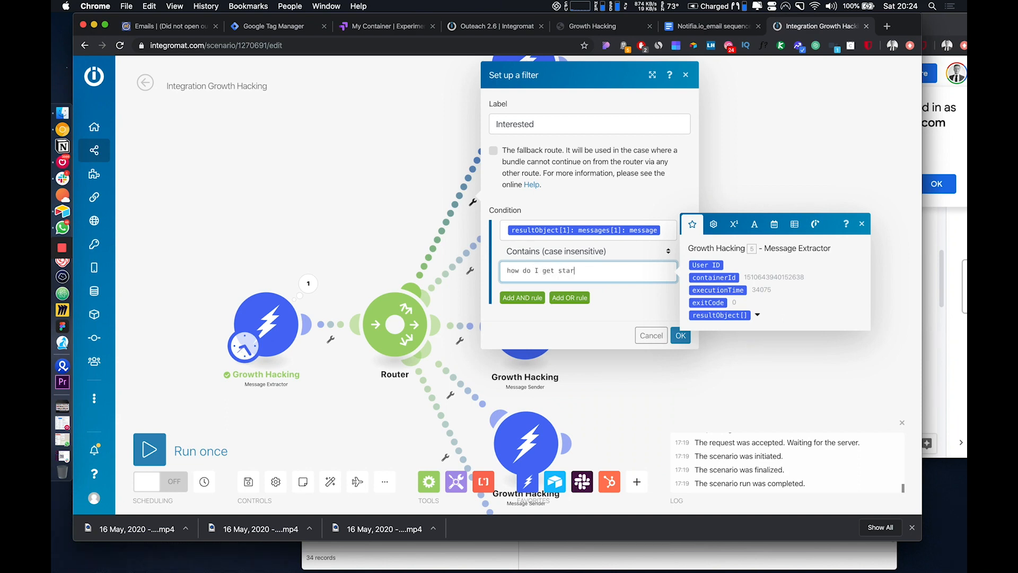
pyautogui.write('ted?')
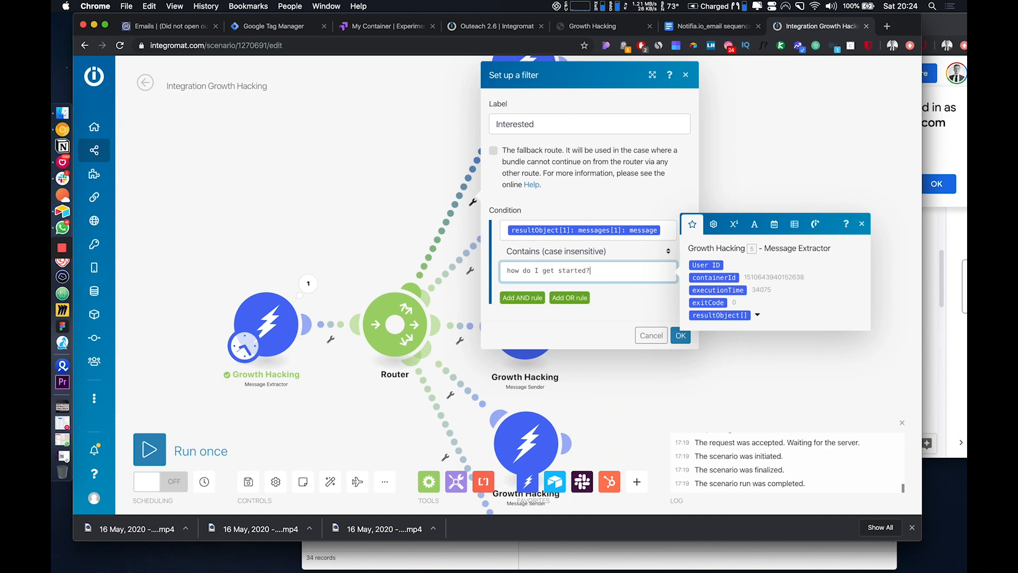
# Add an OR rule testing whether resultObject[1]: messages[1]: message Contains (case insensitive) "How do I signup?".
pyautogui.click(580, 298)
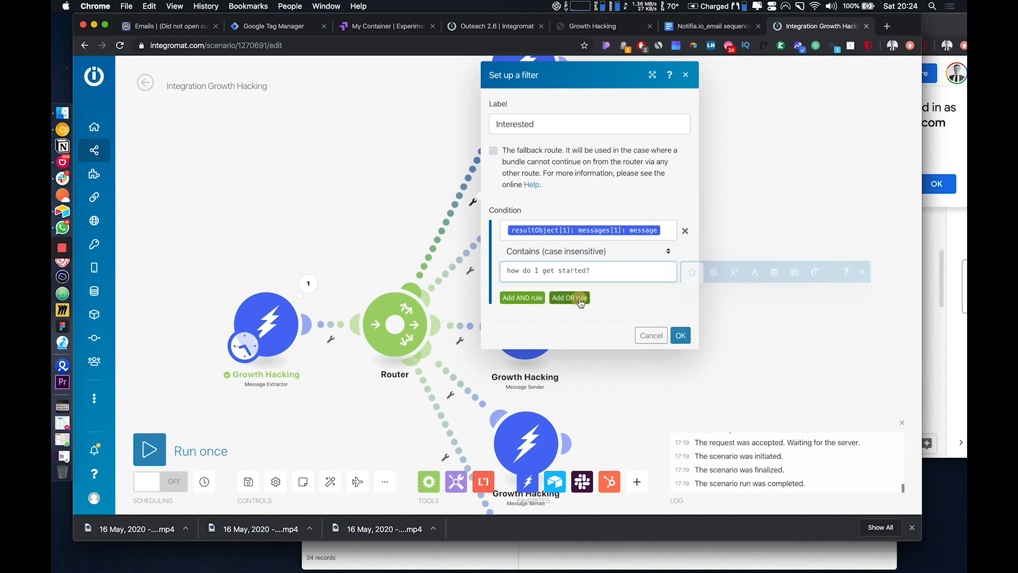
pyautogui.click(543, 357)
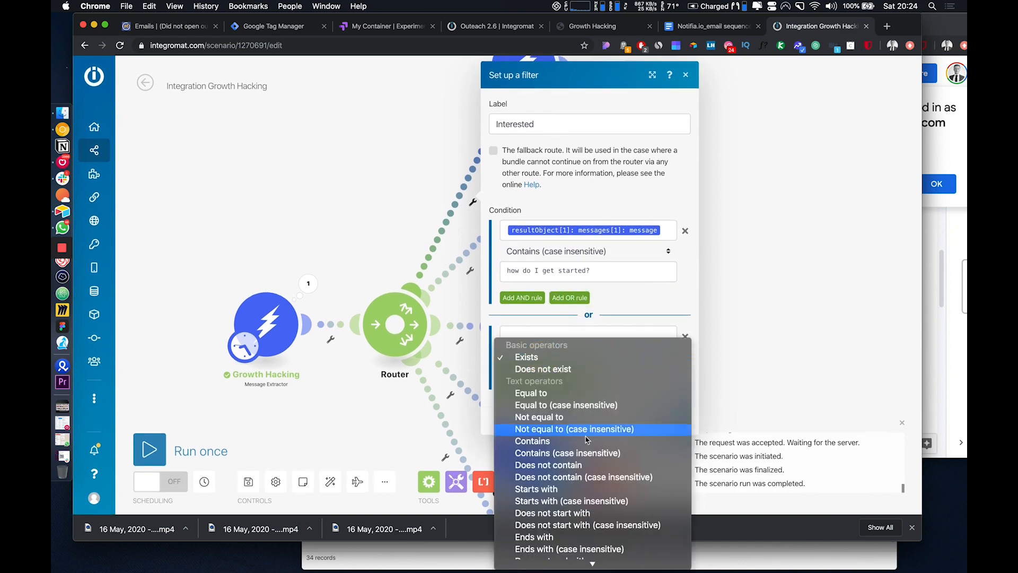
pyautogui.scroll(-2, 582, 450)
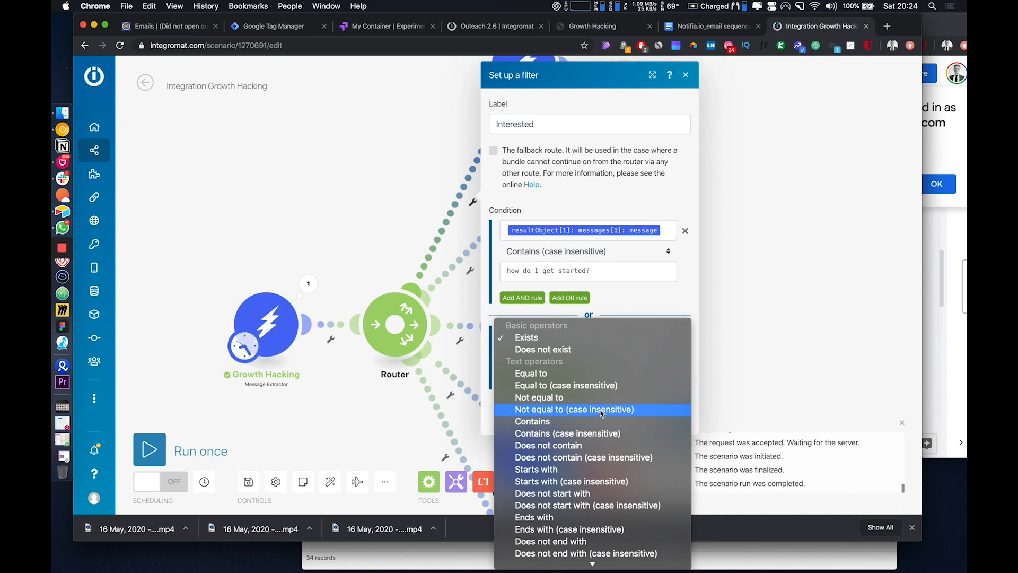
pyautogui.click(588, 433)
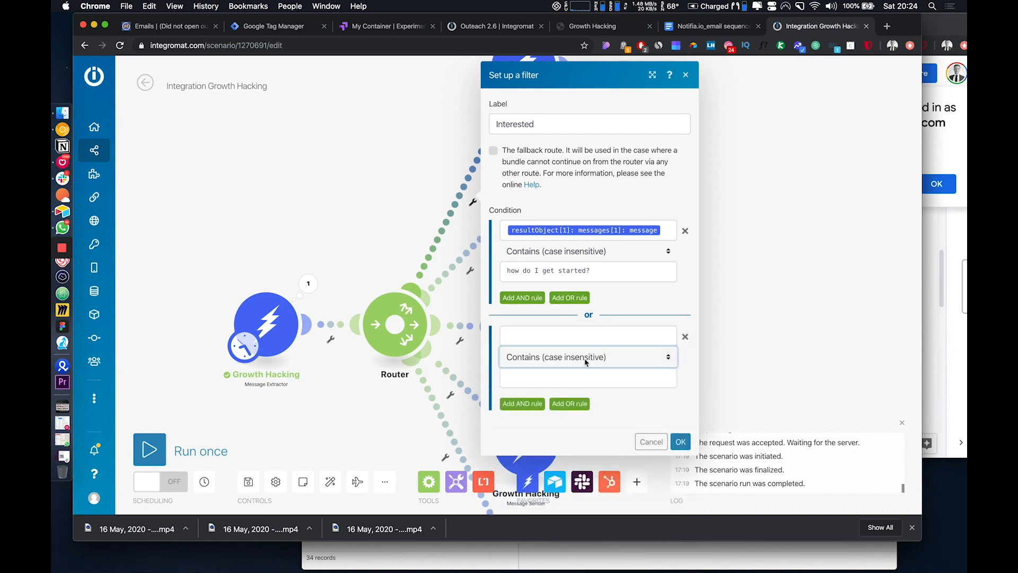
pyautogui.click(574, 336)
pyautogui.press('super+v')
pyautogui.click(575, 375)
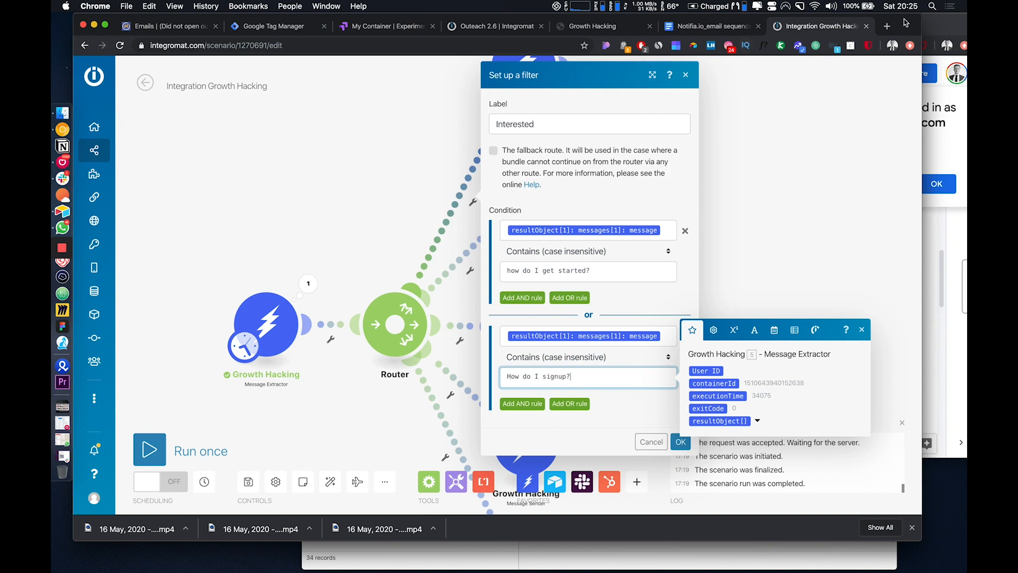
# Load linkedin.com in a new browser tab and return to the Integromat scenario.
pyautogui.click(887, 28)
pyautogui.write('l')
pyautogui.press('Escape')
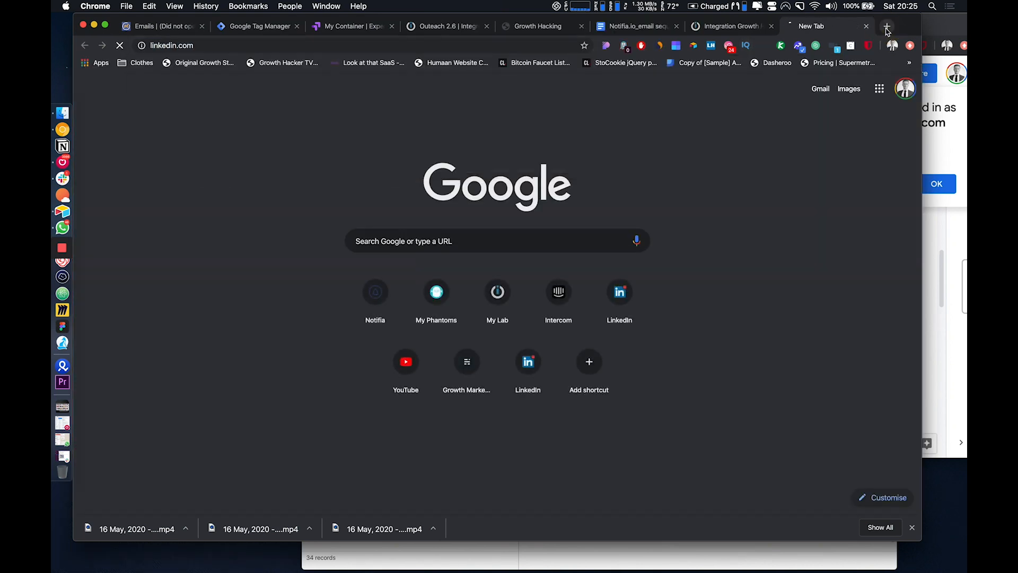
pyautogui.click(738, 27)
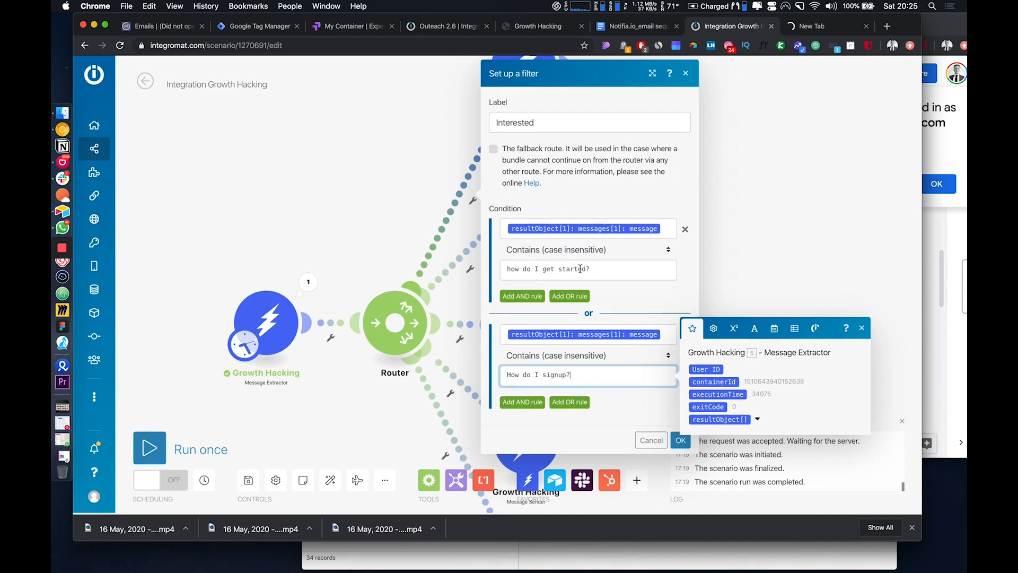
# Add a third OR rule testing whether the mapped message Contains "Lets get started" and save the "Interested" filter.
pyautogui.click(570, 404)
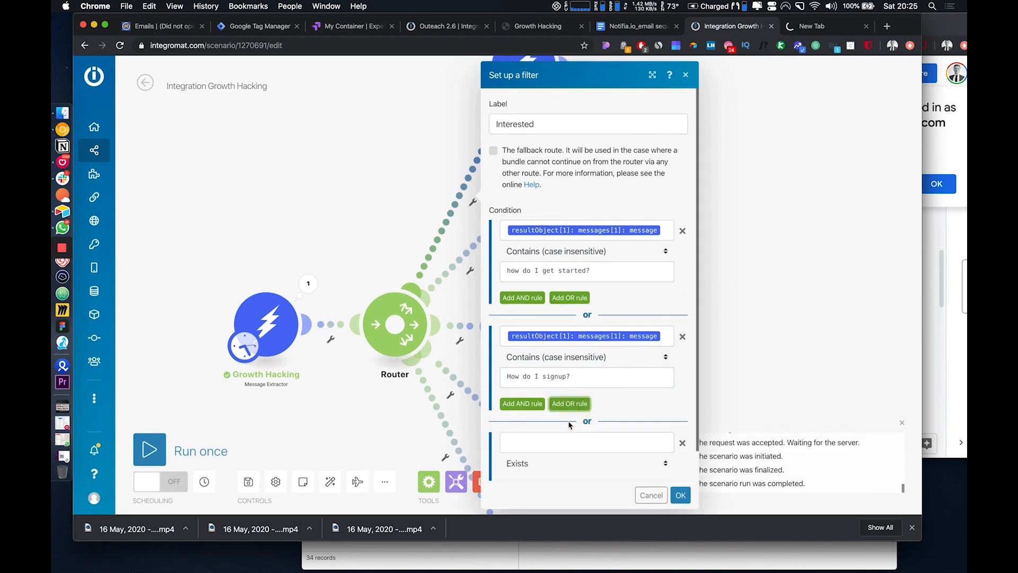
pyautogui.click(561, 410)
pyautogui.press('super+v')
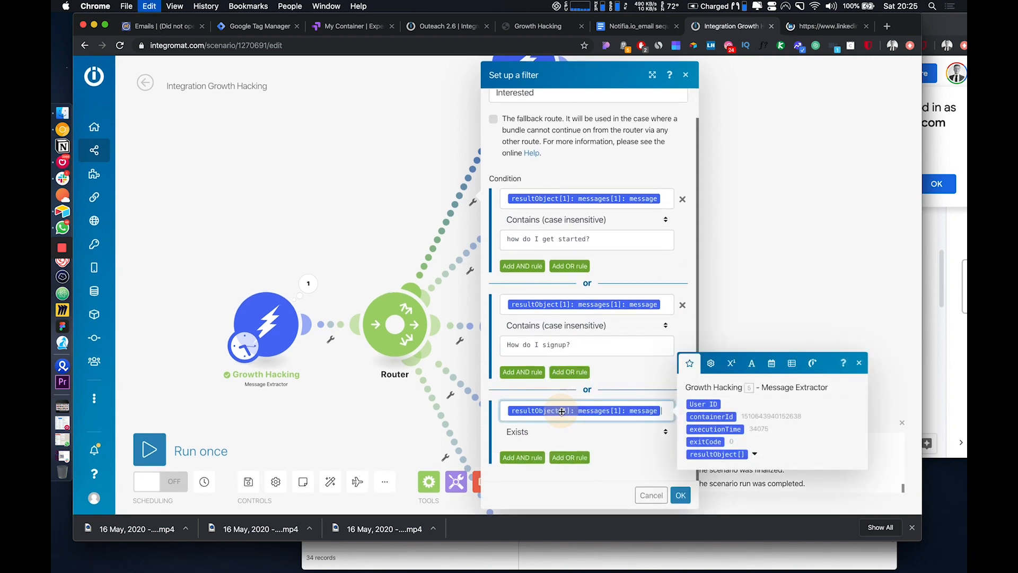
pyautogui.click(555, 430)
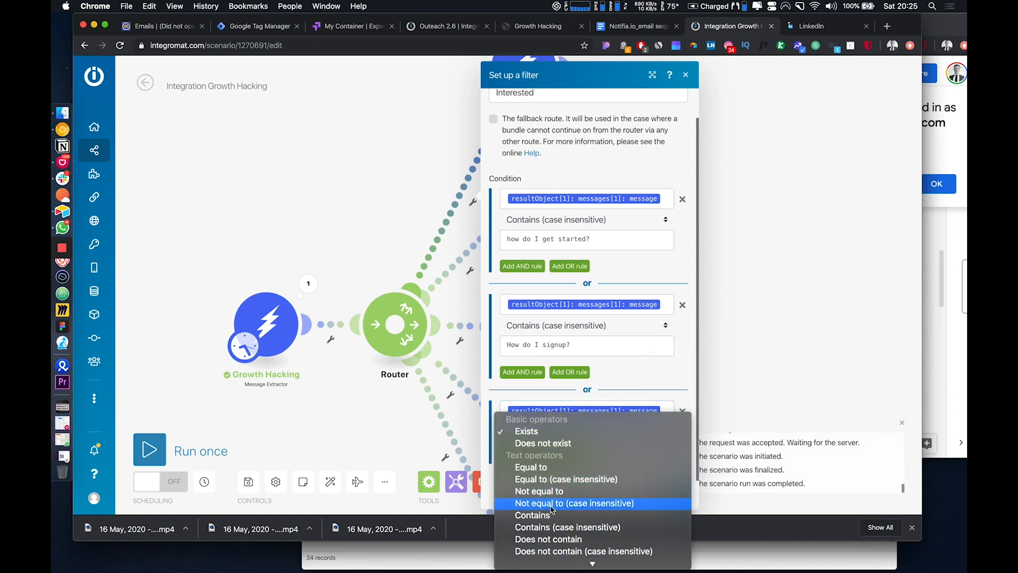
pyautogui.click(552, 515)
pyautogui.click(562, 452)
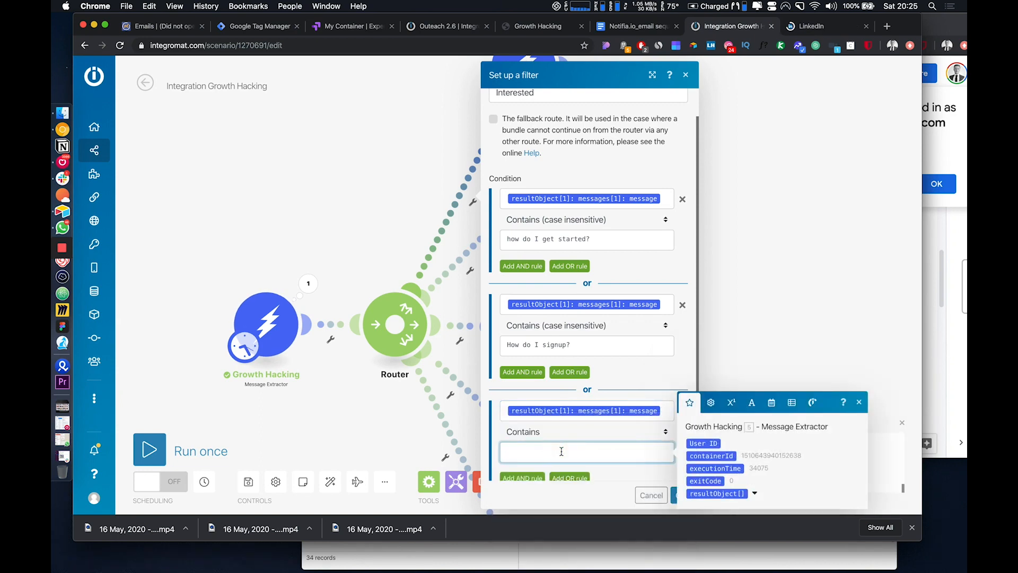
pyautogui.write('Let s get started')
pyautogui.scroll(-1, 584, 455)
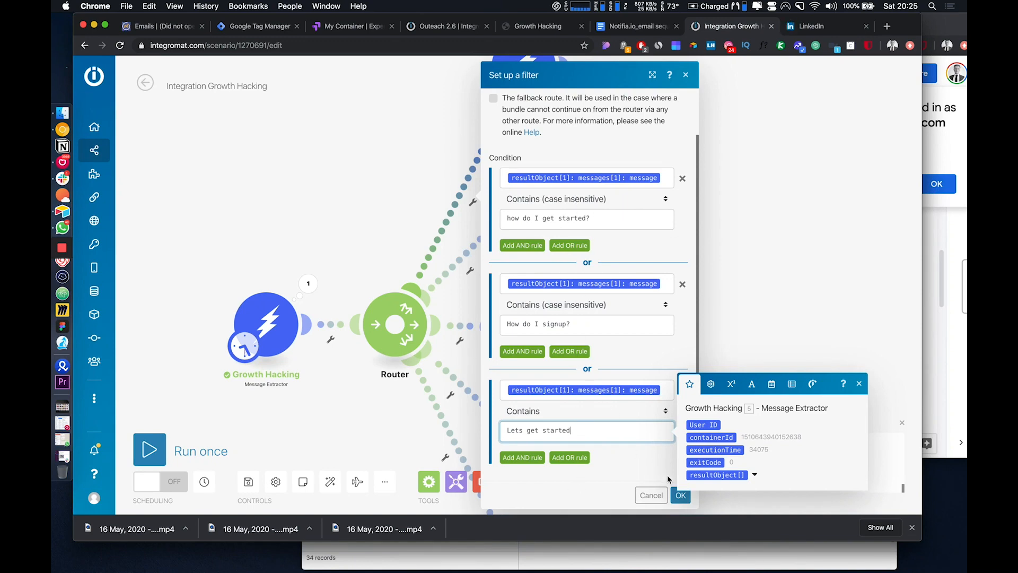
pyautogui.click(680, 495)
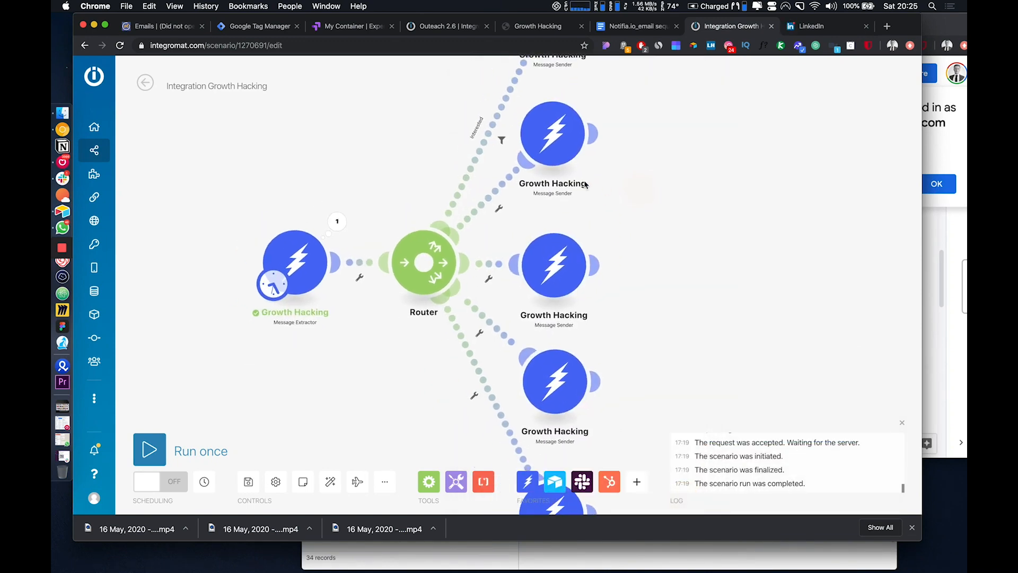
# Shift the second Message Sender slightly away from the Router and start a filter on its route labelled "Needs more information?".
pyautogui.moveTo(546, 138); pyautogui.dragTo(566, 140)
pyautogui.click(504, 196)
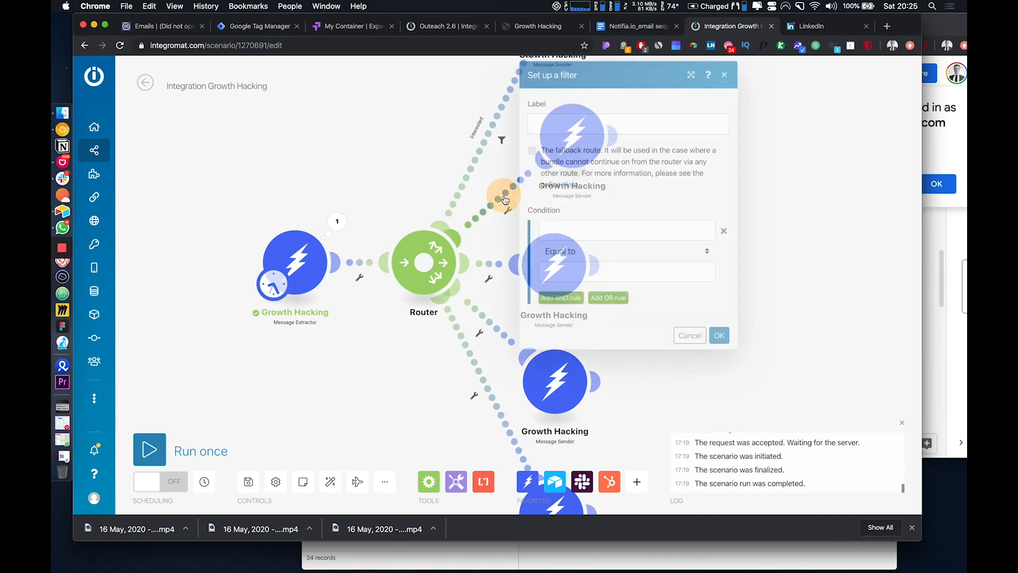
pyautogui.click(573, 127)
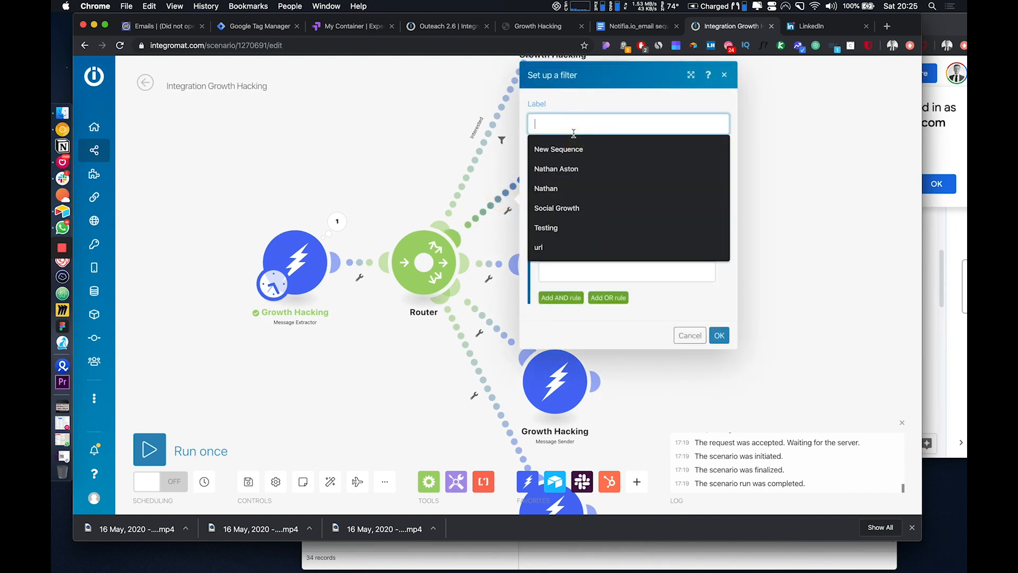
pyautogui.write('Needs more info')
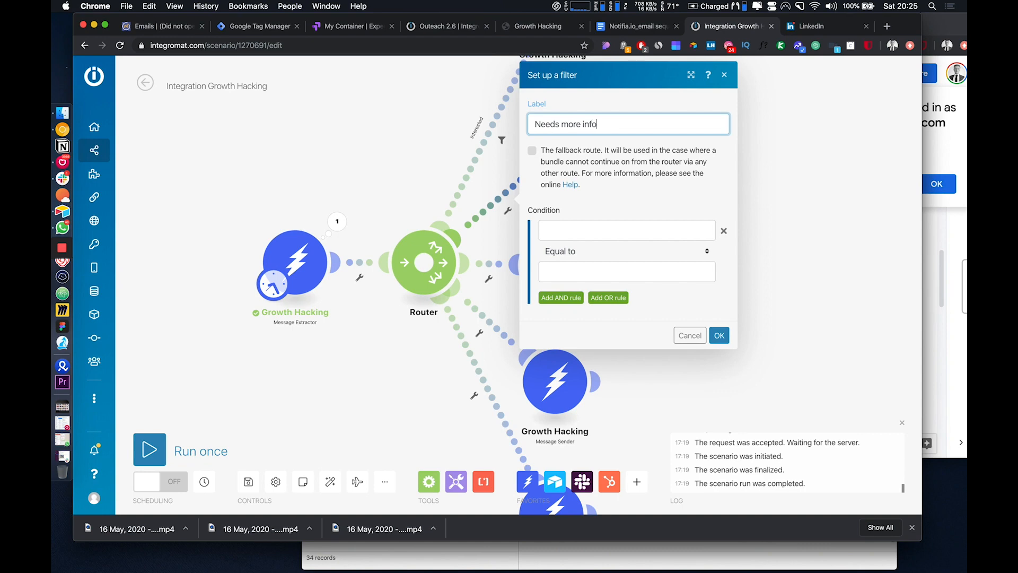
pyautogui.write('rmation?')
# Set the filter condition to resultObject[1]: messages[1]: message Contains (case insensitive) "Can you send more information?".
pyautogui.click(597, 226)
pyautogui.press('super+v')
pyautogui.click(603, 249)
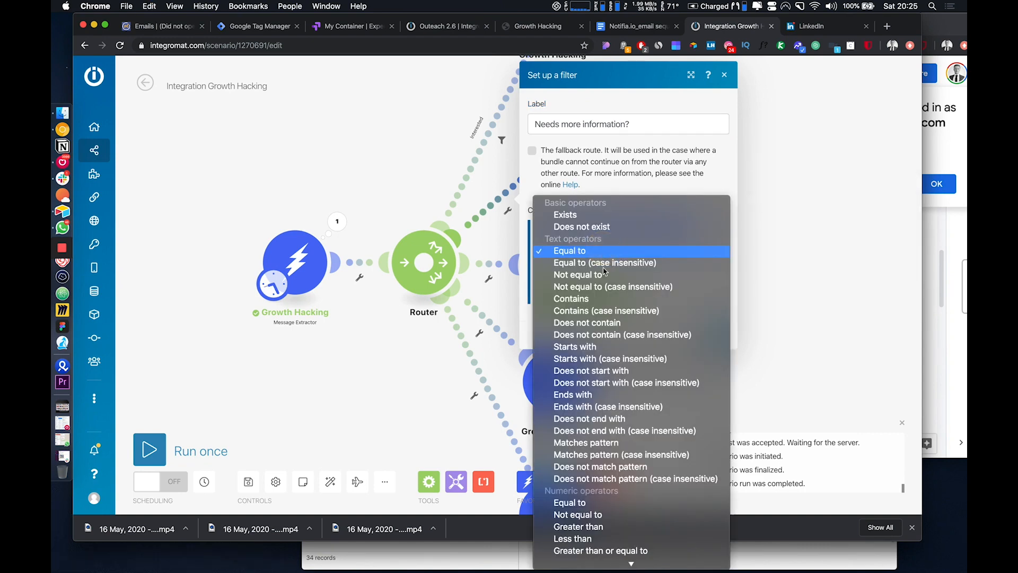
pyautogui.click(614, 312)
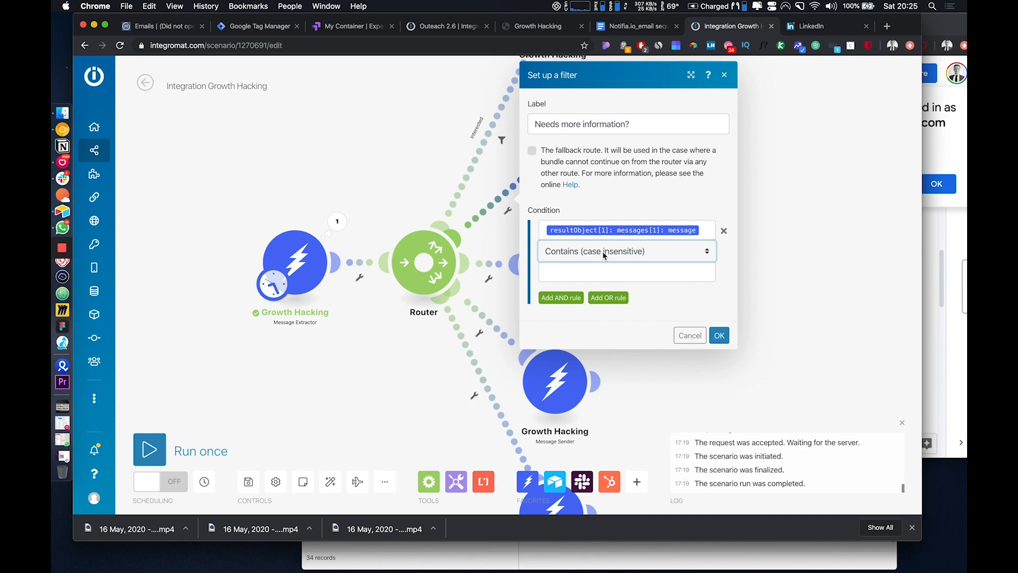
pyautogui.click(576, 270)
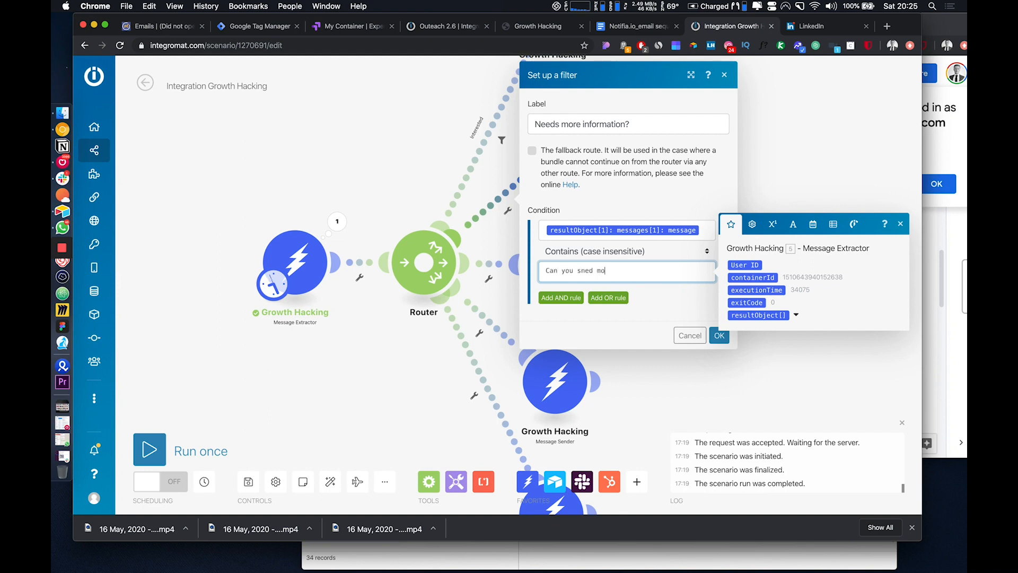
pyautogui.write('Can you send more information?')
# Add an OR rule checking that "send more" Exists, joined by a single AND rule checking that "information" Exists.
pyautogui.click(608, 298)
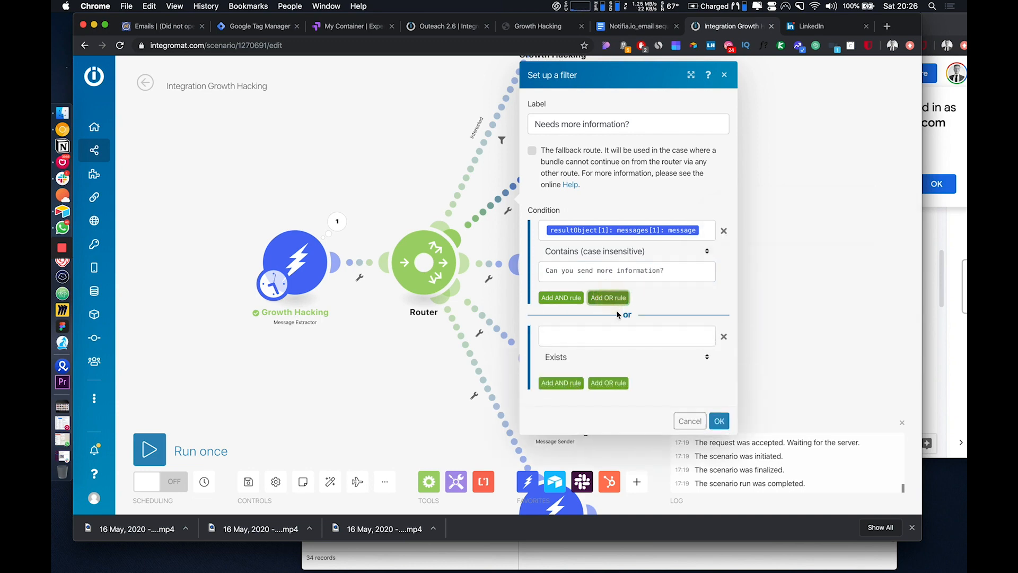
pyautogui.click(590, 335)
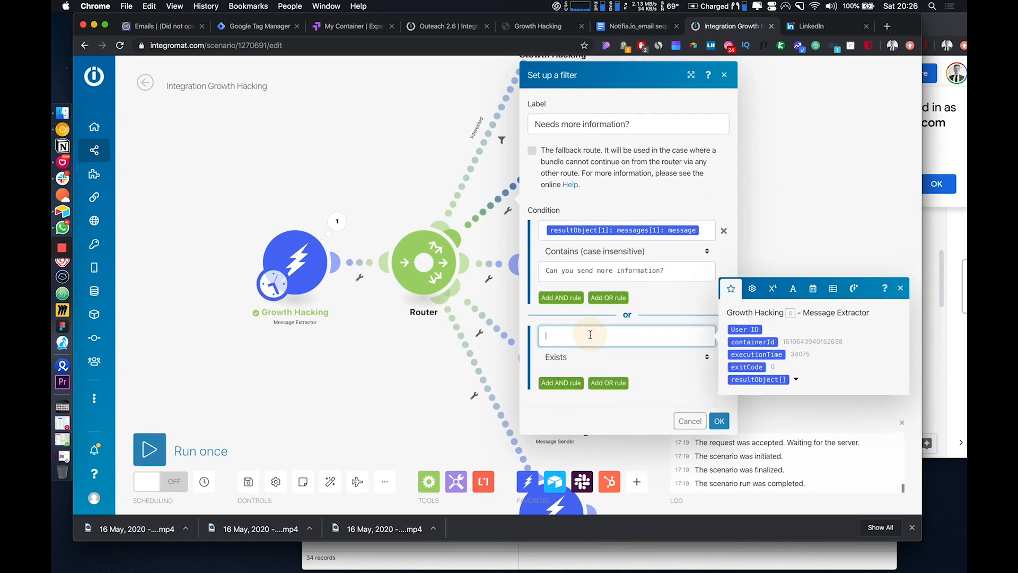
pyautogui.write('send more')
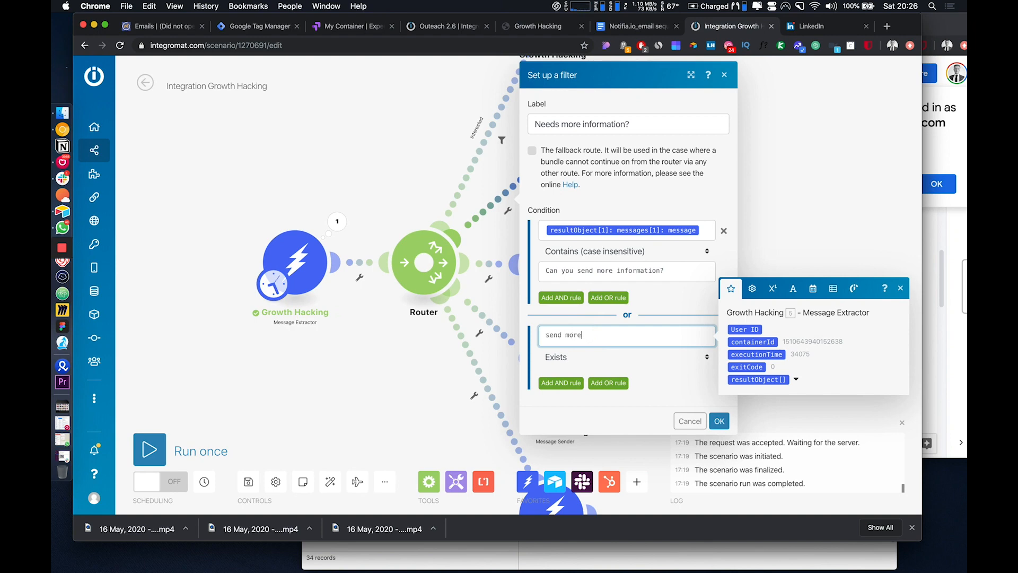
pyautogui.click(565, 382)
pyautogui.click(589, 408)
pyautogui.write('i')
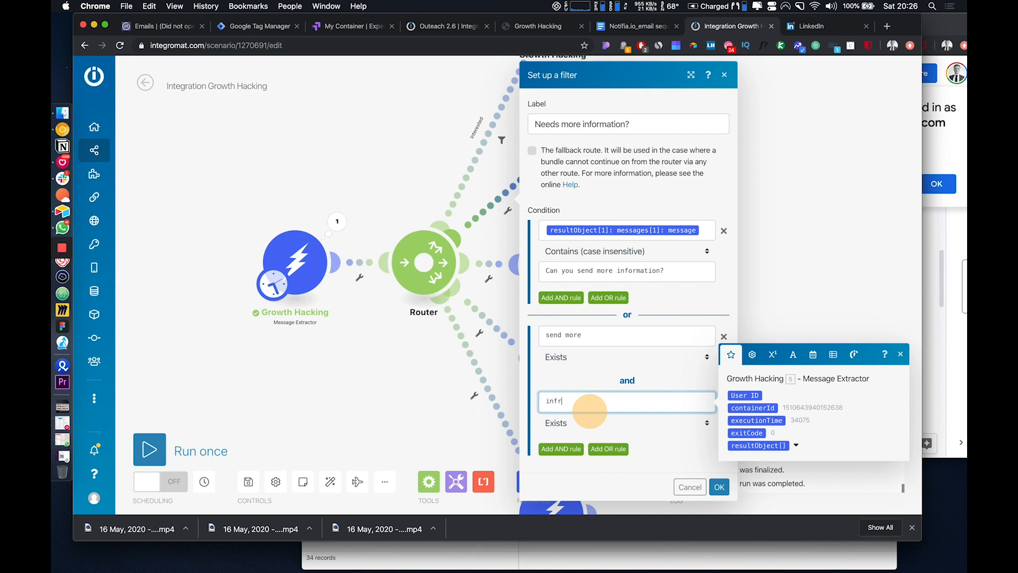
pyautogui.write('nformation')
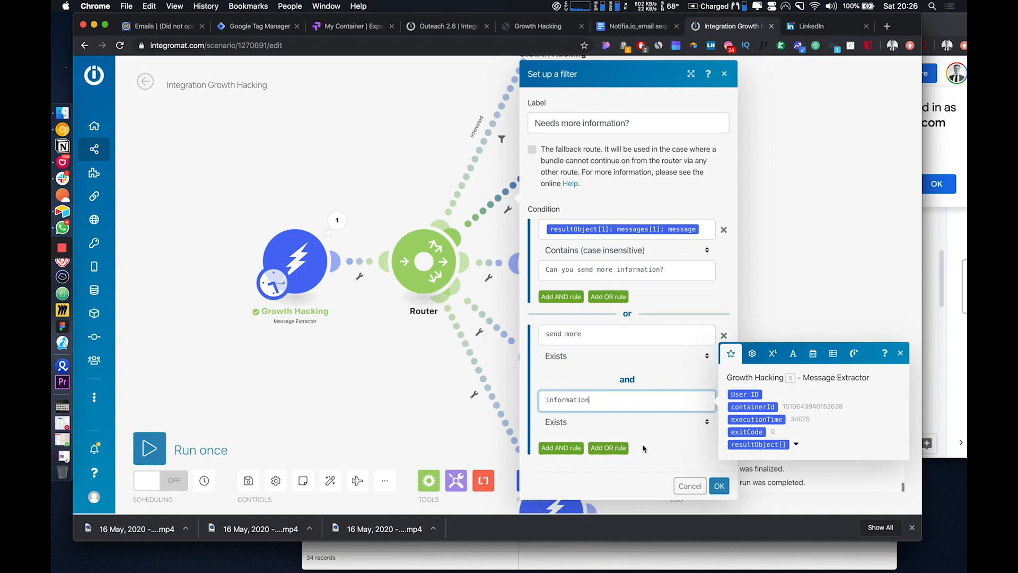
pyautogui.click(562, 449)
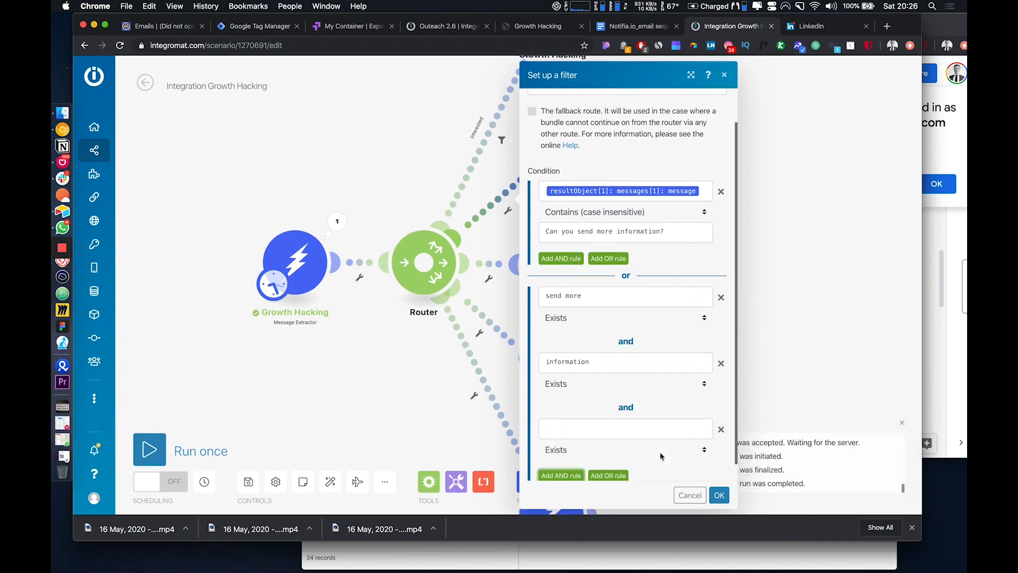
pyautogui.click(724, 428)
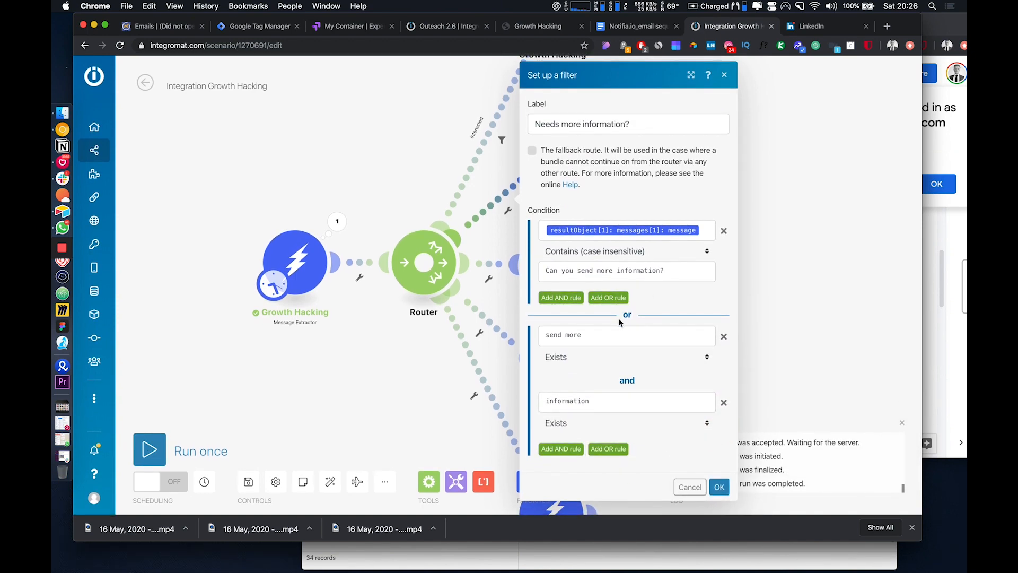
# Insert an OR rule with "I would love to hear more" and operator Exists after the first condition, and save the filter.
pyautogui.click(612, 301)
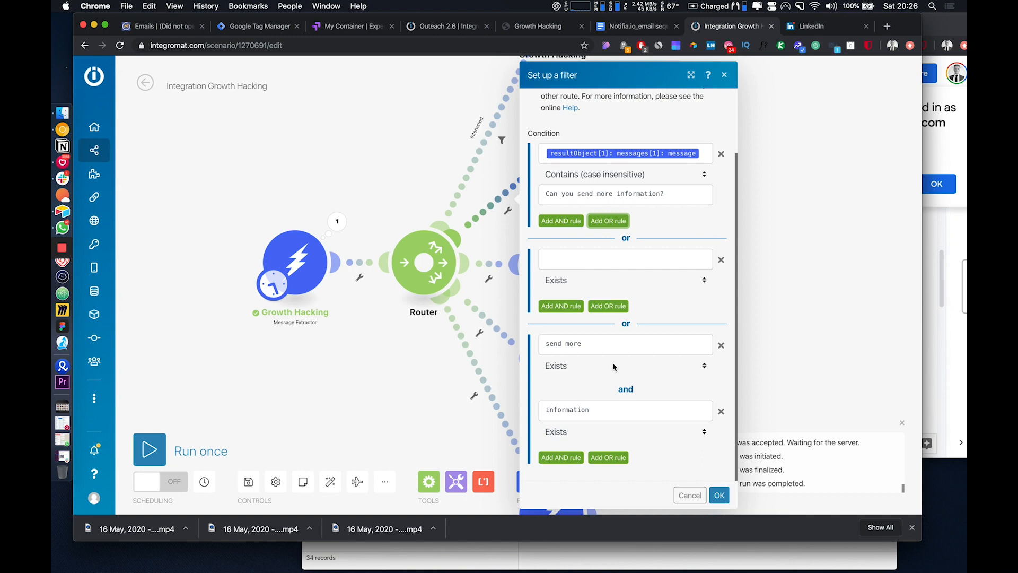
pyautogui.click(654, 259)
pyautogui.write('I wou')
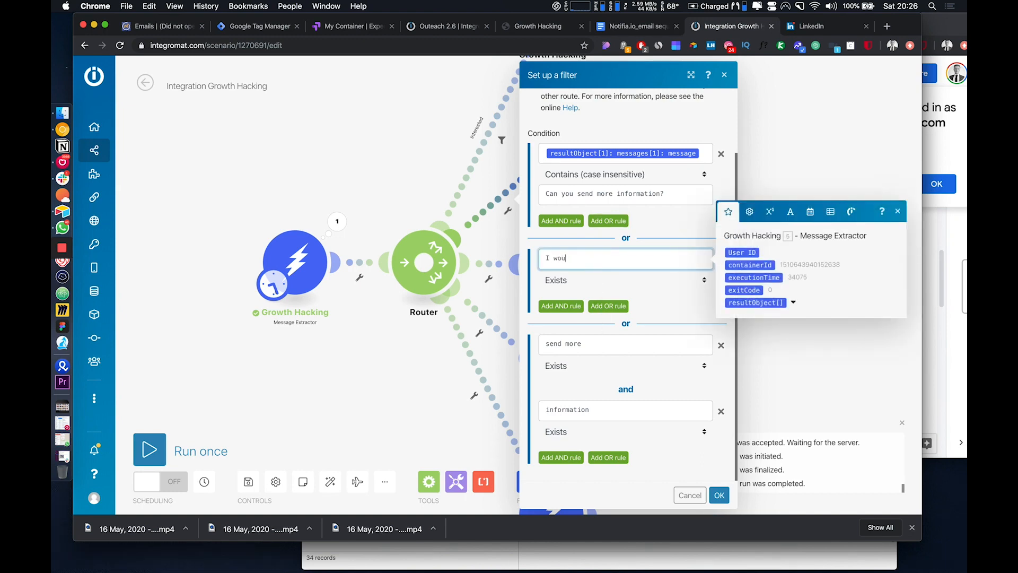
pyautogui.write('ld love to hear more')
pyautogui.scroll(1, 613, 197)
pyautogui.scroll(-1, 618, 271)
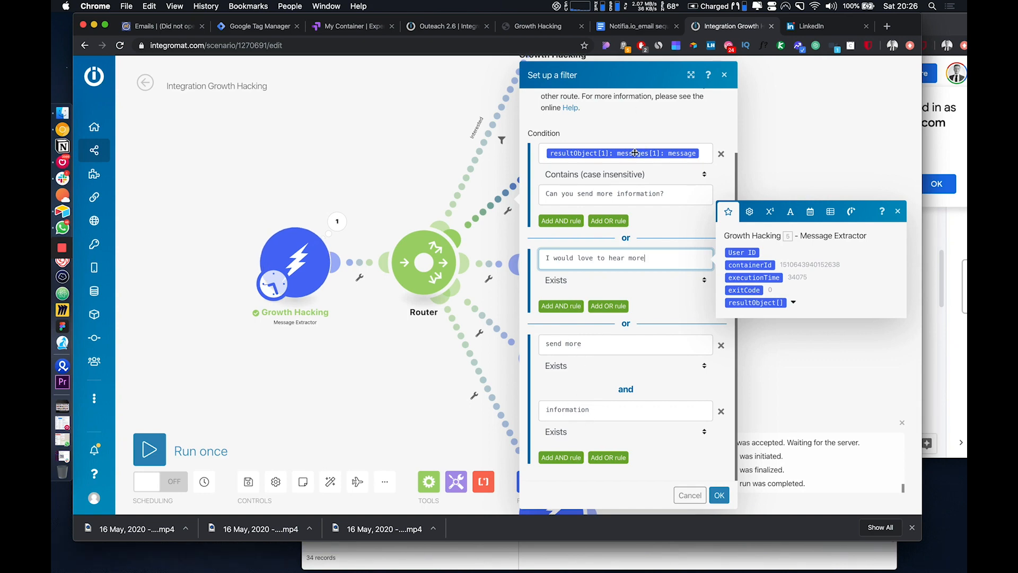
pyautogui.click(719, 495)
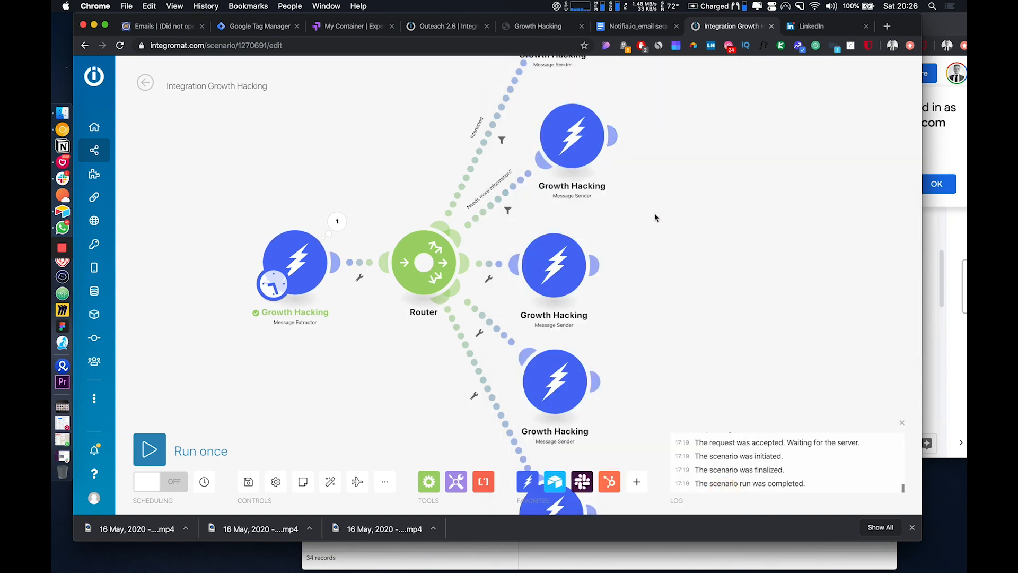
# Move the third Message Sender slightly farther away from the Router.
pyautogui.moveTo(655, 216); pyautogui.dragTo(676, 190)
pyautogui.moveTo(672, 241); pyautogui.dragTo(683, 225)
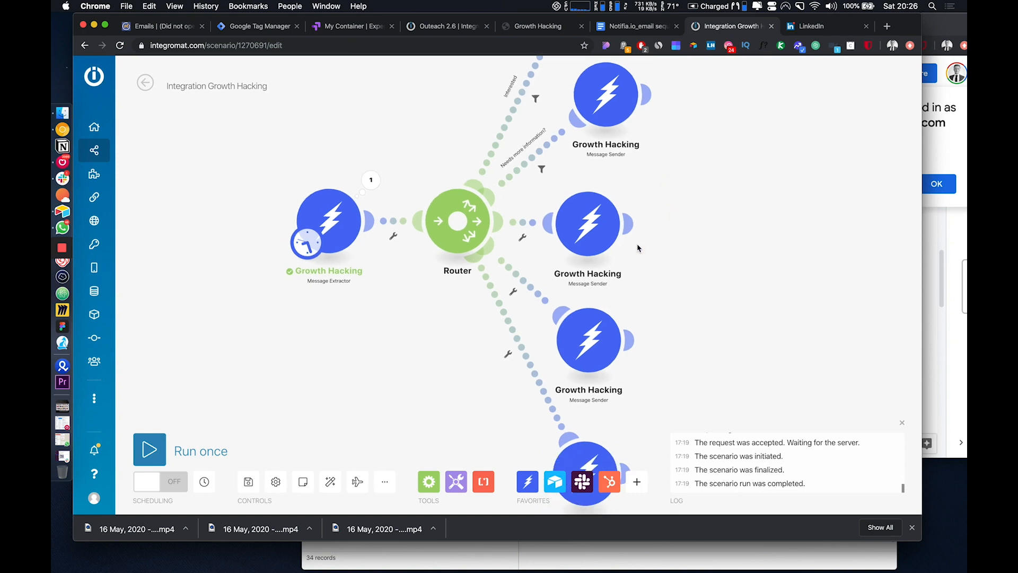
pyautogui.moveTo(585, 243); pyautogui.dragTo(599, 243)
pyautogui.rightClick(599, 244)
pyautogui.press('Escape')
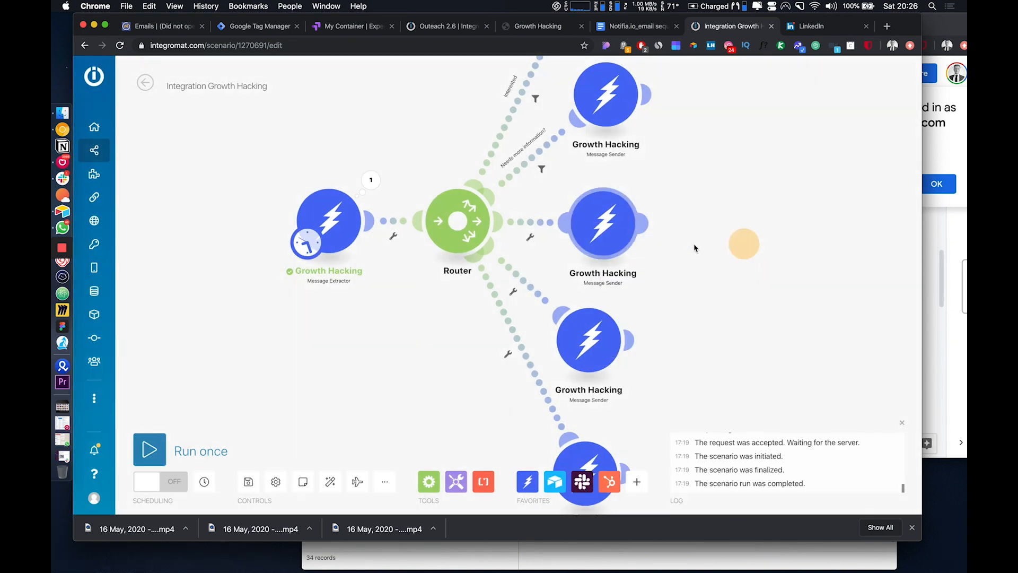
# Filter the third Router branch on resultObject[1]: messages[1]: message Contains "Not Interested" and save the filter.
pyautogui.click(532, 231)
pyautogui.click(597, 249)
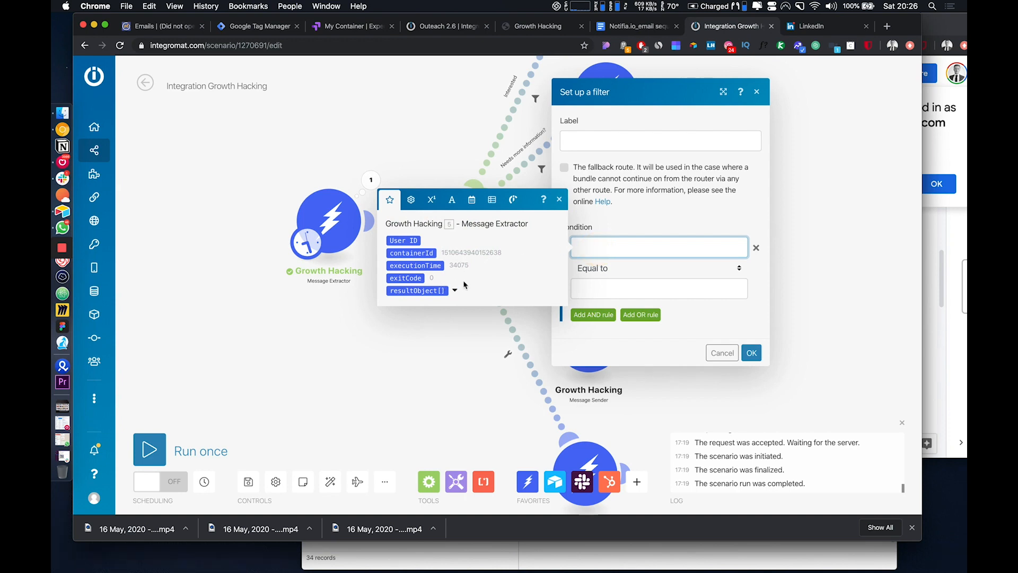
pyautogui.click(454, 291)
pyautogui.click(631, 268)
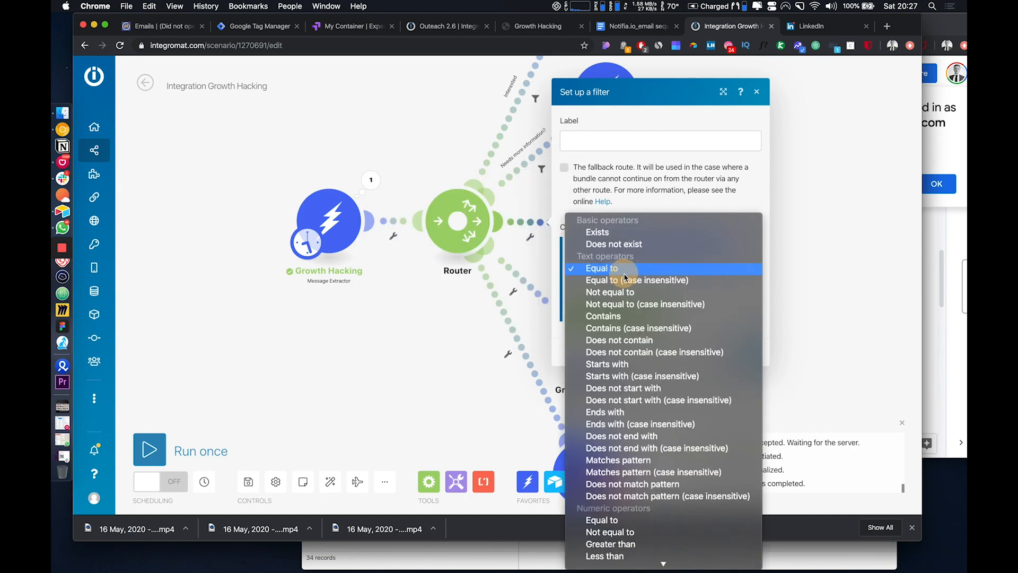
pyautogui.click(614, 313)
pyautogui.click(617, 293)
pyautogui.write('N')
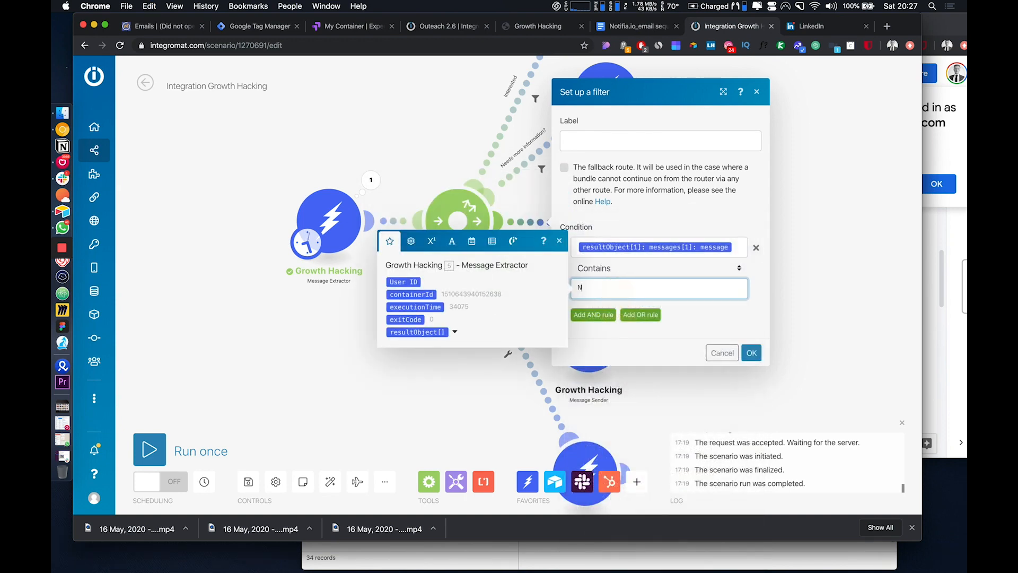
pyautogui.write('ot Interested')
pyautogui.click(752, 353)
# Add an Airtable "Update a record" module after the third Message Sender.
pyautogui.rightClick(604, 236)
pyautogui.click(696, 190)
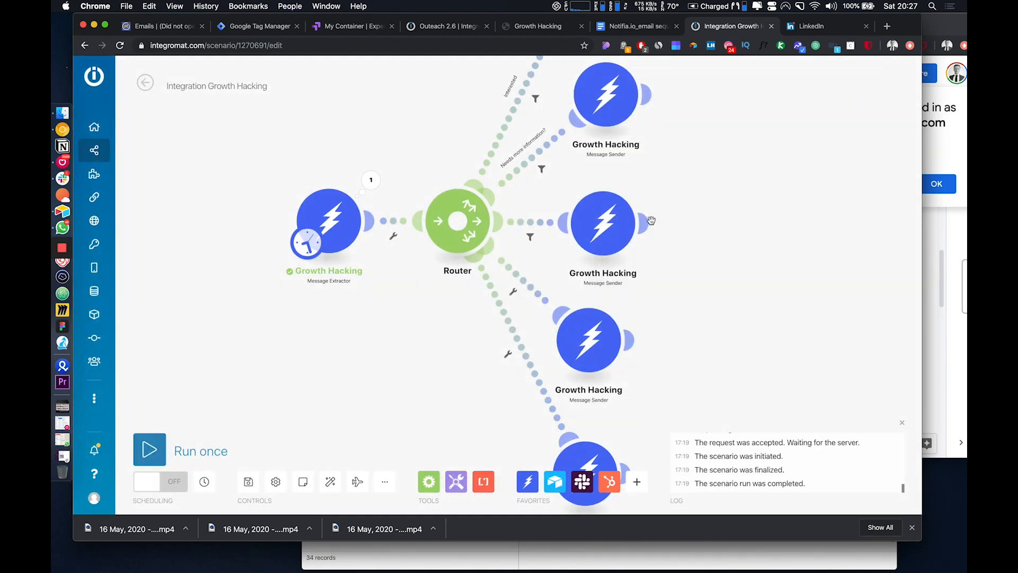
pyautogui.click(645, 223)
pyautogui.write('airtable')
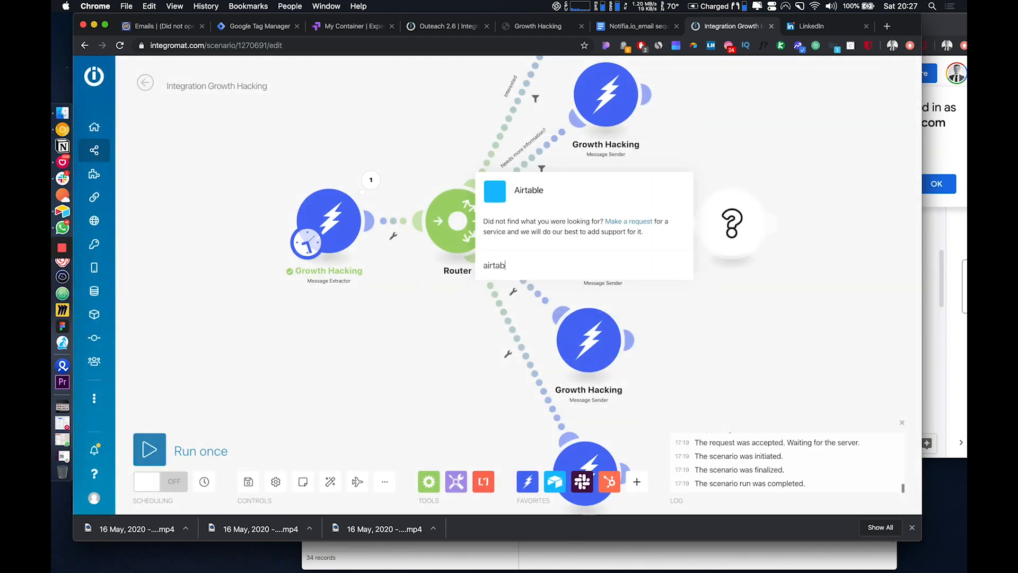
pyautogui.click(586, 184)
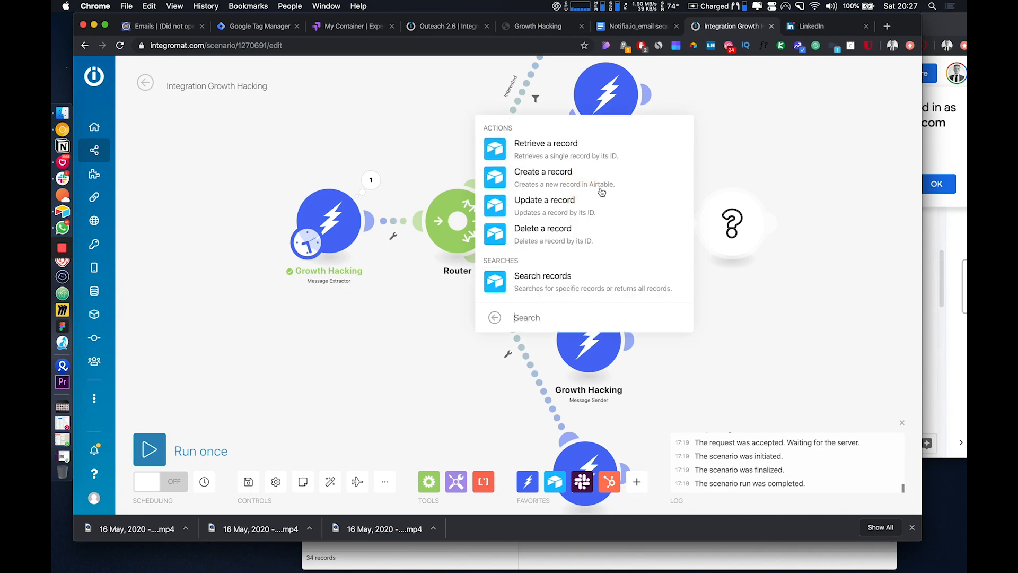
pyautogui.click(599, 204)
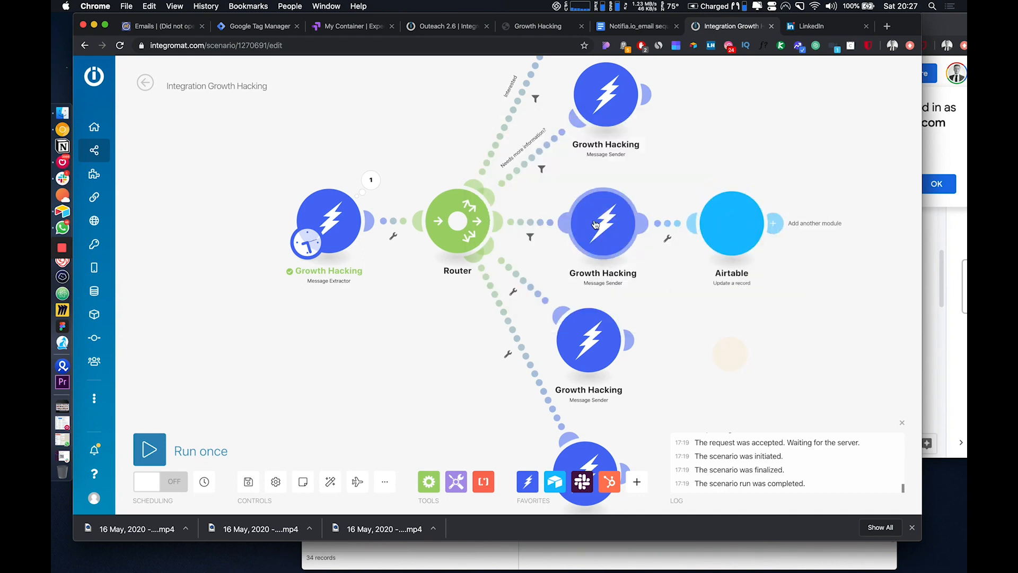
# Delete the third Message Sender and move the Airtable module into its place beside the Router.
pyautogui.rightClick(594, 223)
pyautogui.click(652, 335)
pyautogui.moveTo(725, 235); pyautogui.dragTo(613, 237)
pyautogui.moveTo(730, 302); pyautogui.dragTo(743, 283)
pyautogui.moveTo(612, 343); pyautogui.dragTo(640, 357)
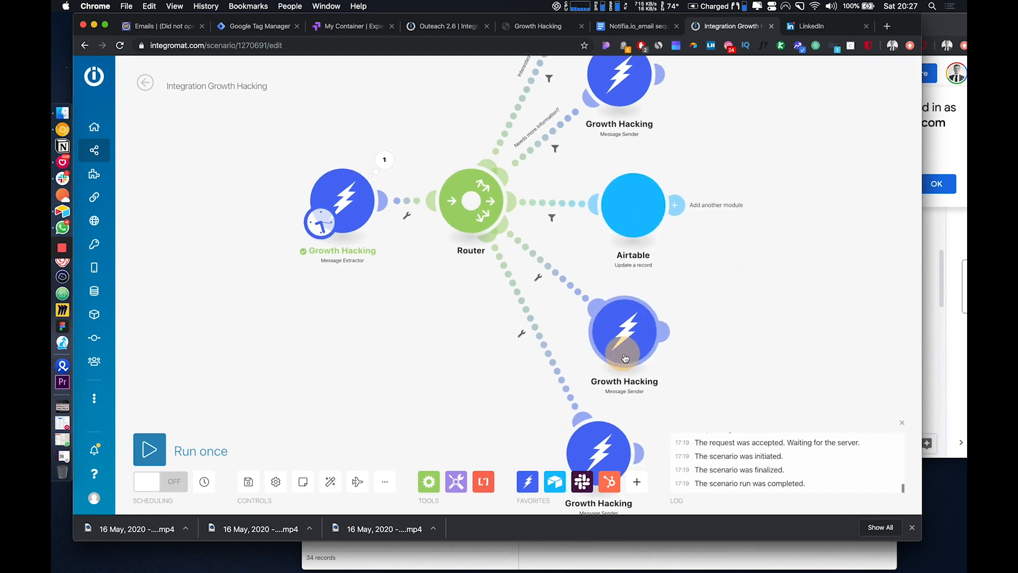
pyautogui.click(551, 270)
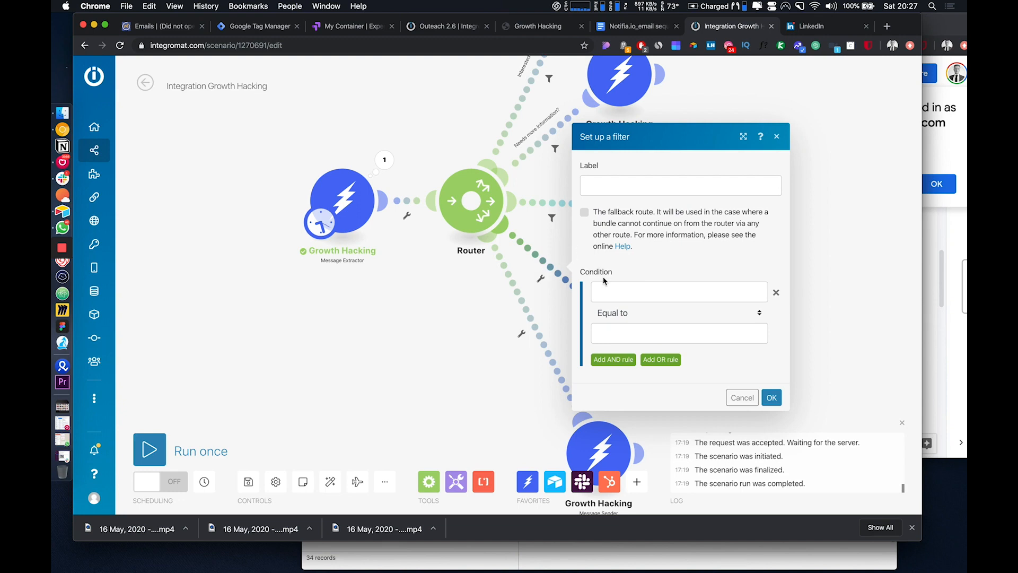
pyautogui.click(616, 287)
pyautogui.click(437, 141)
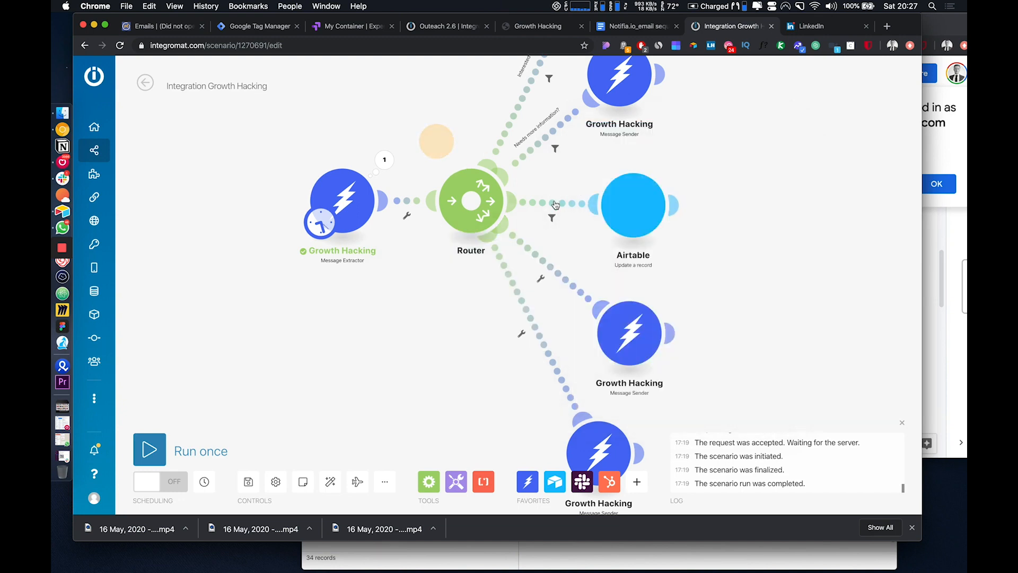
# Move the Message Extractor farther away from the Router.
pyautogui.scroll(2, 556, 206)
pyautogui.scroll(-3, 555, 206)
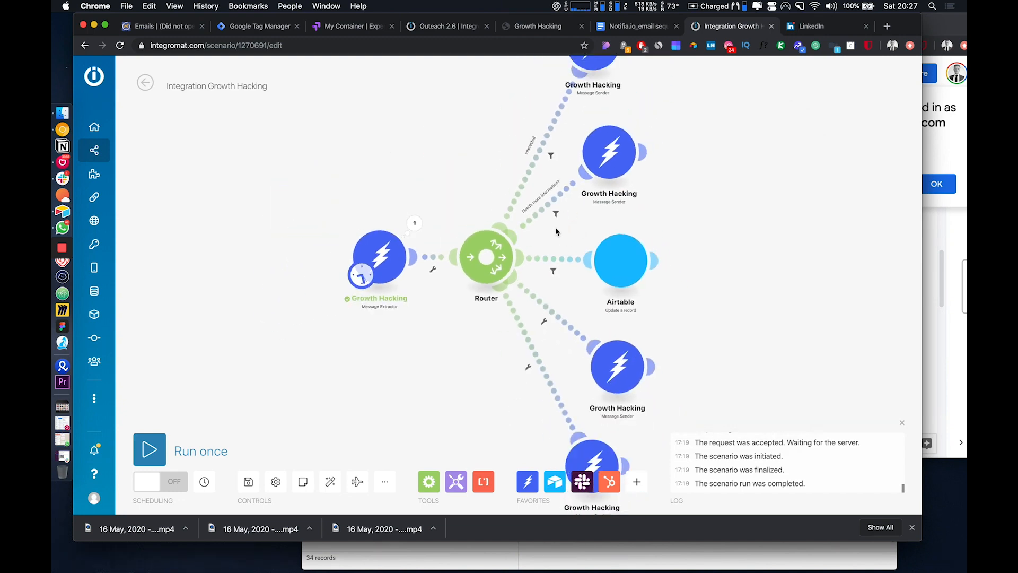
pyautogui.moveTo(369, 256); pyautogui.dragTo(302, 258)
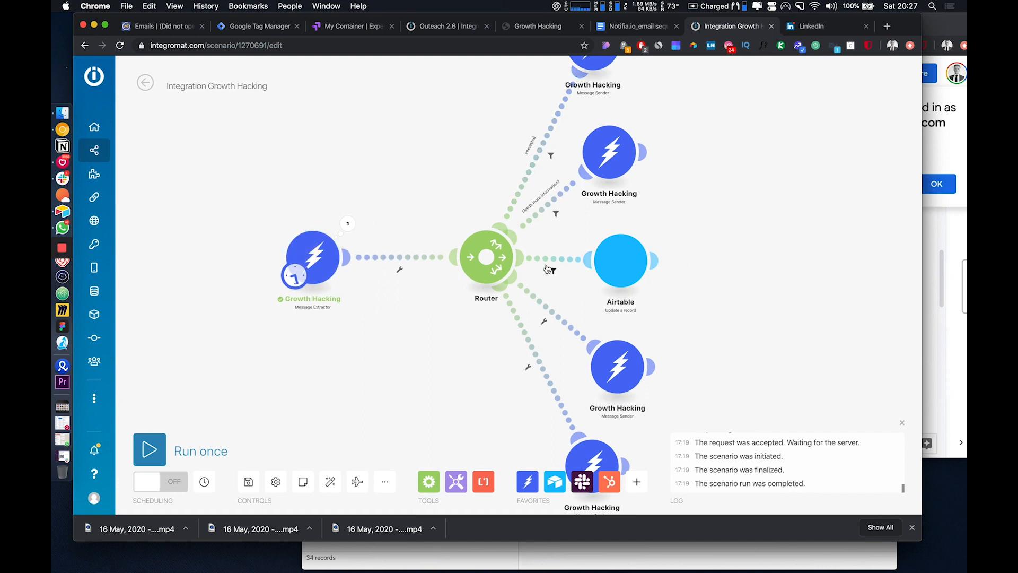
# Delete the two Message Senders below the Airtable module along with their Router branches.
pyautogui.click(622, 364)
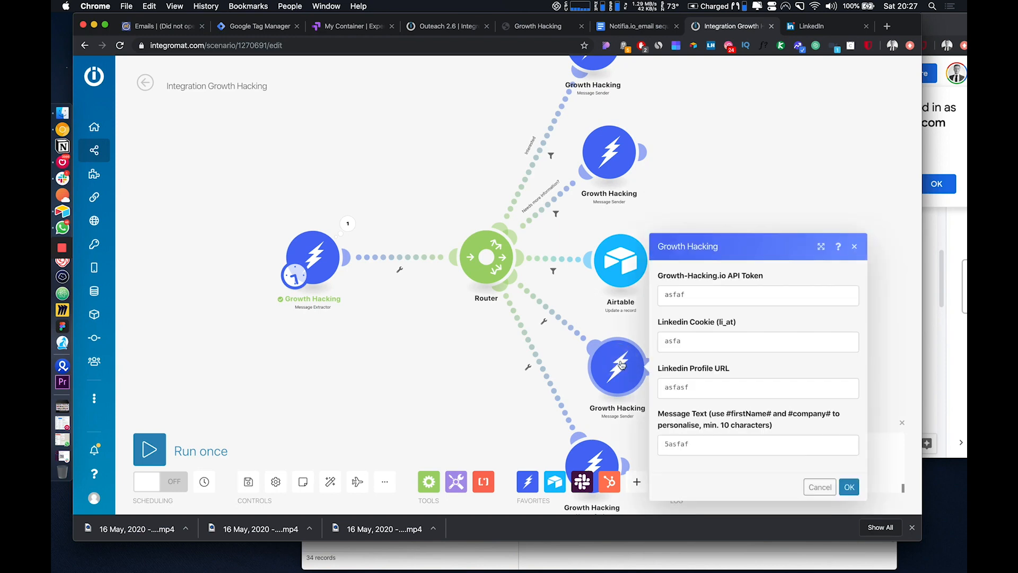
pyautogui.click(603, 325)
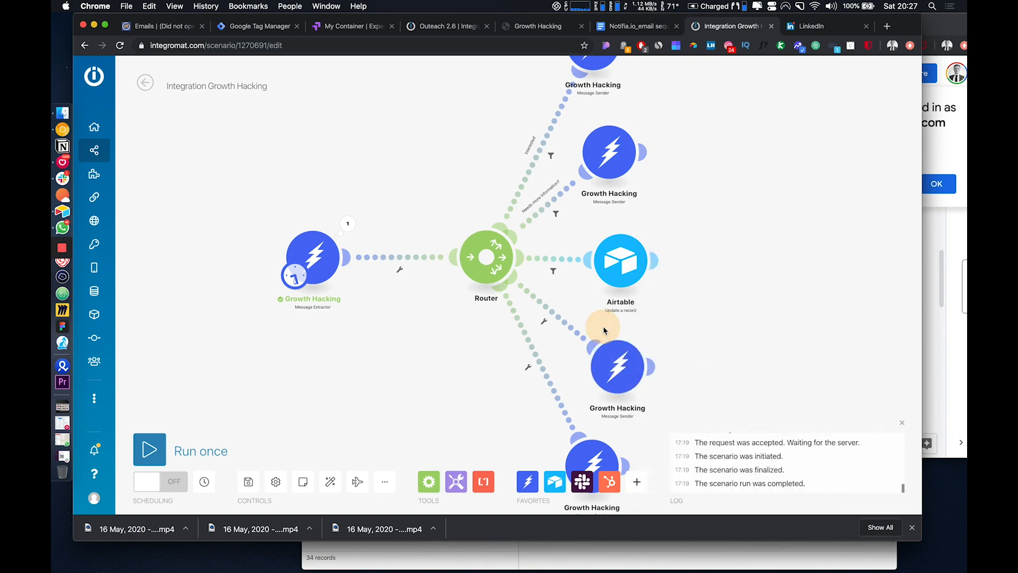
pyautogui.moveTo(685, 385); pyautogui.dragTo(676, 269)
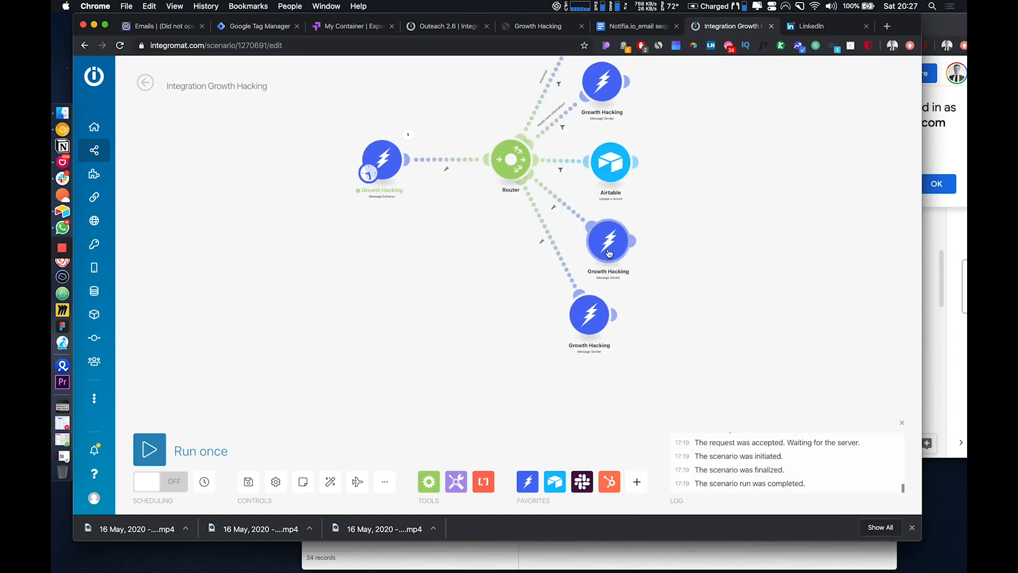
pyautogui.rightClick(609, 252)
pyautogui.click(640, 365)
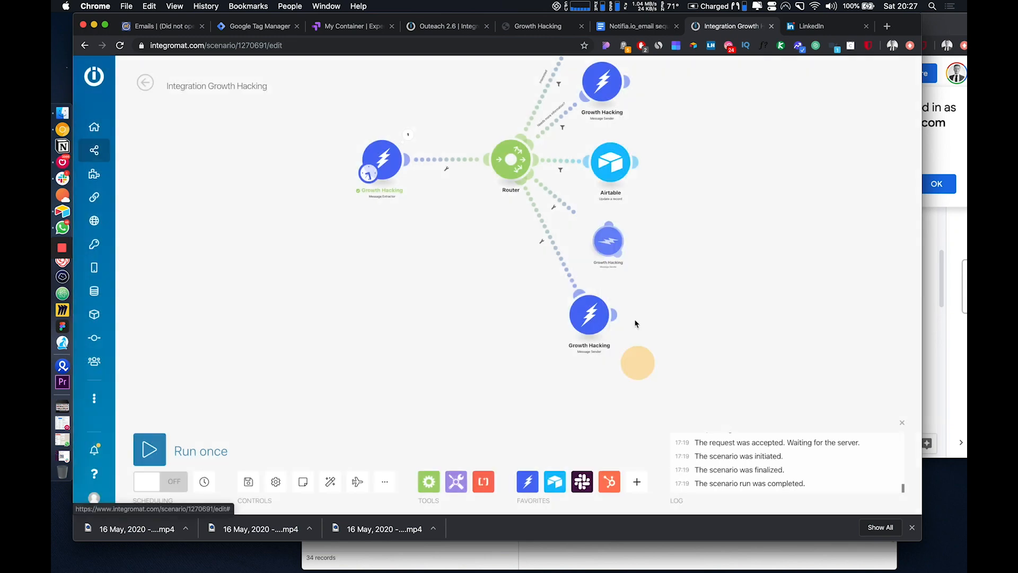
pyautogui.moveTo(604, 308); pyautogui.dragTo(618, 233)
pyautogui.rightClick(612, 241)
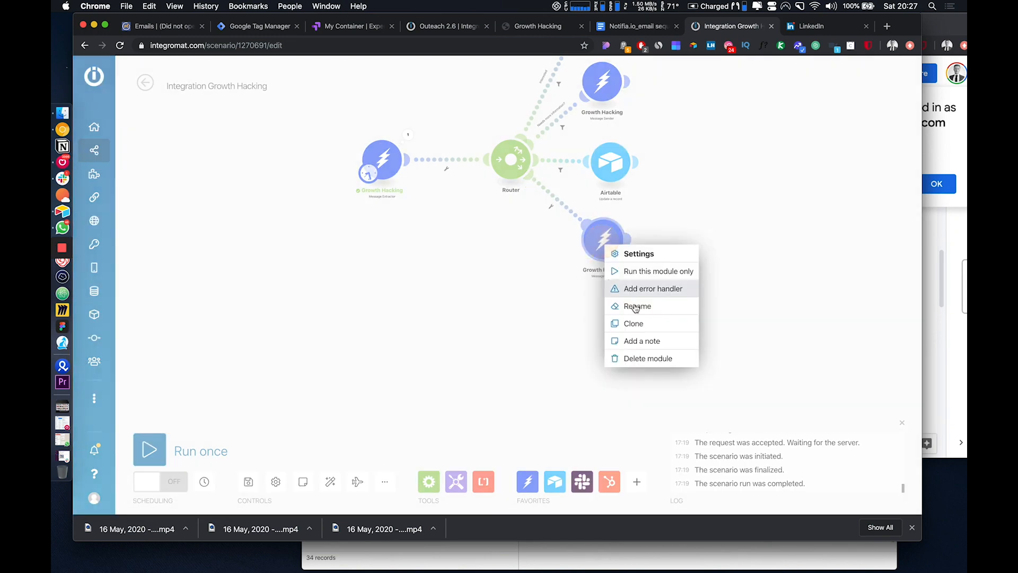
pyautogui.click(636, 363)
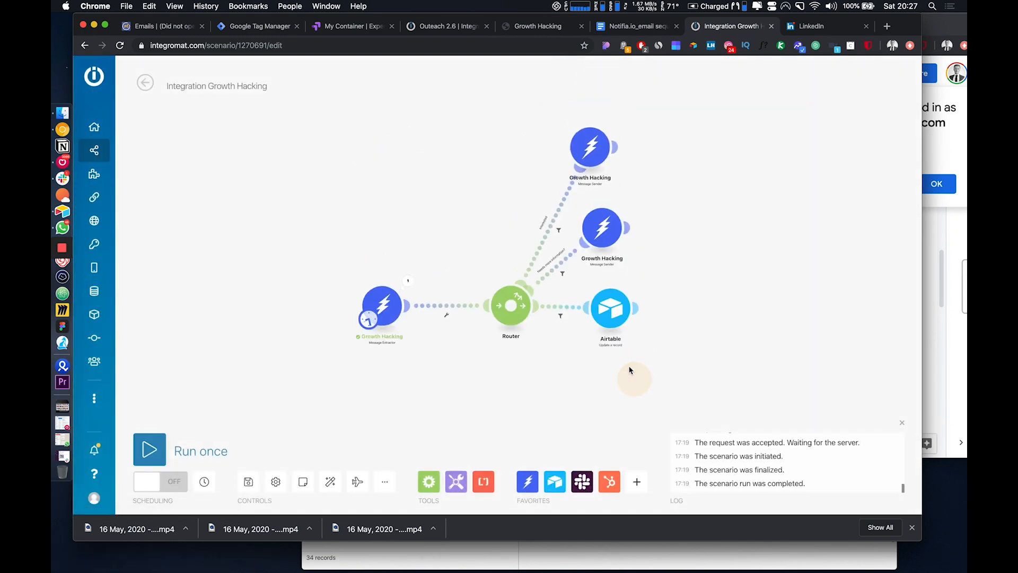
# Label the filter between the Router and the Airtable module "Not Interested" and save it.
pyautogui.rightClick(559, 306)
pyautogui.click(565, 300)
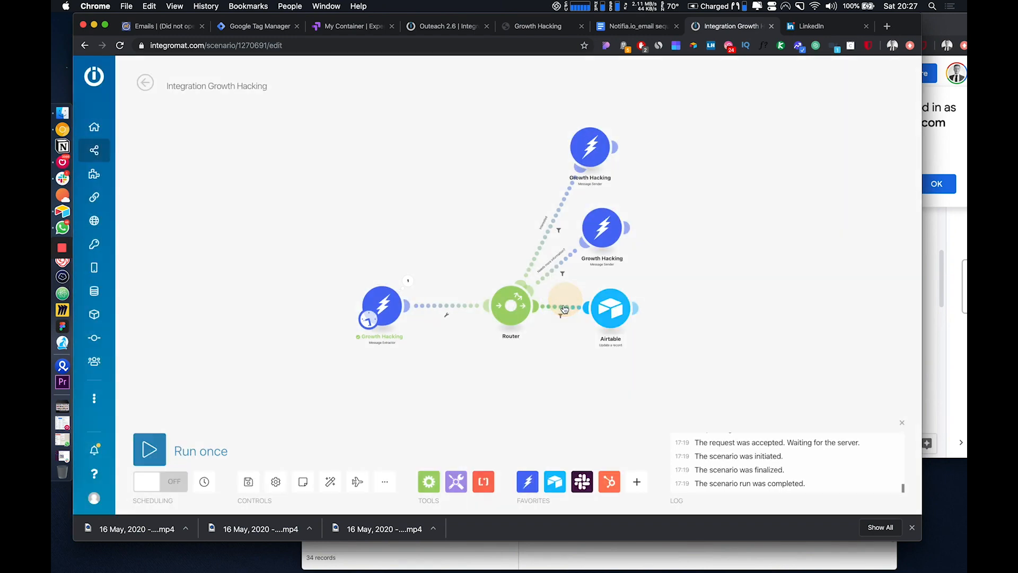
pyautogui.click(604, 227)
pyautogui.write('Not ')
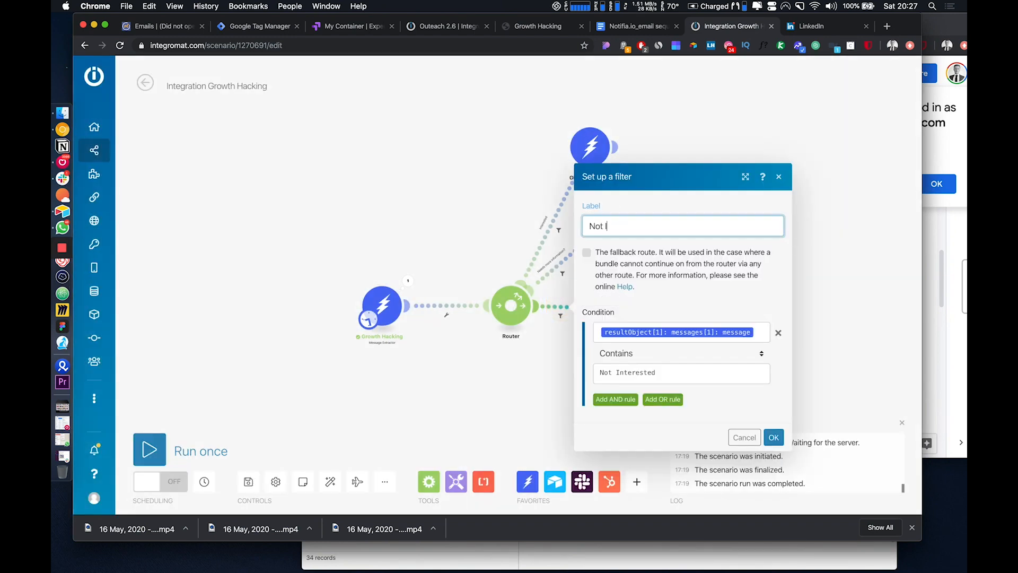
pyautogui.write('Interested')
pyautogui.click(773, 437)
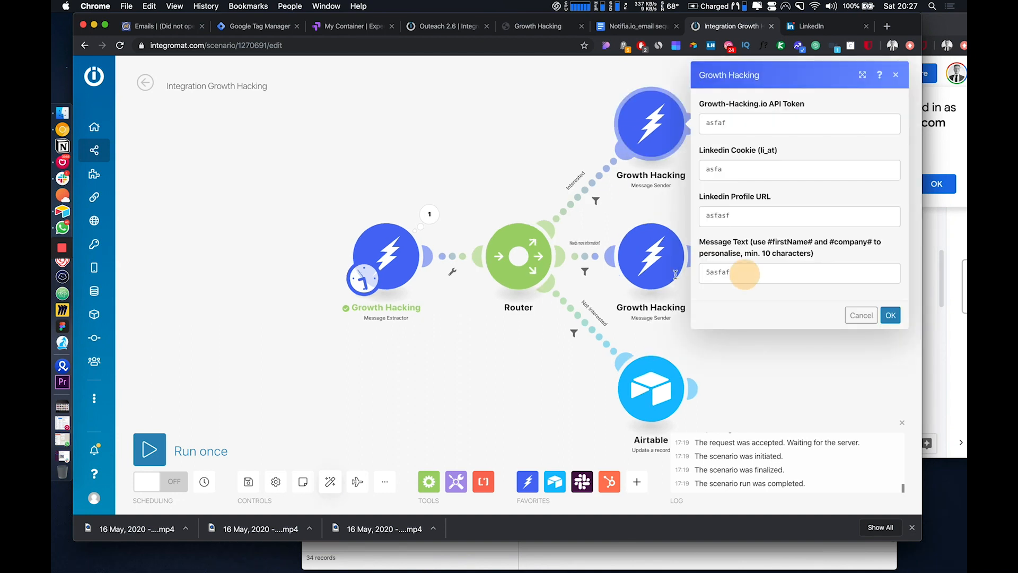
# Replace the Message Text of the Interested branch's Message Sender with "Hi #firstName#" followed by a blank line.
pyautogui.moveTo(745, 274); pyautogui.dragTo(675, 275)
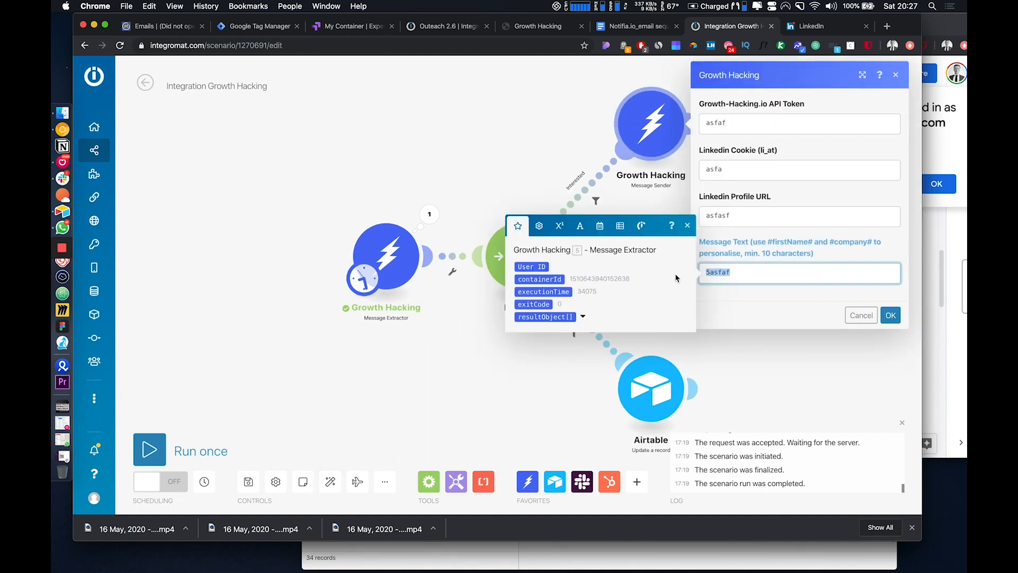
pyautogui.write('Hi')
pyautogui.write(' £')
pyautogui.press('BackSpace')
pyautogui.write('#firstName#')
pyautogui.press('Return')
pyautogui.press('Return')
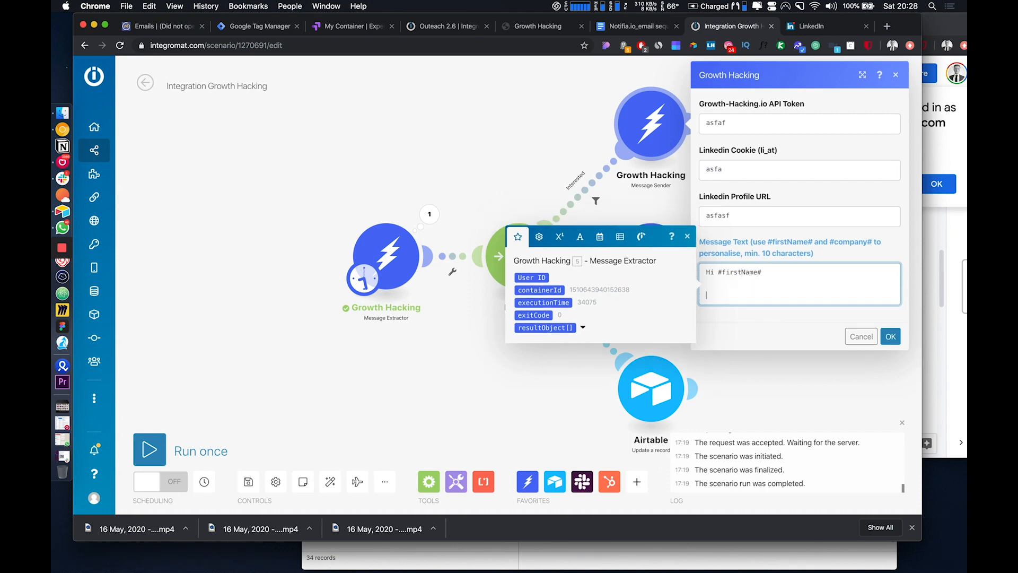
# Add the message body "Great, you can signup via this link. Here's your discount code: GETSTARTED" and save the module.
pyautogui.write('GReat,')
pyautogui.press('BackSpace')
pyautogui.write('reat, you can signup via this link')
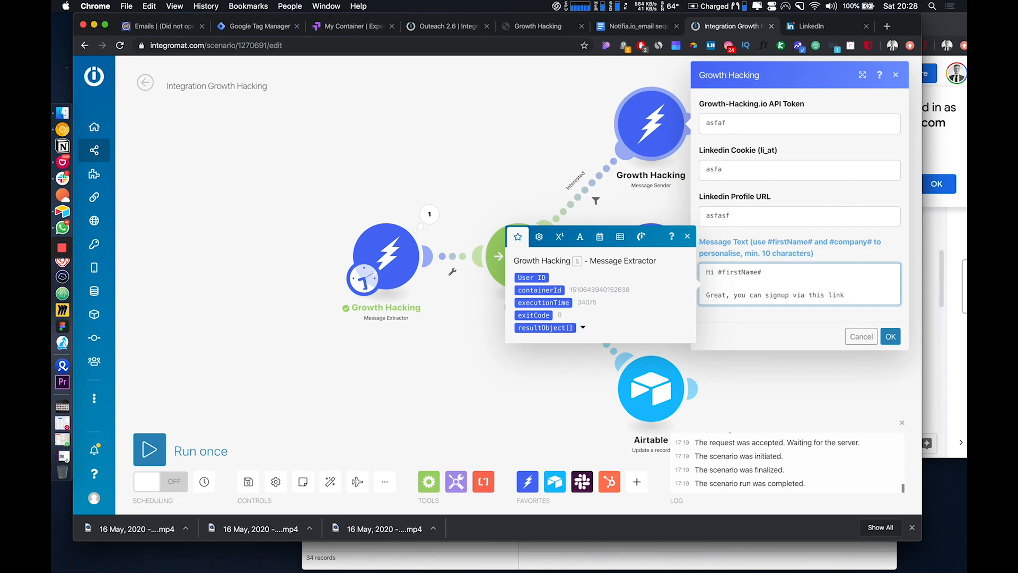
pyautogui.write(". Here's your disco")
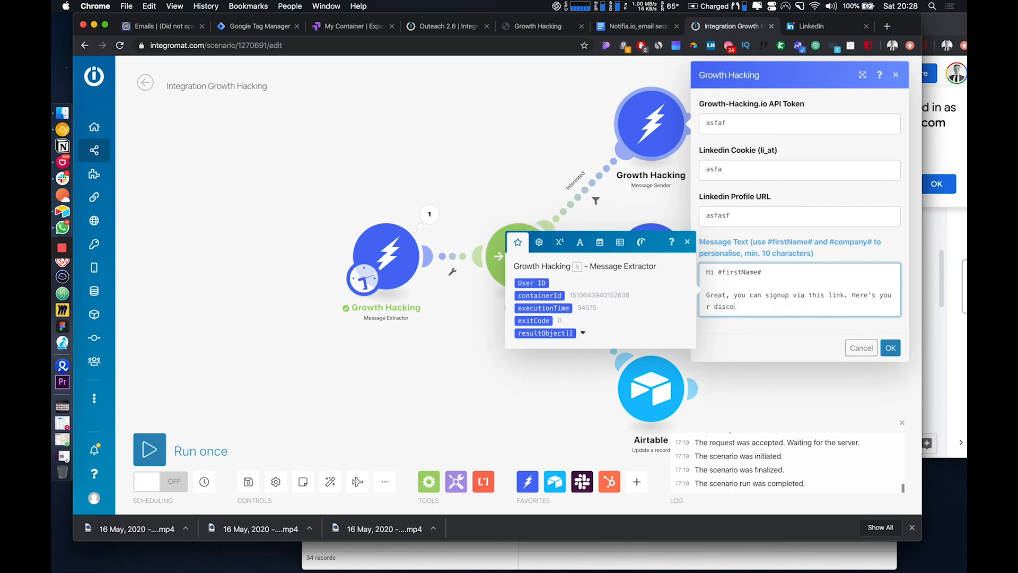
pyautogui.write('unt code: GETSTARTED')
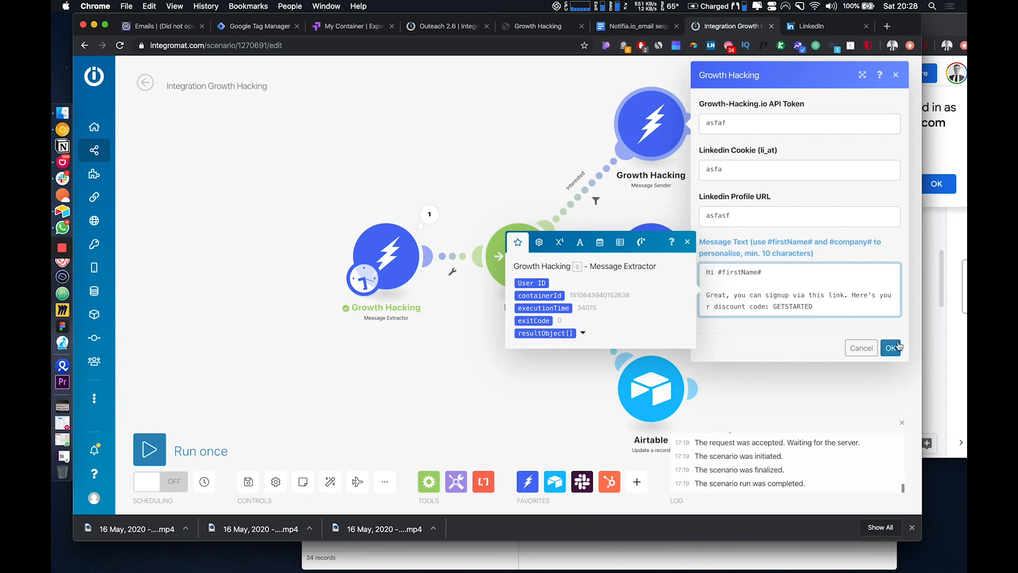
pyautogui.click(892, 349)
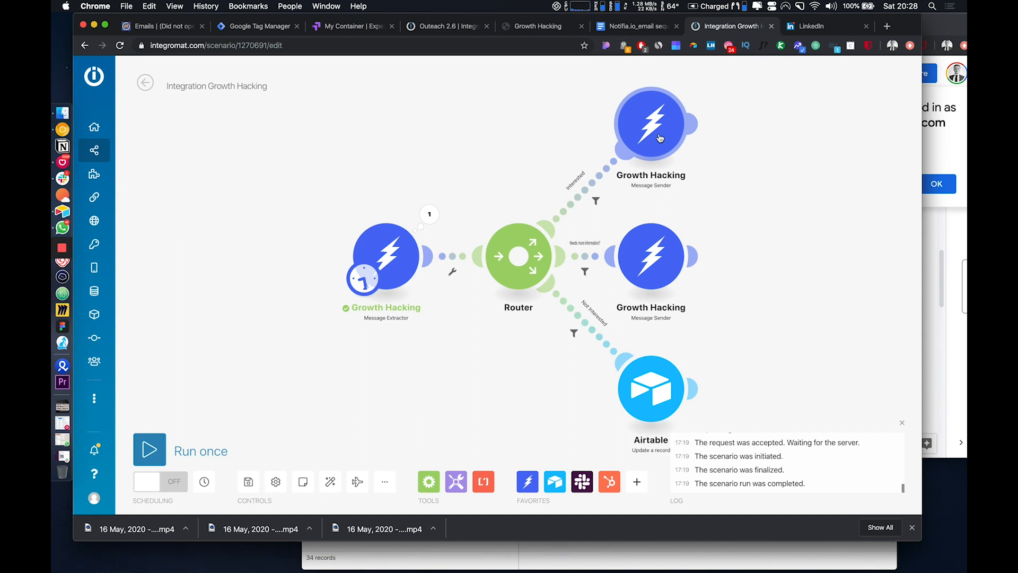
# Add a fourth OR rule to the Interested filter, checking resultObject[1]: messages[1]: message.
pyautogui.click(594, 195)
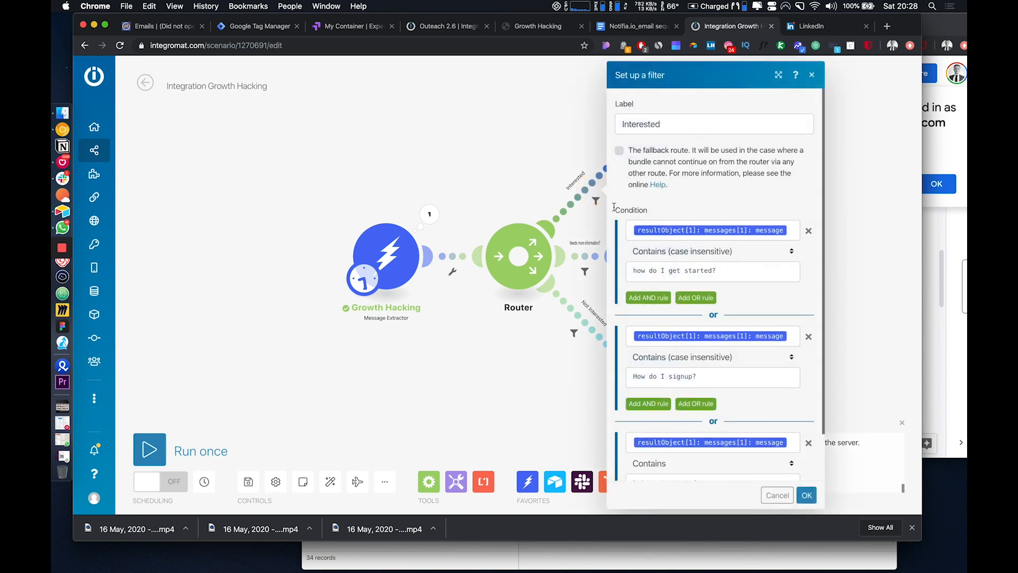
pyautogui.click(525, 139)
pyautogui.click(591, 191)
pyautogui.scroll(-2, 705, 257)
pyautogui.scroll(-2, 705, 260)
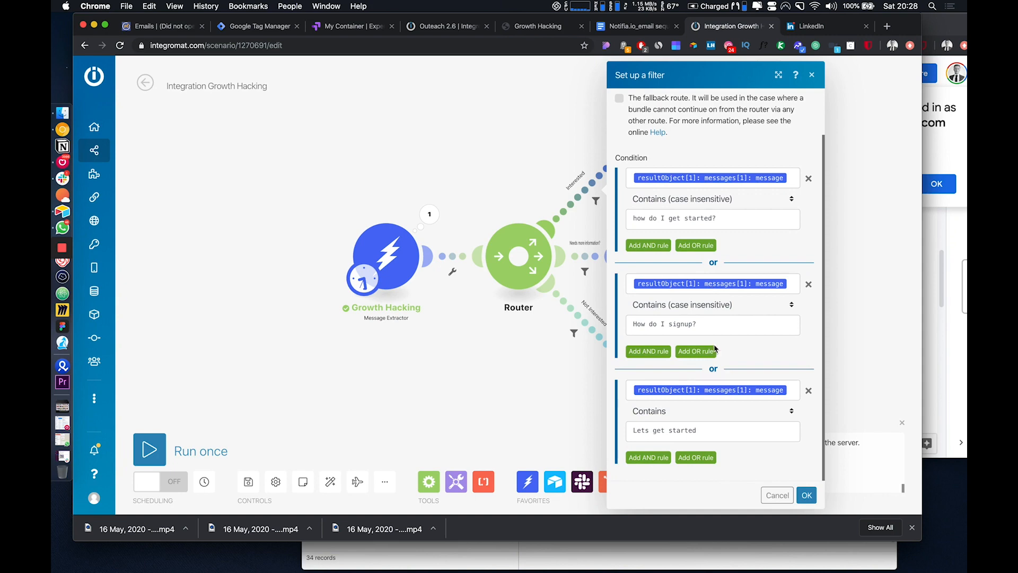
pyautogui.click(699, 464)
pyautogui.click(680, 410)
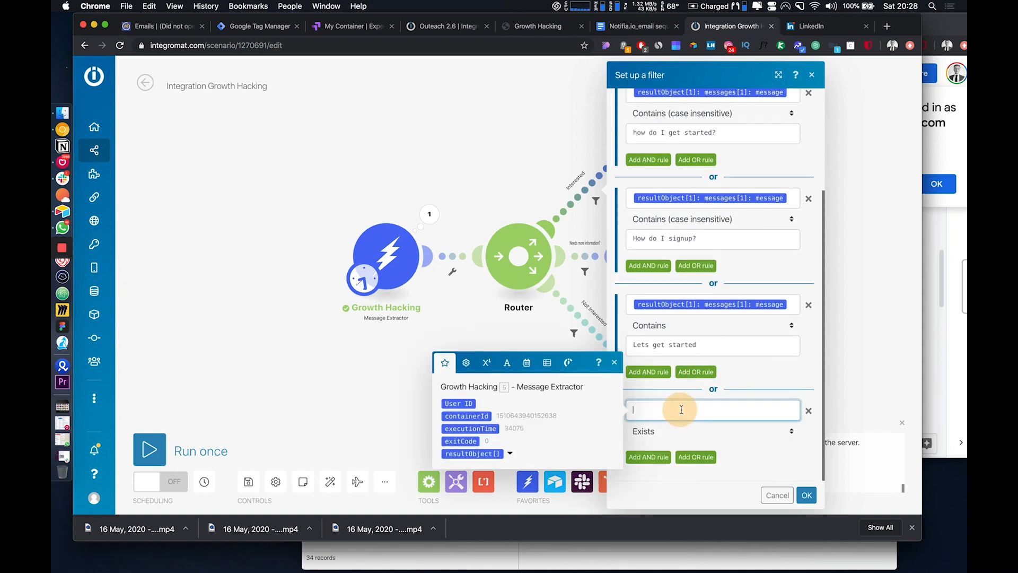
pyautogui.write("I'm Interest")
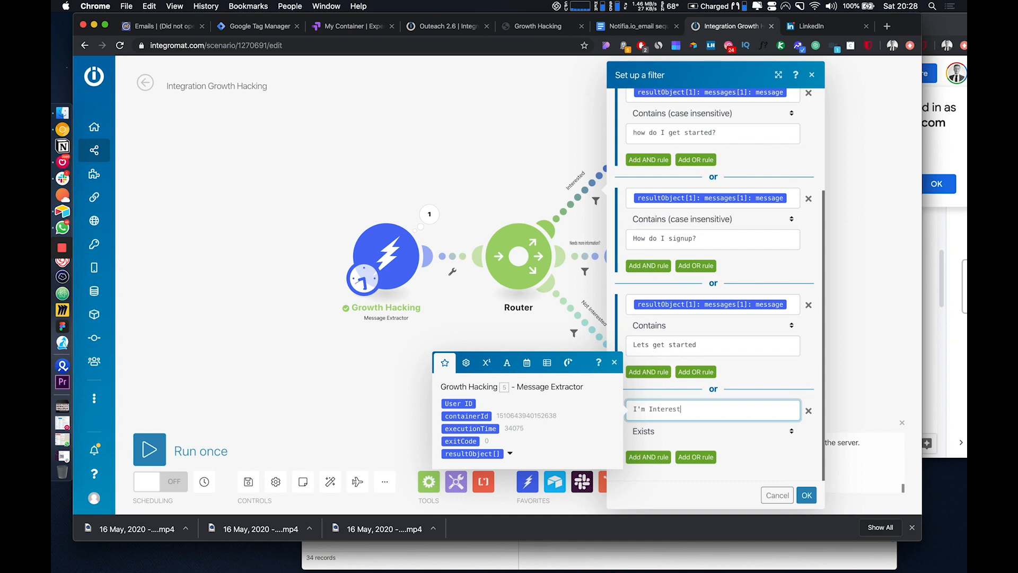
pyautogui.tripleClick(689, 406)
pyautogui.write('resultObject[1]: messages[1]: message')
# Set the new rule's operator to Contains with the value "I'm interested" and save the filter.
pyautogui.click(684, 436)
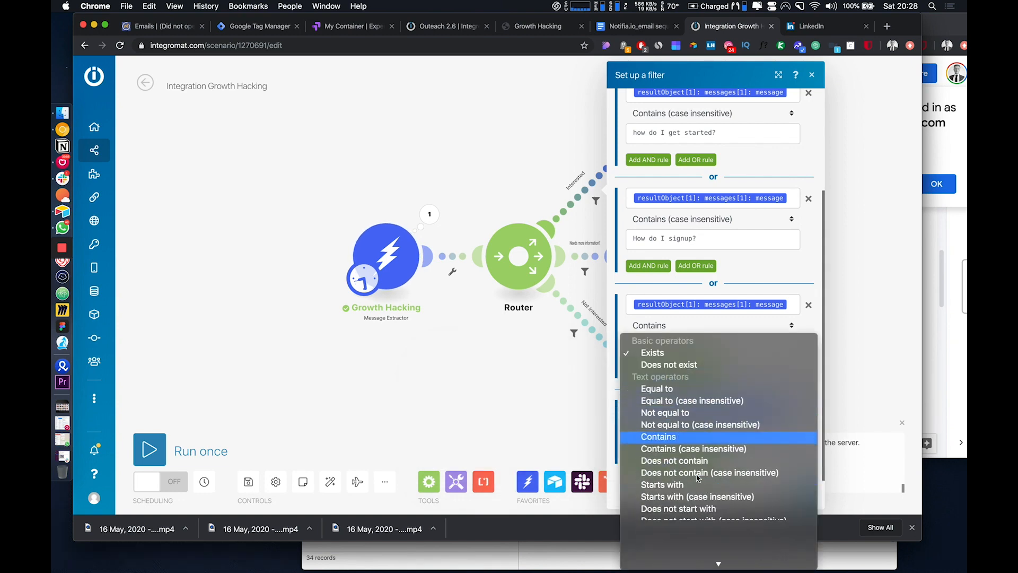
pyautogui.click(689, 427)
pyautogui.scroll(-1, 688, 419)
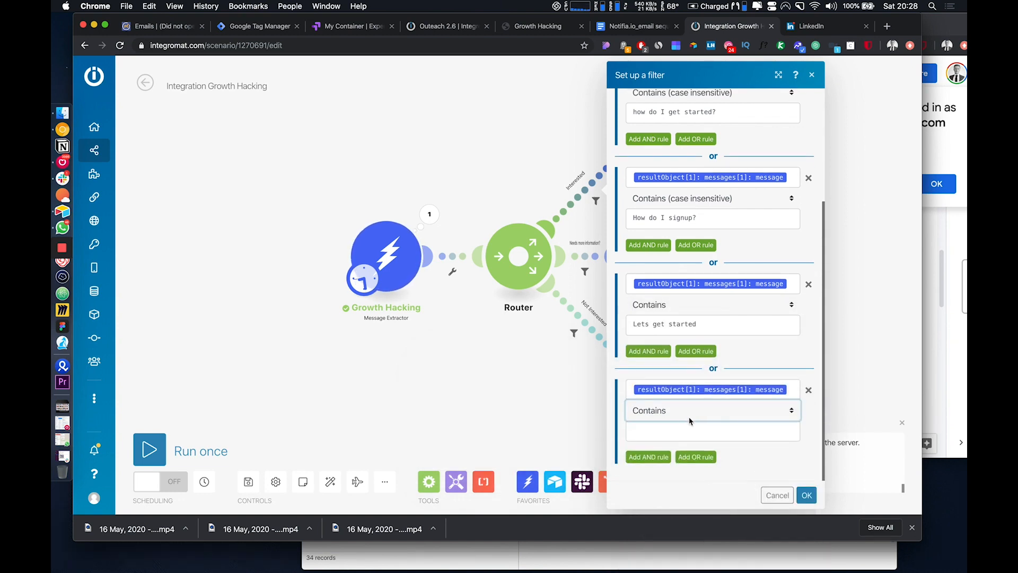
pyautogui.click(674, 432)
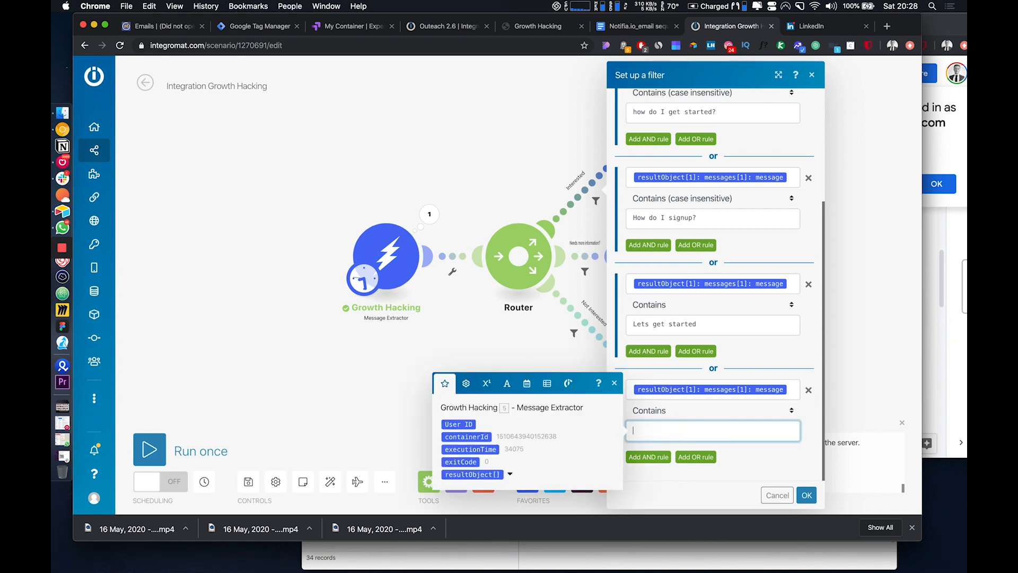
pyautogui.write("I'm interested")
pyautogui.click(807, 495)
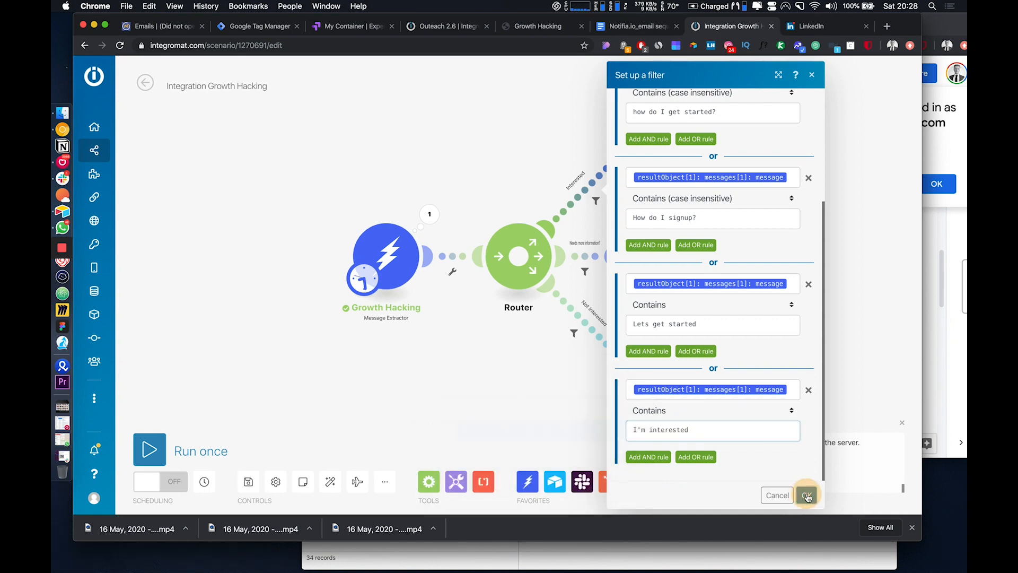
pyautogui.click(625, 112)
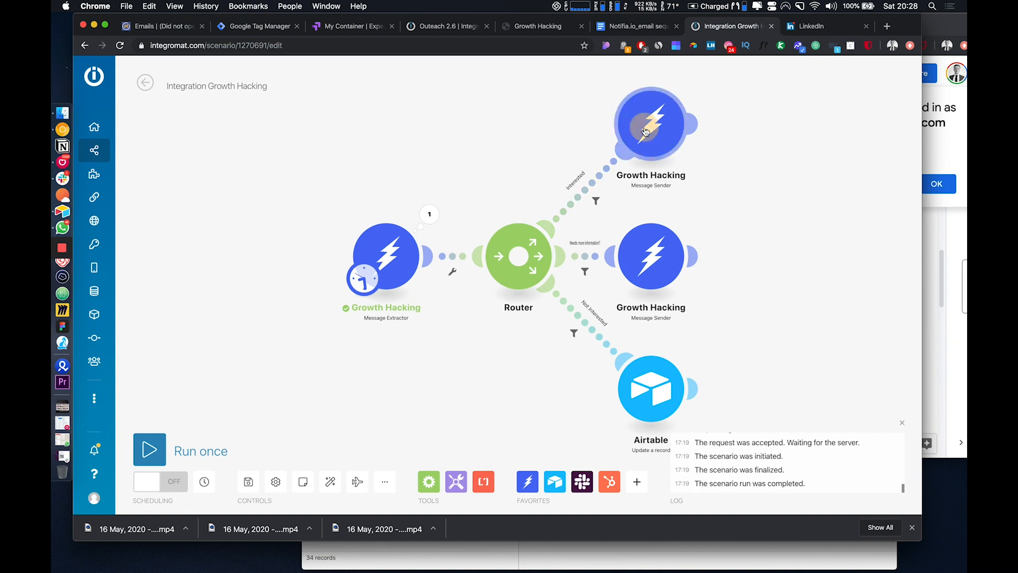
pyautogui.click(709, 273)
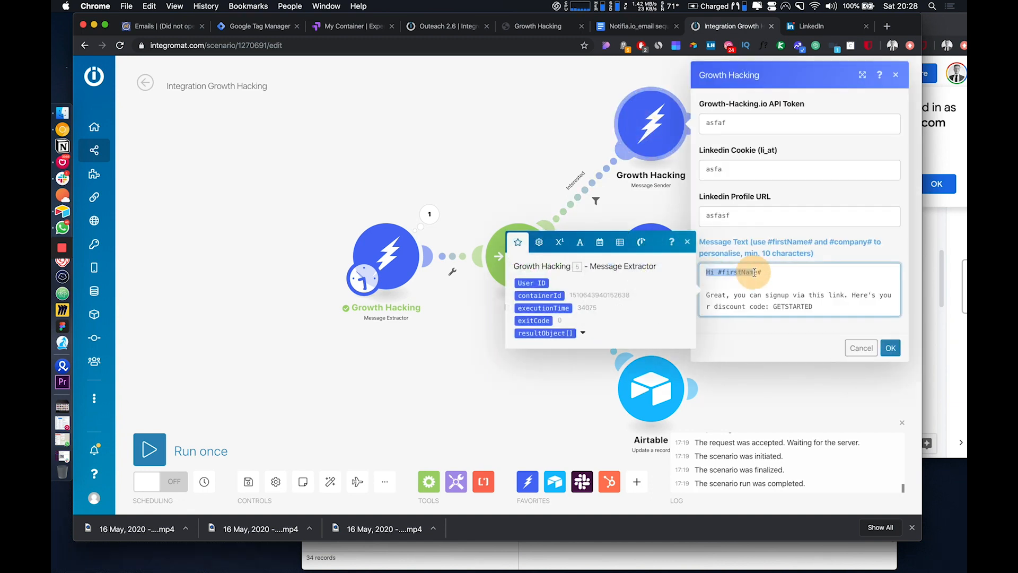
pyautogui.moveTo(722, 294); pyautogui.dragTo(823, 308)
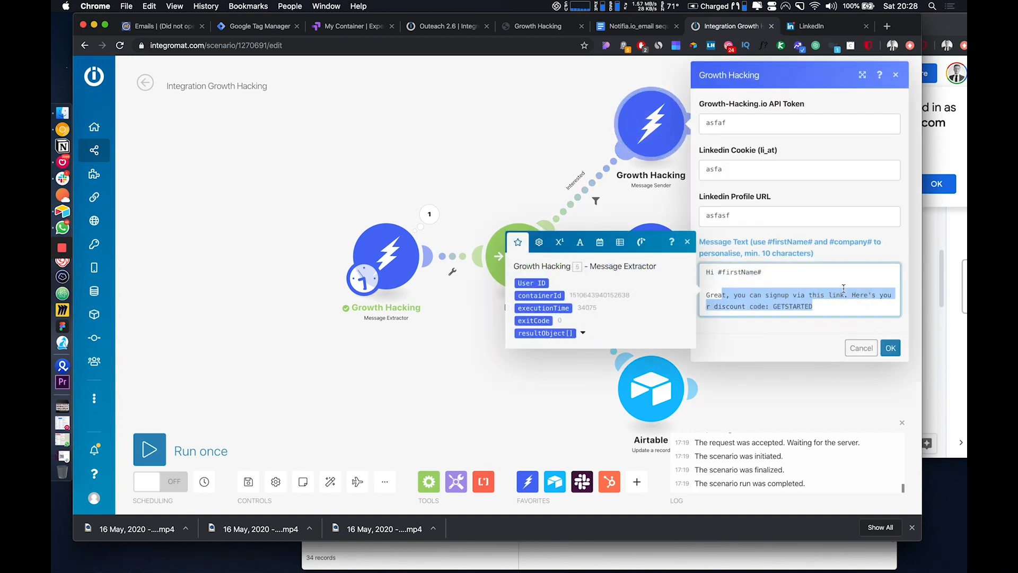
pyautogui.click(823, 307)
pyautogui.press('Return')
pyautogui.press('Return')
pyautogui.write('https:')
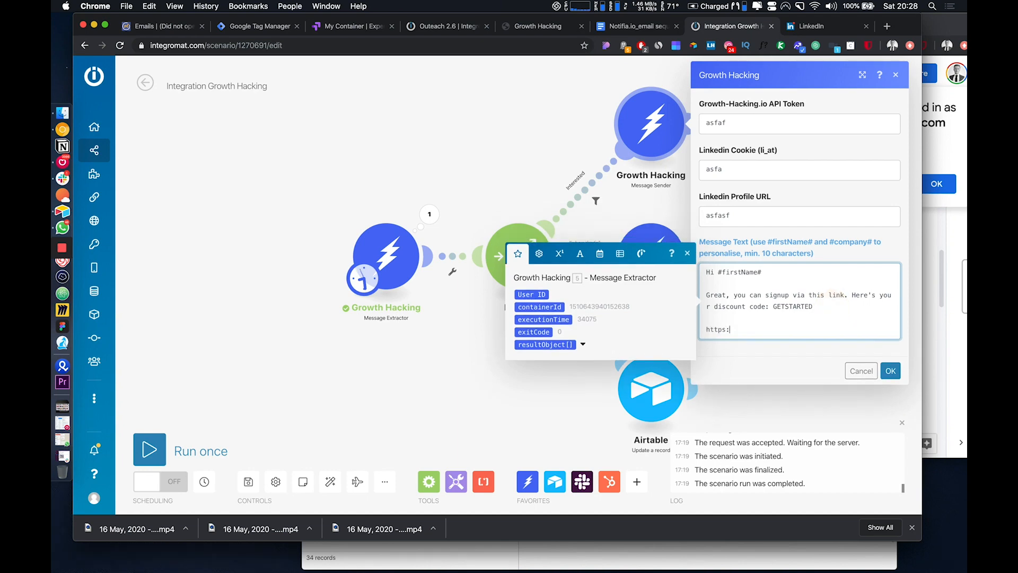
pyautogui.write('//notifia.io')
pyautogui.click(890, 370)
# Replace the Message Text of the "Needs more information?" branch's Message Sender with "Hi #firstName#" followed by a blank line.
pyautogui.click(651, 256)
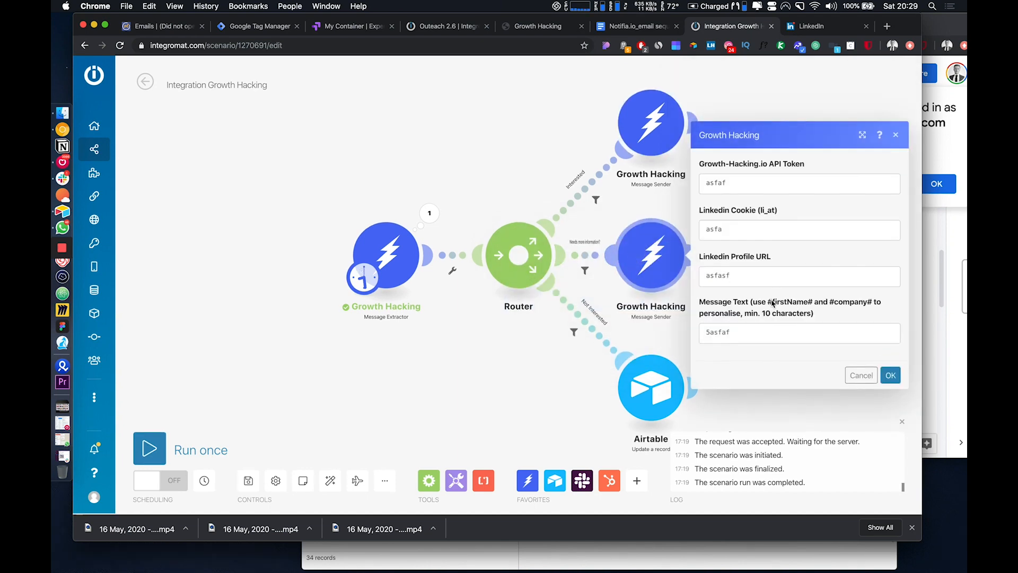
pyautogui.click(749, 332)
pyautogui.press('super+a')
pyautogui.press('BackSpace')
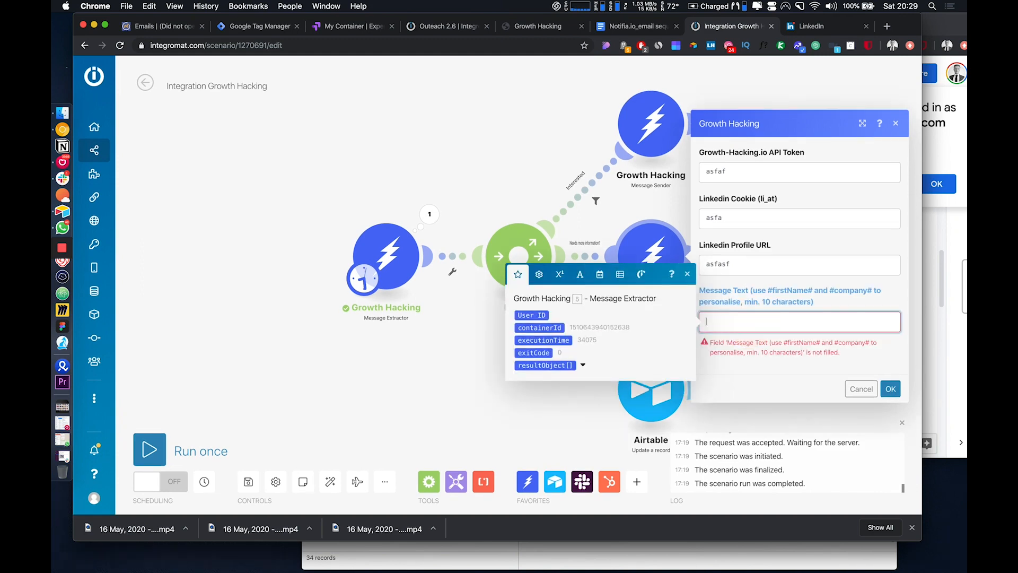
pyautogui.write('Hoi ')
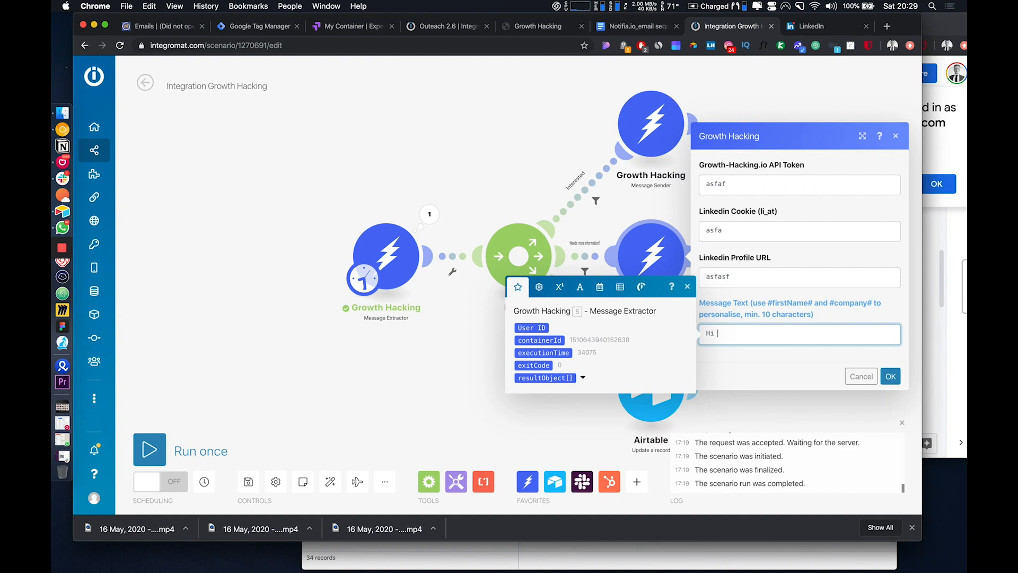
pyautogui.write('£fiur')
pyautogui.press('BackSpace')
pyautogui.press('BackSpace')
pyautogui.press('BackSpace')
pyautogui.press('BackSpace')
pyautogui.write('#firstName#')
pyautogui.press('Return')
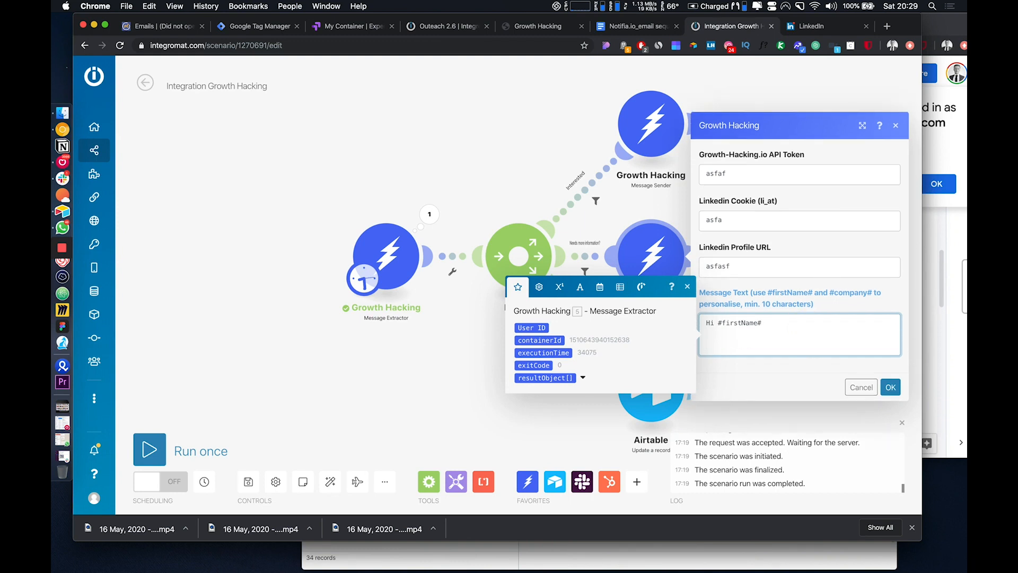
pyautogui.write("Sure, here's a link to our Explainer Videp")
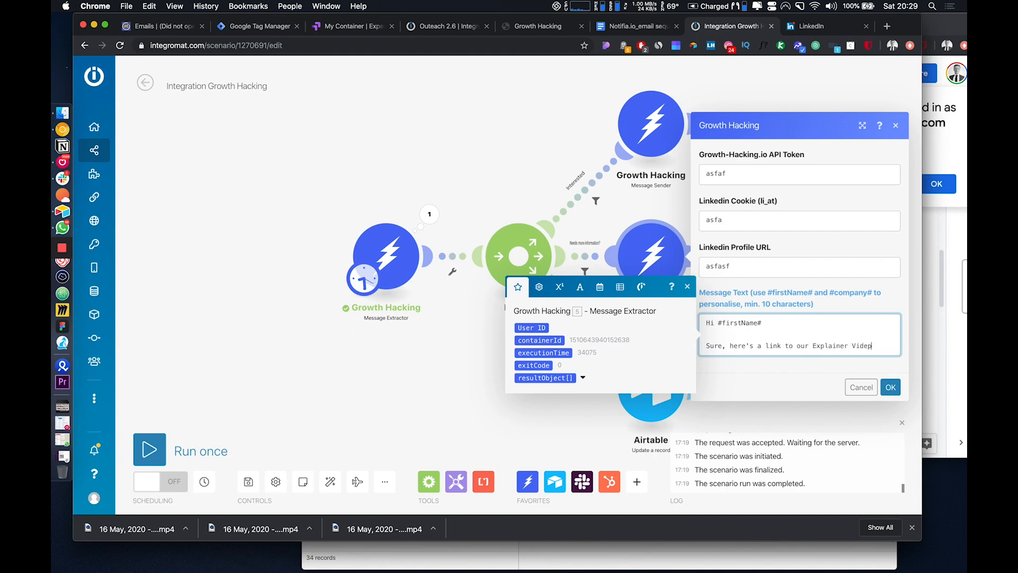
pyautogui.press('Return')
pyautogui.press('Return')
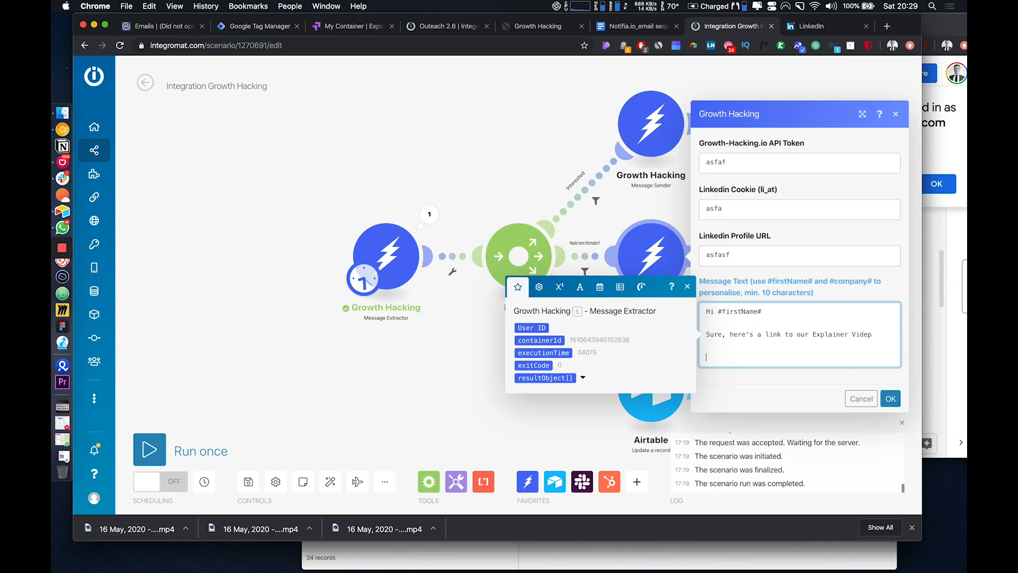
pyautogui.write('https://youtube.com/expaliner')
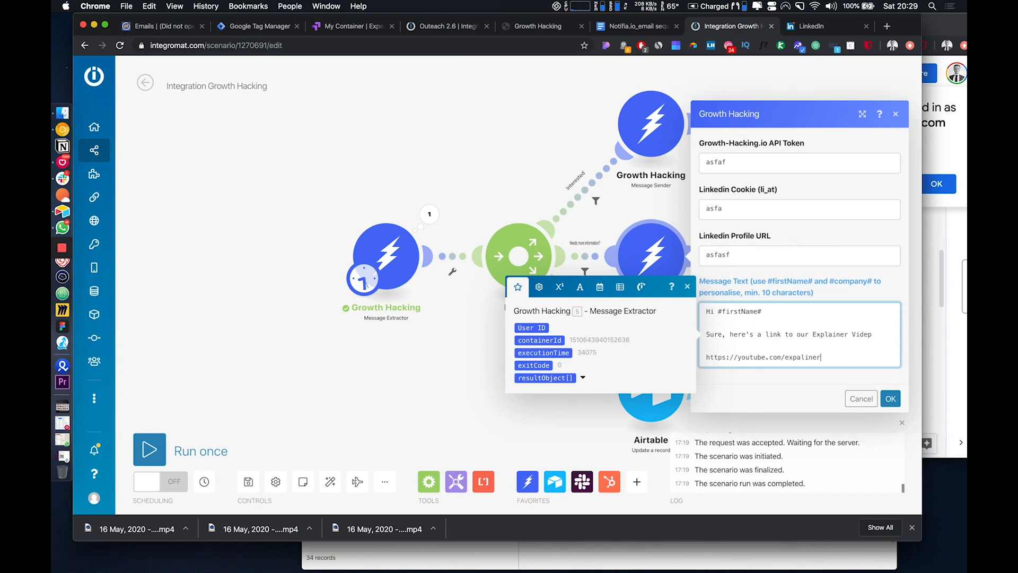
pyautogui.write('video')
pyautogui.click(851, 355)
pyautogui.press('super+a')
pyautogui.click(891, 399)
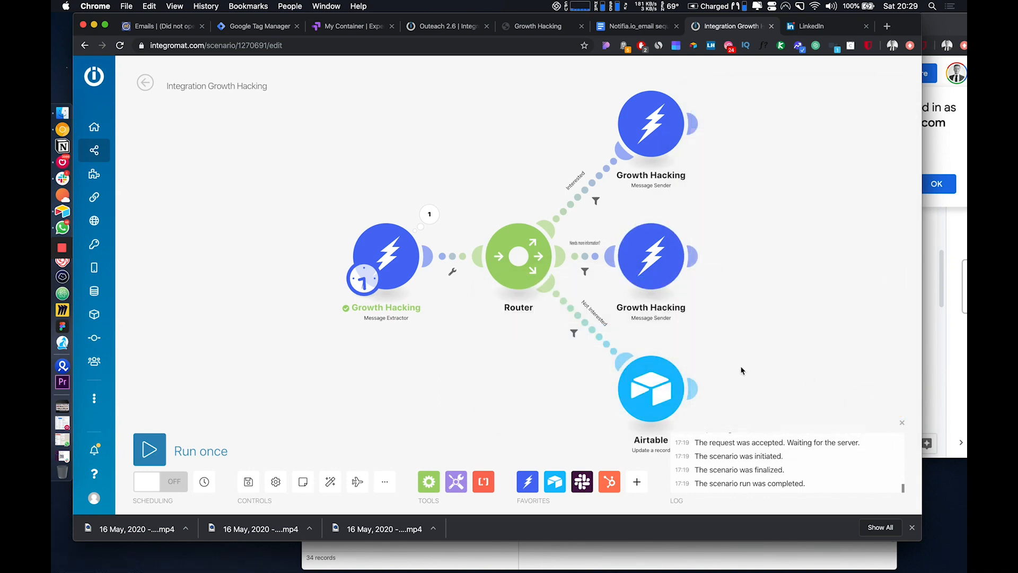
pyautogui.moveTo(741, 367); pyautogui.dragTo(775, 231)
pyautogui.moveTo(689, 257); pyautogui.dragTo(633, 369)
pyautogui.click(555, 113)
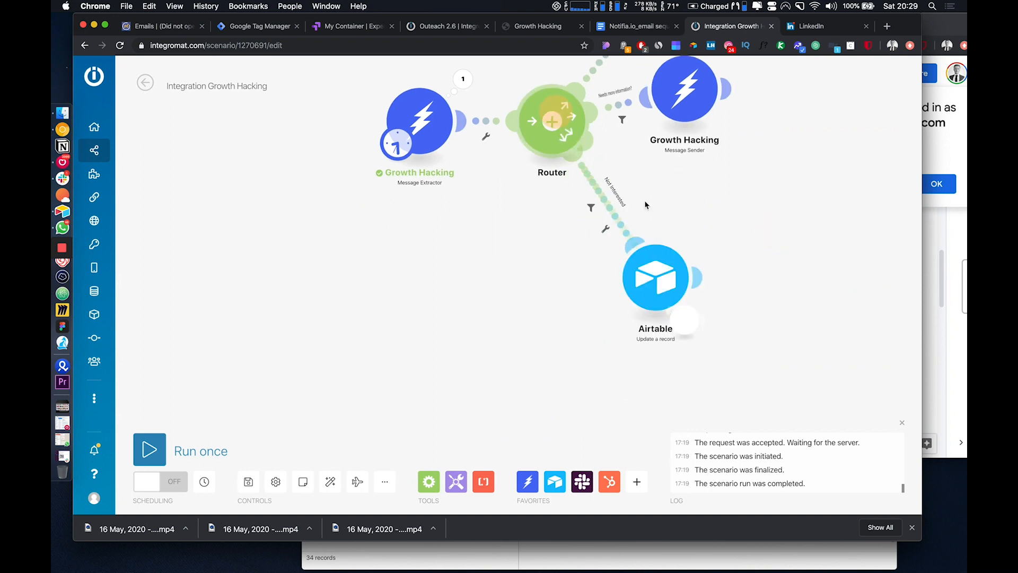
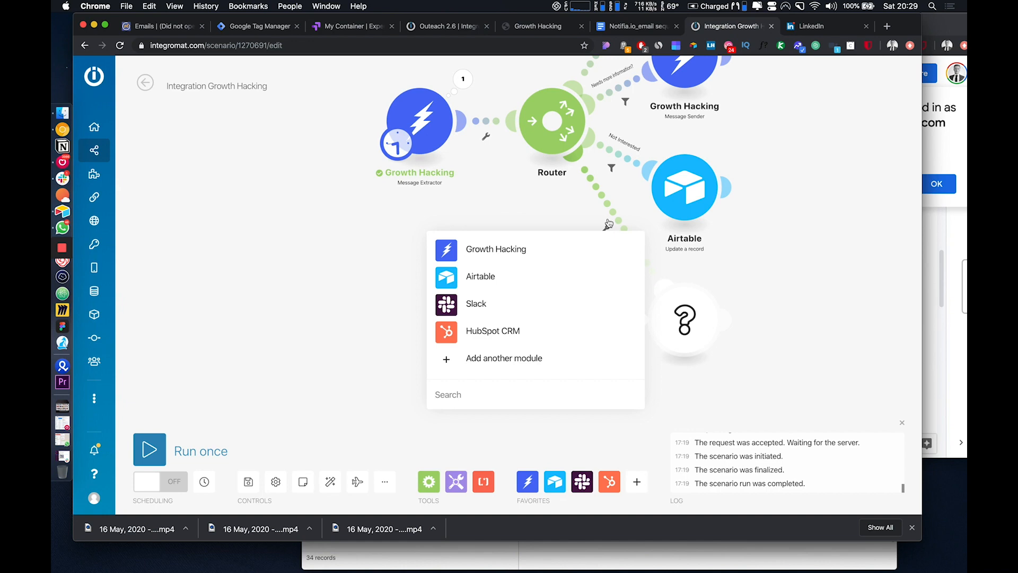
pyautogui.click(734, 259)
pyautogui.rightClick(689, 324)
pyautogui.click(730, 347)
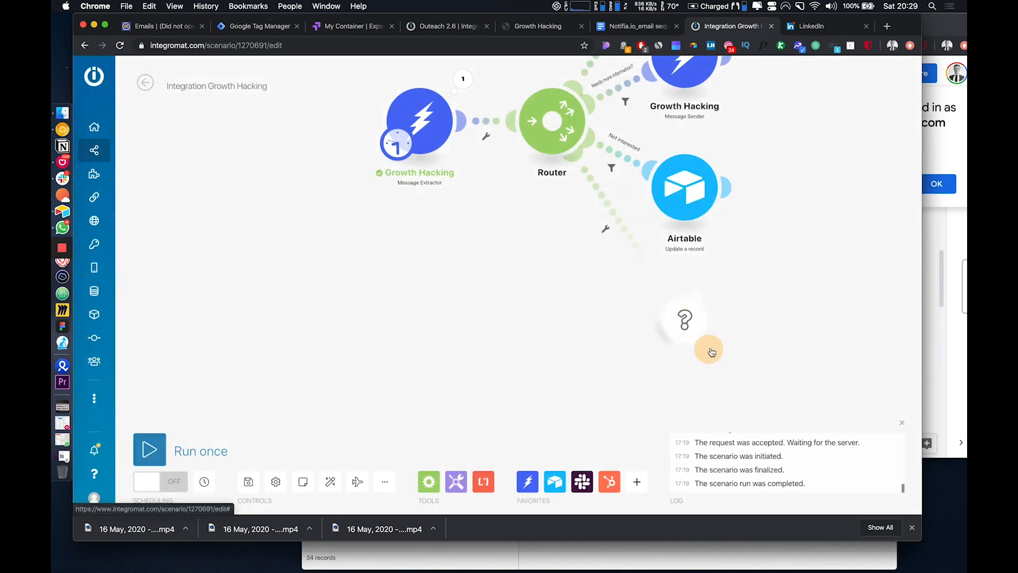
pyautogui.click(331, 481)
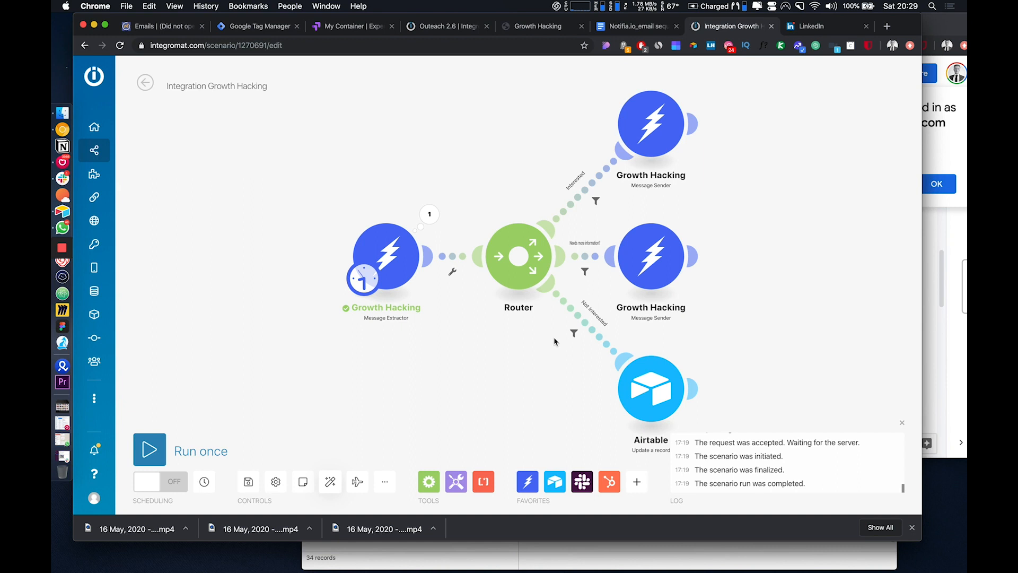
pyautogui.moveTo(534, 386); pyautogui.dragTo(580, 359)
pyautogui.moveTo(437, 236); pyautogui.dragTo(379, 238)
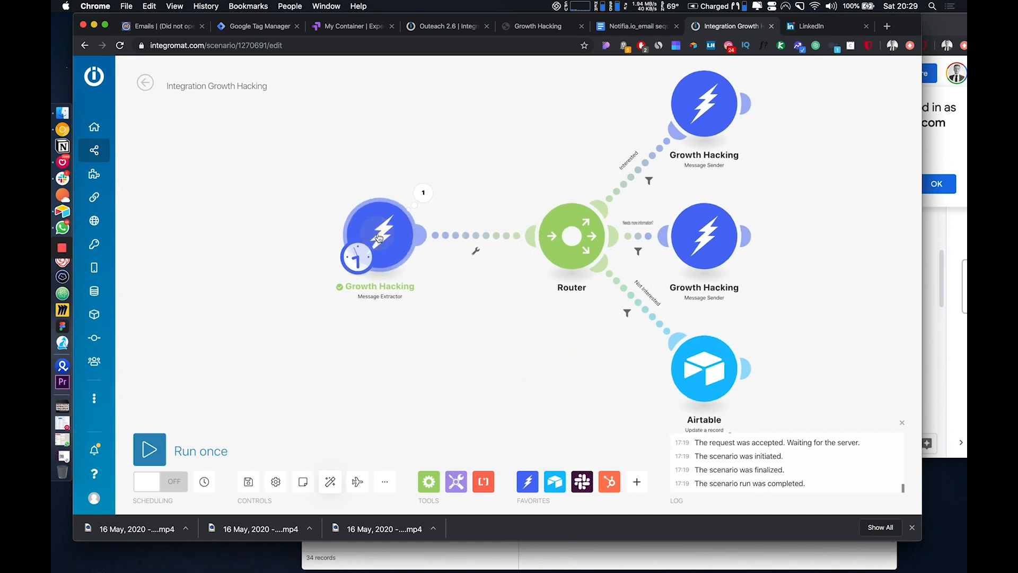
pyautogui.moveTo(512, 361); pyautogui.dragTo(525, 288)
pyautogui.click(593, 172)
pyautogui.moveTo(569, 349); pyautogui.dragTo(517, 320)
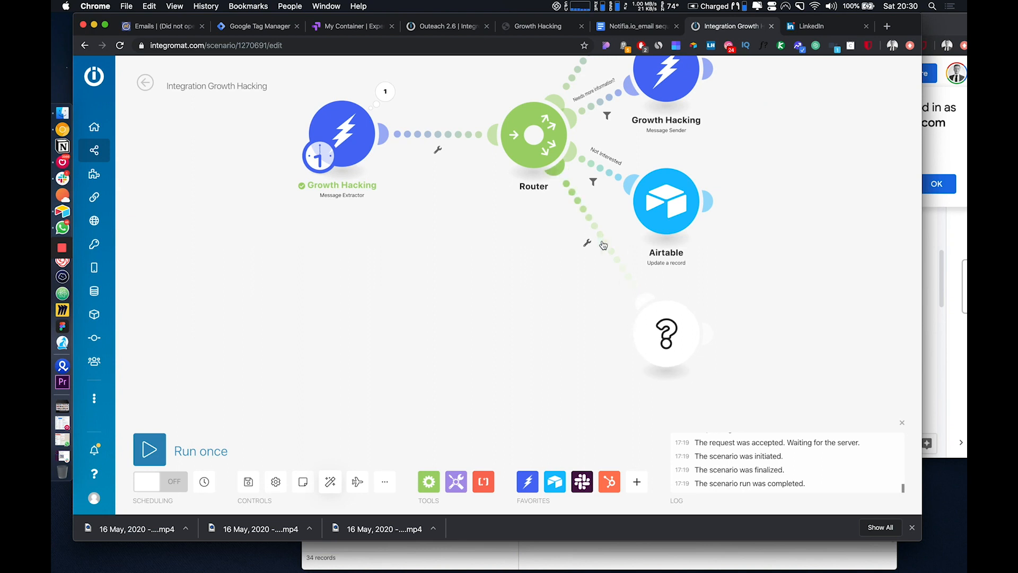
pyautogui.moveTo(565, 271); pyautogui.dragTo(525, 370)
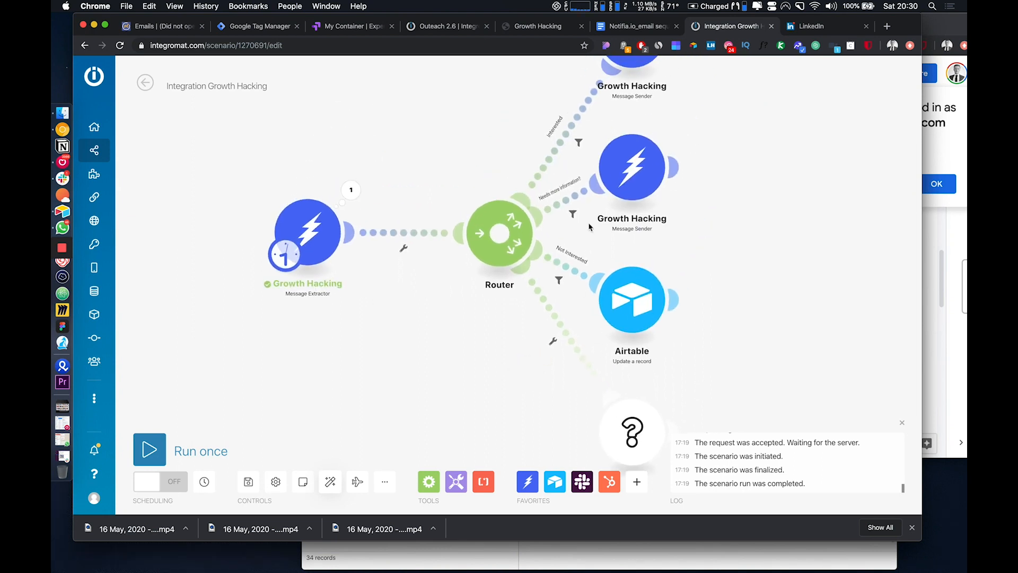
pyautogui.moveTo(510, 431); pyautogui.dragTo(505, 351)
pyautogui.click(607, 350)
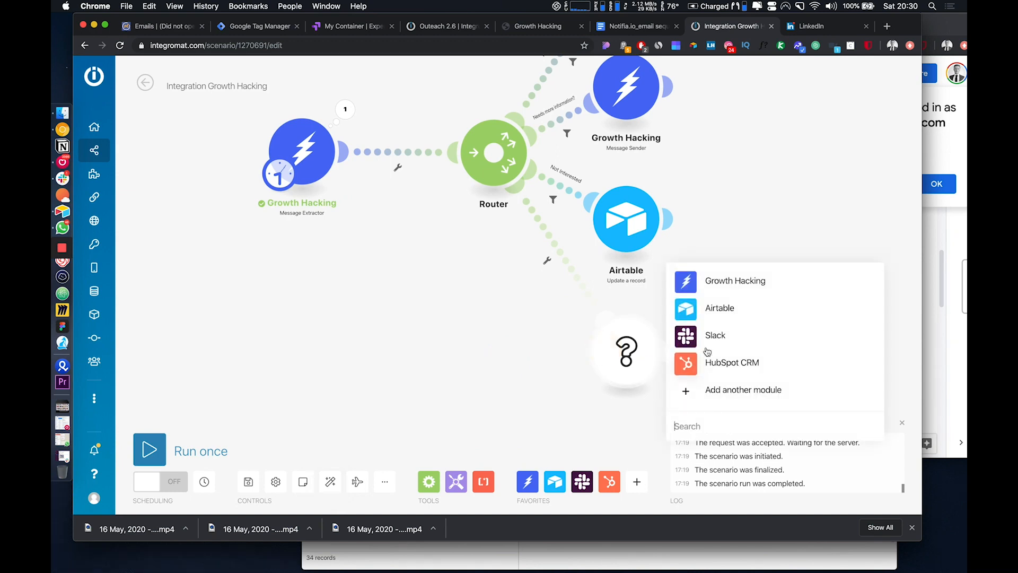
pyautogui.click(707, 351)
pyautogui.click(513, 329)
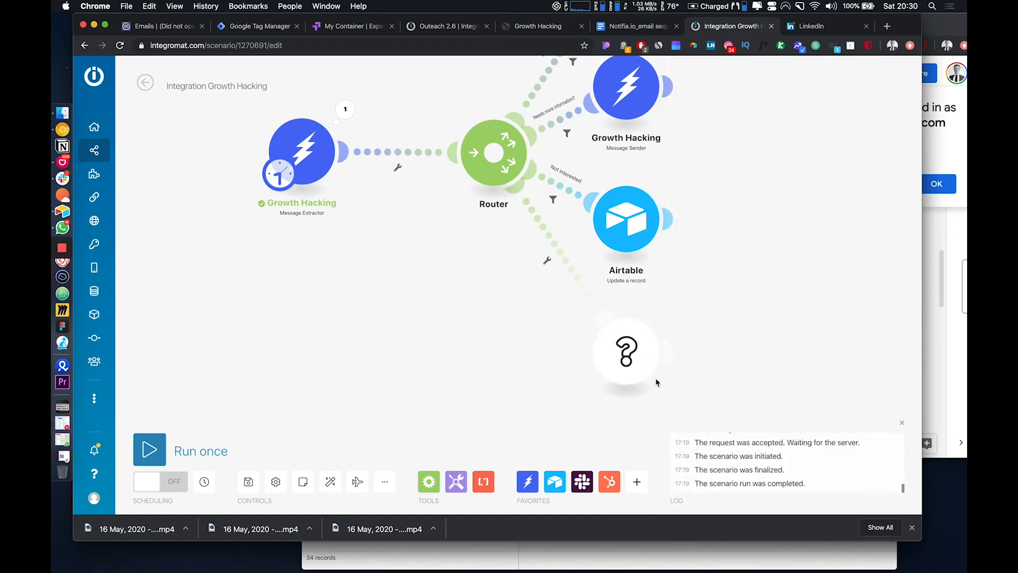
pyautogui.rightClick(627, 353)
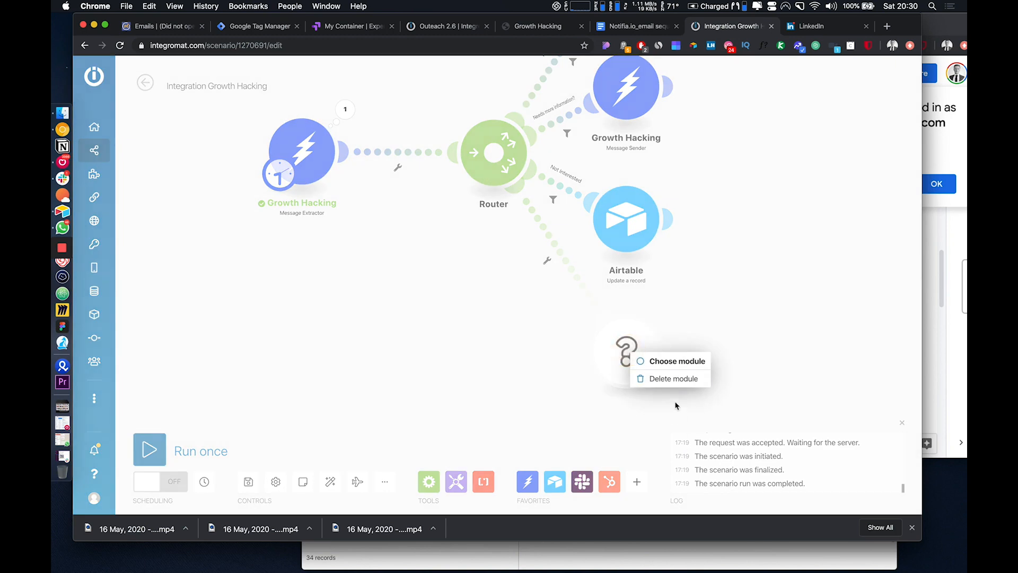
pyautogui.click(671, 381)
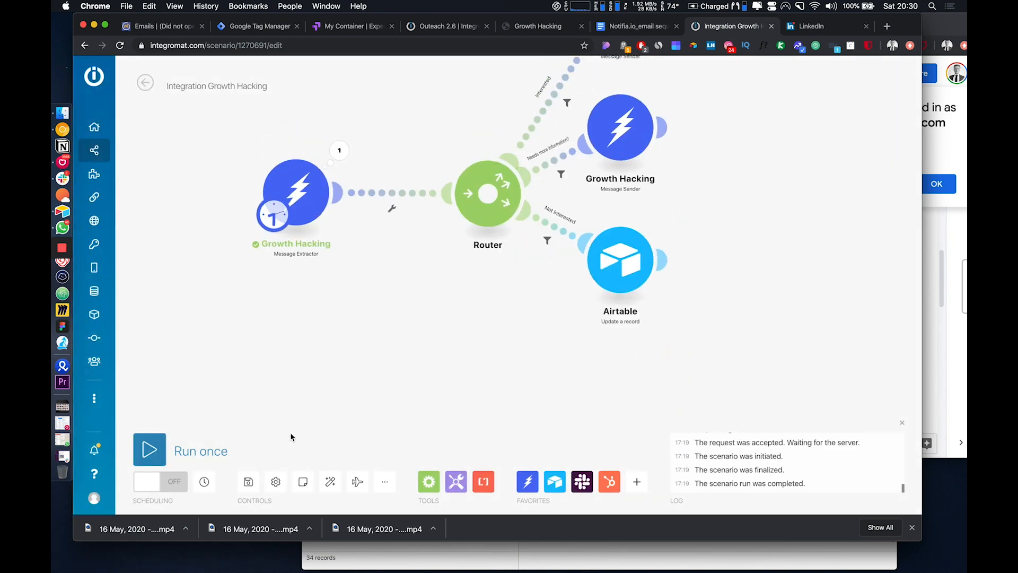
pyautogui.click(331, 481)
# Review the keyword rules in the Interested branch's filter and close it.
pyautogui.scroll(-3, 488, 334)
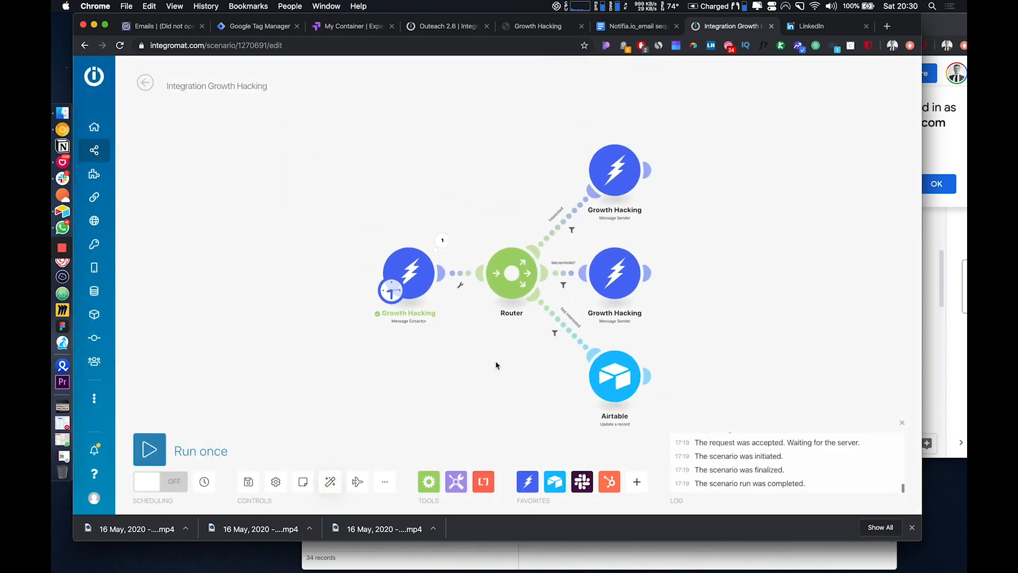
pyautogui.moveTo(500, 382); pyautogui.dragTo(488, 370)
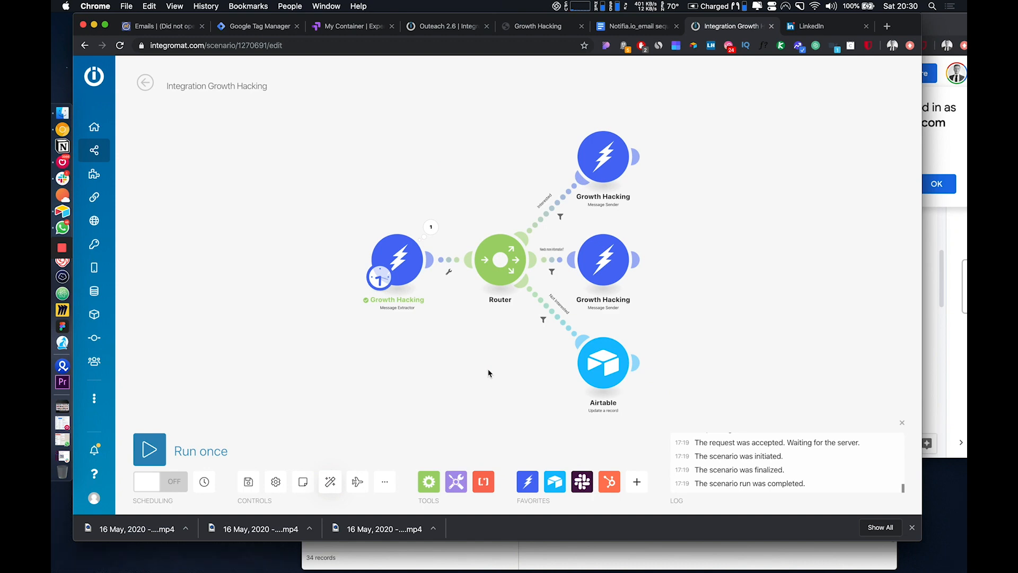
pyautogui.click(560, 217)
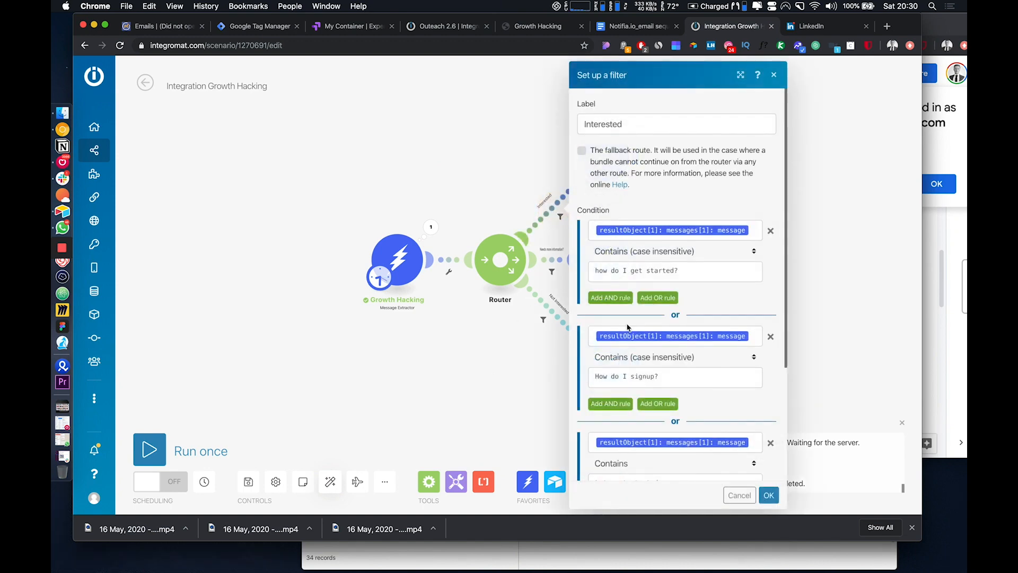
pyautogui.scroll(-5, 628, 329)
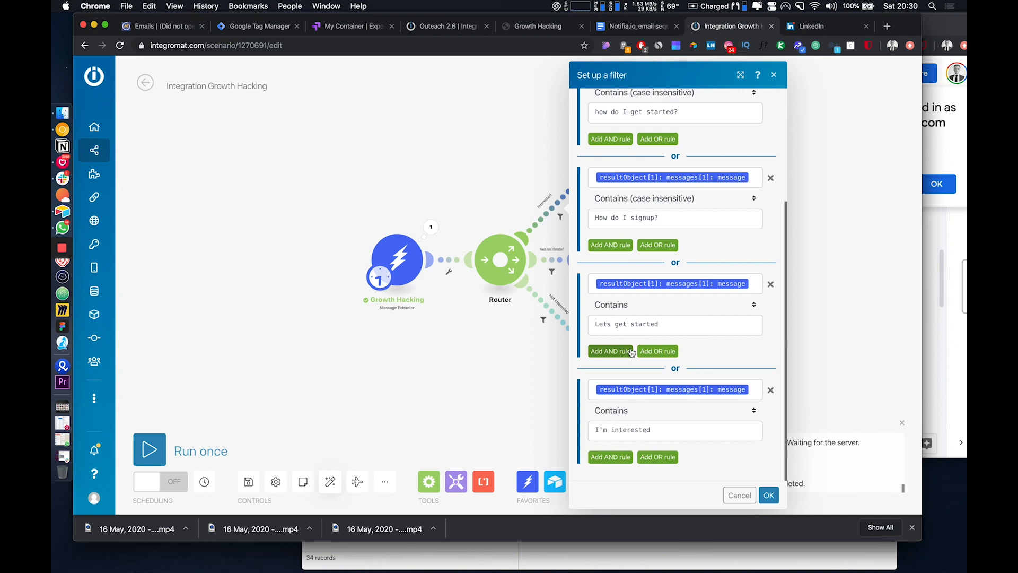
pyautogui.scroll(5, 699, 406)
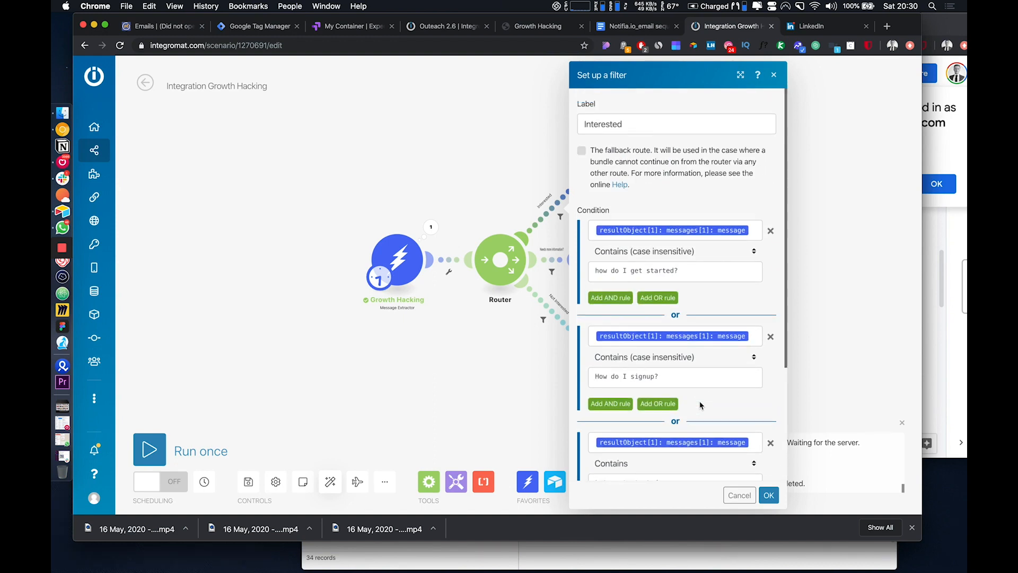
pyautogui.scroll(-5, 700, 406)
pyautogui.click(769, 495)
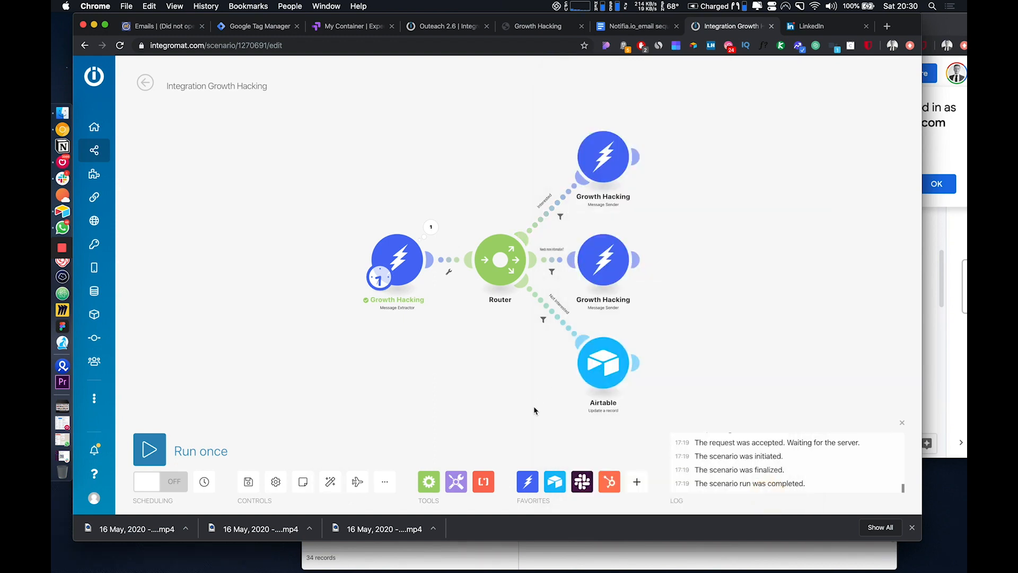
# Try to save the scenario, and move the Message Extractor module farther away from the router.
pyautogui.moveTo(534, 409); pyautogui.dragTo(511, 380)
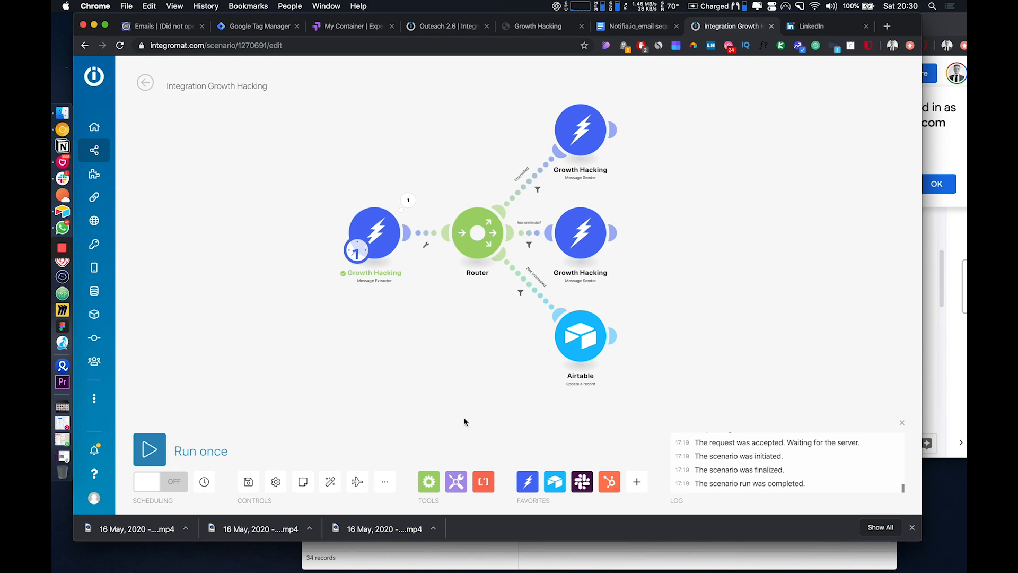
pyautogui.click(248, 482)
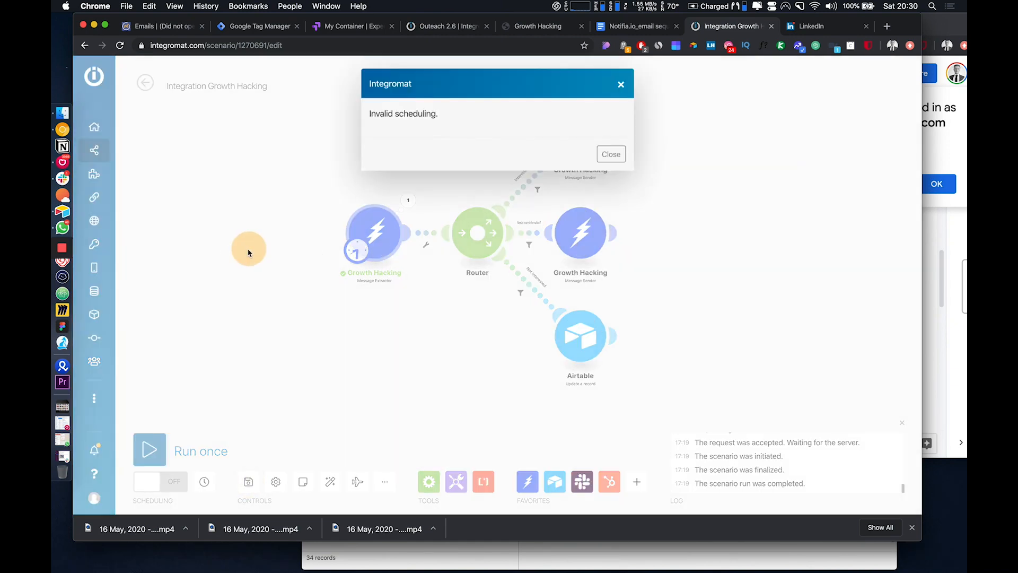
pyautogui.click(245, 245)
pyautogui.moveTo(375, 232); pyautogui.dragTo(262, 235)
pyautogui.moveTo(286, 292); pyautogui.dragTo(325, 292)
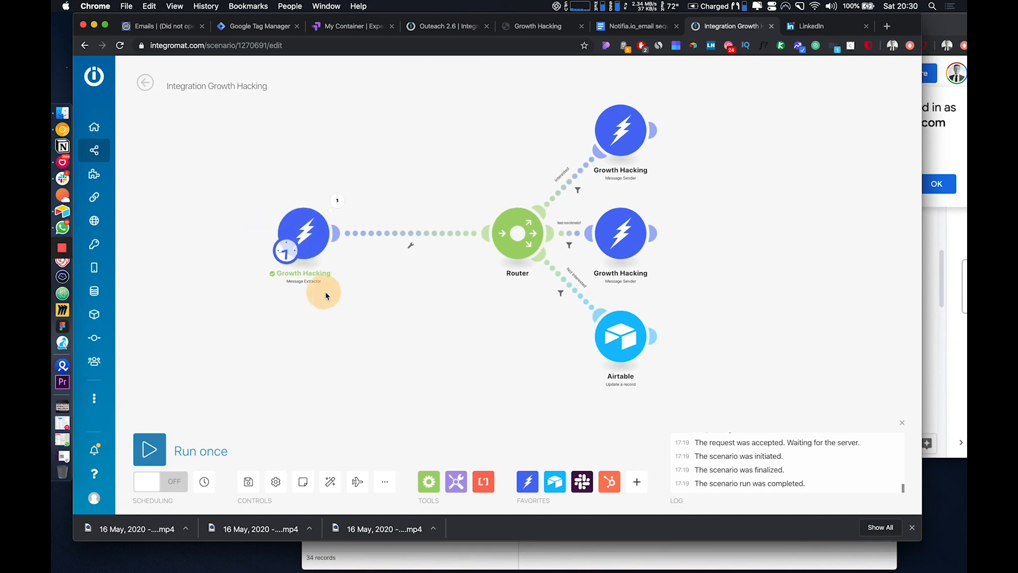
# Switch to the LinkedIn browser tab and search the web for "monkey learn".
pyautogui.click(818, 29)
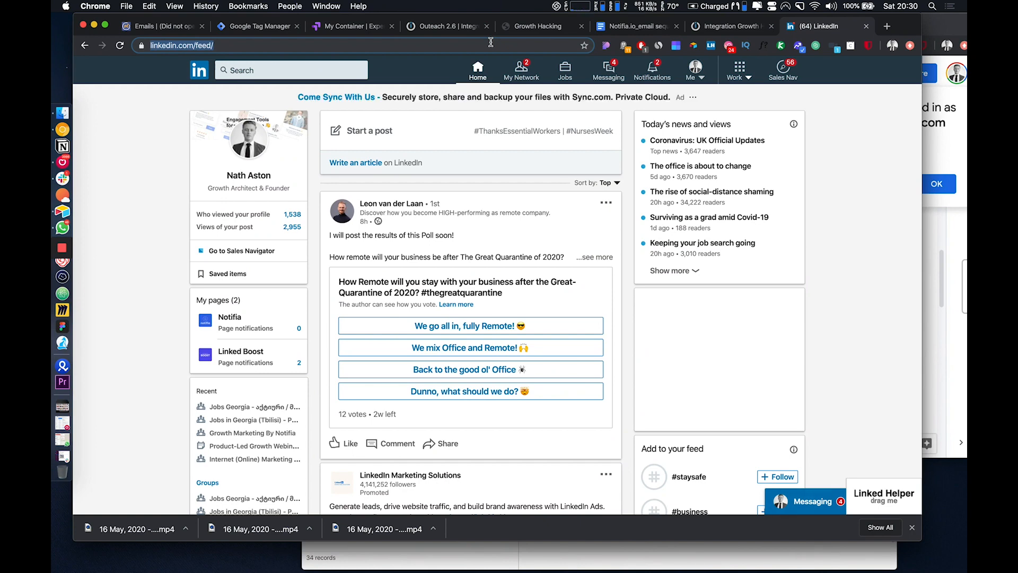
pyautogui.click(490, 42)
pyautogui.write('monke')
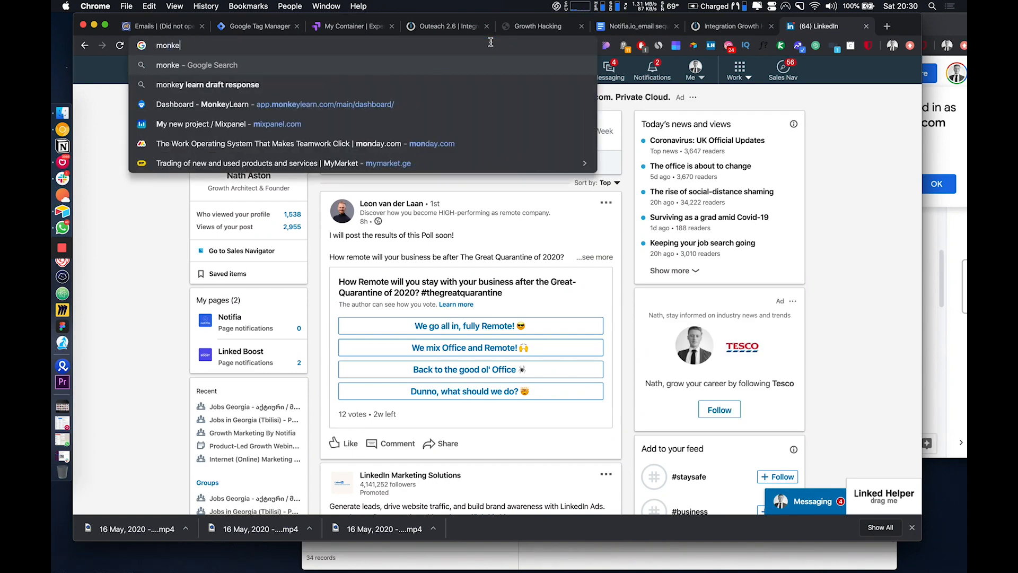
pyautogui.write('y learn')
pyautogui.press('Return')
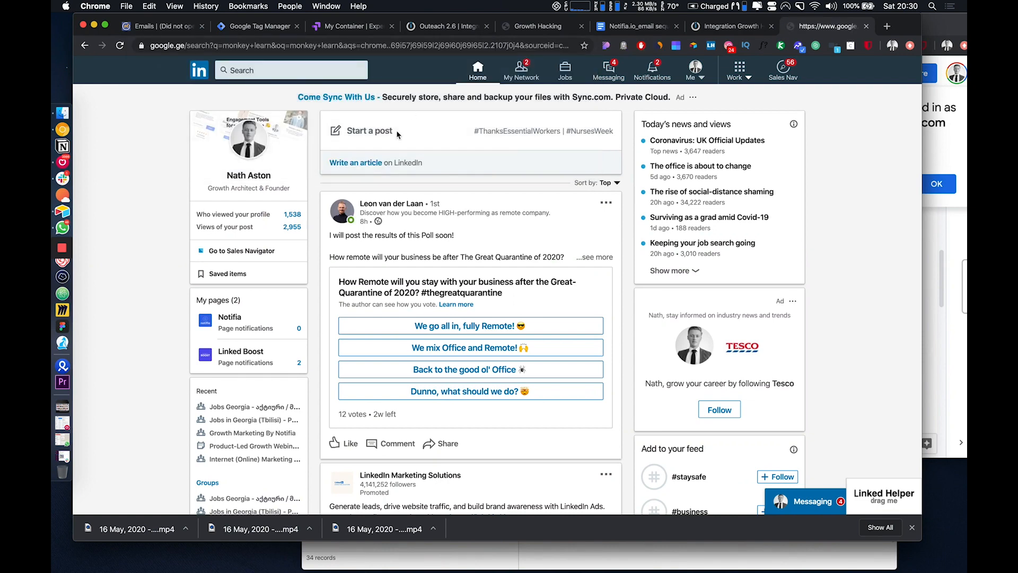
# Log in to MonkeyLearn, then open the Outbound Sales Response Classifier and review its demo text, tag and confidence.
pyautogui.click(273, 191)
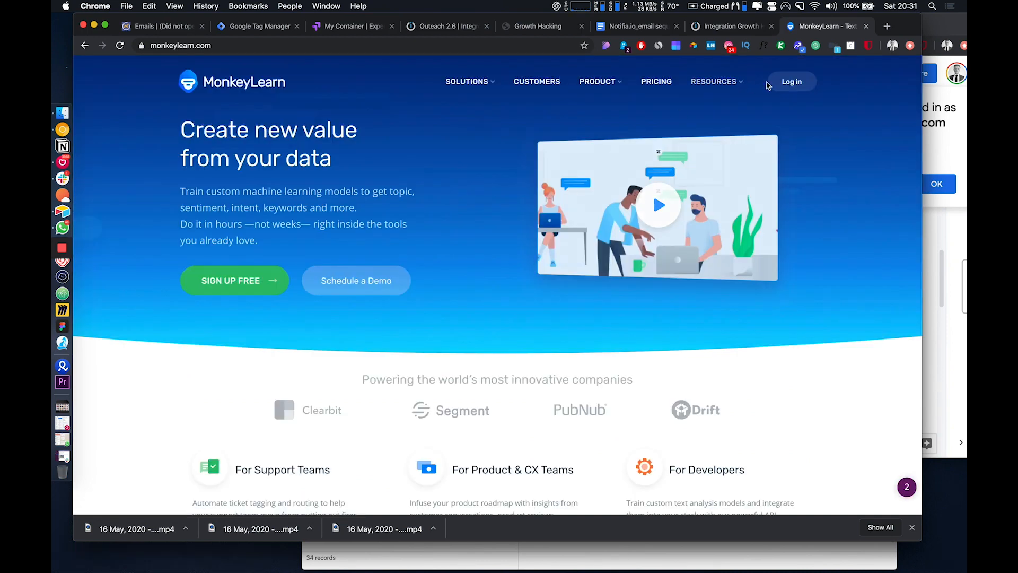
pyautogui.click(791, 81)
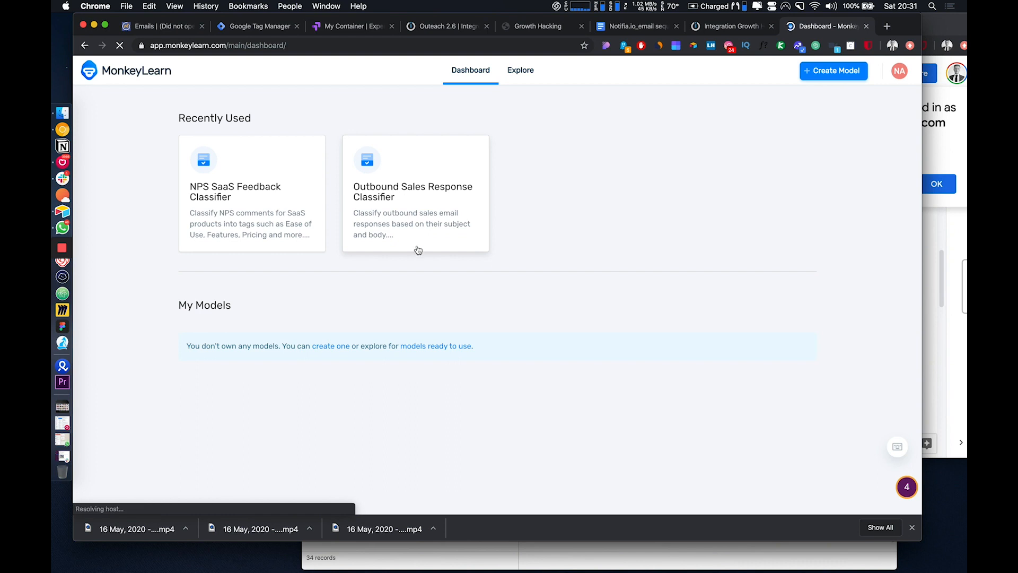
pyautogui.click(381, 204)
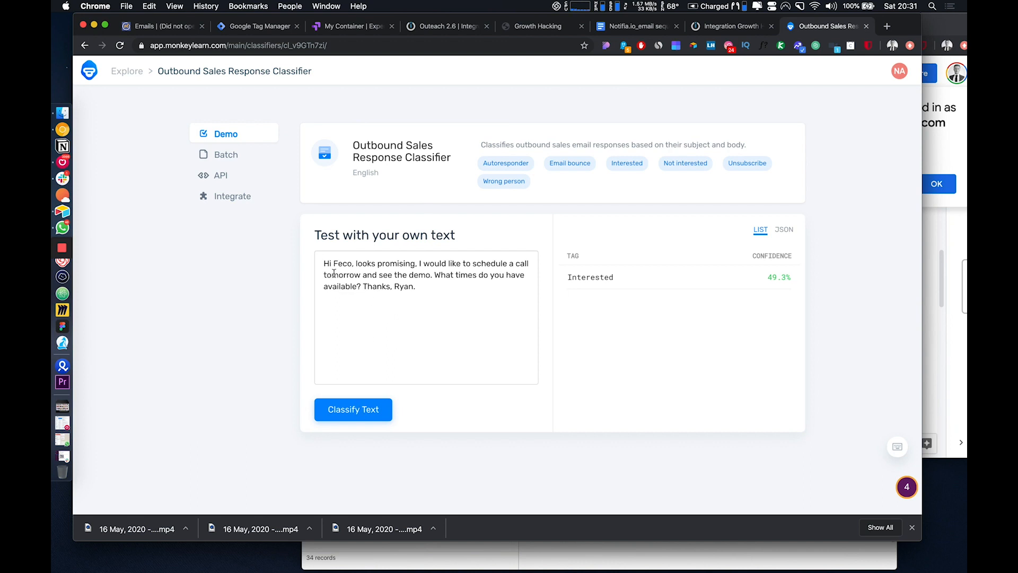
pyautogui.moveTo(325, 264); pyautogui.dragTo(291, 229)
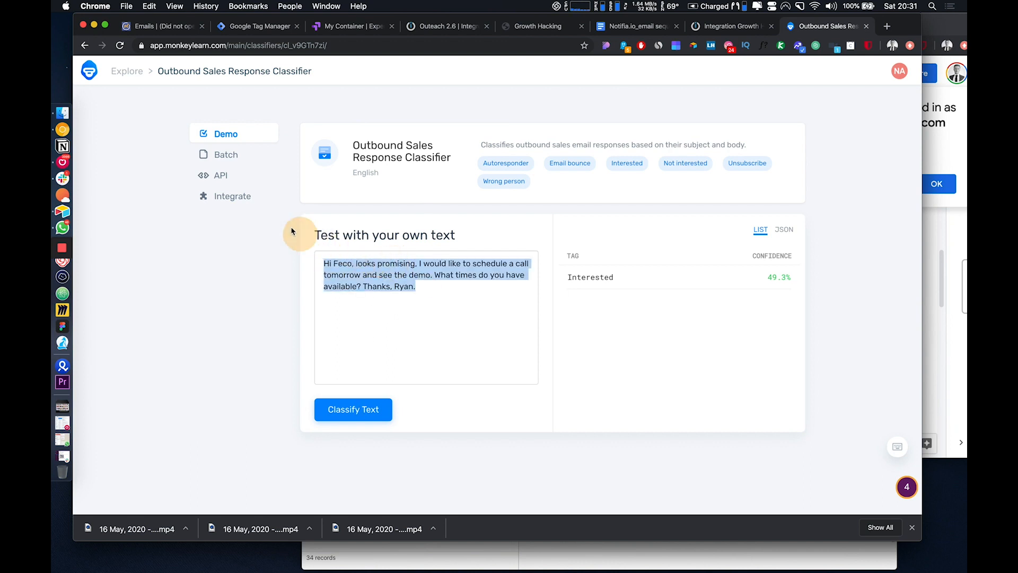
pyautogui.click(678, 304)
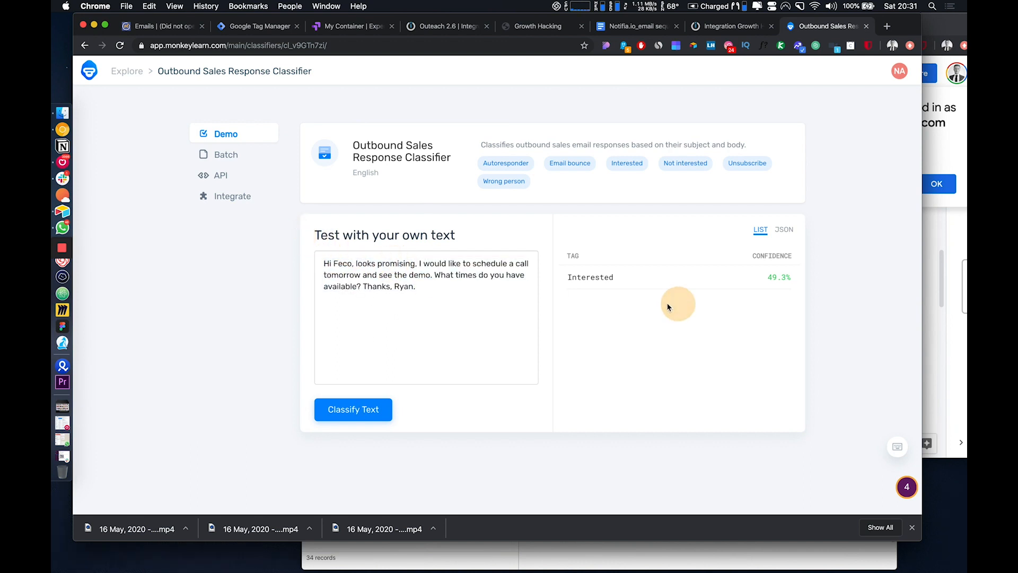
pyautogui.click(774, 222)
pyautogui.doubleClick(775, 277)
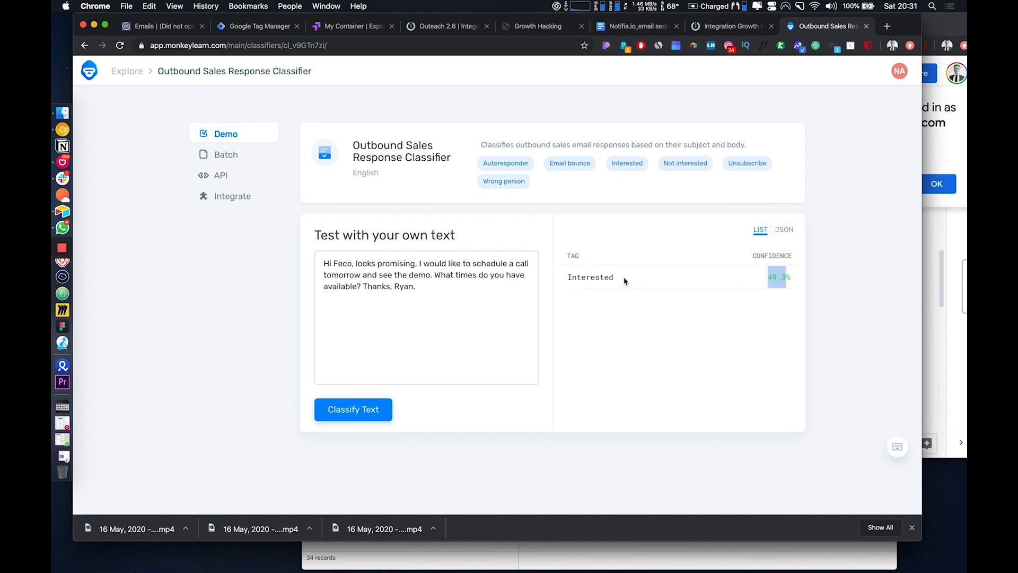
# Open the classifier's API documentation and copy the POST request URL.
pyautogui.click(246, 177)
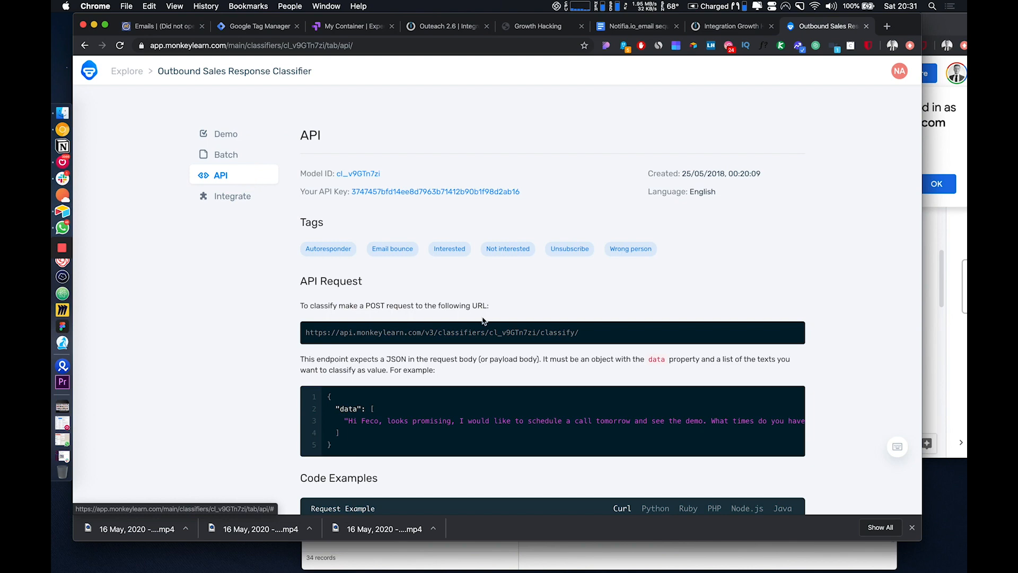
pyautogui.scroll(-5, 483, 321)
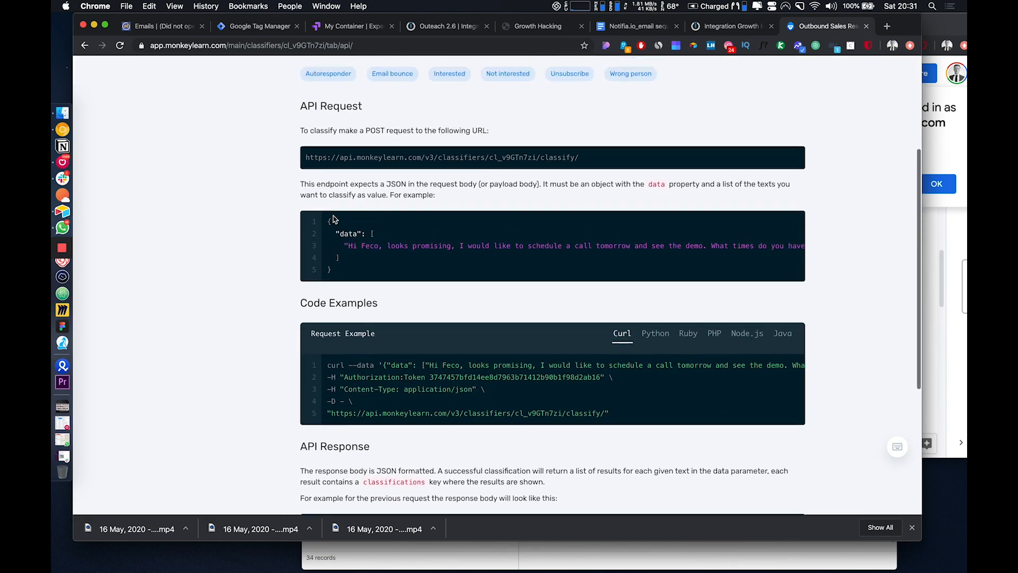
pyautogui.scroll(1, 334, 219)
pyautogui.tripleClick(459, 178)
pyautogui.press('super+c')
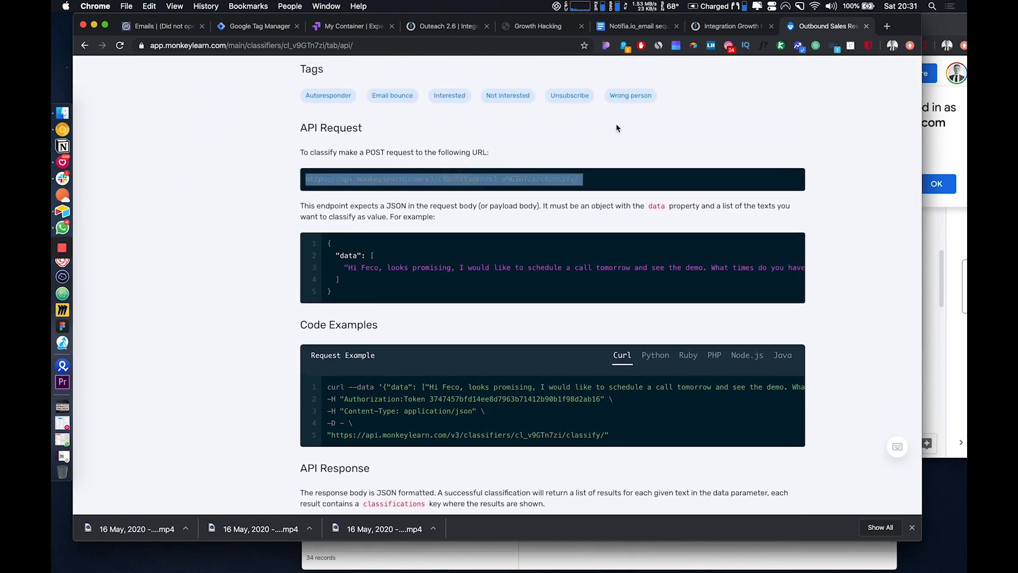
# In the Integromat scenario, insert an HTTP "Make a request" module between the Message Extractor and the Router.
pyautogui.click(732, 26)
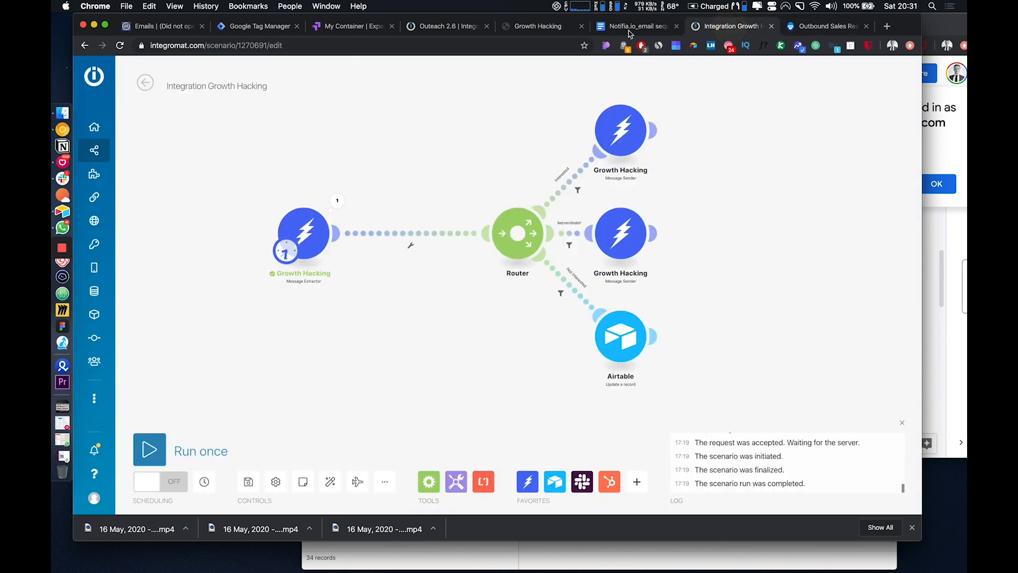
pyautogui.click(417, 235)
pyautogui.click(456, 296)
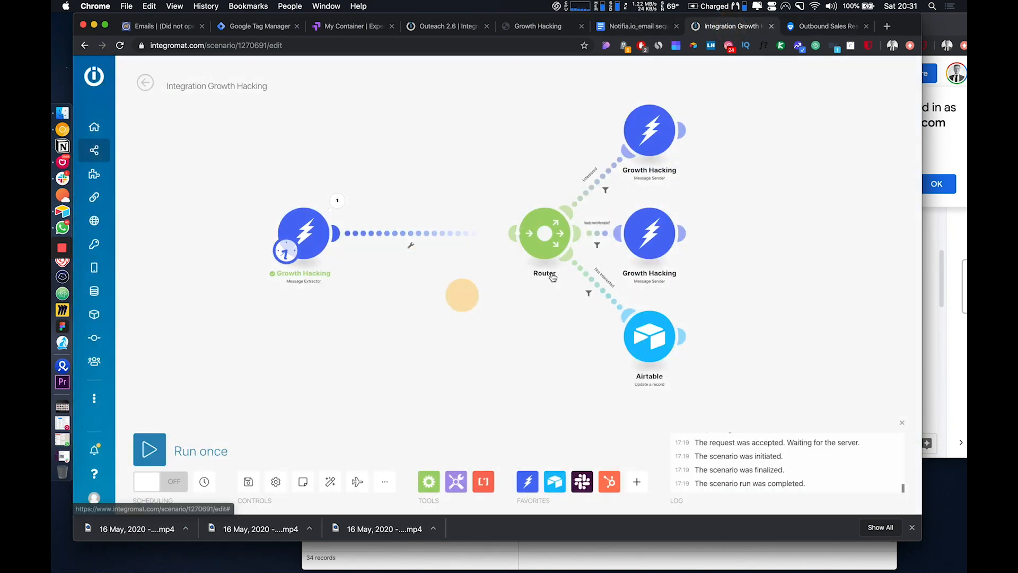
pyautogui.write('h')
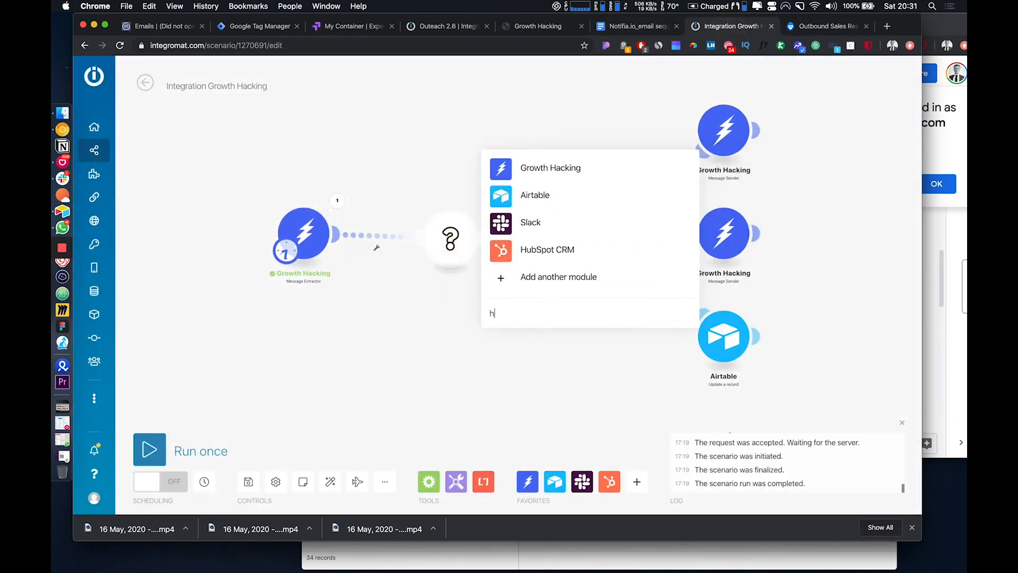
pyautogui.write('ttp')
pyautogui.click(575, 209)
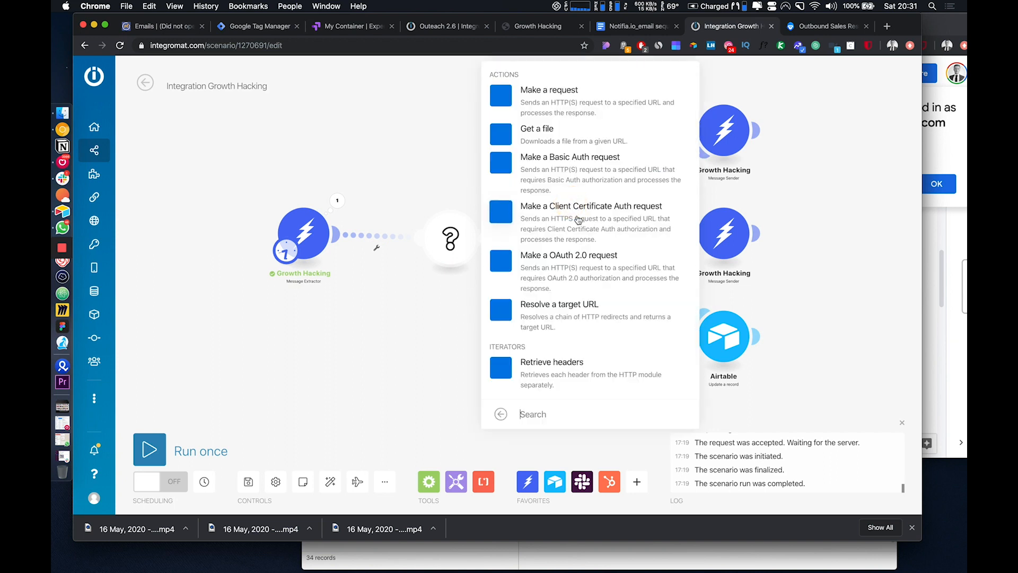
pyautogui.click(576, 100)
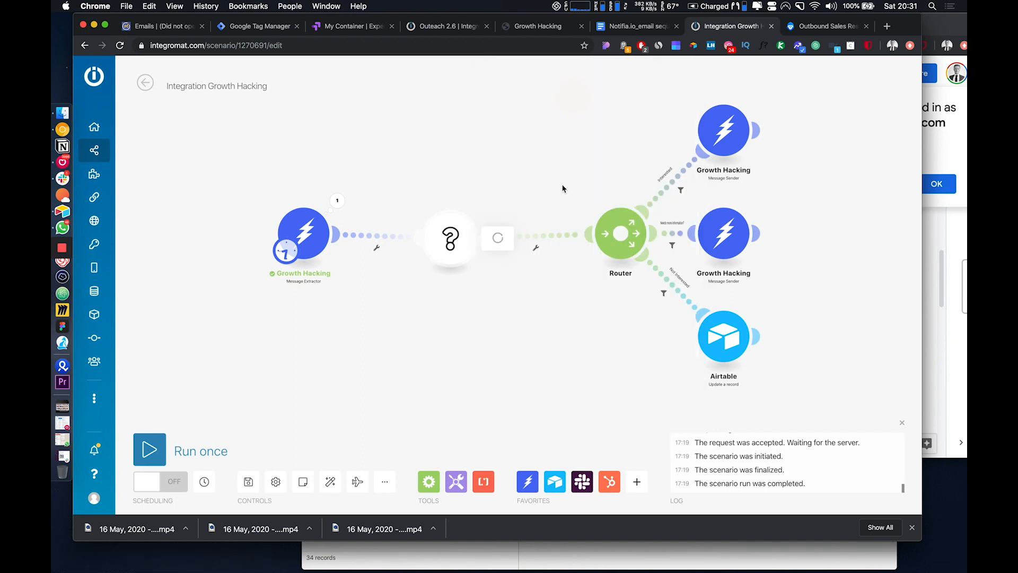
pyautogui.click(822, 27)
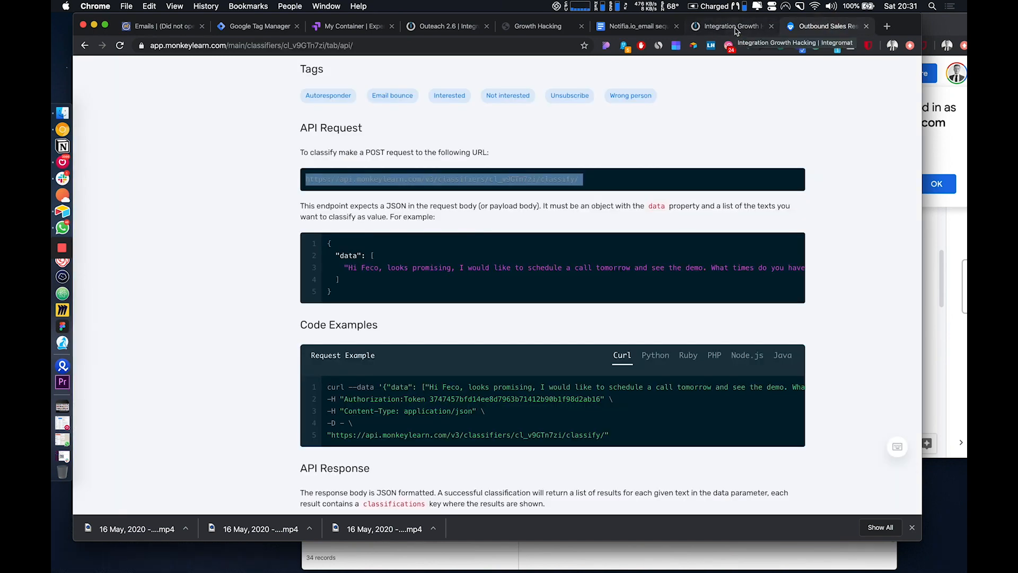
pyautogui.click(736, 29)
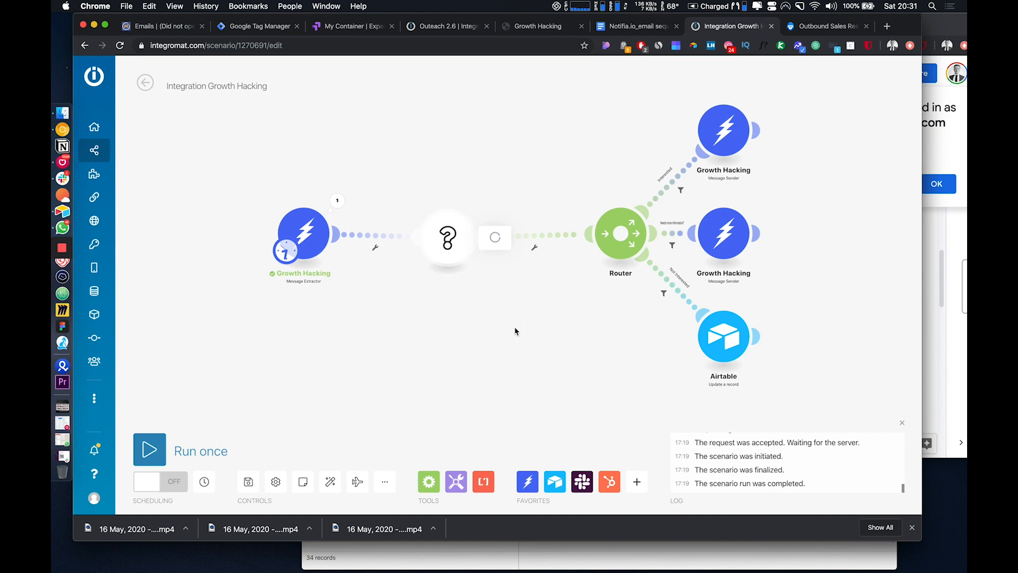
pyautogui.click(539, 120)
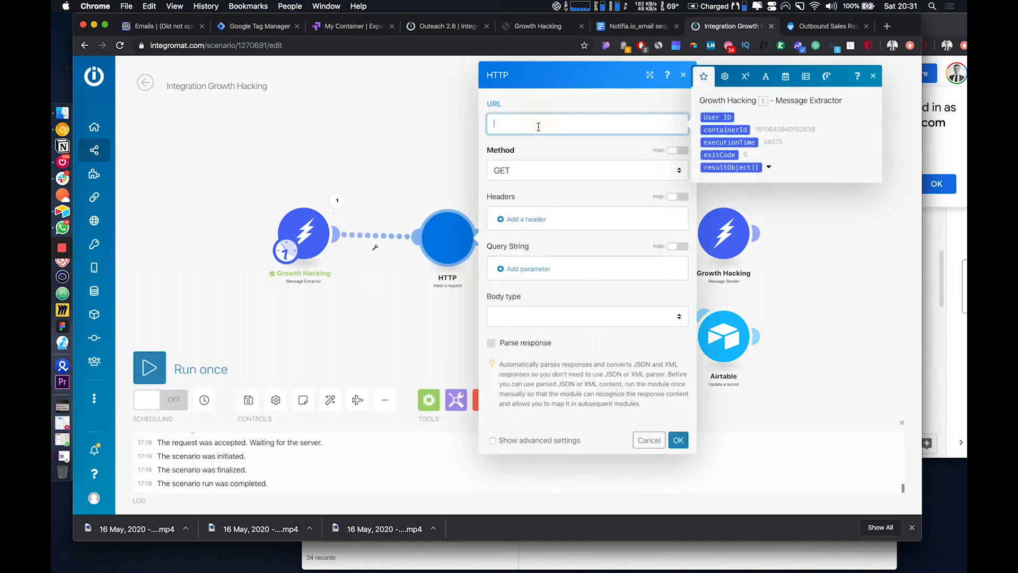
pyautogui.press('super+v')
pyautogui.click(531, 182)
pyautogui.click(529, 205)
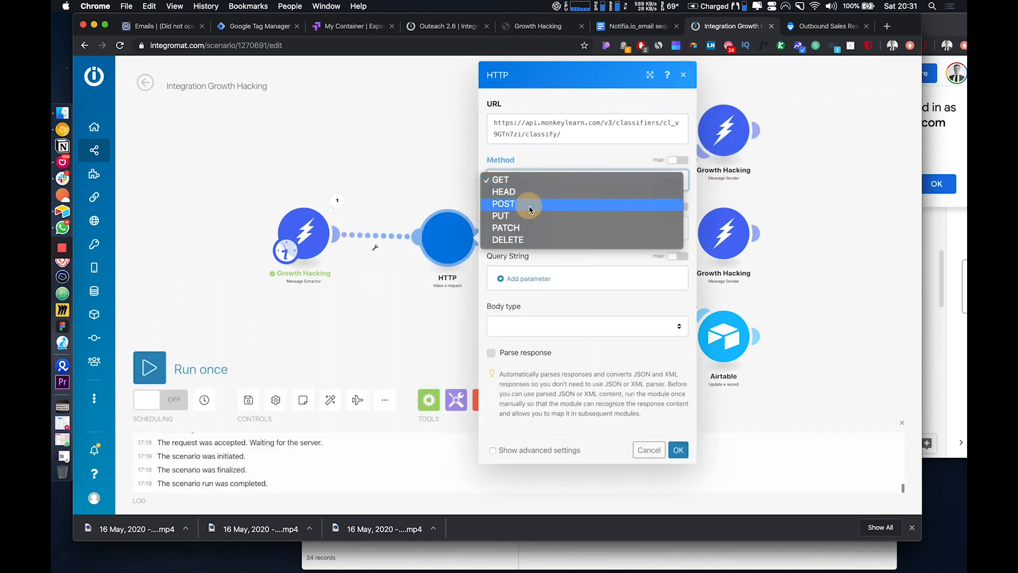
# Copy the authorization token value, including the word Token, from MonkeyLearn's Curl request example.
pyautogui.click(825, 26)
pyautogui.scroll(-1, 546, 352)
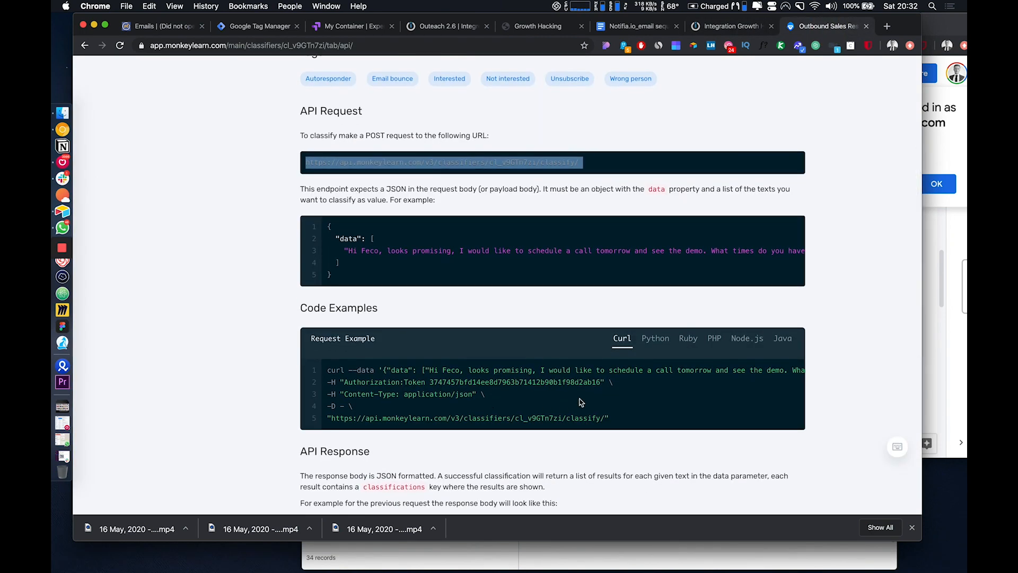
pyautogui.moveTo(601, 382); pyautogui.dragTo(403, 383)
pyautogui.press('super+c')
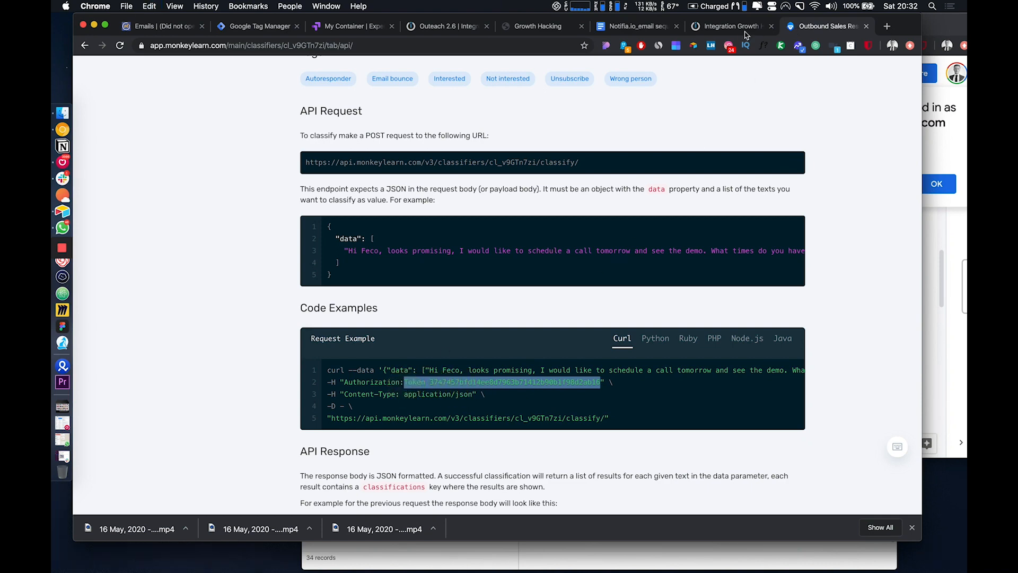
# Add an Authorization header to the HTTP request with the copied API token as its value.
pyautogui.click(695, 26)
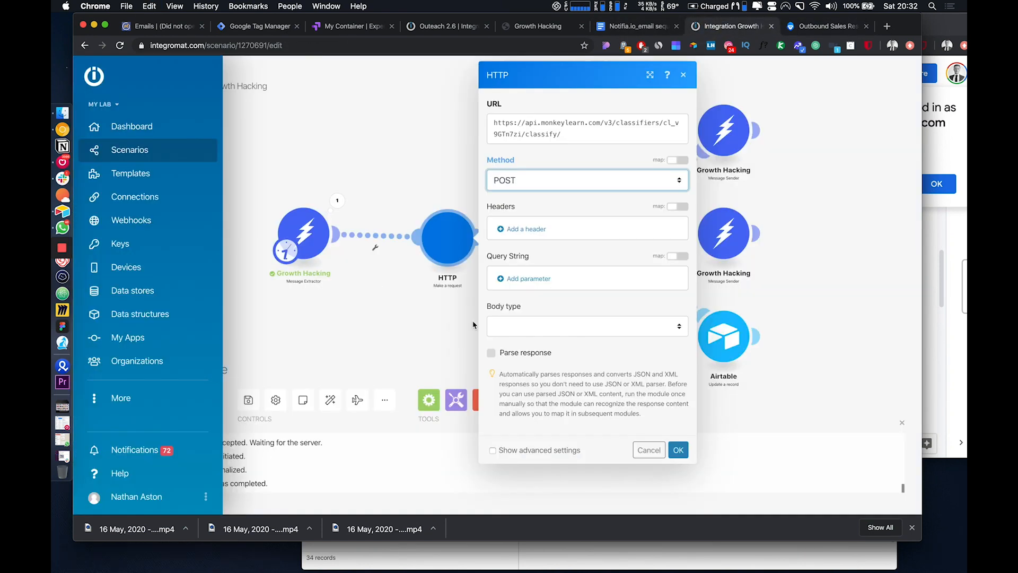
pyautogui.click(516, 231)
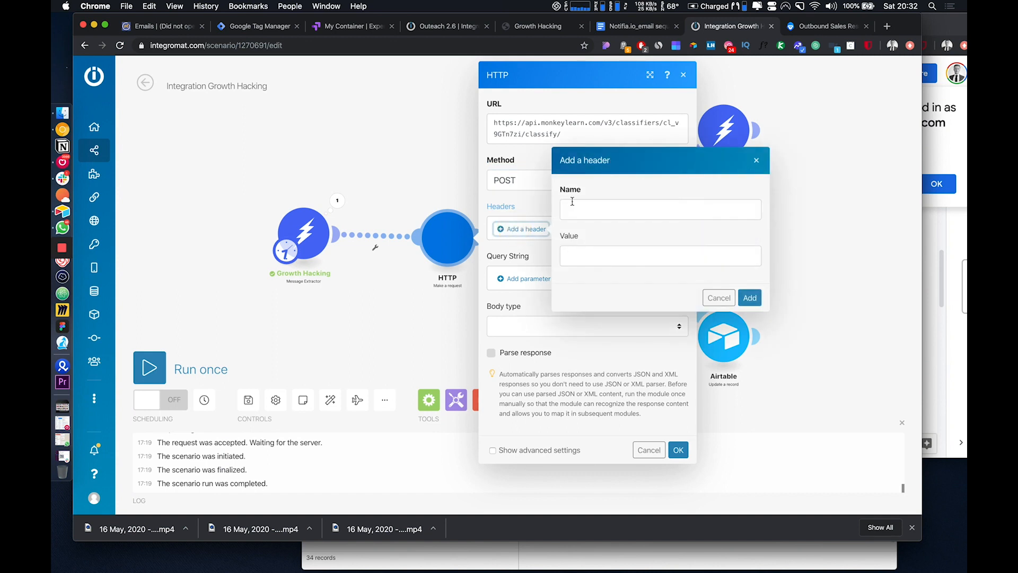
pyautogui.click(571, 203)
pyautogui.write('Authori')
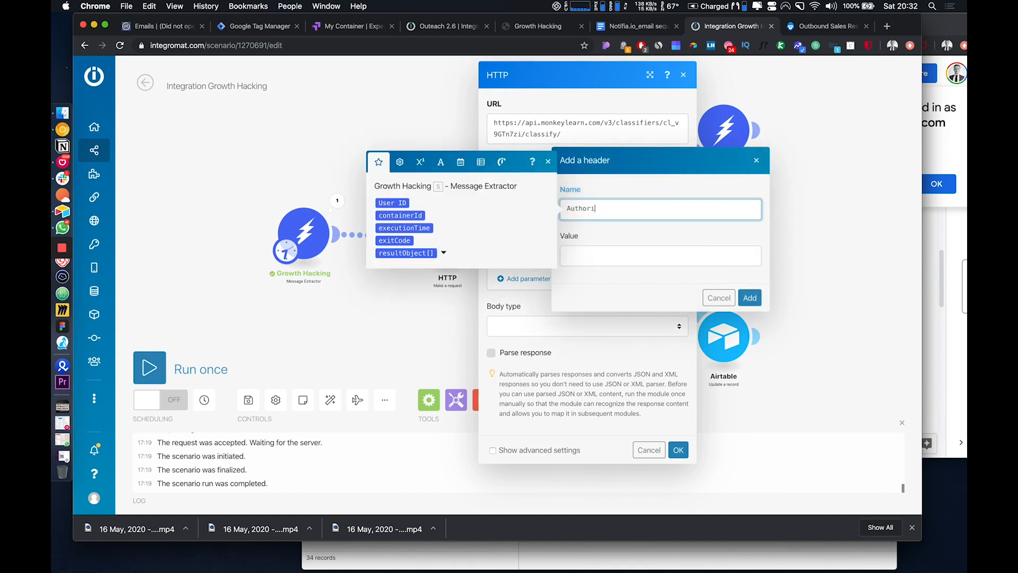
pyautogui.write('zation')
pyautogui.click(599, 266)
pyautogui.write('v')
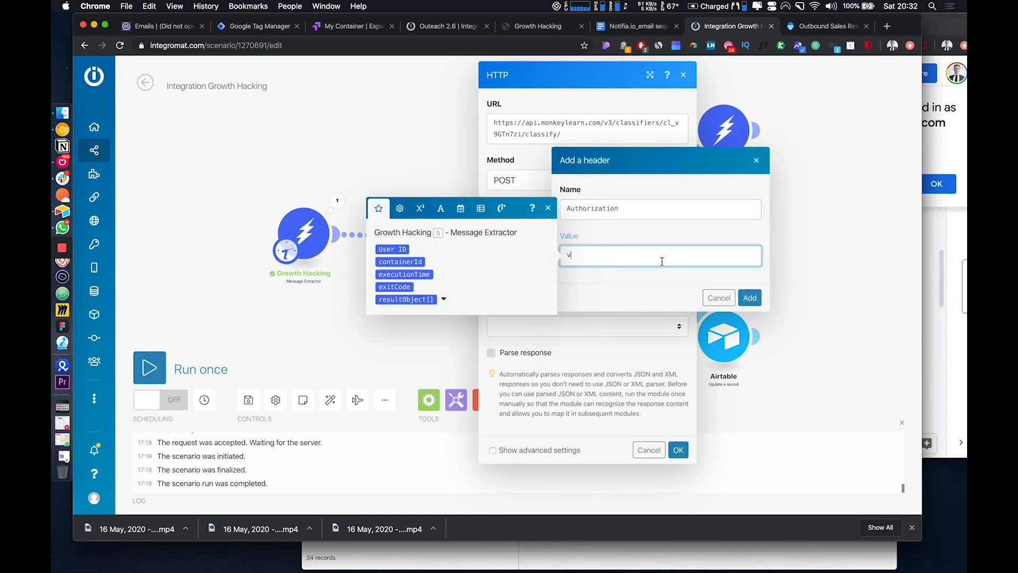
pyautogui.press('BackSpace')
pyautogui.press('super+v')
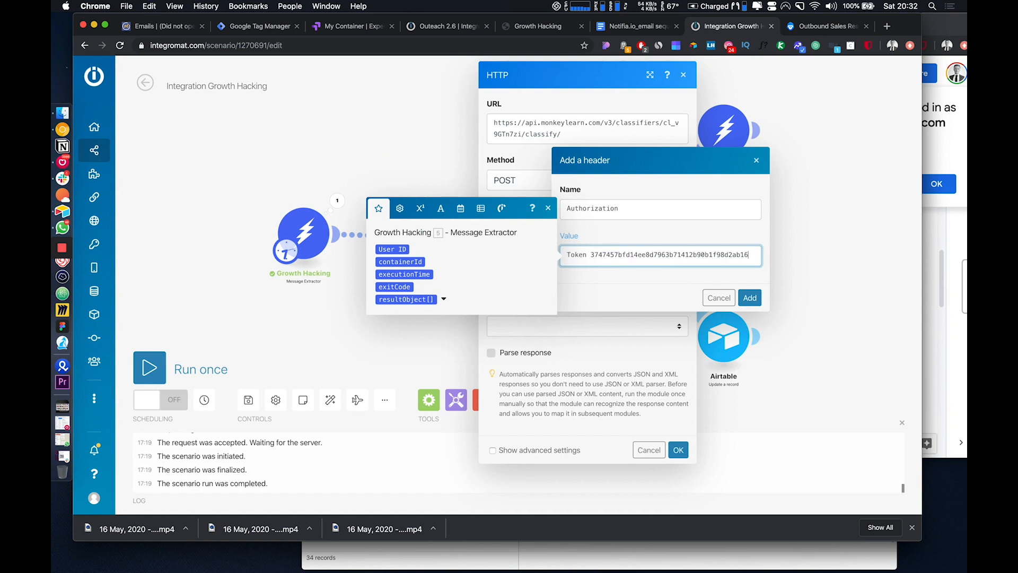
pyautogui.click(750, 298)
# Review MonkeyLearn's API request and response examples and copy the whole sample JSON request body containing the data list.
pyautogui.click(815, 31)
pyautogui.scroll(-1, 501, 371)
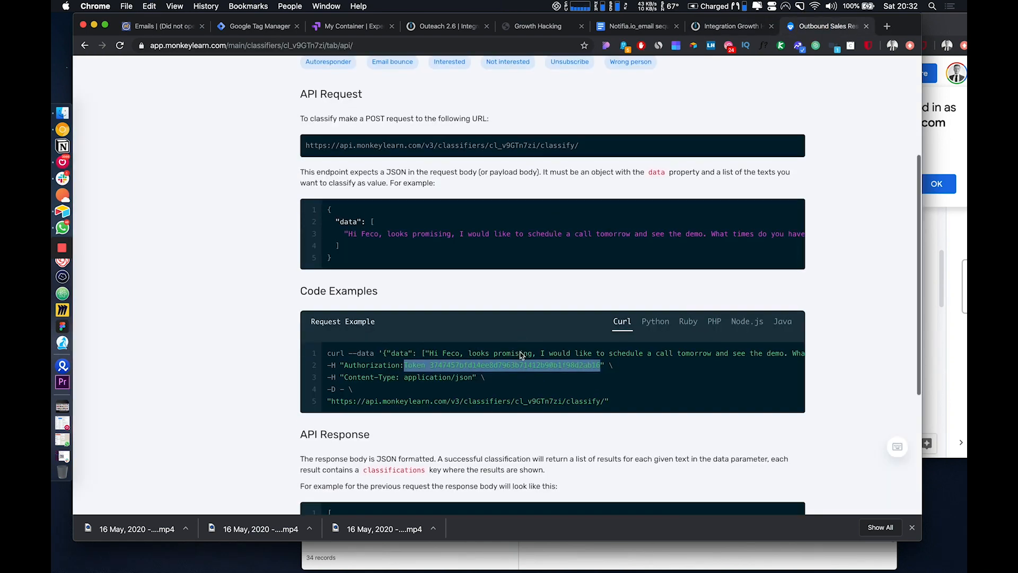
pyautogui.click(500, 396)
pyautogui.scroll(-3, 501, 396)
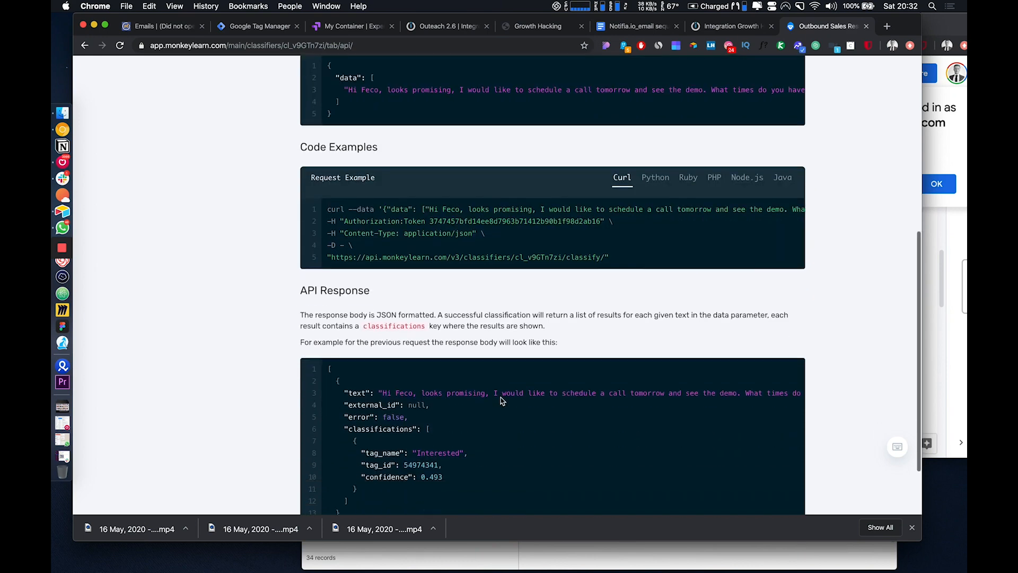
pyautogui.scroll(3, 501, 396)
pyautogui.scroll(3, 500, 397)
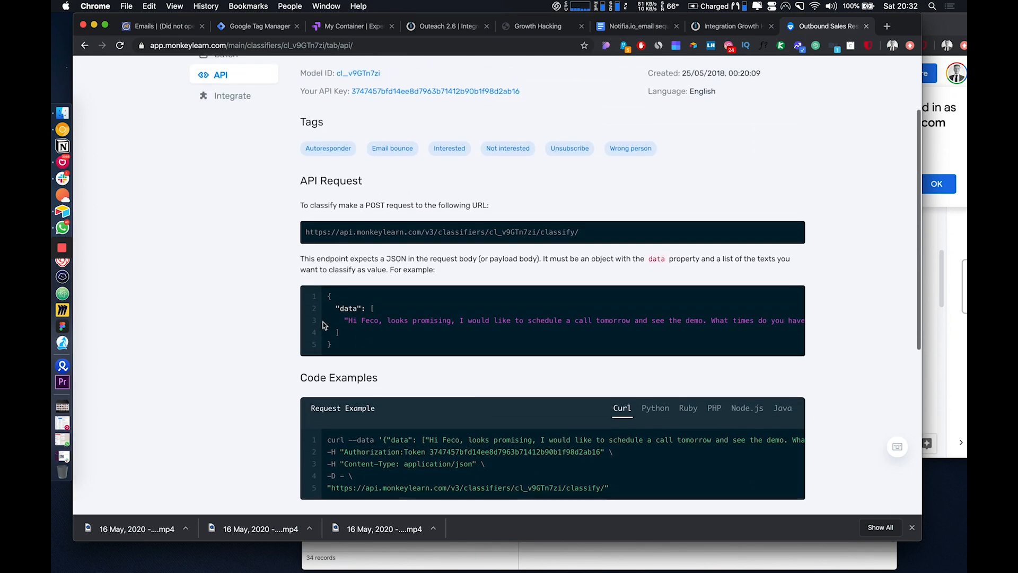
pyautogui.click(336, 344)
pyautogui.moveTo(337, 330); pyautogui.dragTo(327, 295)
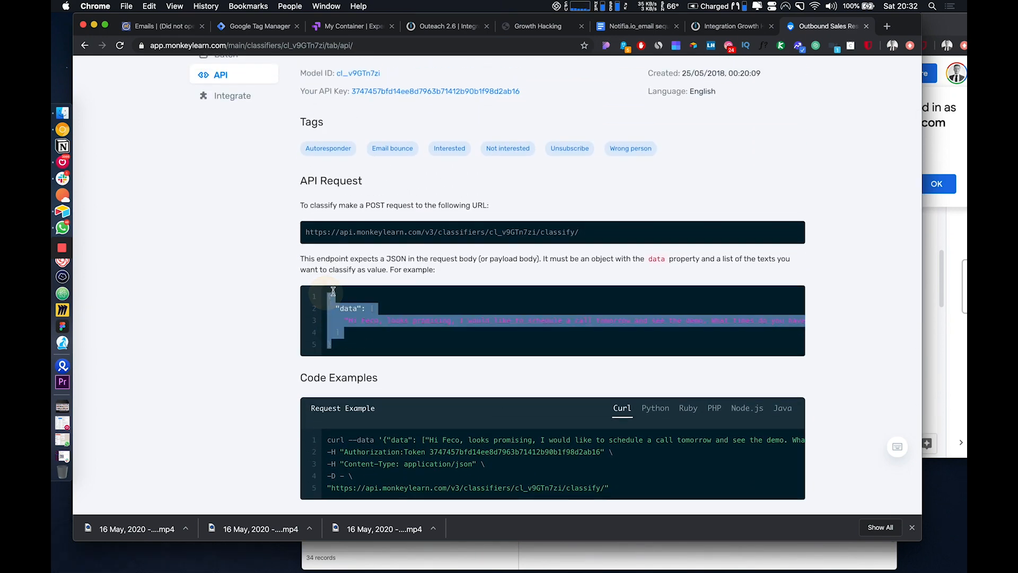
# Set the HTTP request's body type to Raw and its content type to JSON (application/json).
pyautogui.click(734, 28)
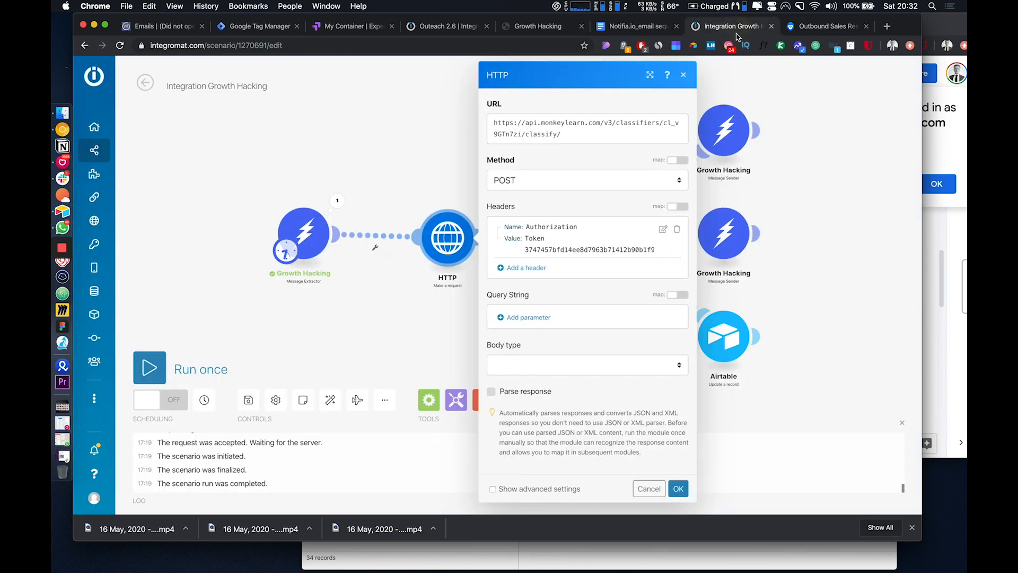
pyautogui.click(536, 365)
pyautogui.click(538, 366)
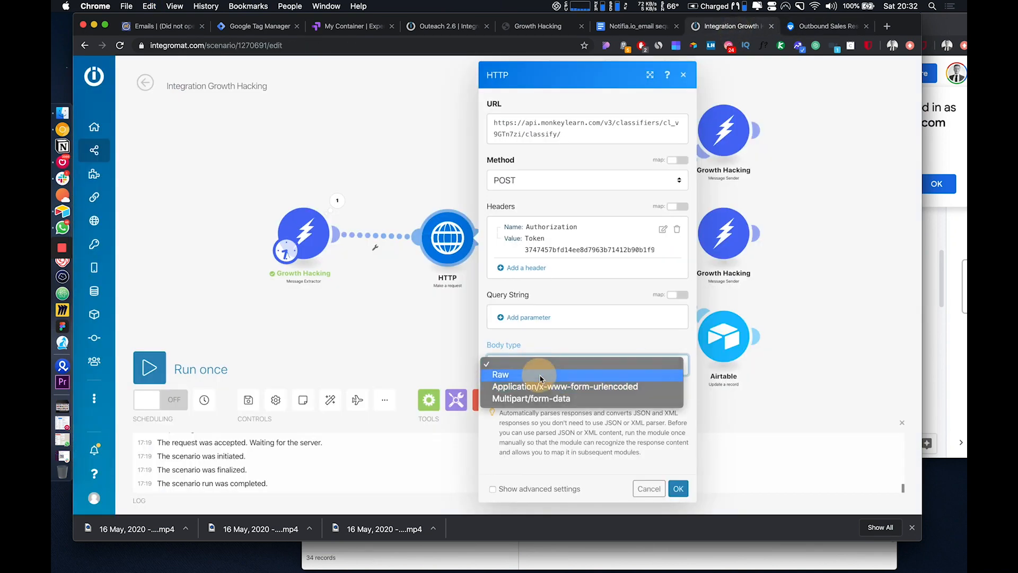
pyautogui.click(534, 416)
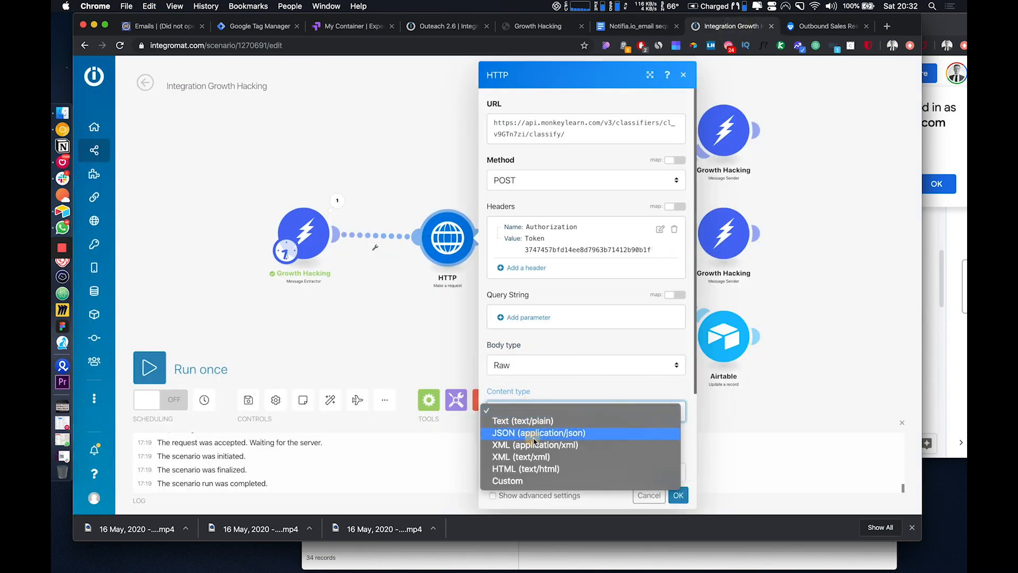
pyautogui.click(535, 432)
# Paste the sample JSON body into the request content and place the cursor at the start of its sample message.
pyautogui.scroll(-3, 535, 371)
pyautogui.click(535, 356)
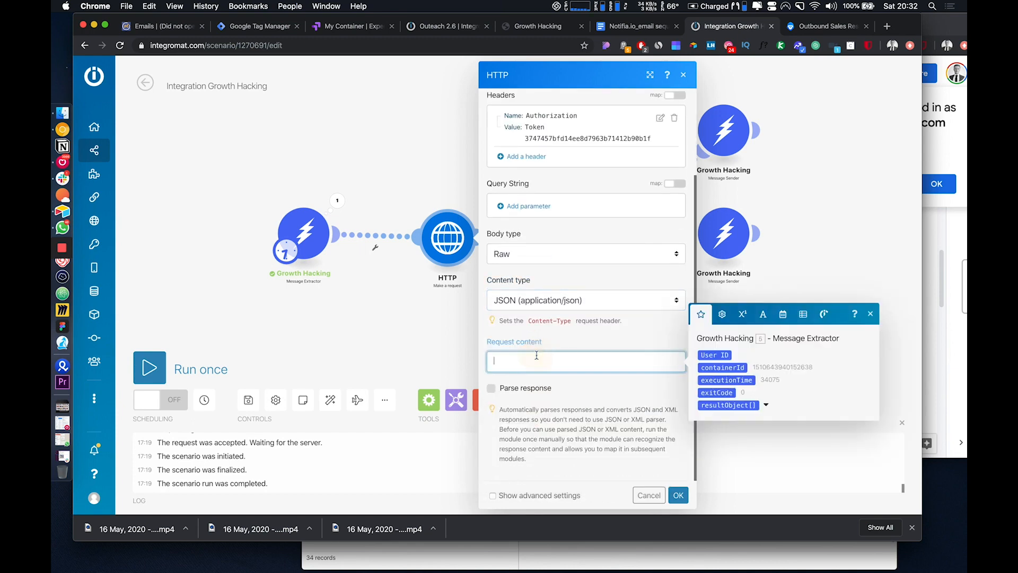
pyautogui.write('{   "data": [     "Hi Feco, looks promising, I would like to schedule a call tomorrow and see the demo. What times do you have available? Thanks, Ryan.",   ] }')
pyautogui.scroll(-2, 522, 366)
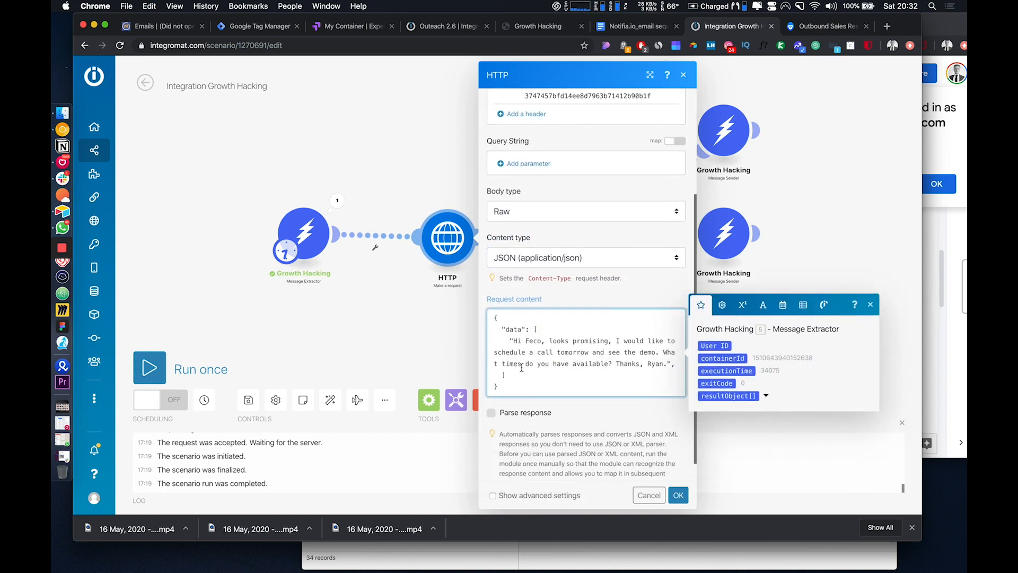
pyautogui.click(514, 340)
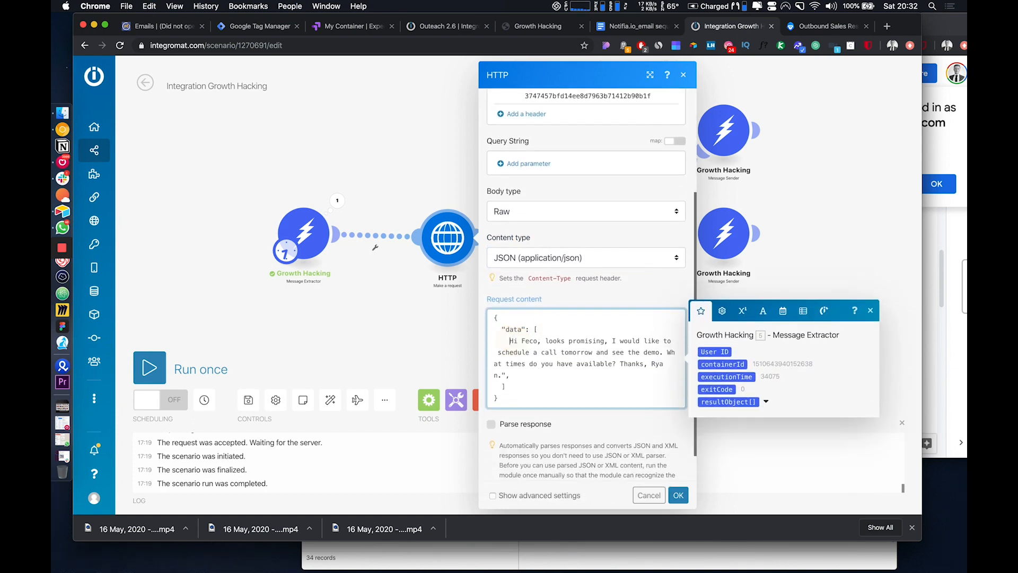
# Remove the stray line breaks from the sample message and tidy the quotes in the request content's JSON.
pyautogui.click(668, 363)
pyautogui.press('Delete')
pyautogui.press('Delete')
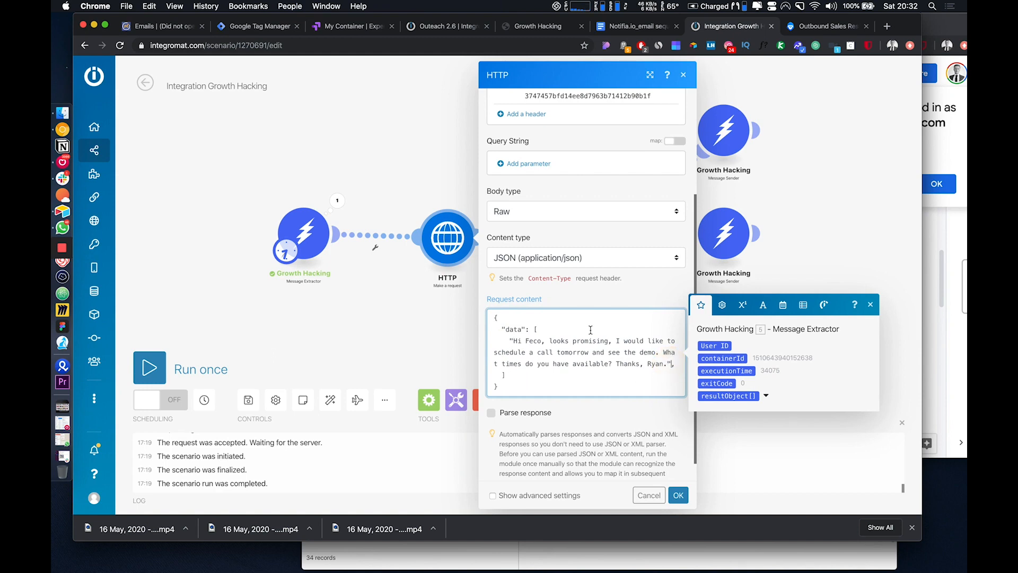
pyautogui.click(505, 329)
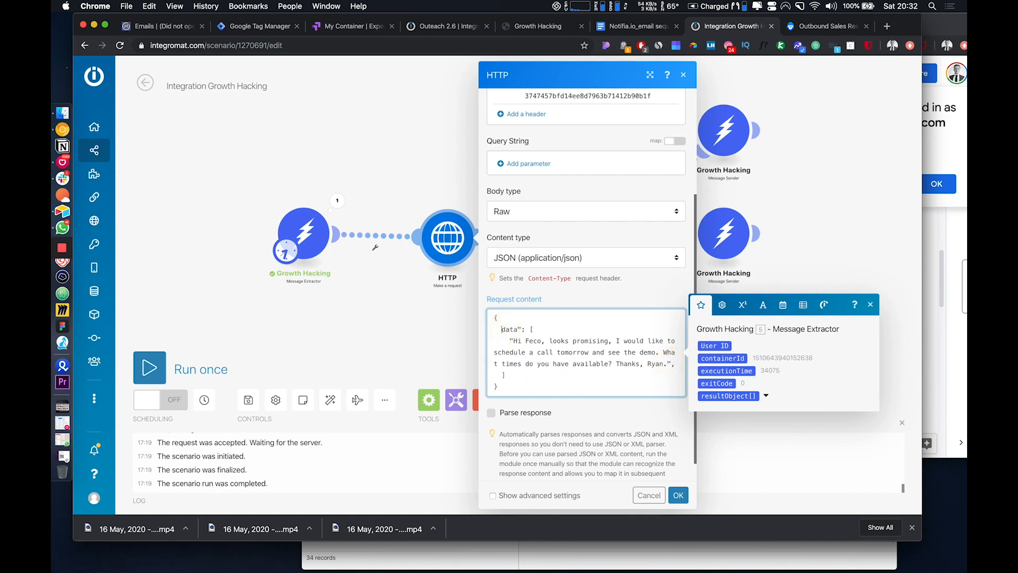
pyautogui.click(523, 330)
pyautogui.write('"')
# Replace the sample message between the quotes with the Message Extractor's message field from resultObject[] > messages[].
pyautogui.moveTo(666, 363); pyautogui.dragTo(515, 342)
pyautogui.press('BackSpace')
pyautogui.click(766, 395)
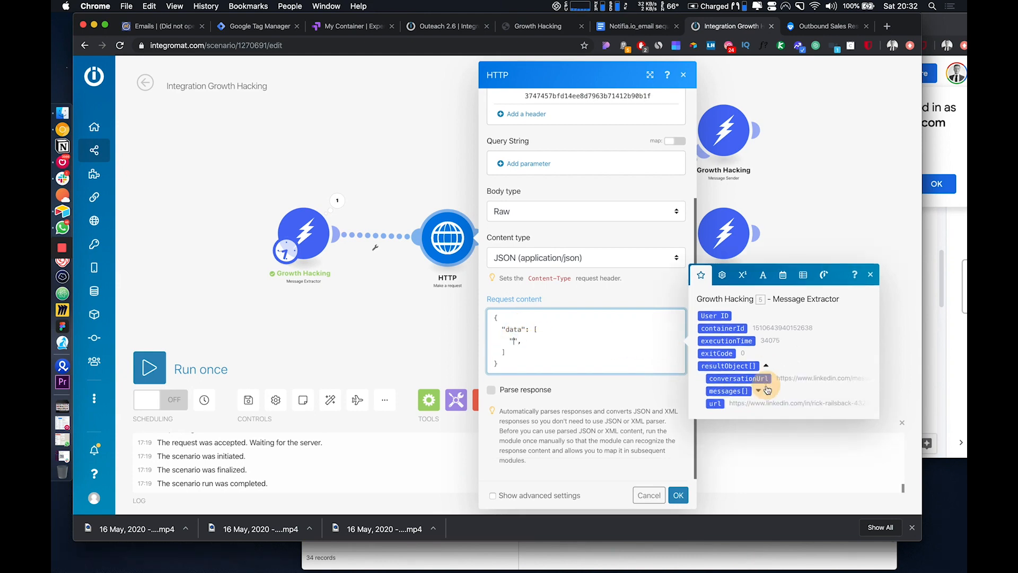
pyautogui.click(759, 389)
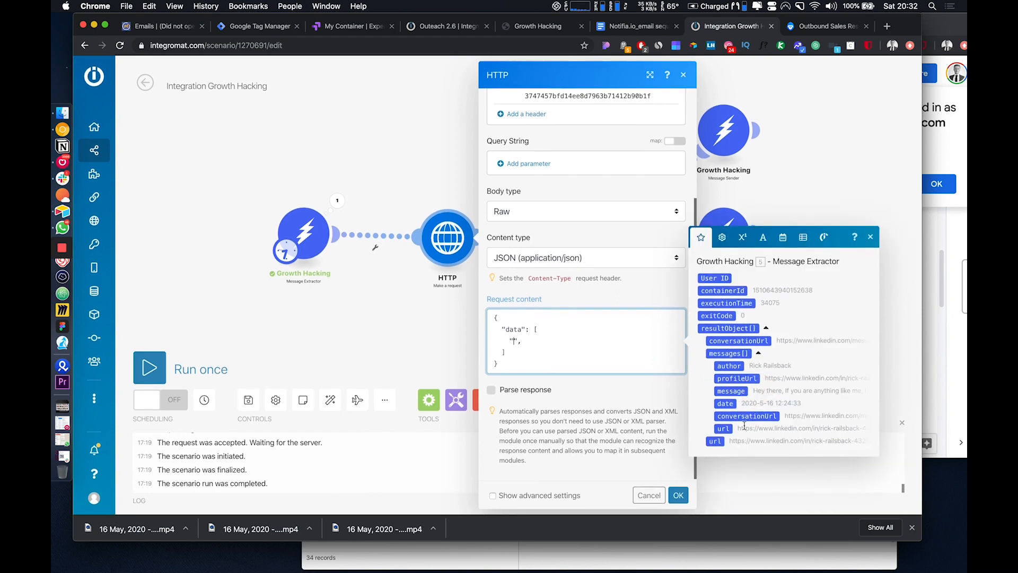
pyautogui.click(730, 391)
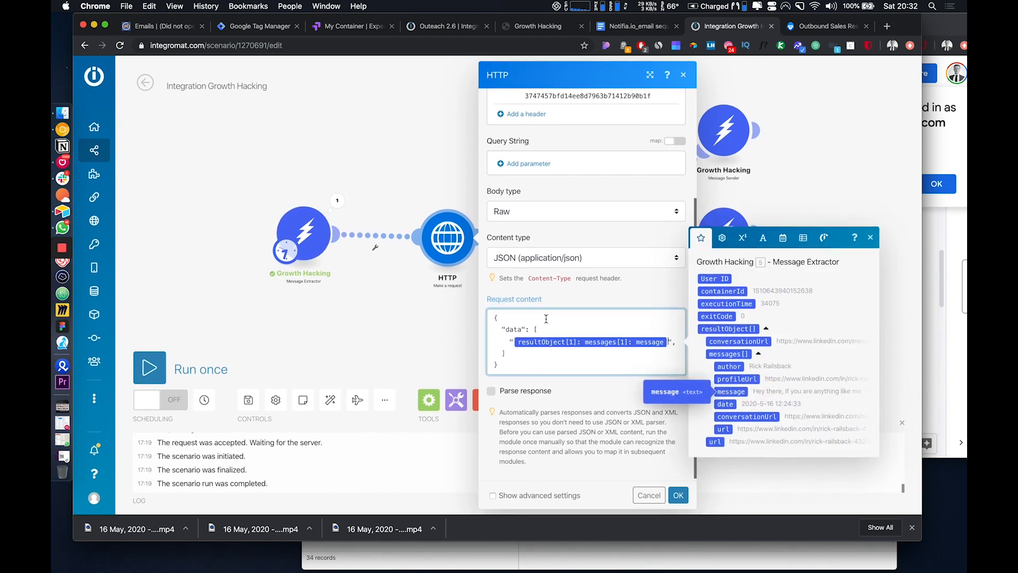
# Remove the trailing comma after the mapped message and save the HTTP module's settings.
pyautogui.moveTo(679, 342); pyautogui.dragTo(675, 354)
pyautogui.click(676, 342)
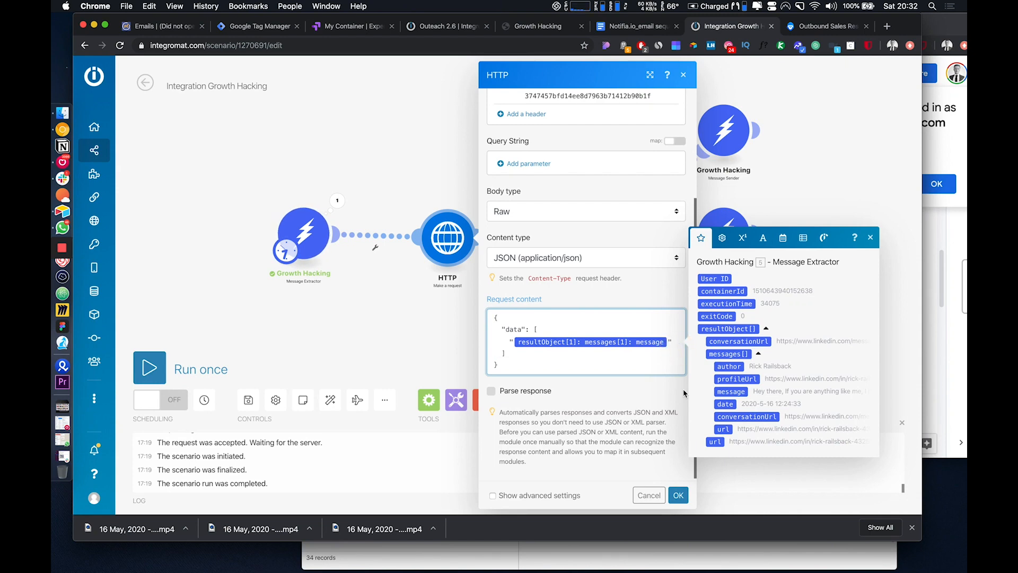
pyautogui.click(678, 495)
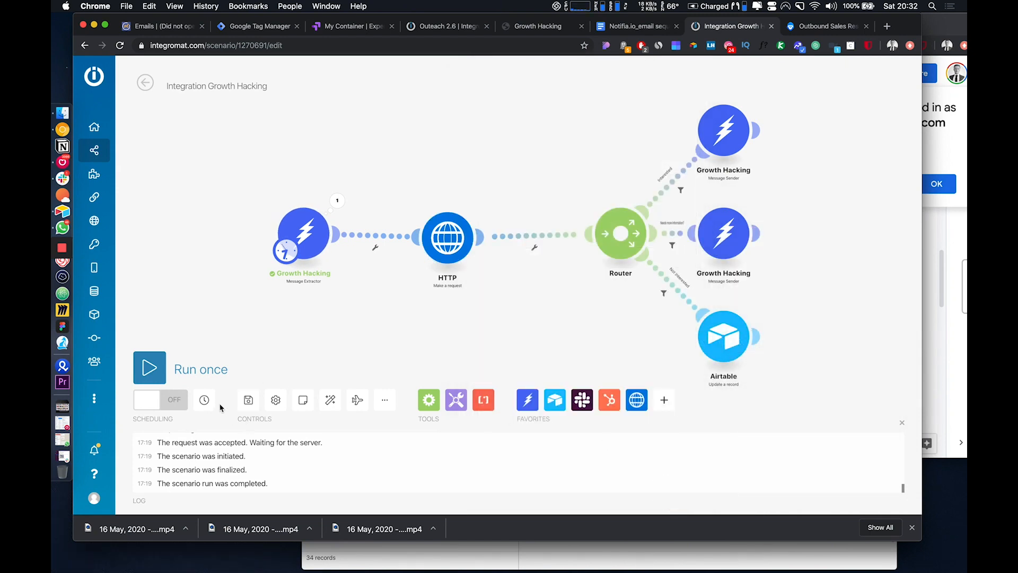
# Try to save the scenario, and try clearing the minutes interval in its schedule setting.
pyautogui.click(248, 399)
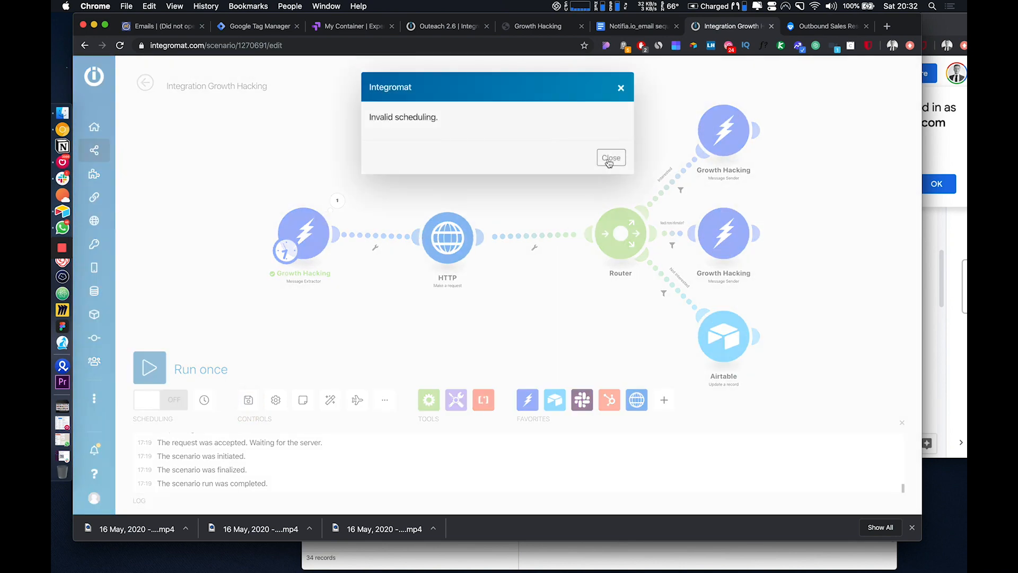
pyautogui.click(611, 158)
pyautogui.click(204, 400)
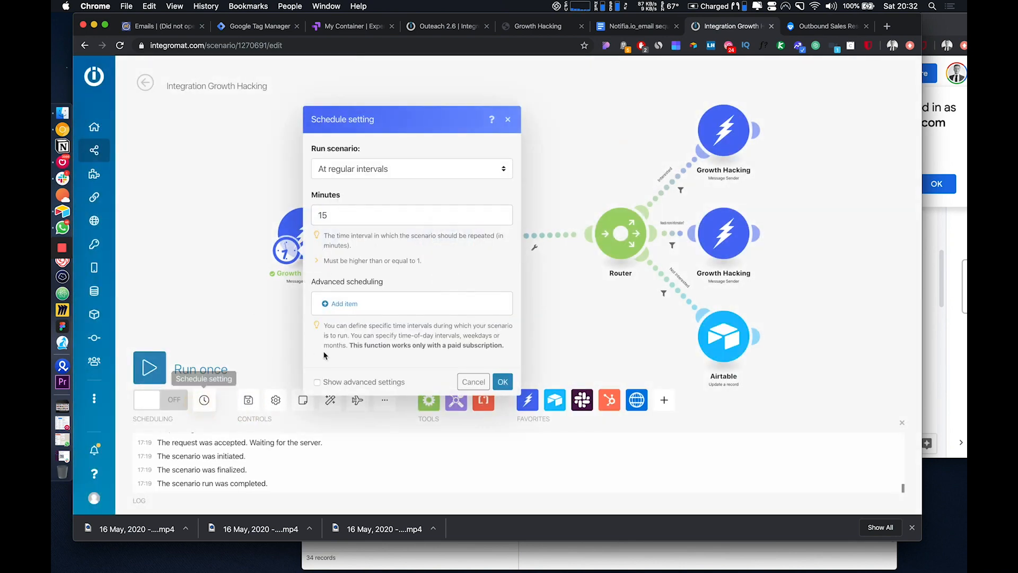
pyautogui.click(390, 218)
pyautogui.press('BackSpace')
pyautogui.press('BackSpace')
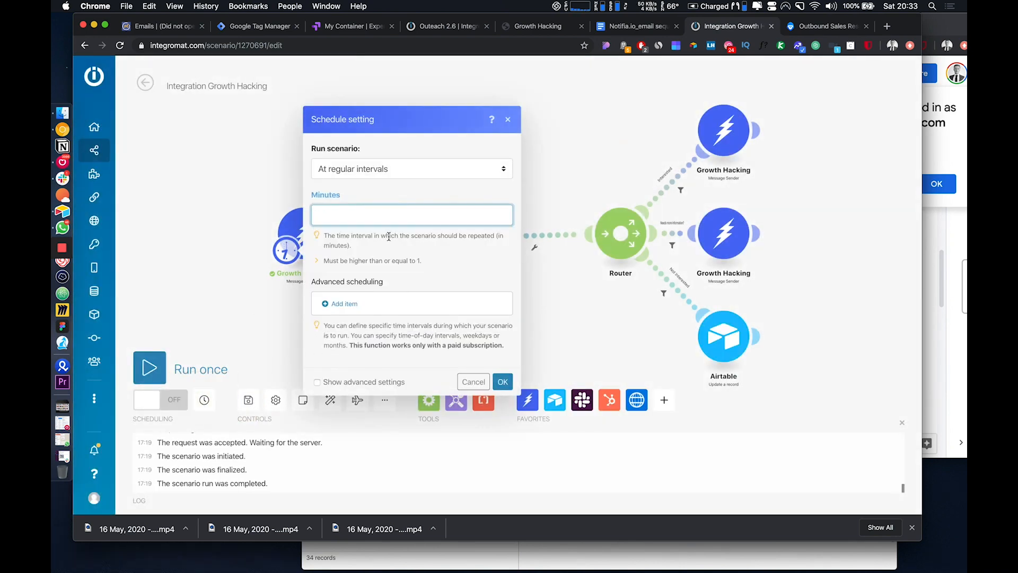
pyautogui.click(223, 303)
pyautogui.click(247, 400)
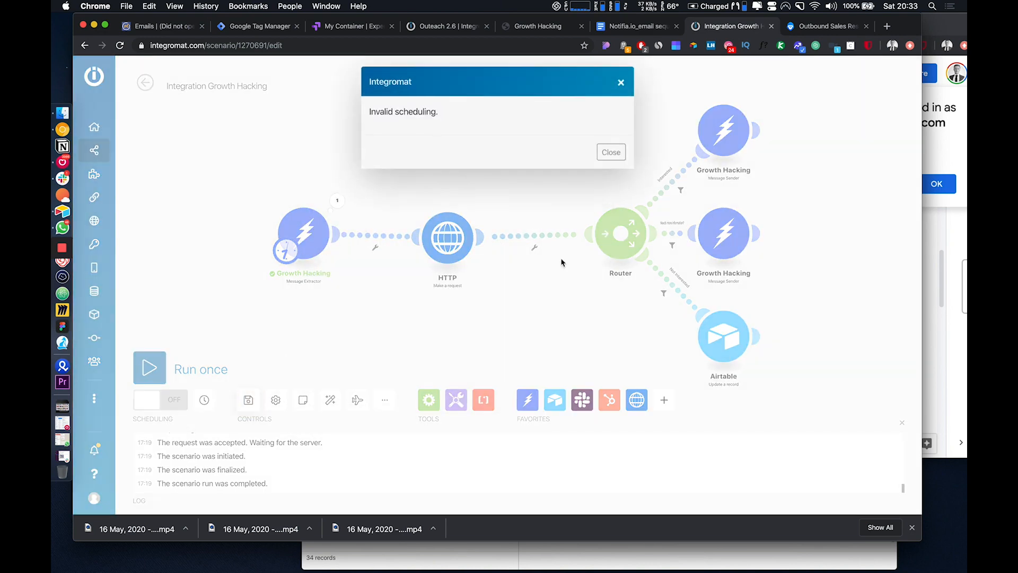
pyautogui.click(611, 152)
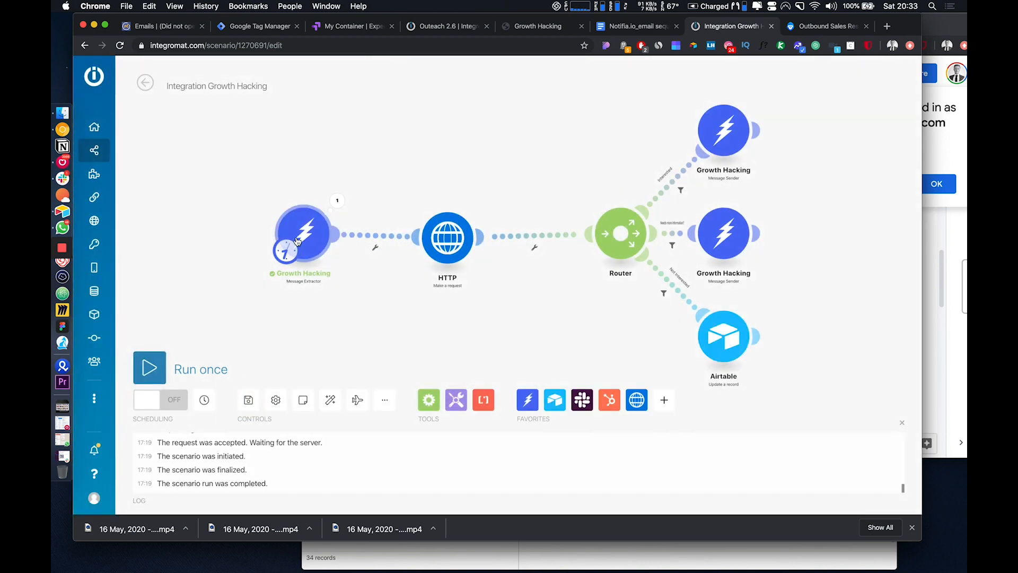
# Run the scenario once and inspect the HTTP module's request content and response data against its configured body.
pyautogui.click(149, 368)
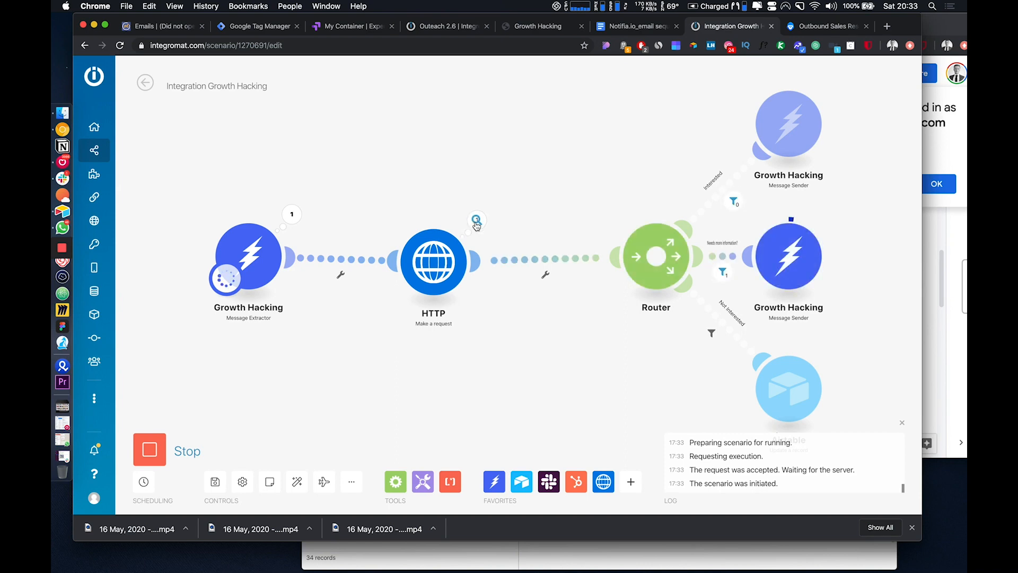
pyautogui.click(477, 221)
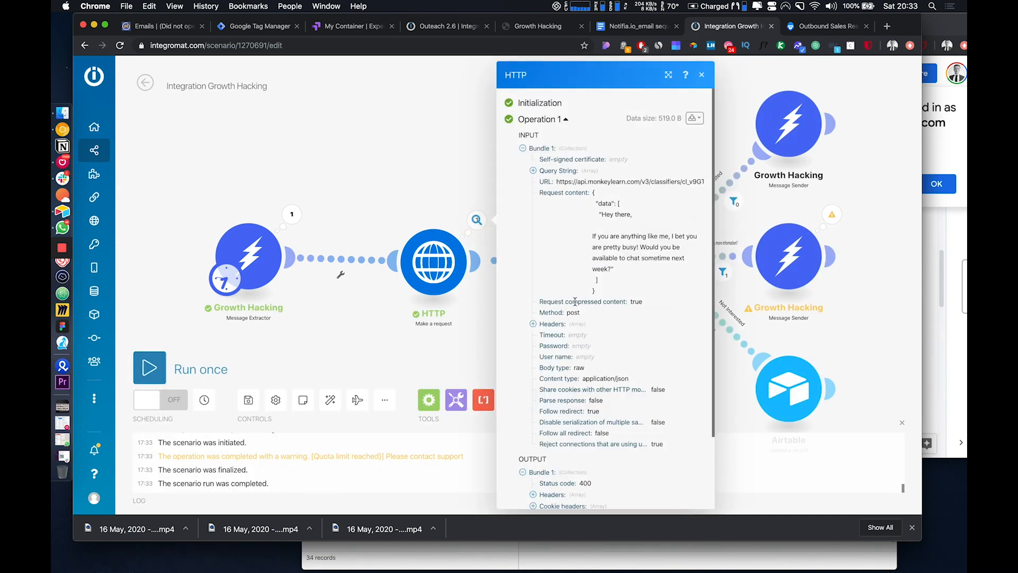
pyautogui.scroll(-3, 575, 302)
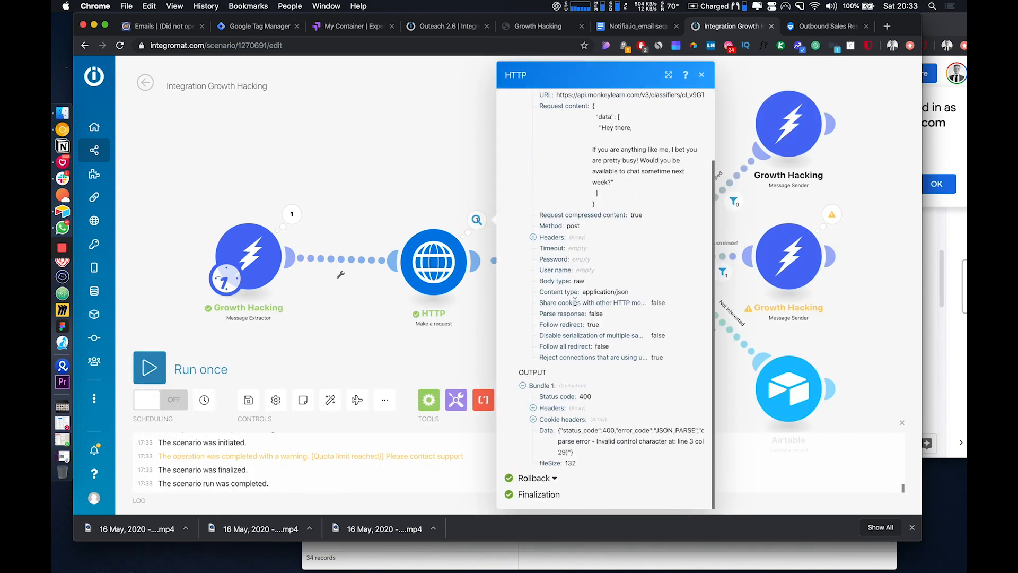
pyautogui.click(419, 251)
pyautogui.scroll(-5, 562, 421)
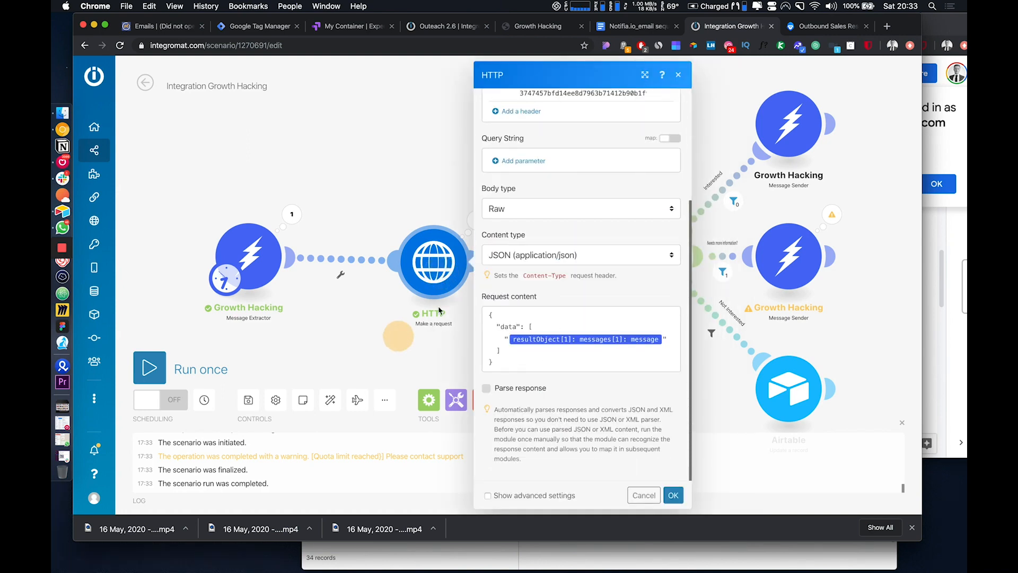
pyautogui.click(397, 336)
pyautogui.click(476, 219)
pyautogui.scroll(-1, 620, 374)
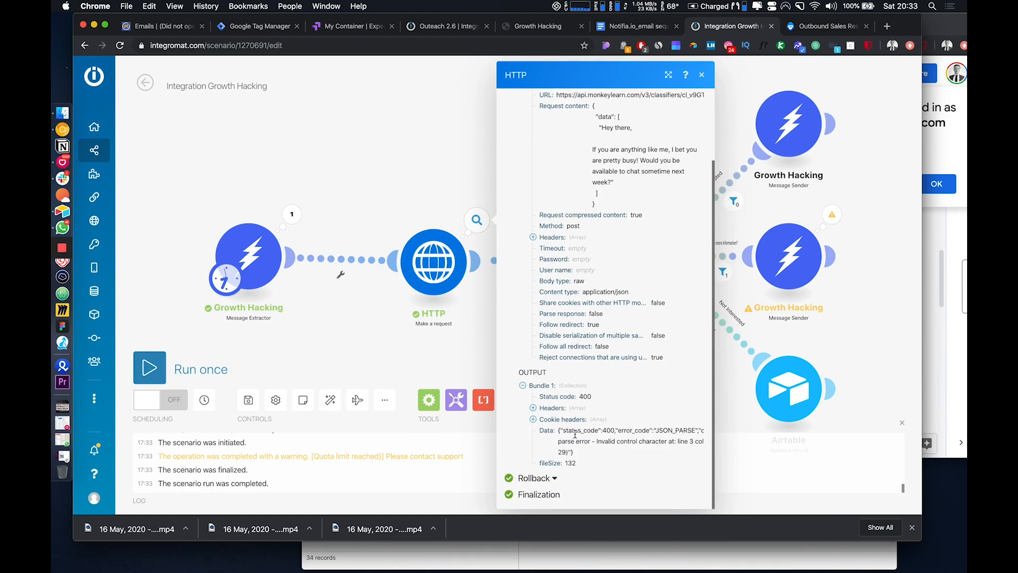
# Reopen the HTTP module's settings and retype the quotes around the mapped message in the request content.
pyautogui.click(439, 280)
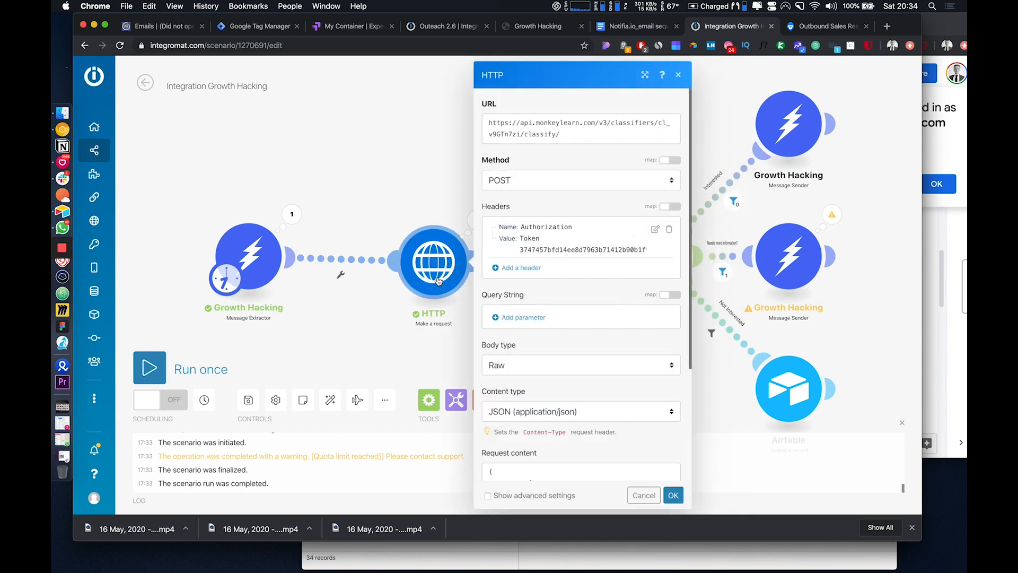
pyautogui.scroll(-5, 579, 390)
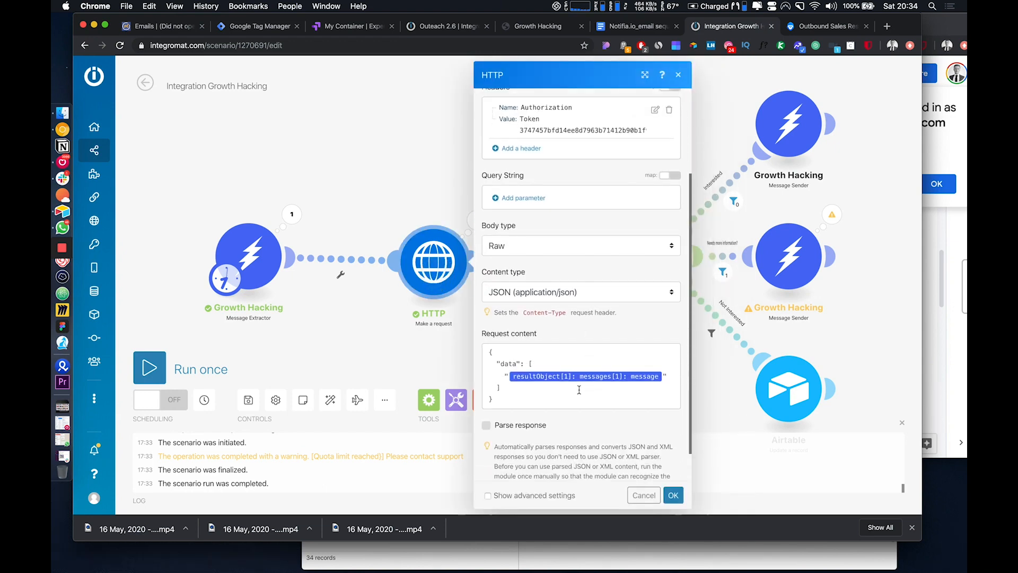
pyautogui.click(508, 377)
pyautogui.press('BackSpace')
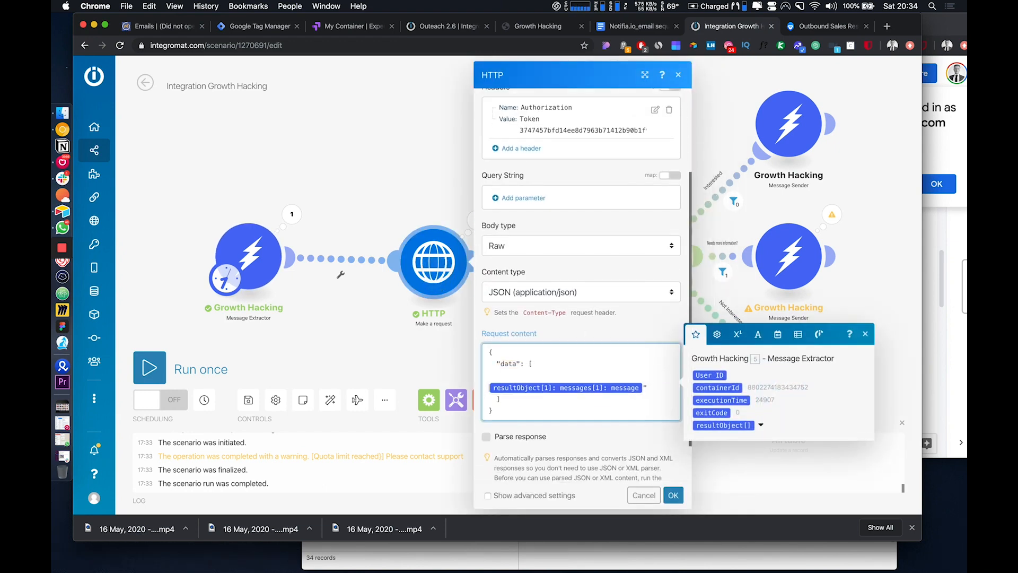
pyautogui.write('"')
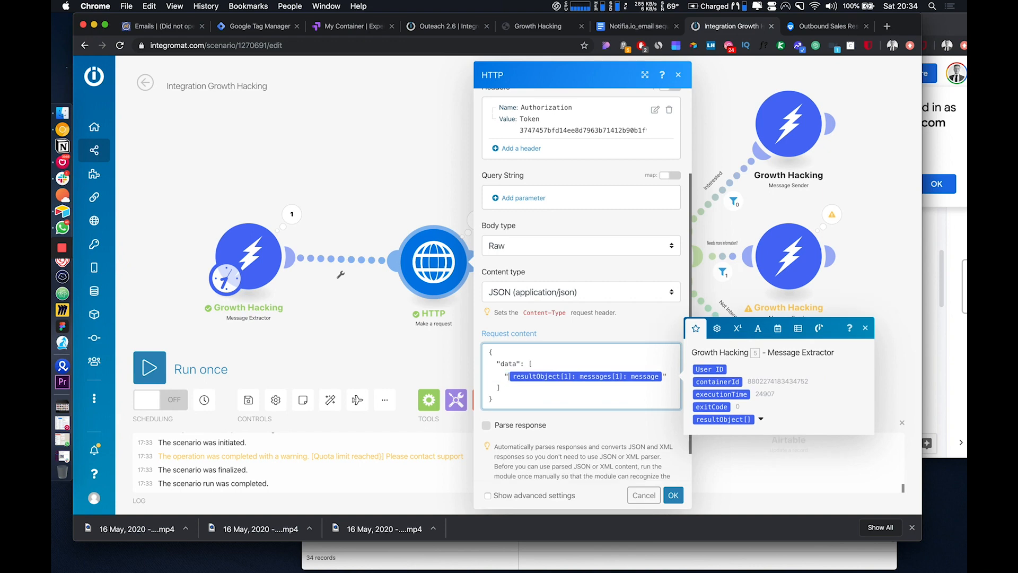
pyautogui.click(669, 375)
pyautogui.press('BackSpace')
# Select the one-line JSON data object in MonkeyLearn's curl request example and return to the Integromat scenario.
pyautogui.click(819, 26)
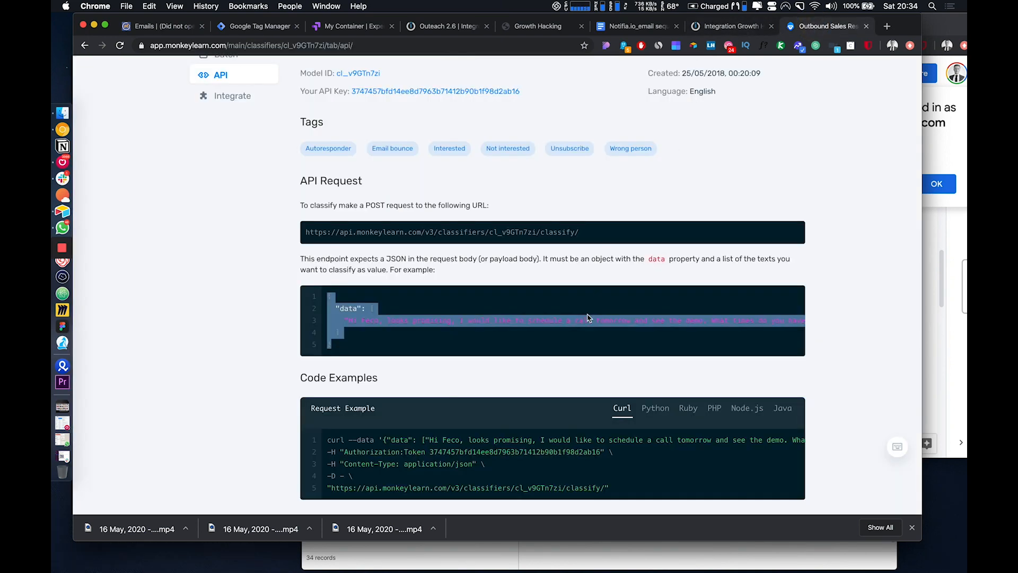
pyautogui.hscroll(5, 588, 317)
pyautogui.hscroll(-5, 588, 317)
pyautogui.hscroll(5, 575, 465)
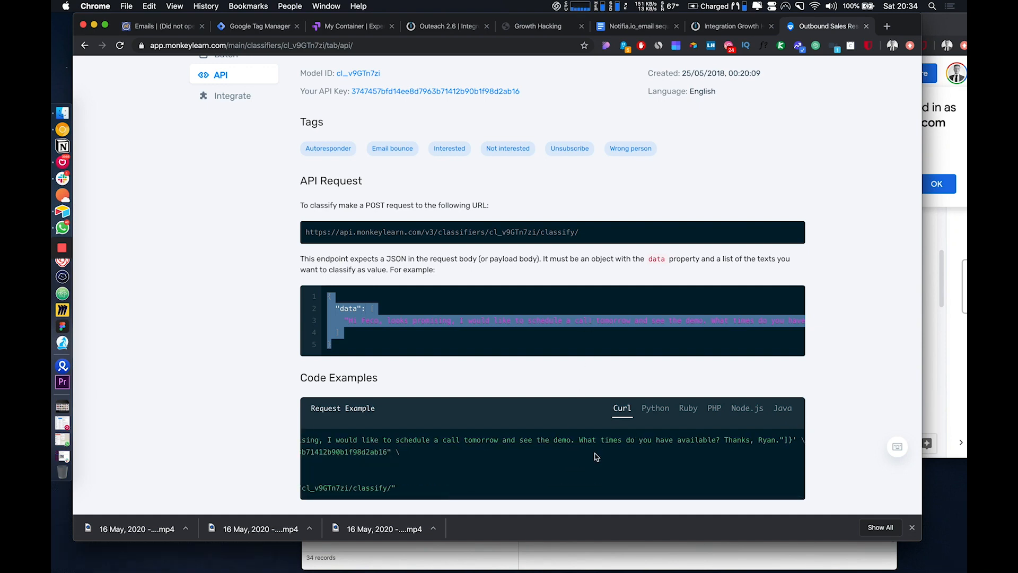
pyautogui.hscroll(-5, 751, 464)
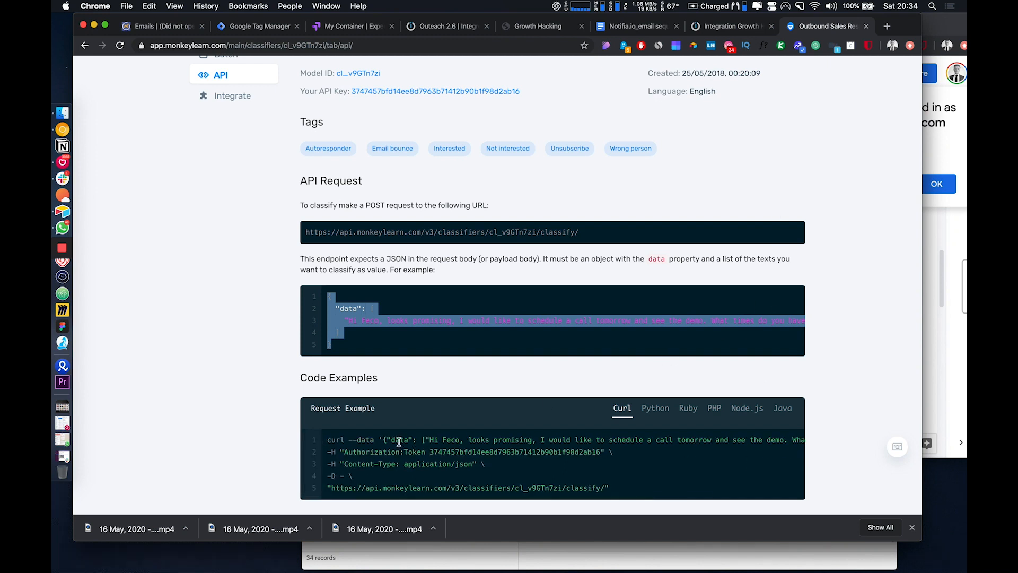
pyautogui.moveTo(386, 439); pyautogui.dragTo(495, 439)
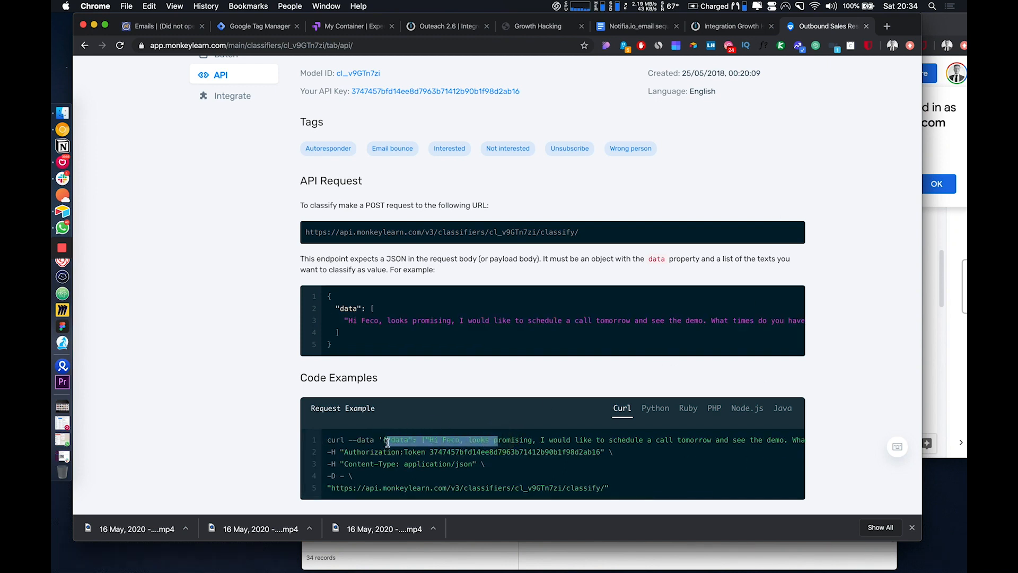
pyautogui.moveTo(382, 440); pyautogui.dragTo(791, 438)
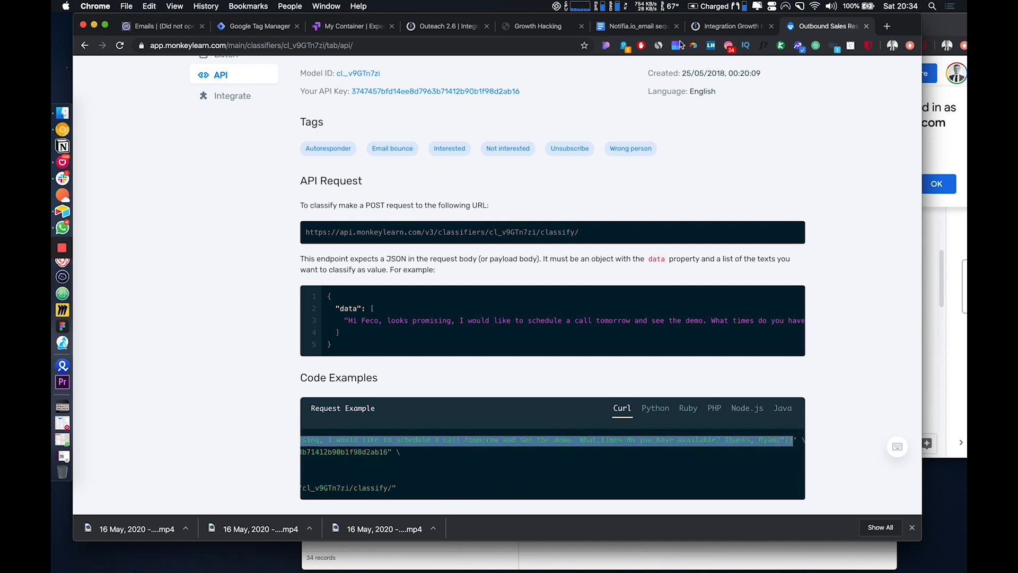
pyautogui.click(639, 28)
pyautogui.click(718, 27)
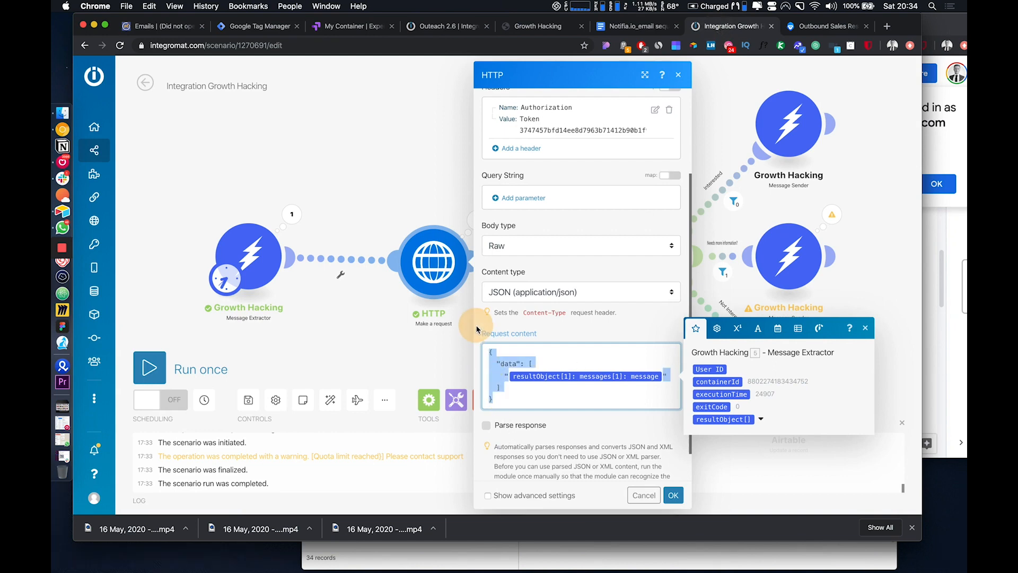
# Review the line breaks in the message text sent in the HTTP request content, and close the run details.
pyautogui.moveTo(643, 212); pyautogui.dragTo(663, 221)
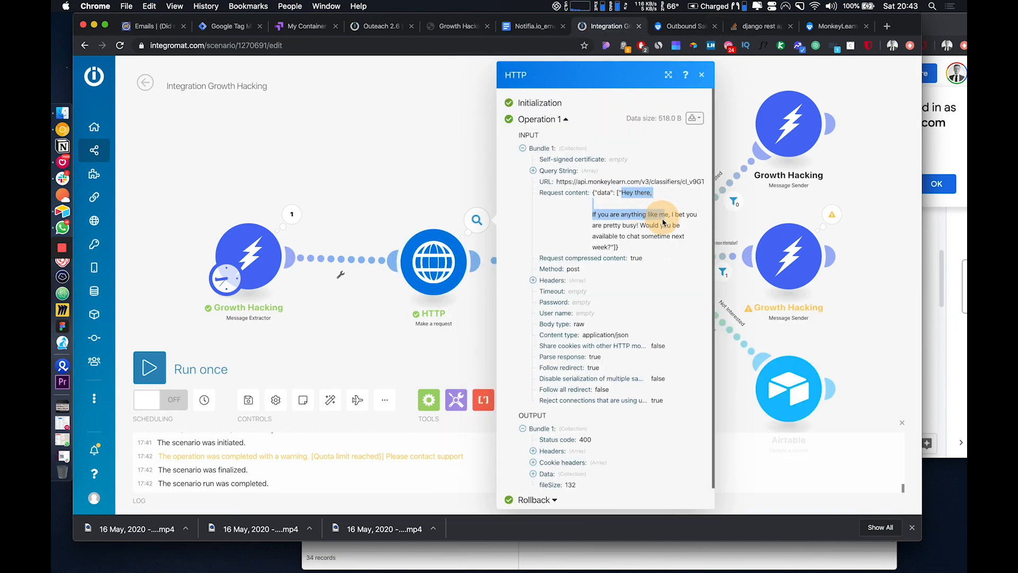
pyautogui.click(349, 183)
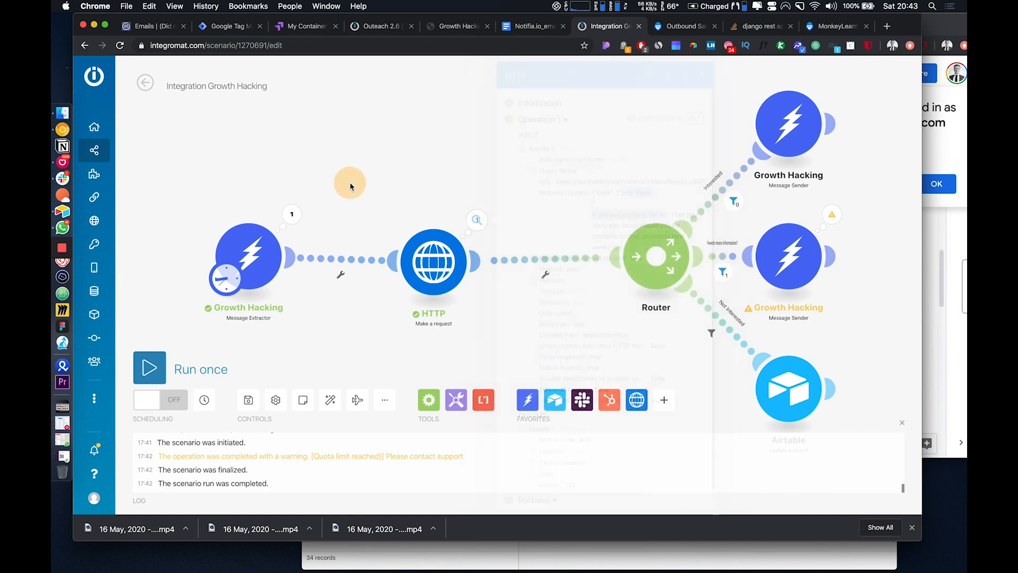
pyautogui.click(340, 266)
pyautogui.click(326, 213)
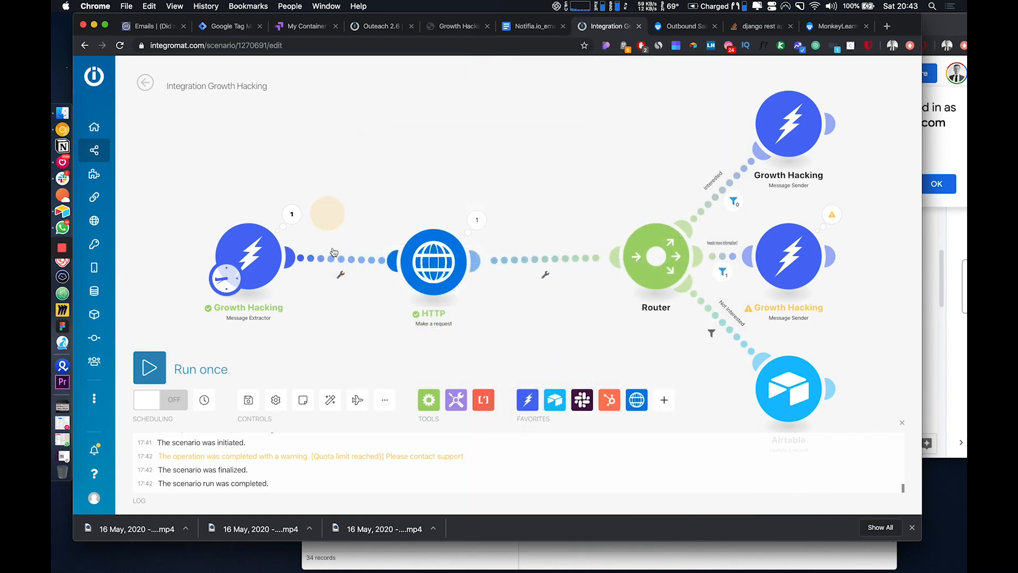
# Try inserting a Create JSON module between the Message Extractor and HTTP modules, and delete it.
pyautogui.click(343, 260)
pyautogui.click(384, 322)
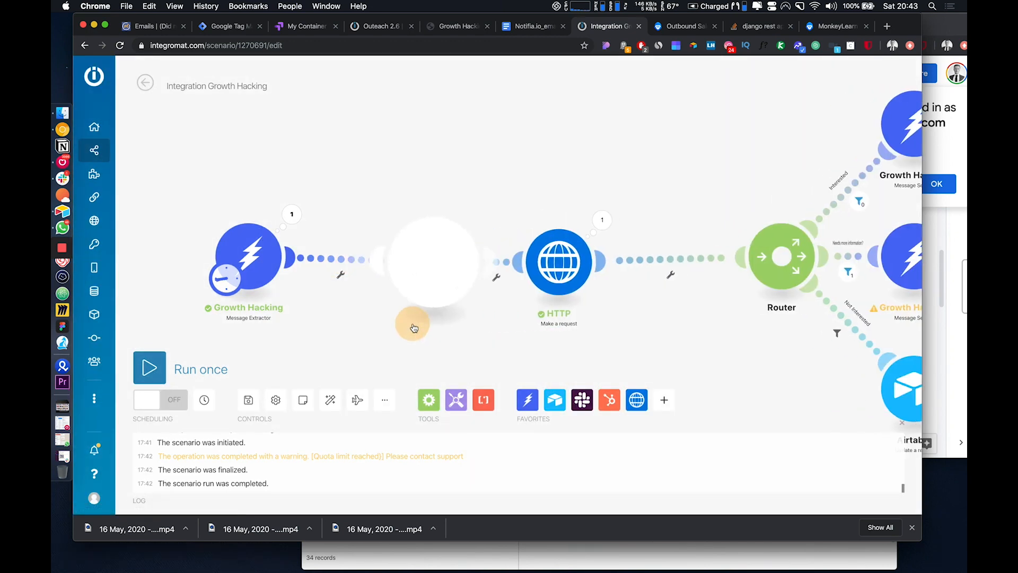
pyautogui.write('jso')
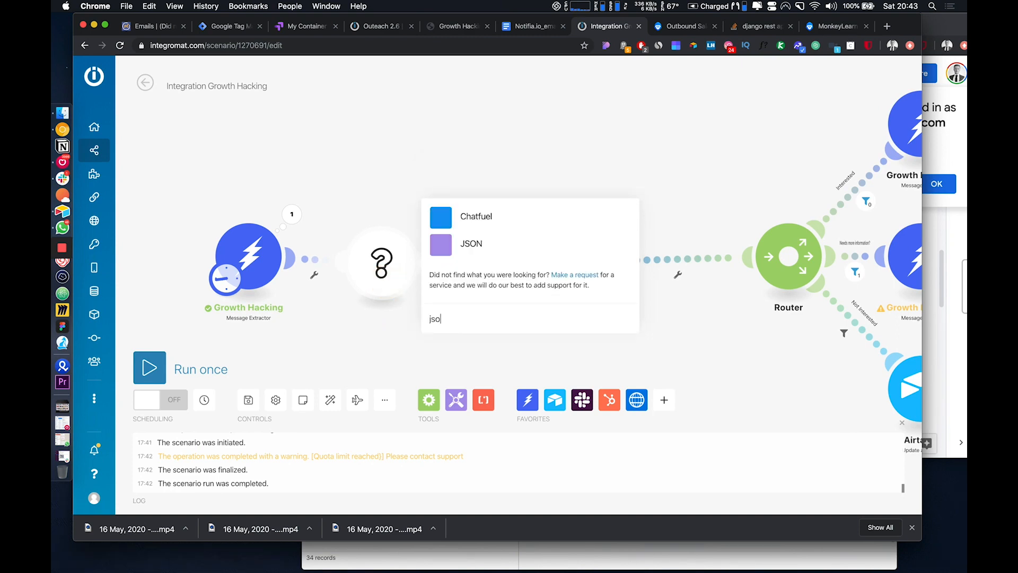
pyautogui.click(526, 247)
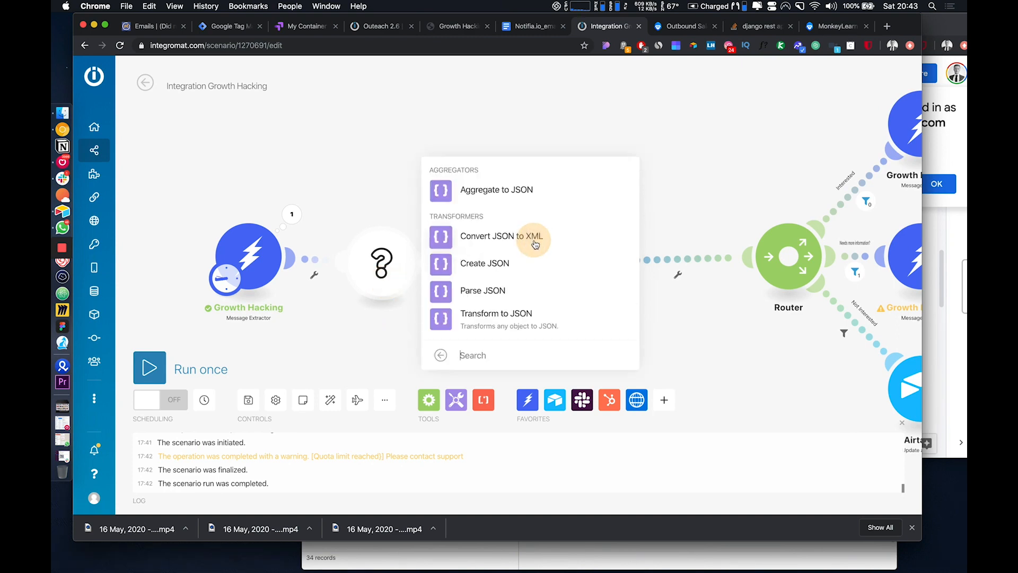
pyautogui.click(518, 270)
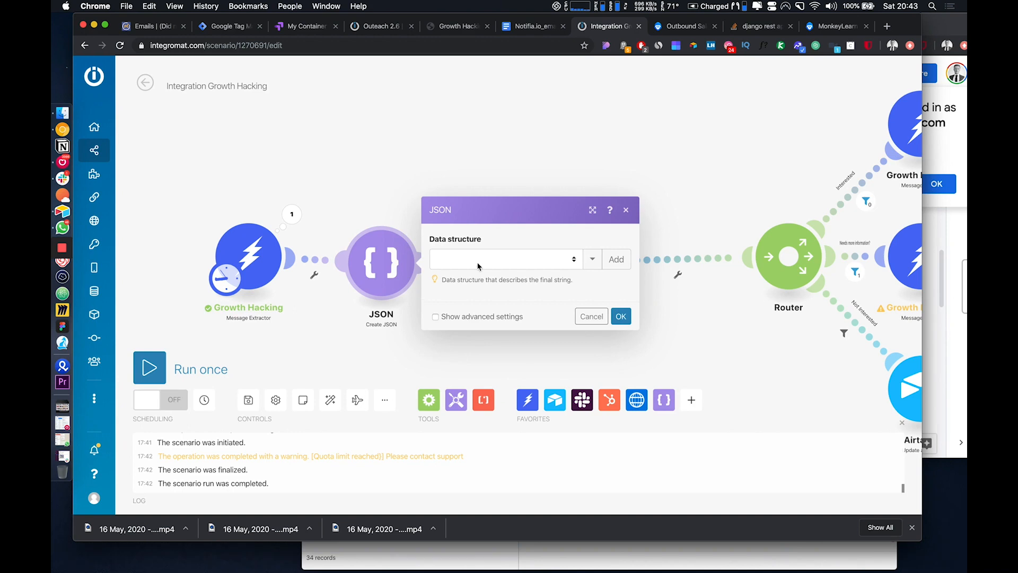
pyautogui.rightClick(398, 271)
pyautogui.click(422, 378)
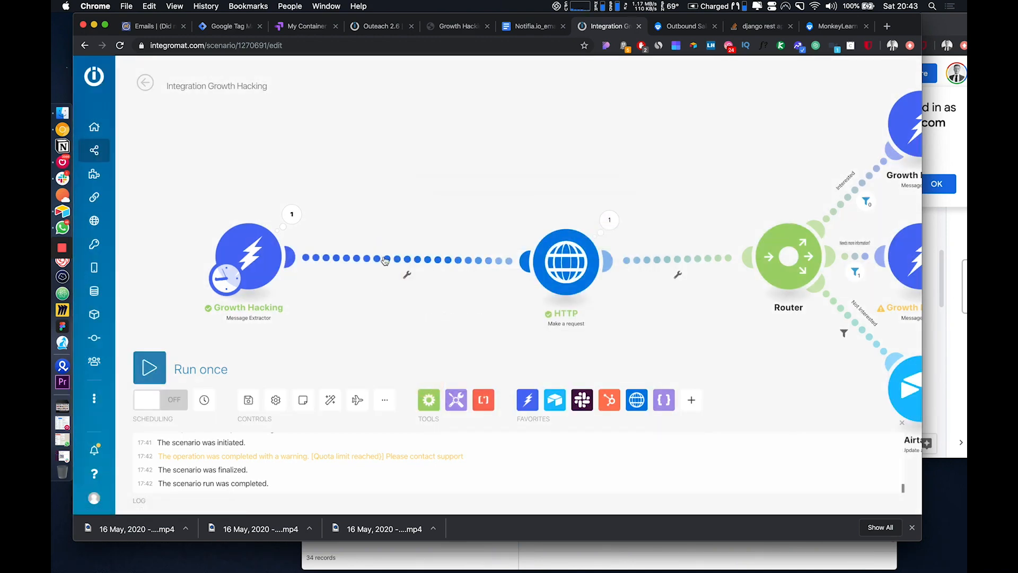
# Try inserting an Aggregate to JSON module between the Message Extractor and HTTP modules, and delete it.
pyautogui.rightClick(389, 260)
pyautogui.click(445, 320)
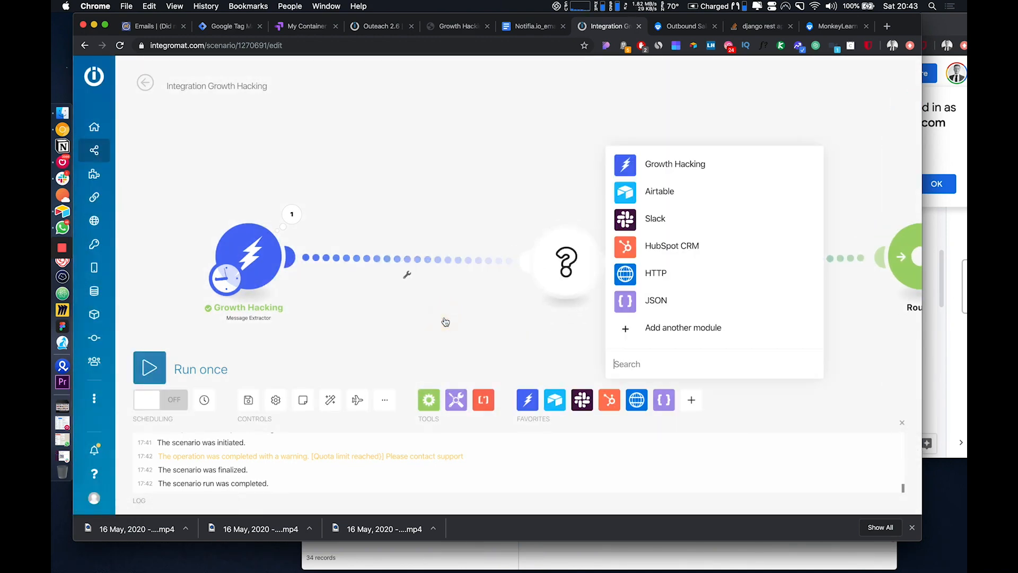
pyautogui.write('json')
pyautogui.click(662, 247)
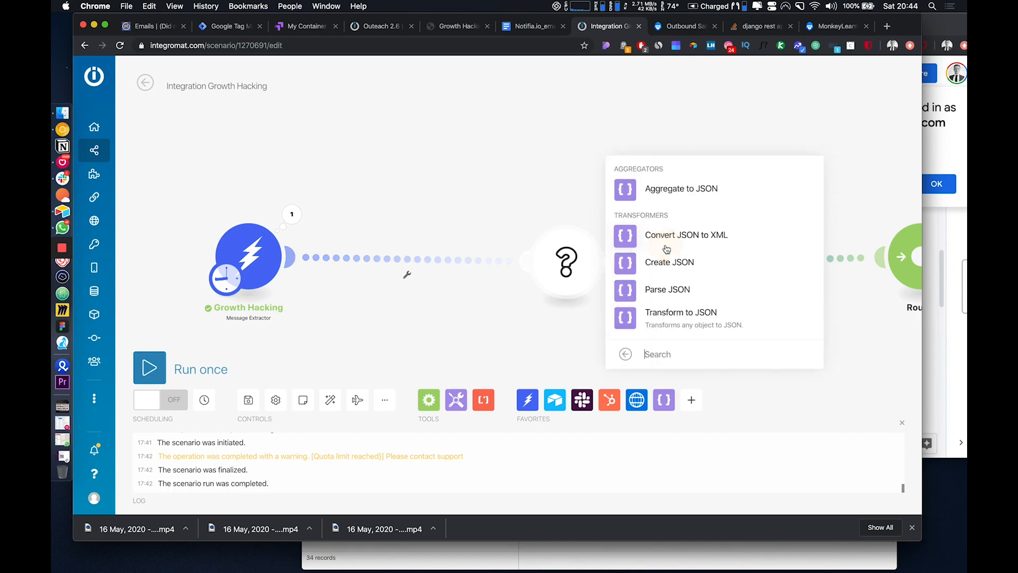
pyautogui.click(676, 201)
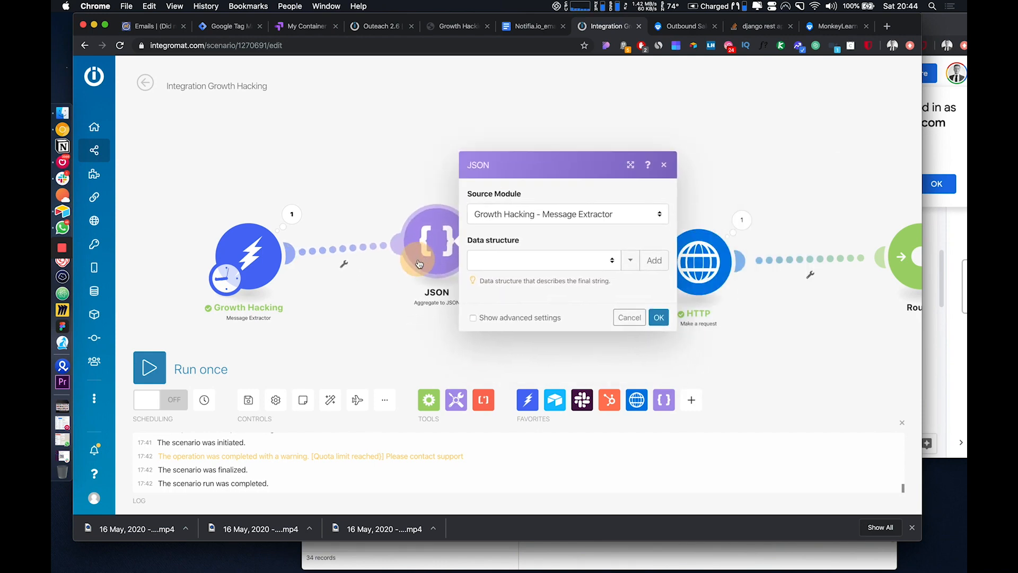
pyautogui.rightClick(422, 268)
pyautogui.click(463, 359)
# Insert a Transform to JSON module between the Message Extractor and HTTP modules, with the extracted message mapped as its object.
pyautogui.click(437, 256)
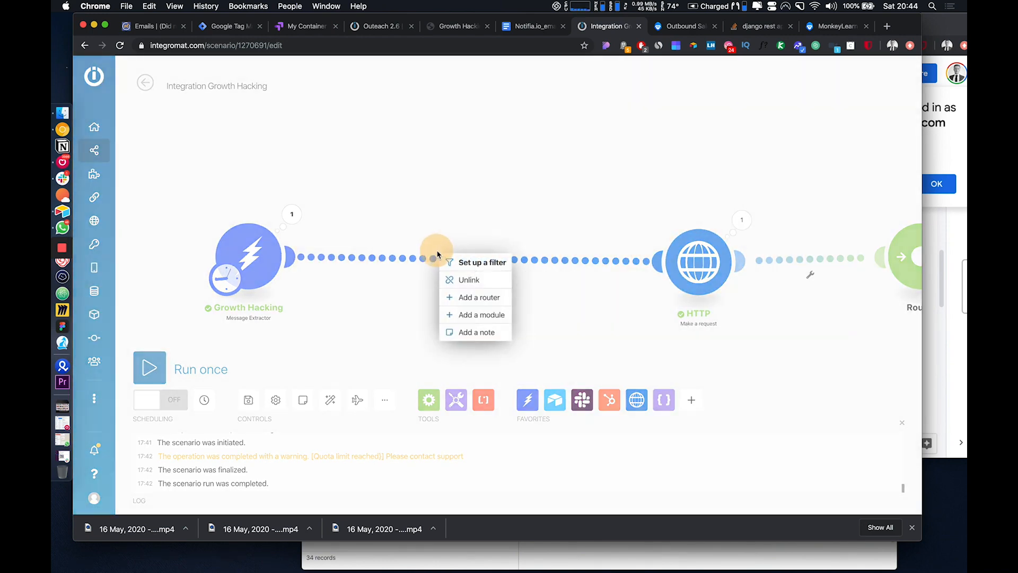
pyautogui.click(491, 314)
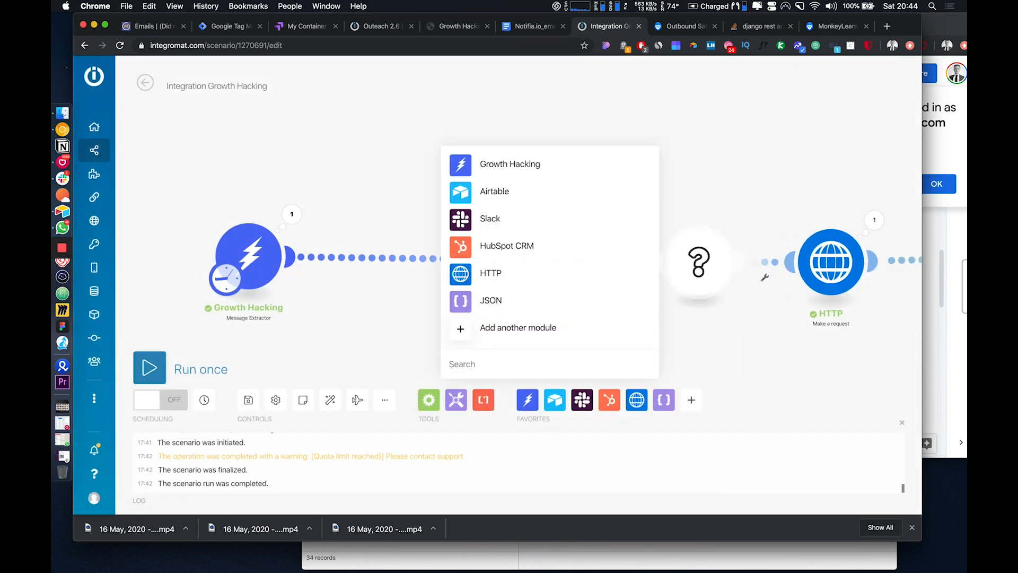
pyautogui.write('json')
pyautogui.click(548, 241)
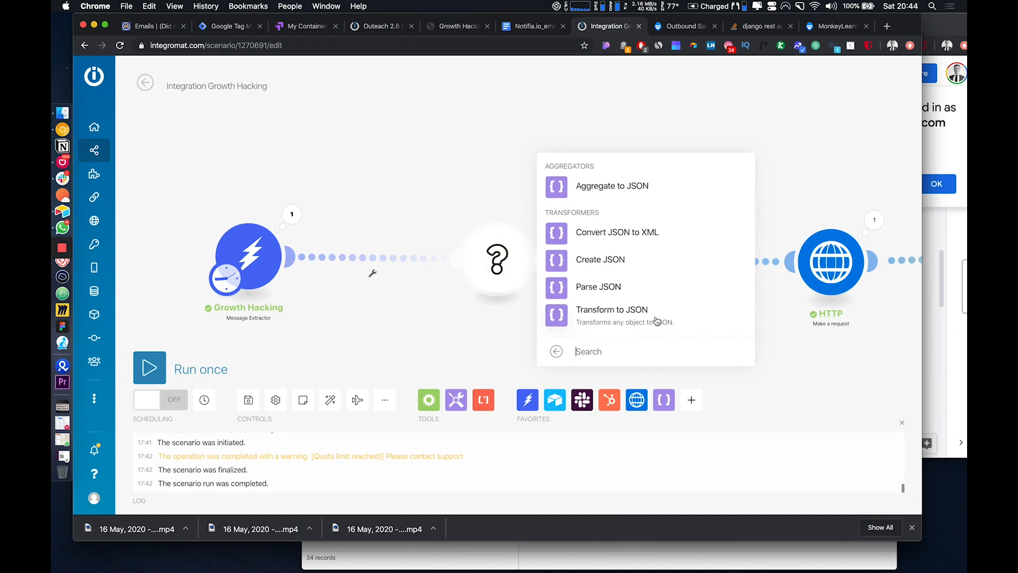
pyautogui.click(611, 310)
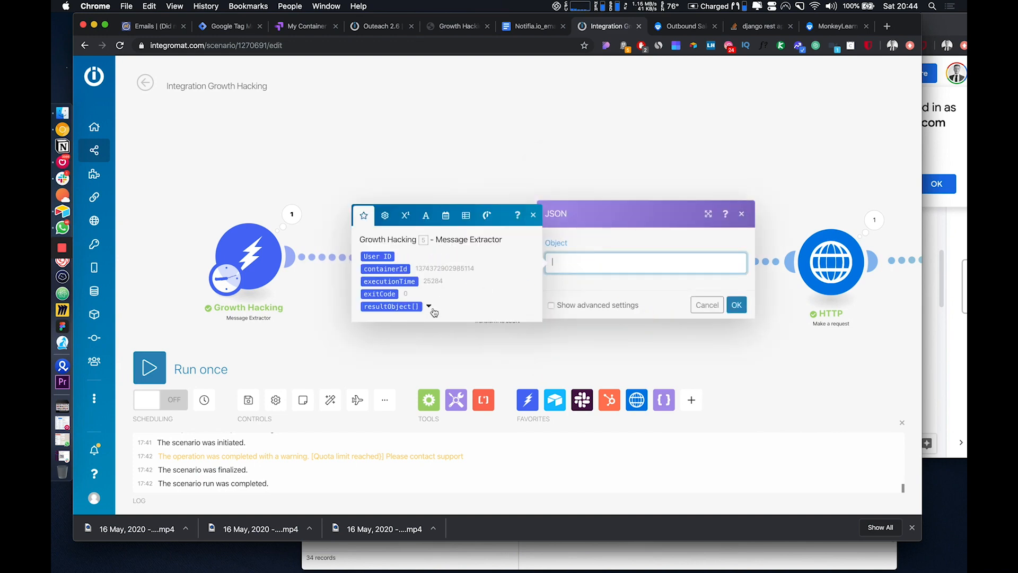
pyautogui.click(430, 308)
pyautogui.click(423, 312)
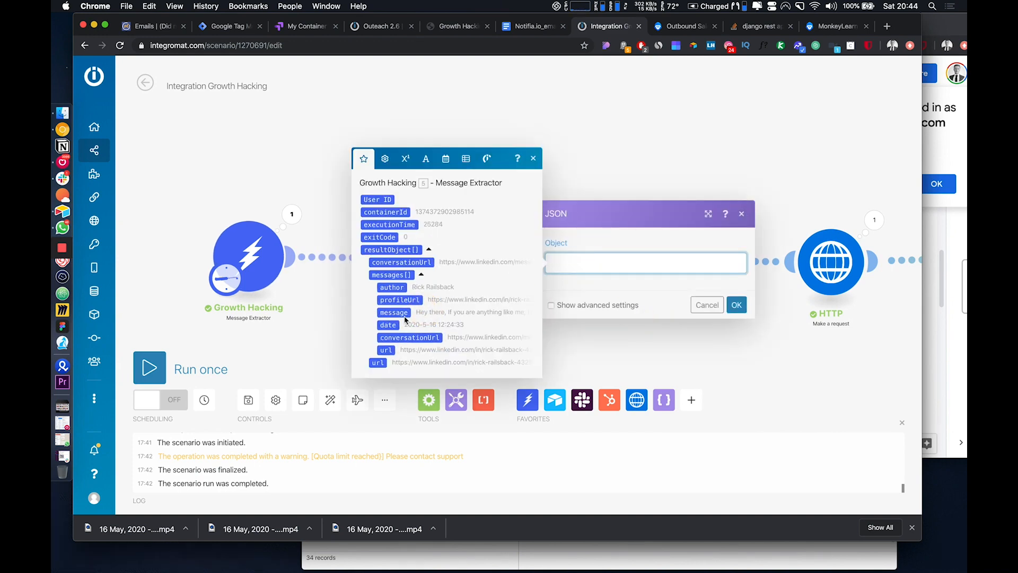
pyautogui.click(401, 314)
pyautogui.click(736, 304)
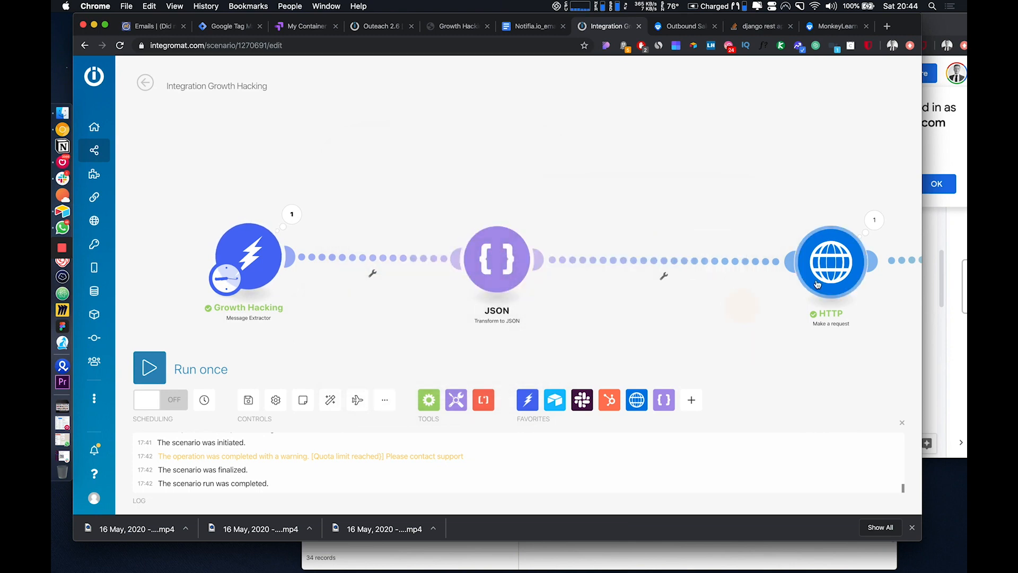
# Remove the date query string parameter from the HTTP module's settings.
pyautogui.click(817, 283)
pyautogui.scroll(-1, 870, 303)
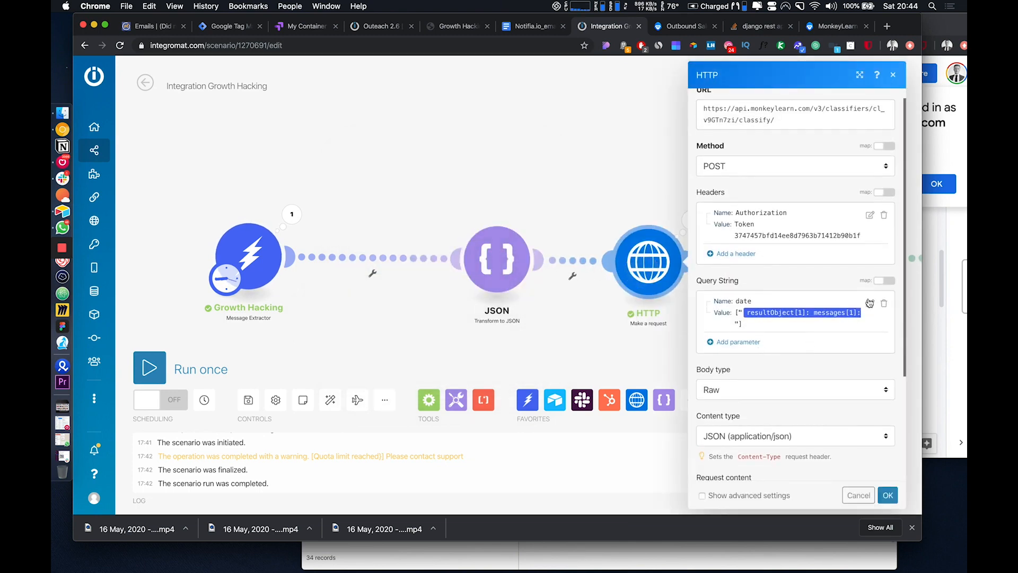
pyautogui.click(869, 302)
pyautogui.click(665, 342)
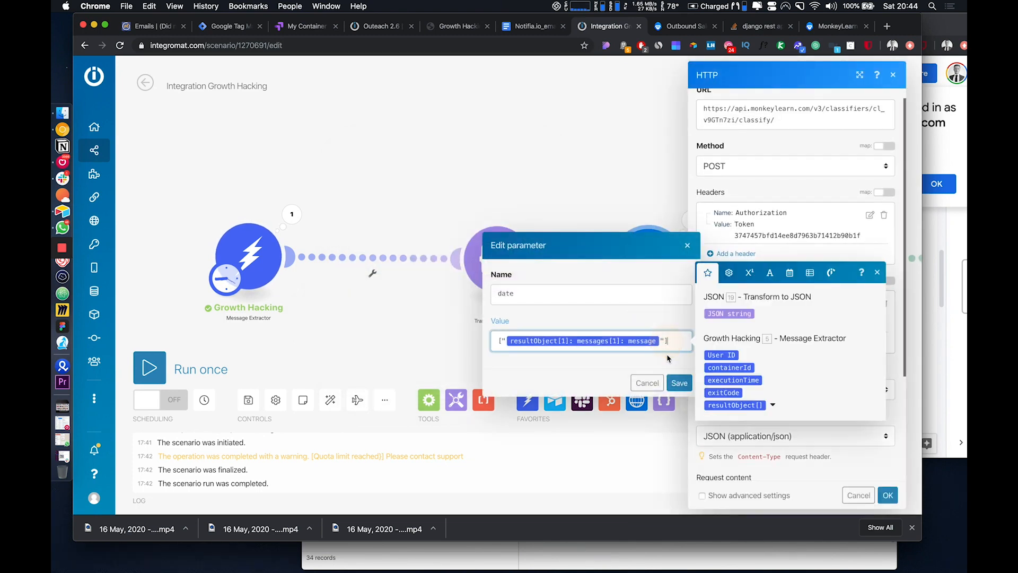
pyautogui.click(687, 245)
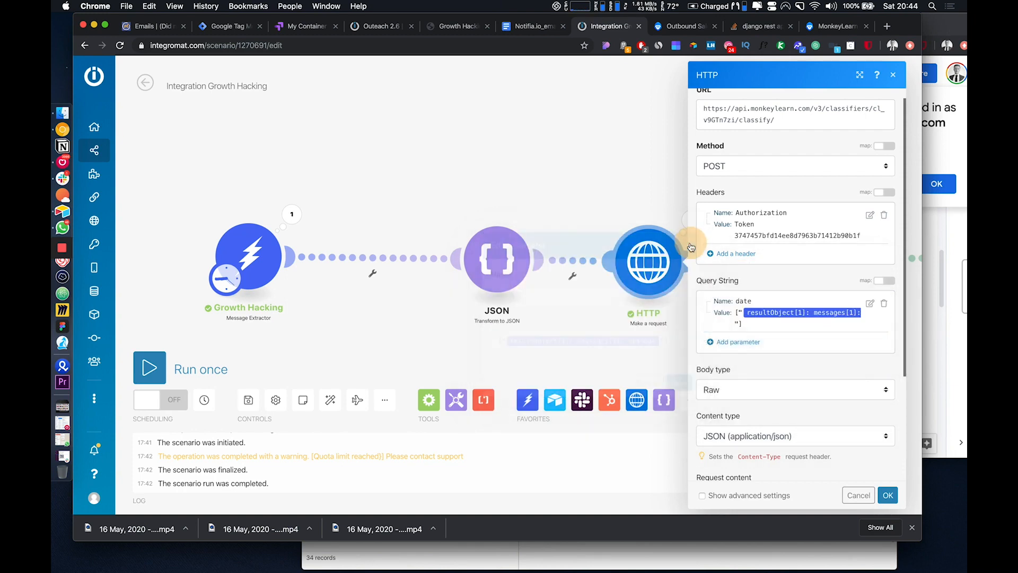
pyautogui.click(884, 304)
# Replace the quoted message in the HTTP request content with the JSON string from Transform to JSON, and confirm the module settings.
pyautogui.scroll(-2, 847, 375)
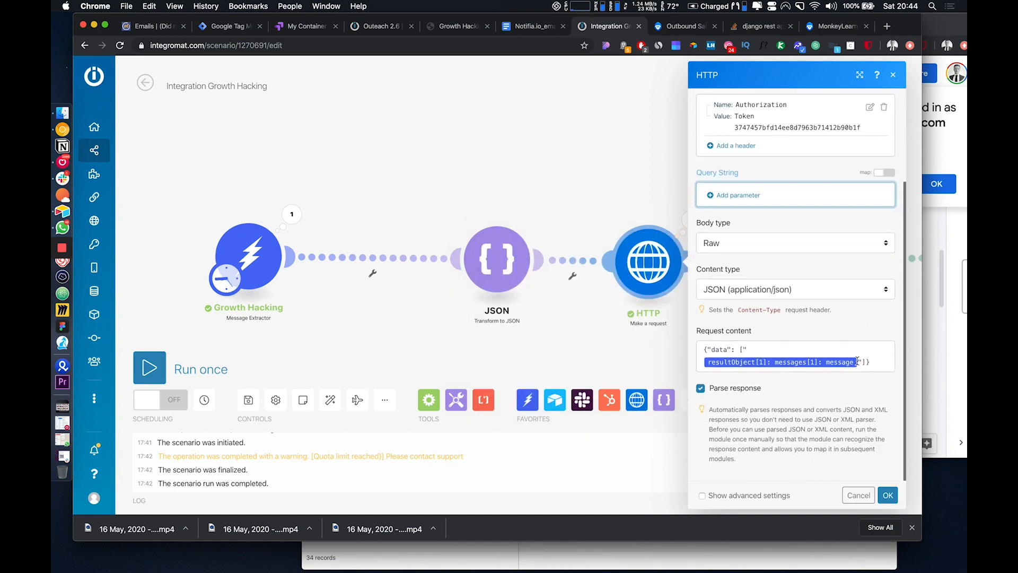
pyautogui.click(859, 361)
pyautogui.press('BackSpace')
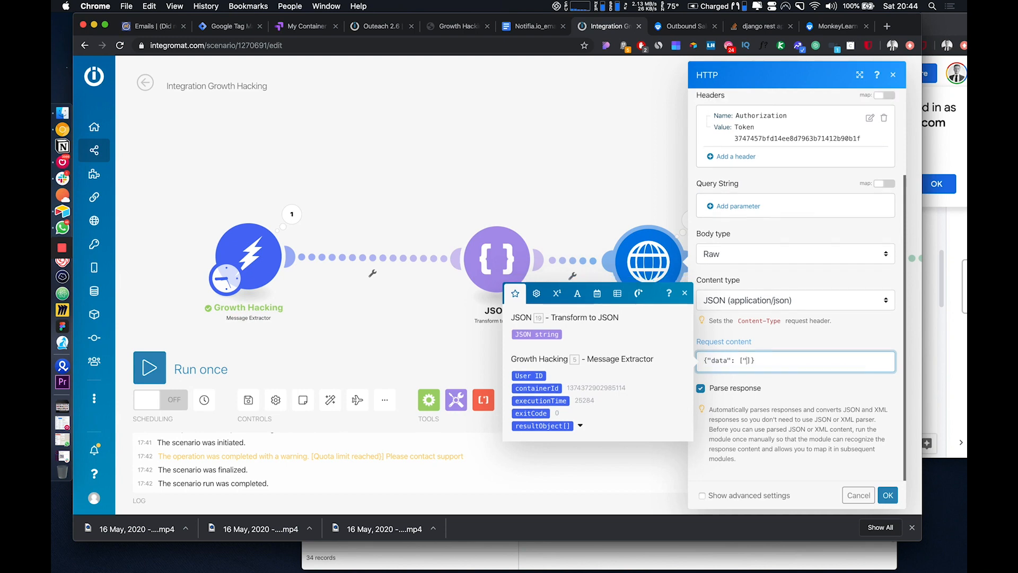
pyautogui.click(539, 334)
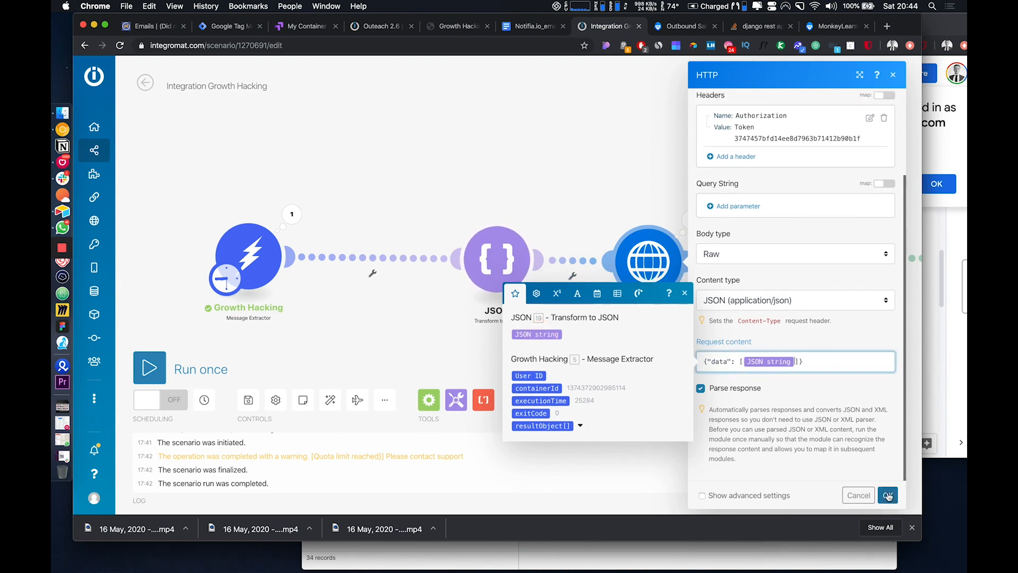
pyautogui.click(888, 495)
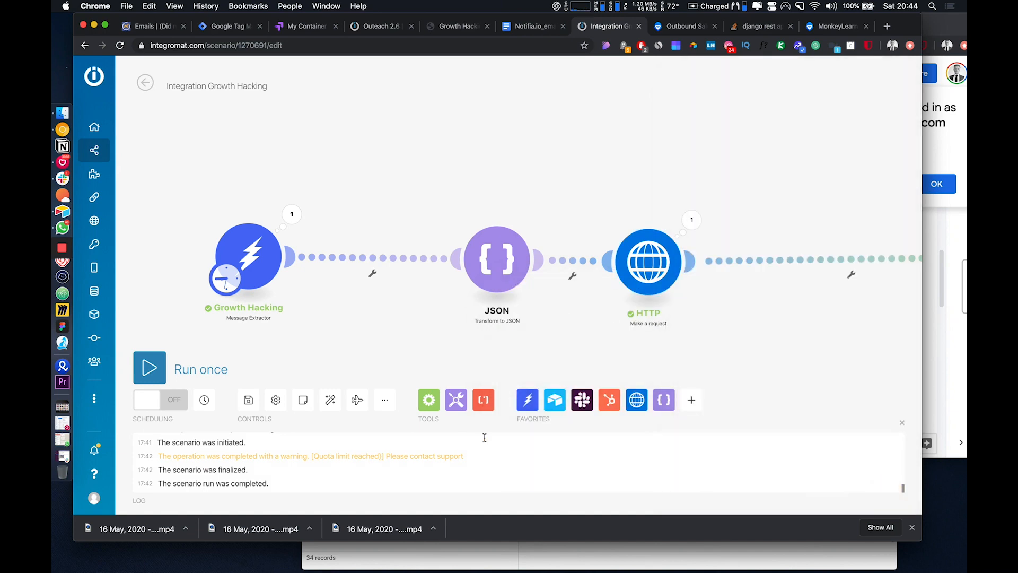
# Try to save the scenario, and run it once.
pyautogui.click(248, 400)
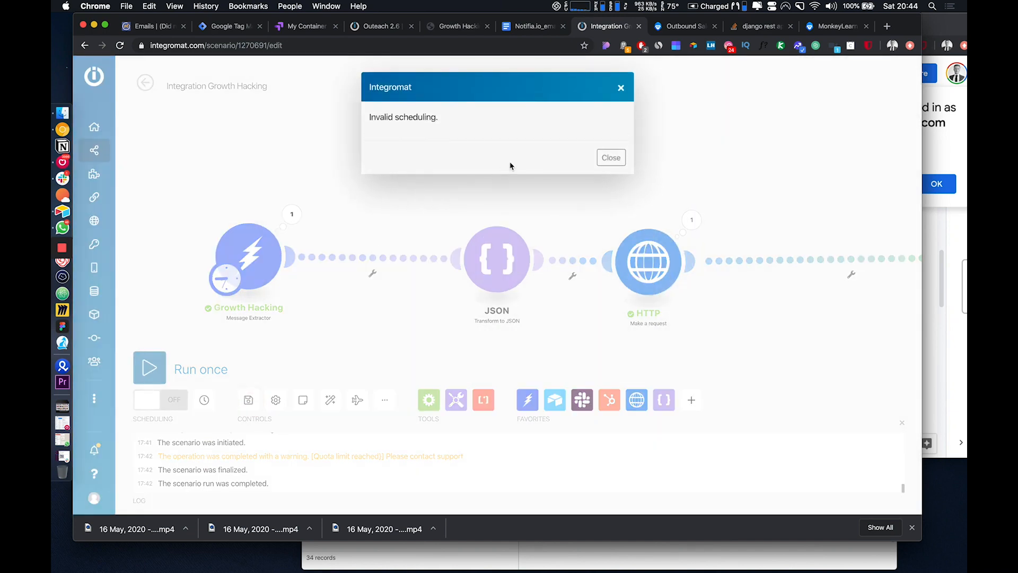
pyautogui.click(611, 144)
pyautogui.click(153, 368)
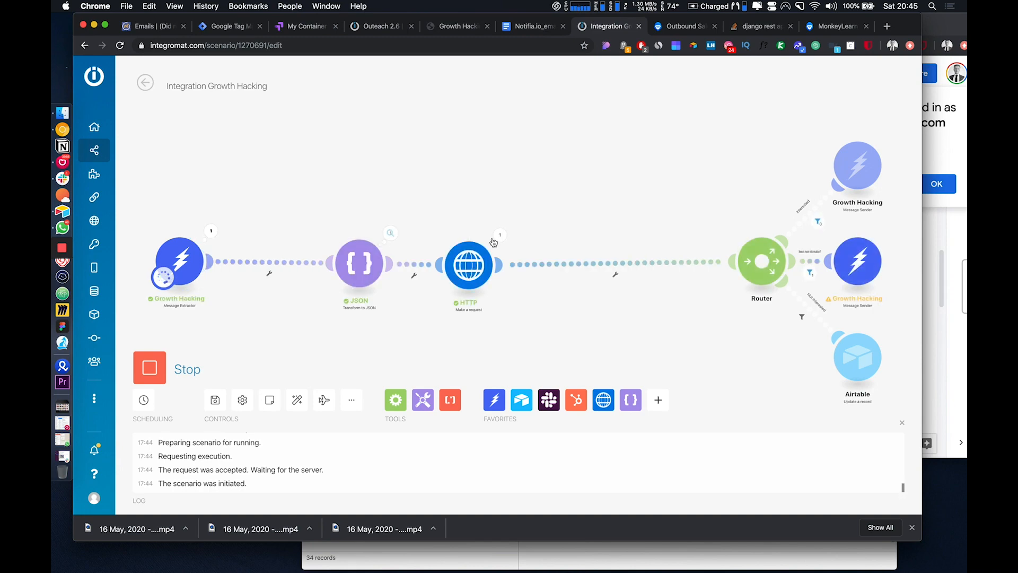
# Examine the message classification's tag name and confidence in the HTTP module's run output, and close the run details.
pyautogui.click(503, 235)
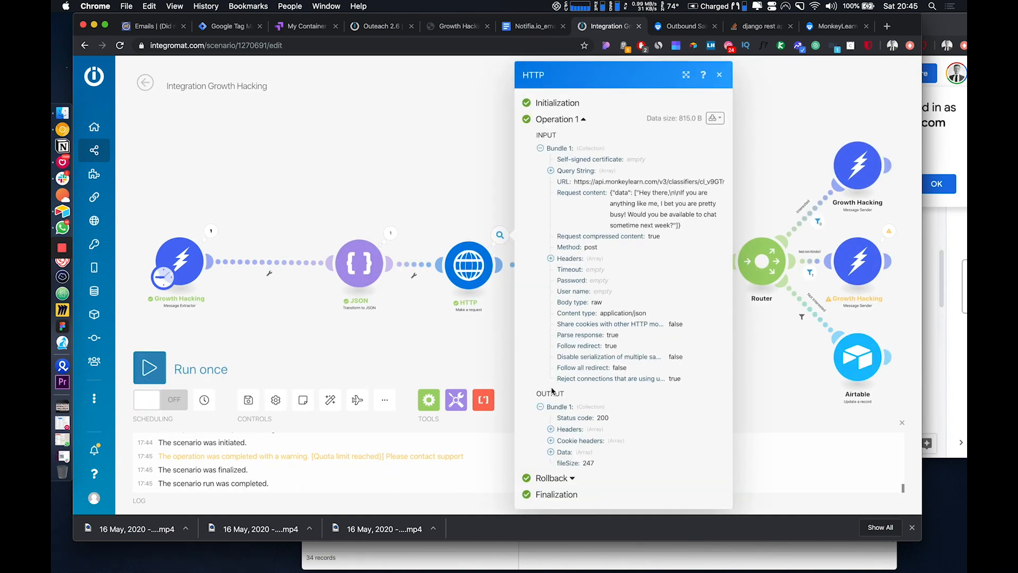
pyautogui.click(563, 453)
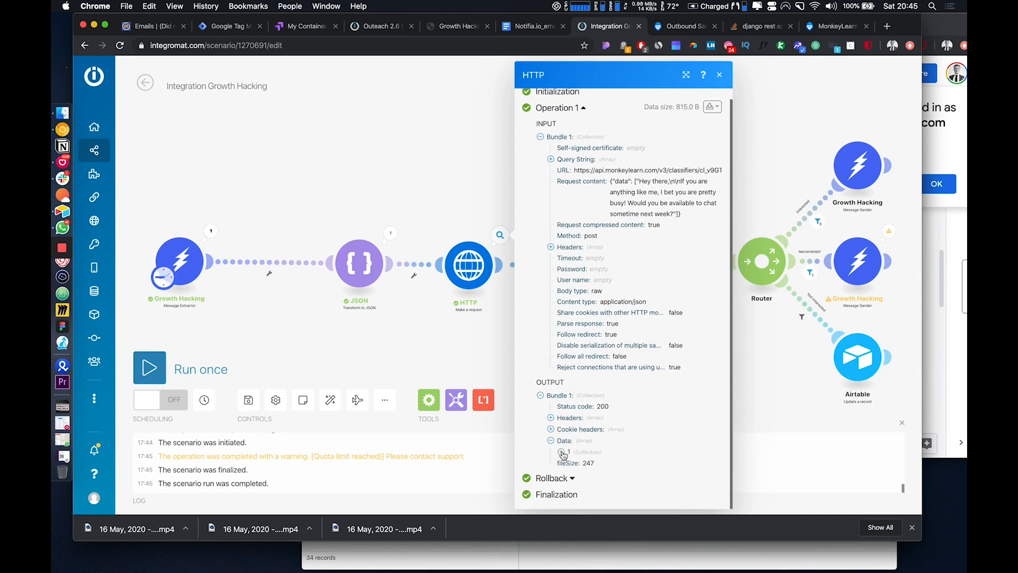
pyautogui.click(561, 463)
pyautogui.scroll(-4, 564, 454)
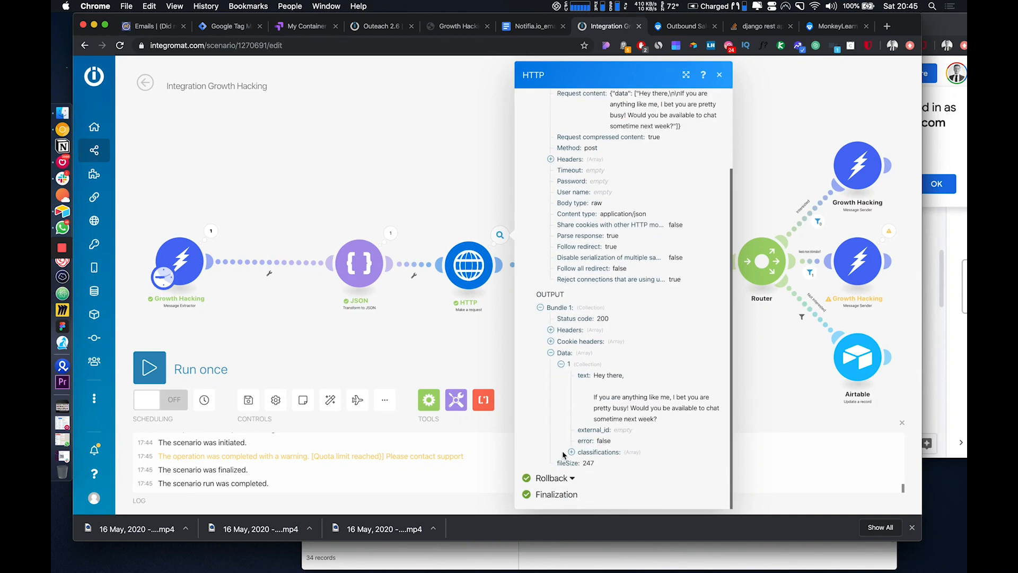
pyautogui.click(592, 456)
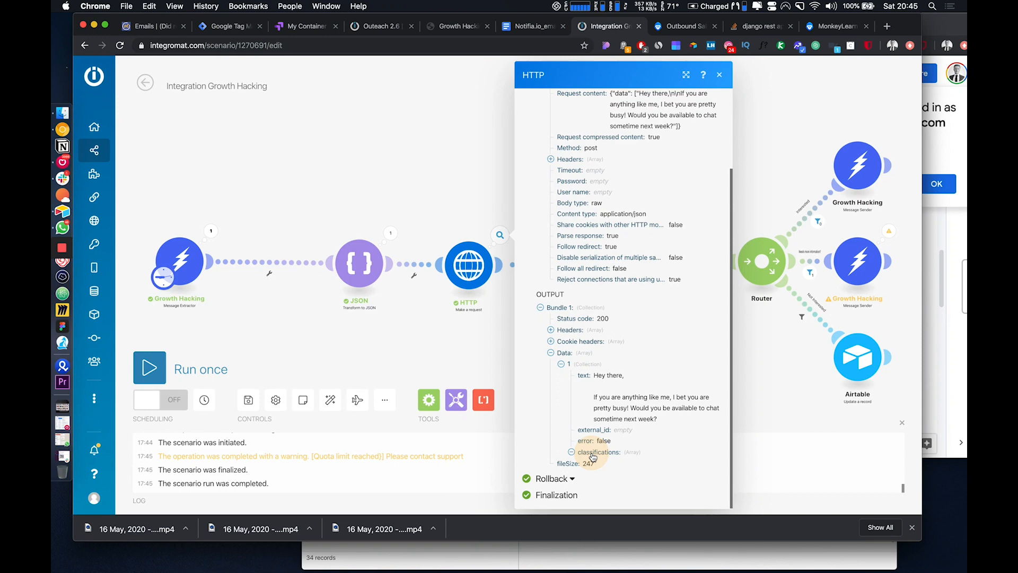
pyautogui.scroll(-2, 610, 455)
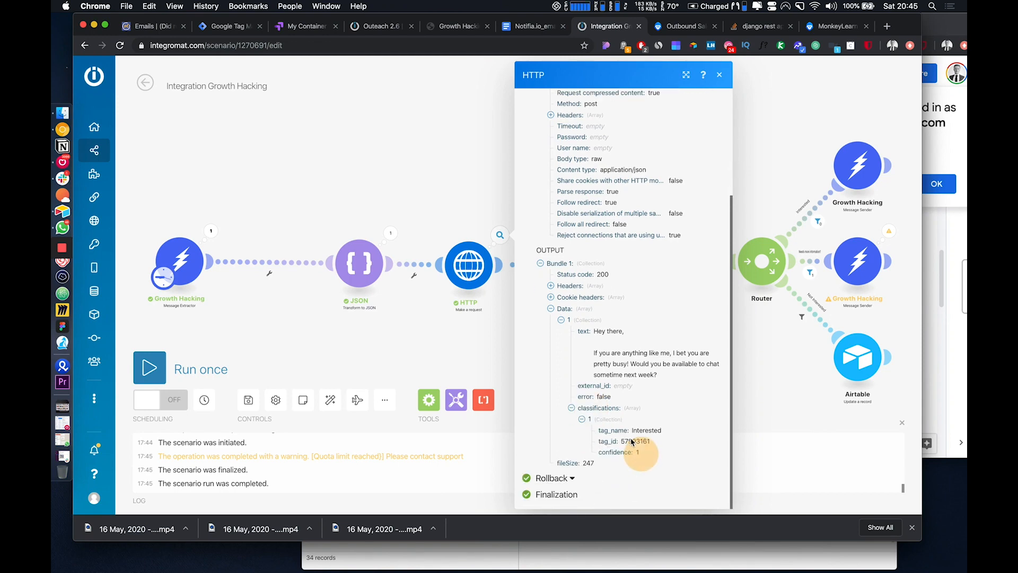
pyautogui.moveTo(629, 441); pyautogui.dragTo(641, 455)
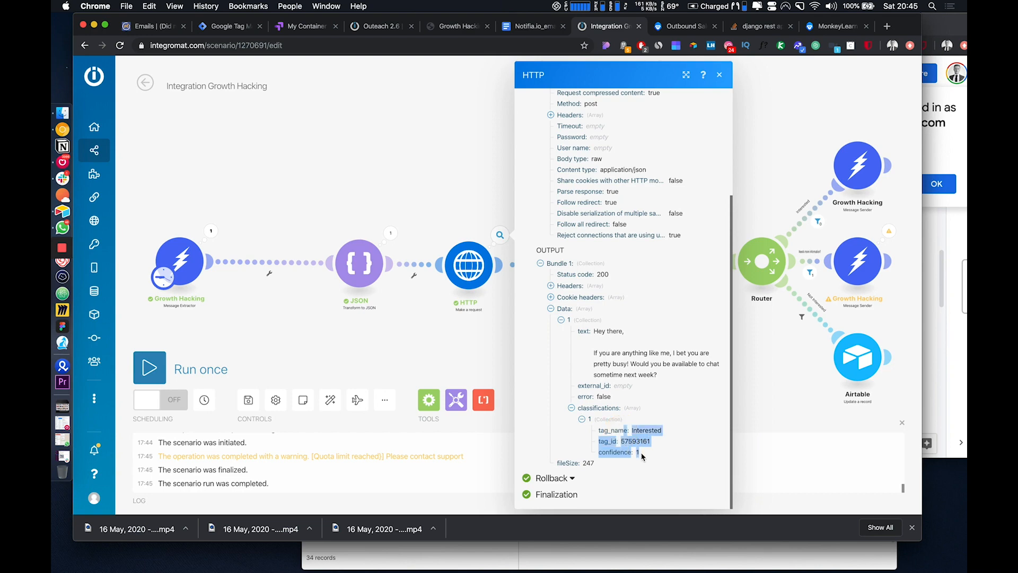
pyautogui.click(642, 456)
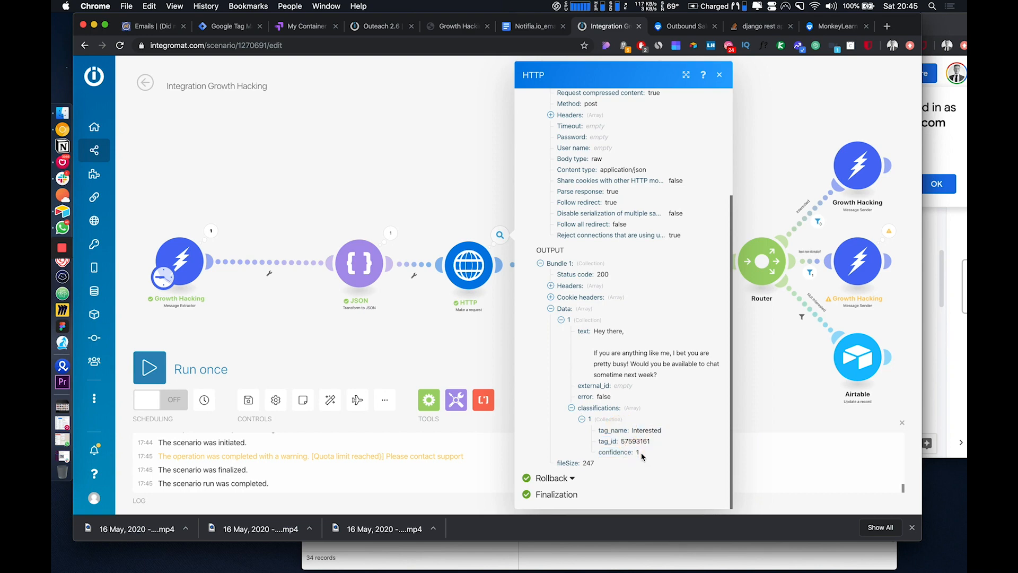
pyautogui.click(451, 368)
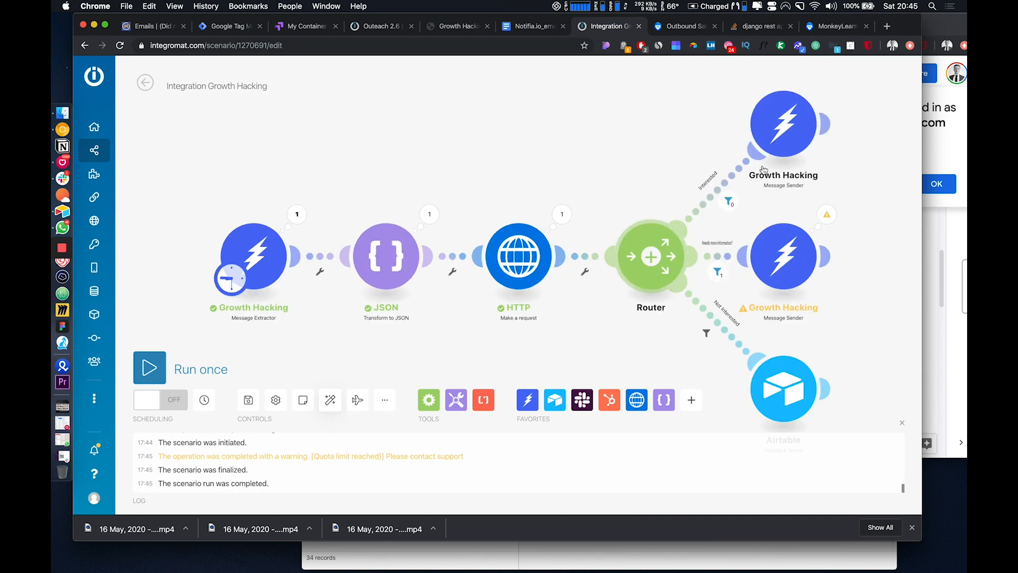
# Add an OR rule to the Interested route's filter that uses the HTTP response's classifications confidence as its operand.
pyautogui.click(719, 192)
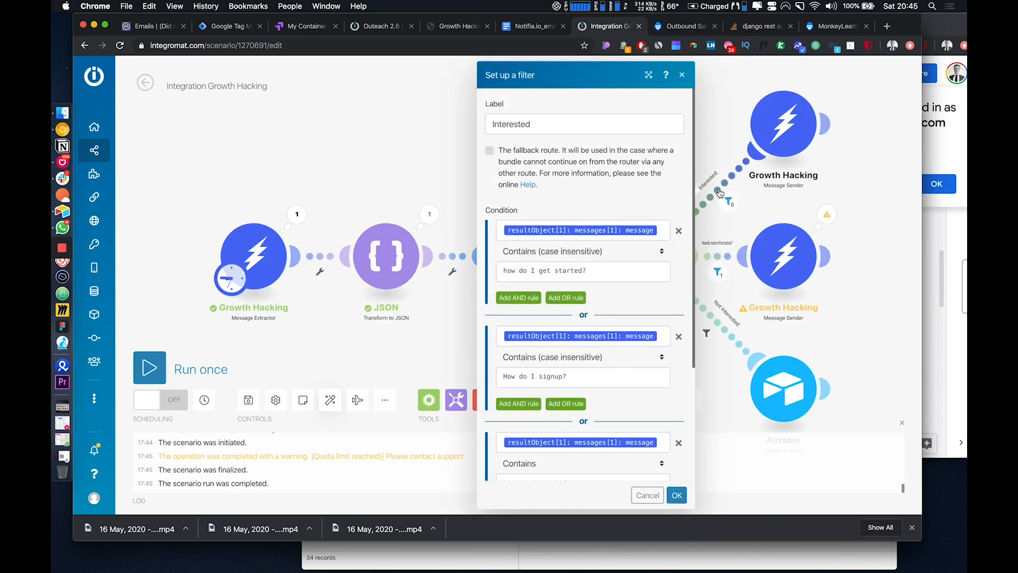
pyautogui.scroll(-3, 583, 345)
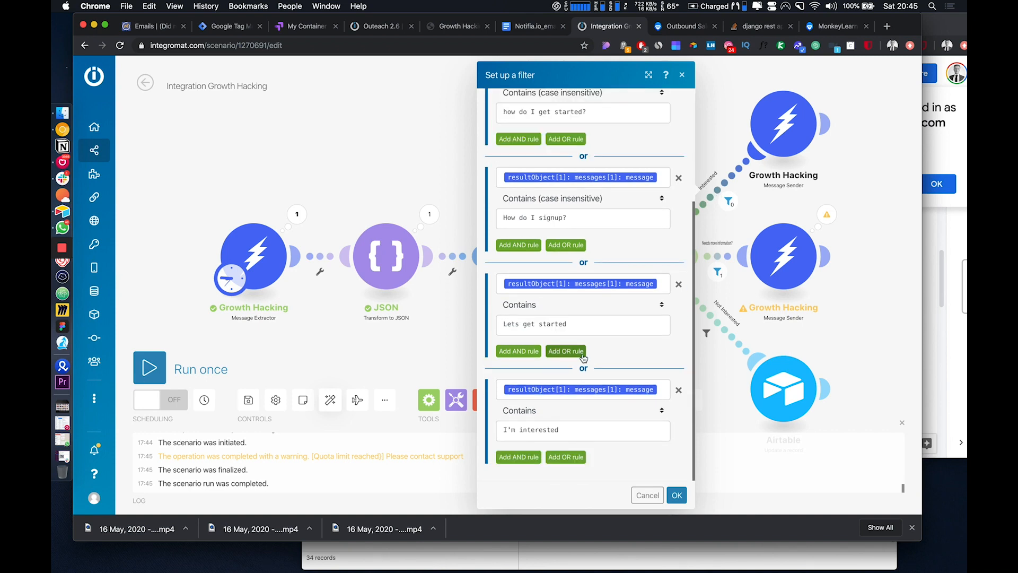
pyautogui.click(583, 353)
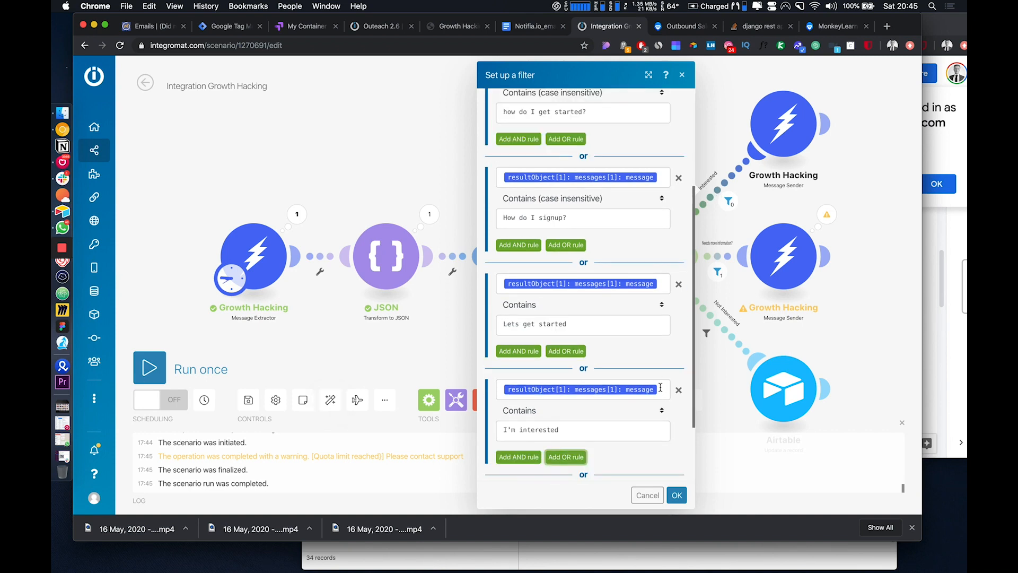
pyautogui.click(503, 389)
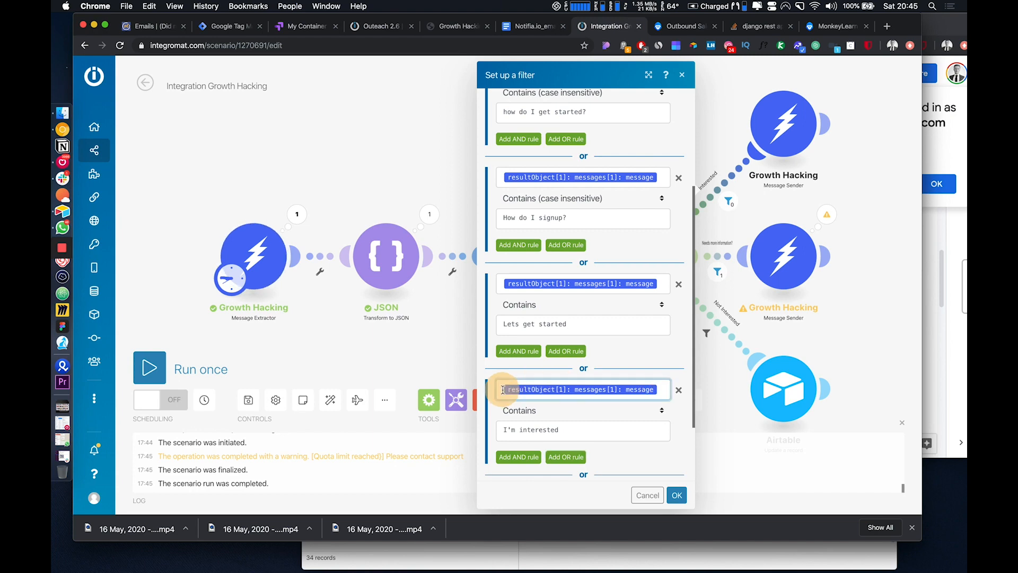
pyautogui.scroll(-3, 519, 427)
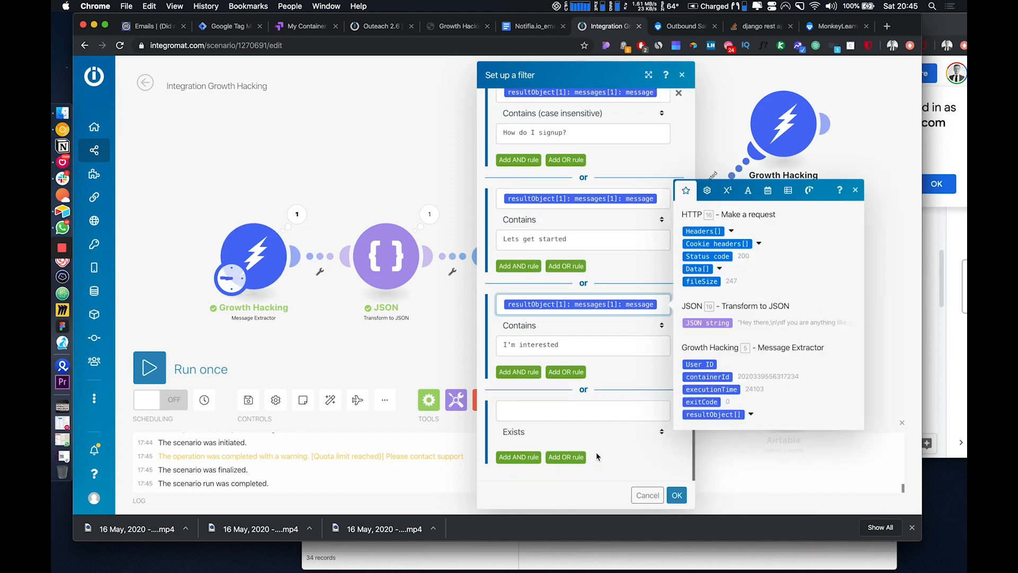
pyautogui.click(556, 420)
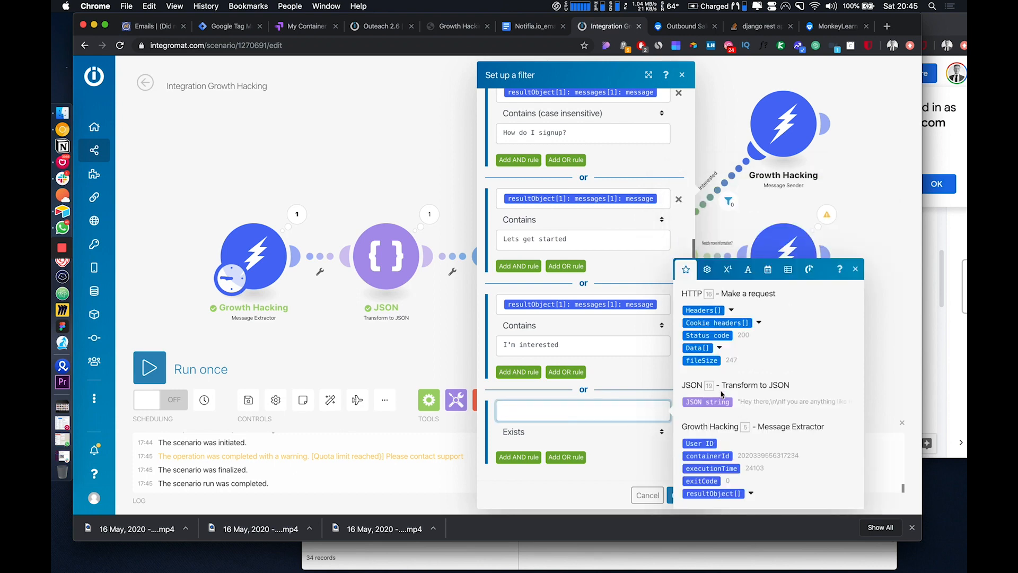
pyautogui.click(719, 348)
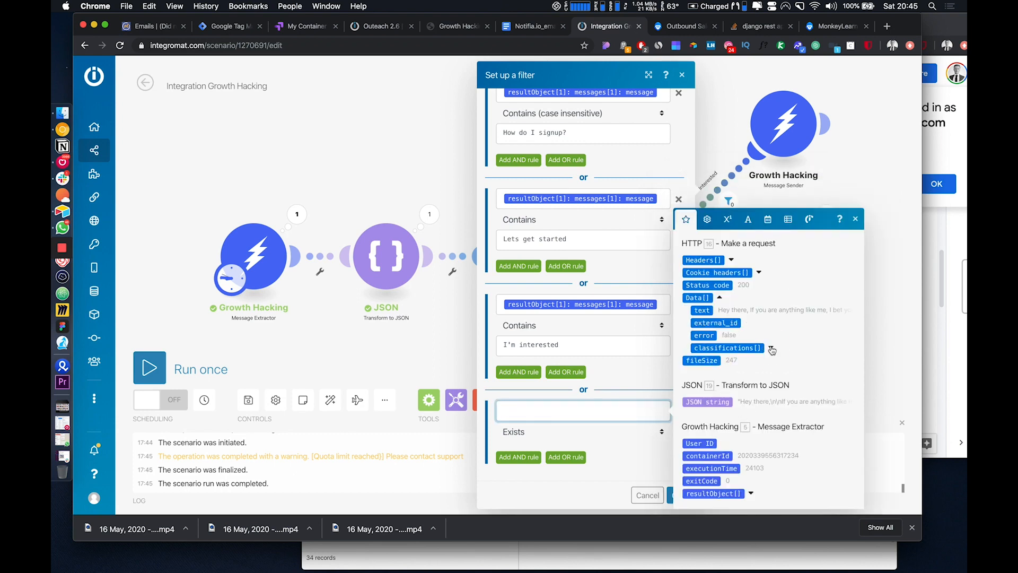
pyautogui.click(768, 348)
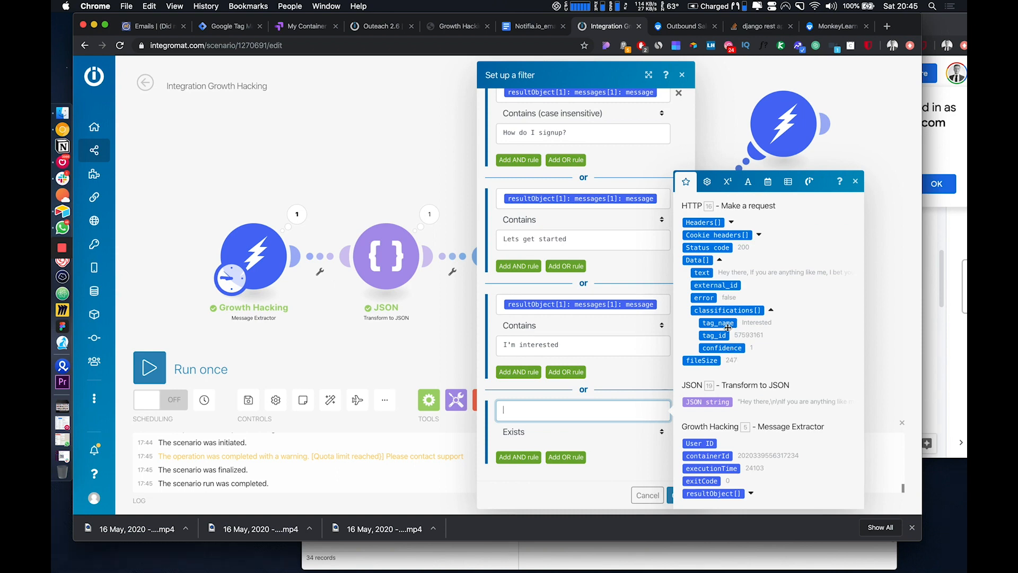
pyautogui.moveTo(727, 326); pyautogui.dragTo(573, 411)
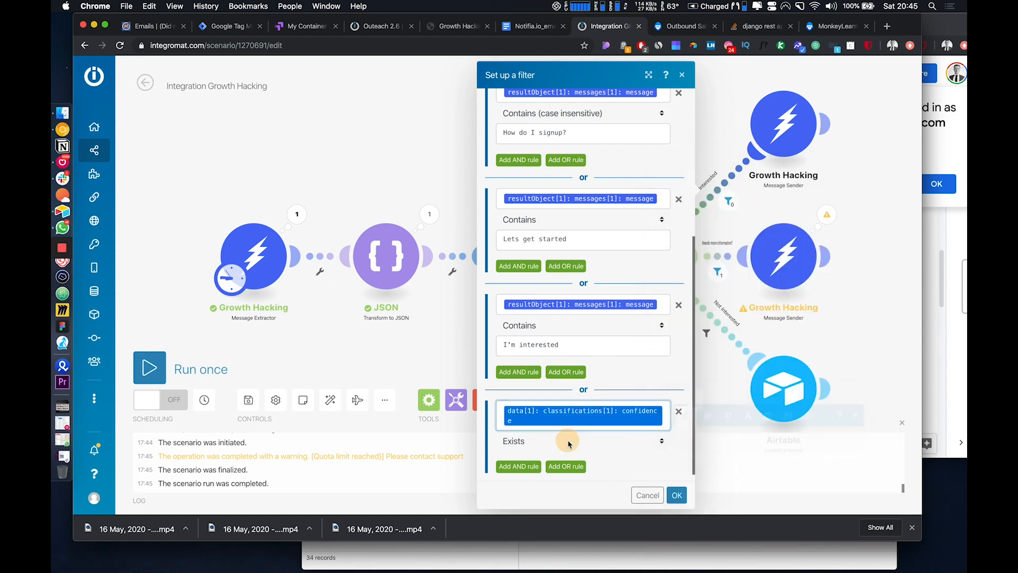
# Make the confidence rule use the numeric Greater than operator with a value of 0.75.
pyautogui.click(573, 436)
pyautogui.scroll(-10, 569, 464)
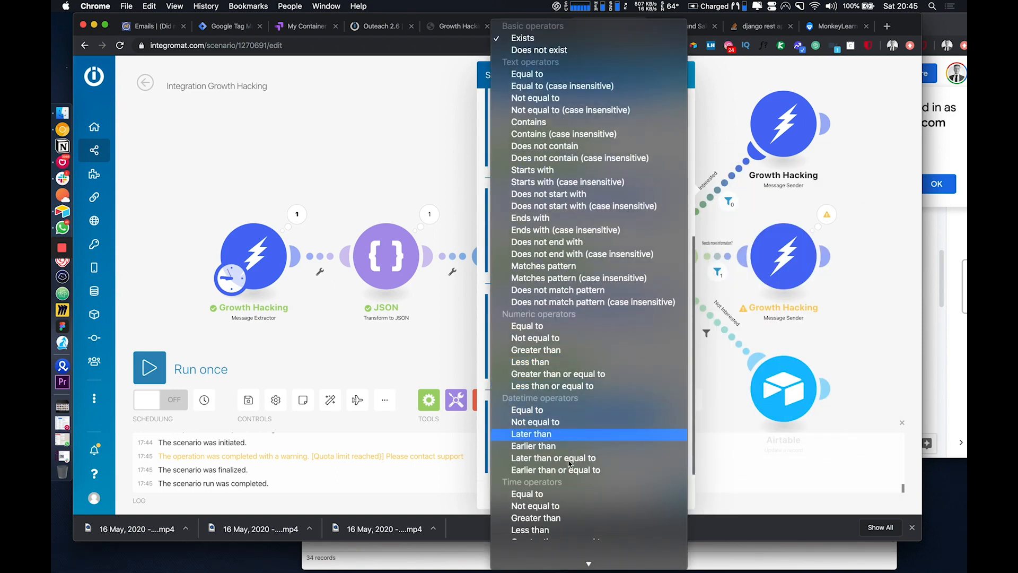
pyautogui.click(570, 359)
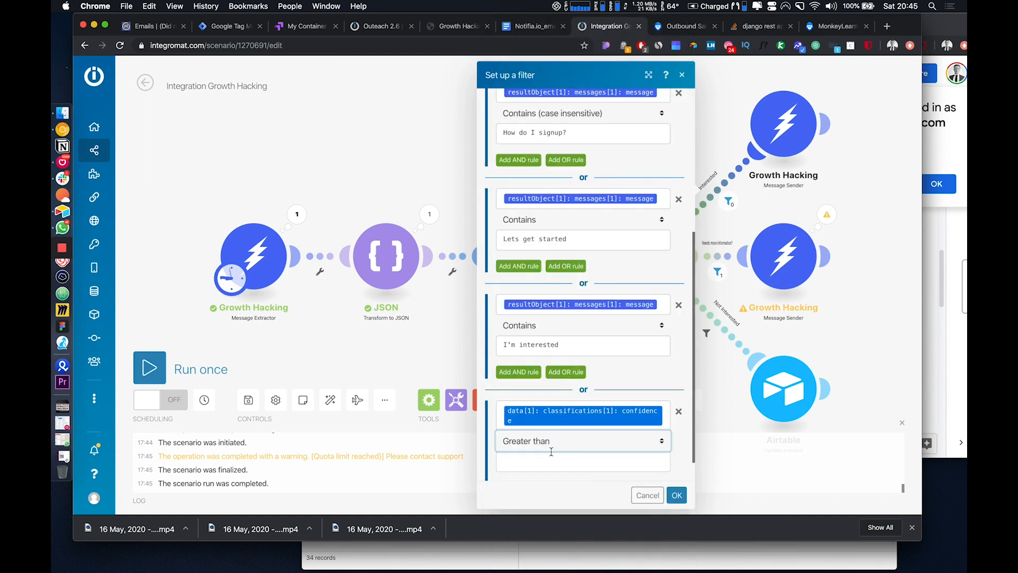
pyautogui.click(554, 466)
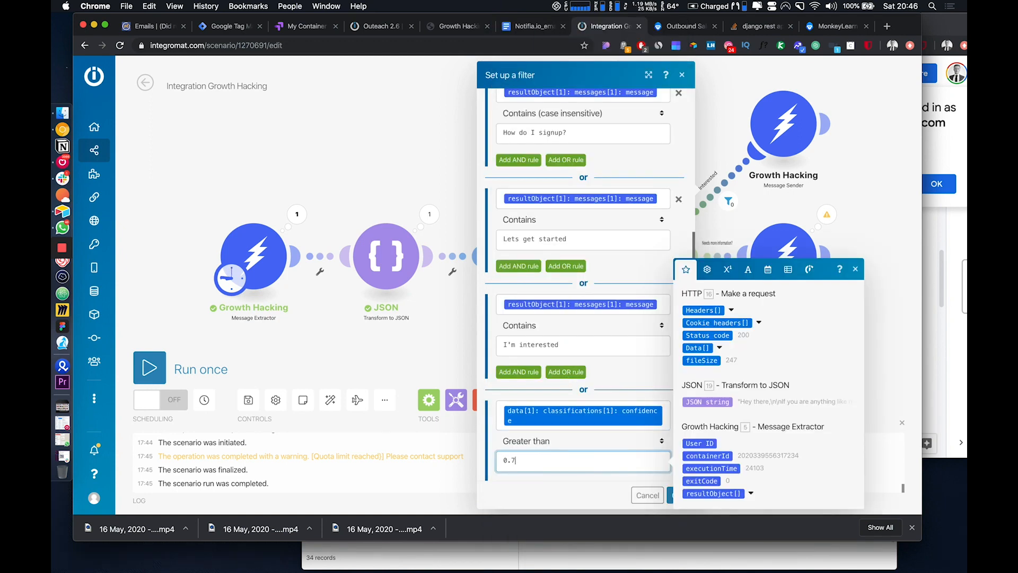
pyautogui.scroll(-1, 570, 467)
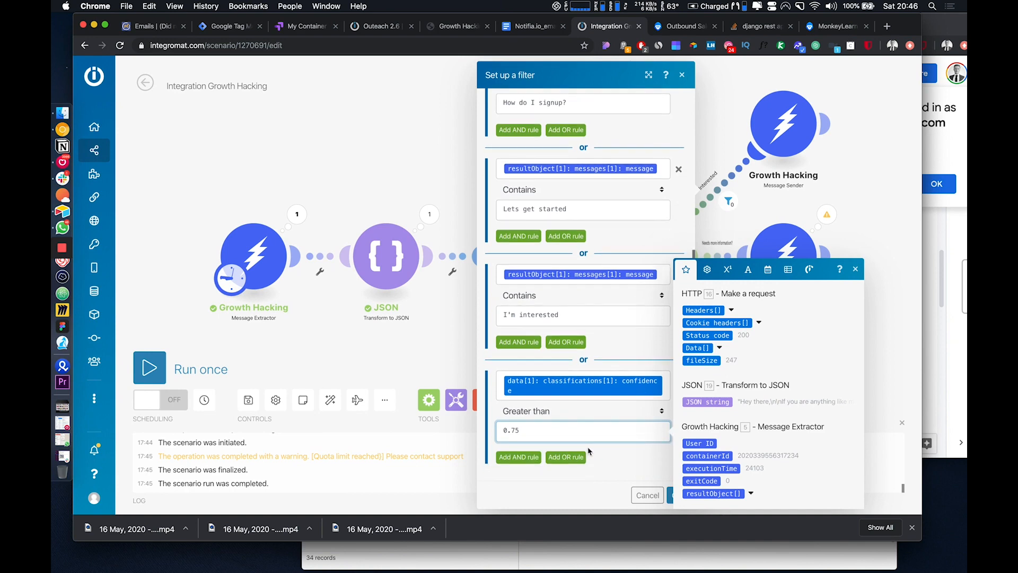
# Add an AND rule beneath the confidence rule, with the HTTP response's classifications tag_name as its operand.
pyautogui.click(531, 462)
pyautogui.scroll(-2, 573, 472)
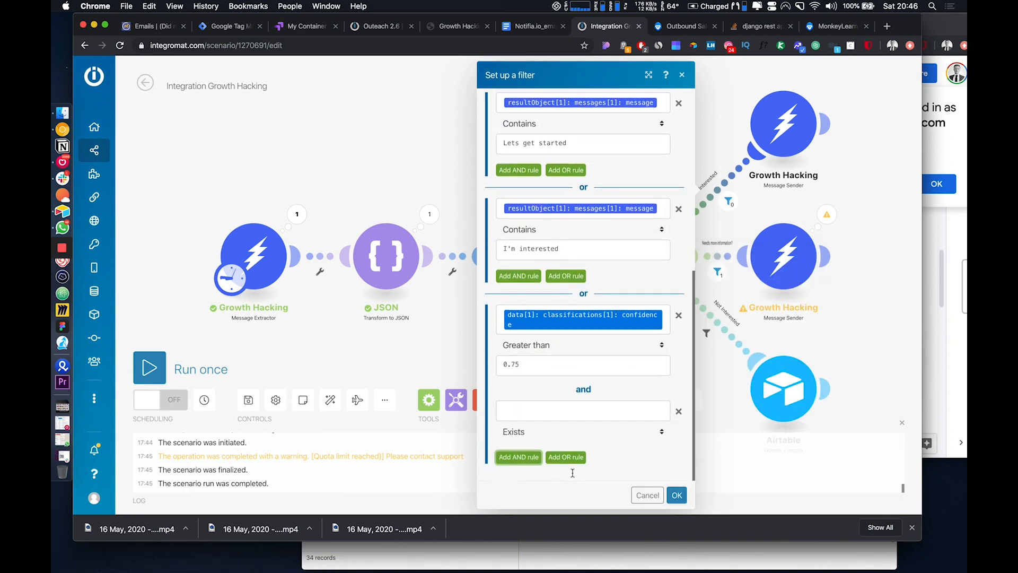
pyautogui.click(564, 412)
pyautogui.click(720, 348)
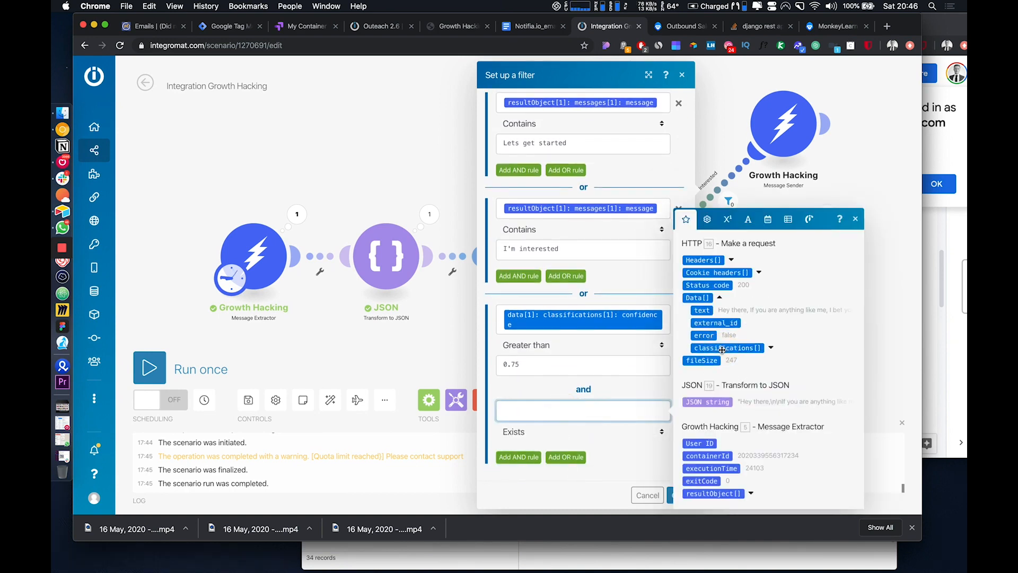
pyautogui.click(773, 353)
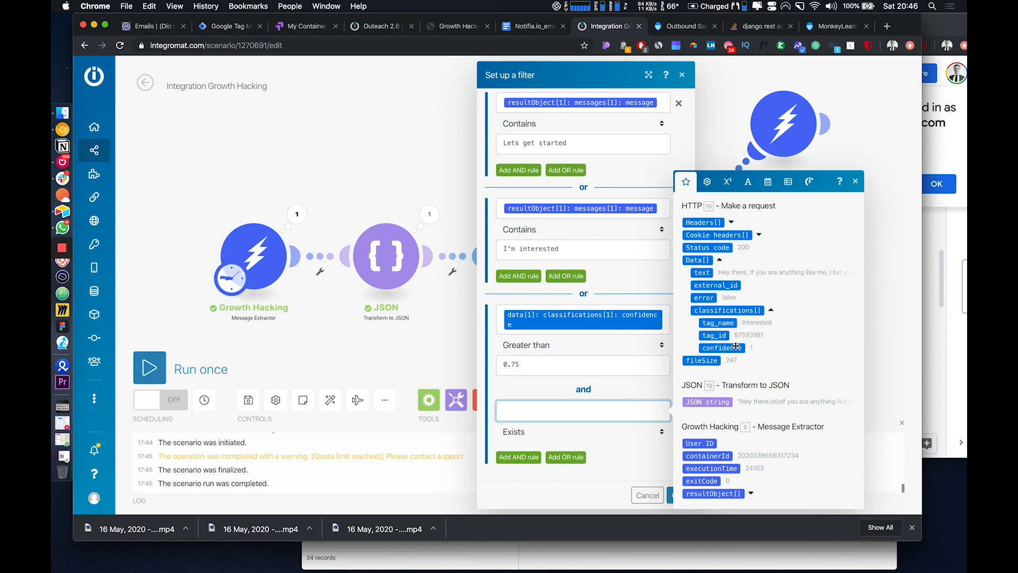
pyautogui.click(722, 324)
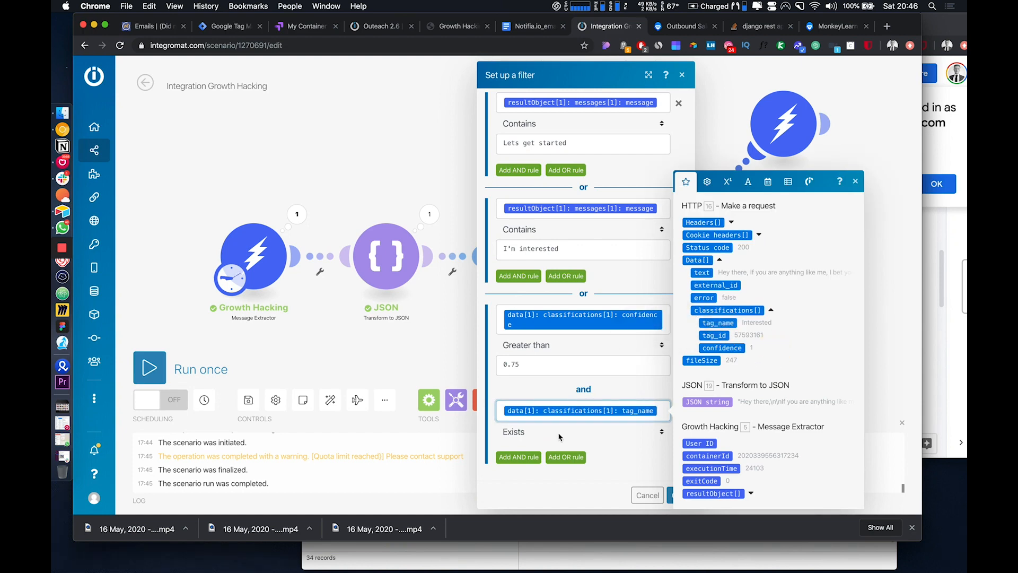
# Set the tag_name rule to Contains "interested" and confirm the filter.
pyautogui.click(547, 427)
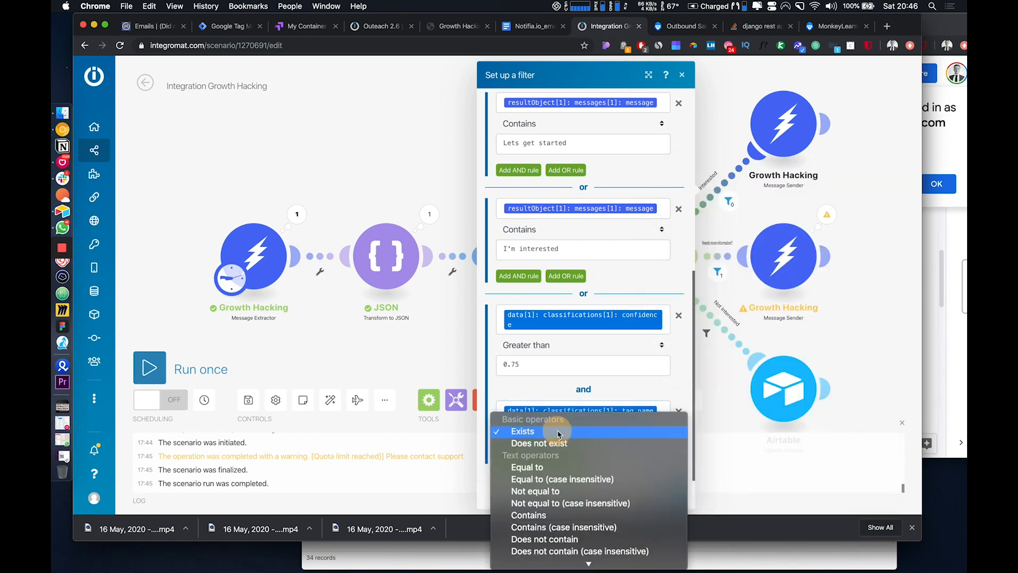
pyautogui.scroll(-3, 553, 480)
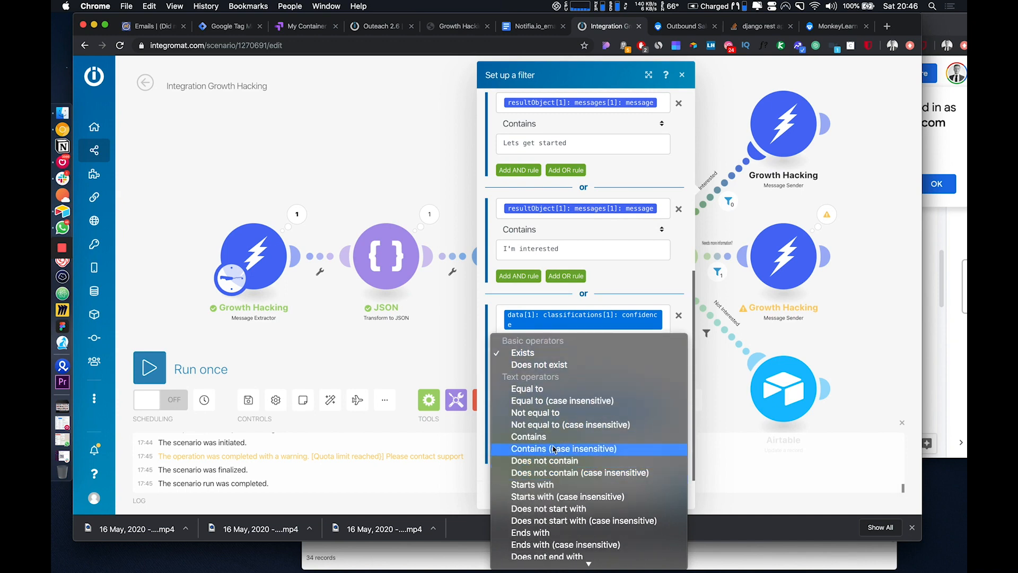
pyautogui.click(552, 445)
pyautogui.click(539, 456)
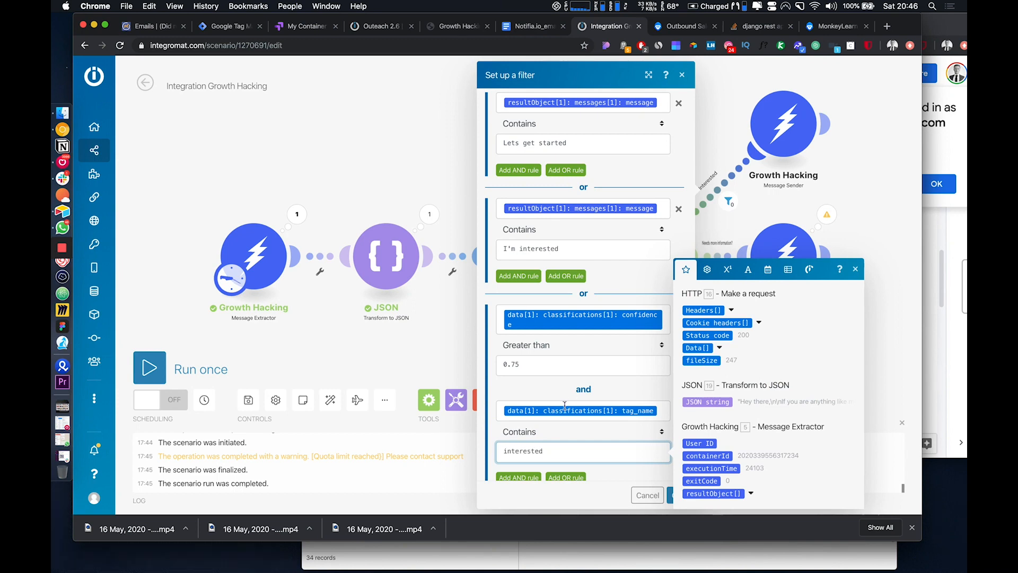
pyautogui.write('interested')
pyautogui.click(670, 495)
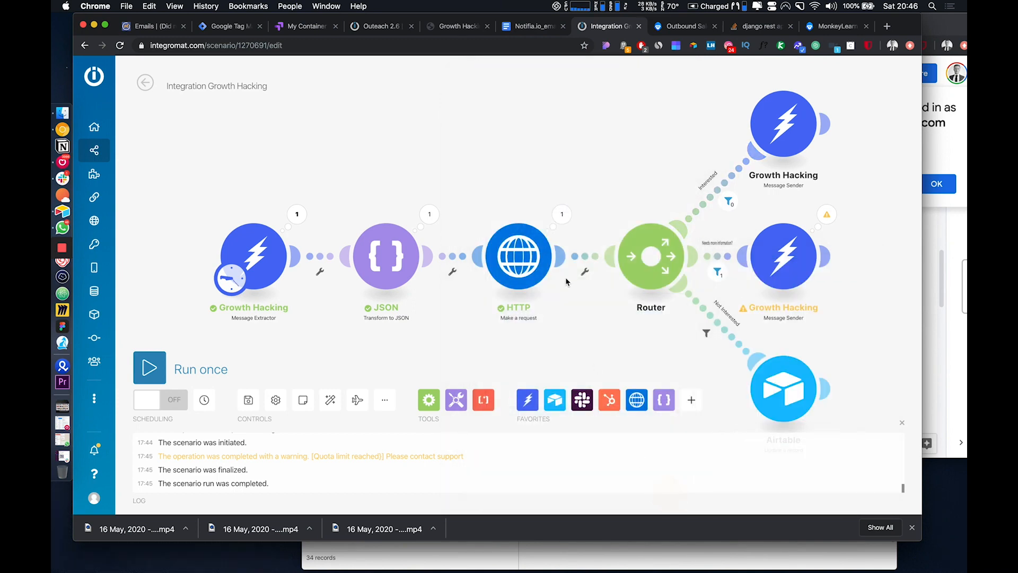
# Set the confidence threshold in the Interested route's filter to 0.80 and confirm the filter.
pyautogui.click(779, 143)
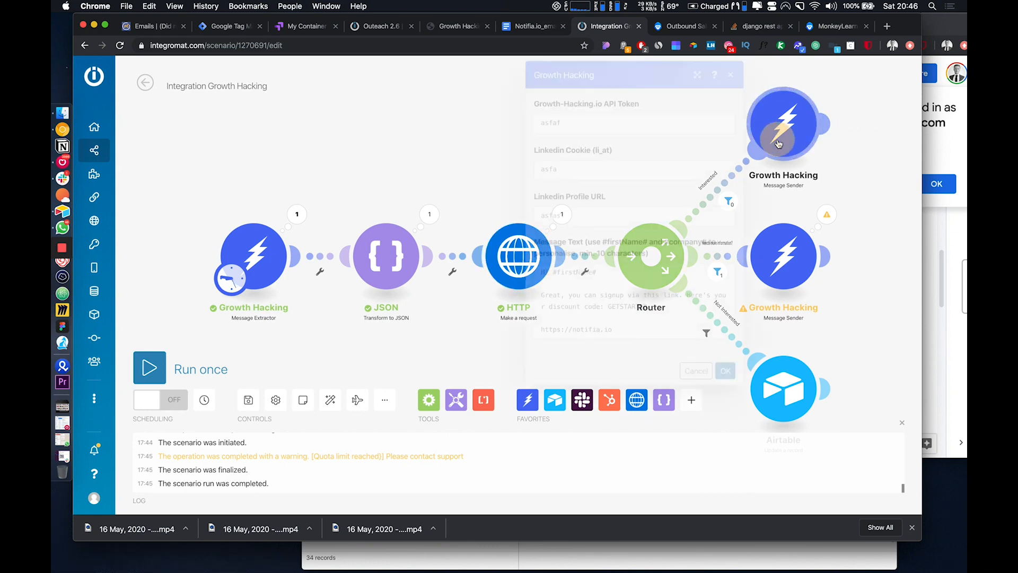
pyautogui.click(865, 202)
pyautogui.click(715, 200)
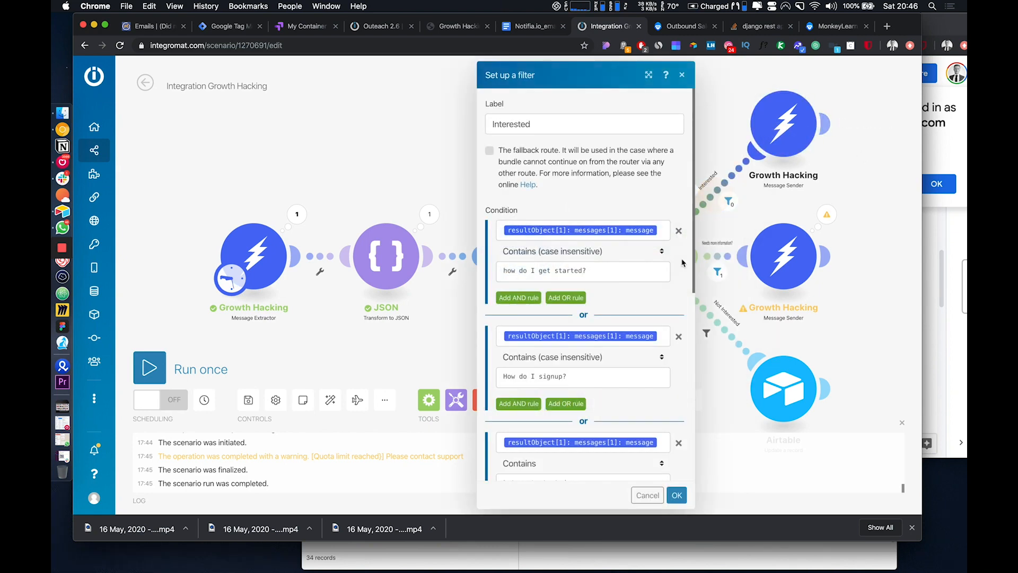
pyautogui.scroll(-10, 583, 318)
pyautogui.click(534, 343)
pyautogui.press('BackSpace')
pyautogui.press('BackSpace')
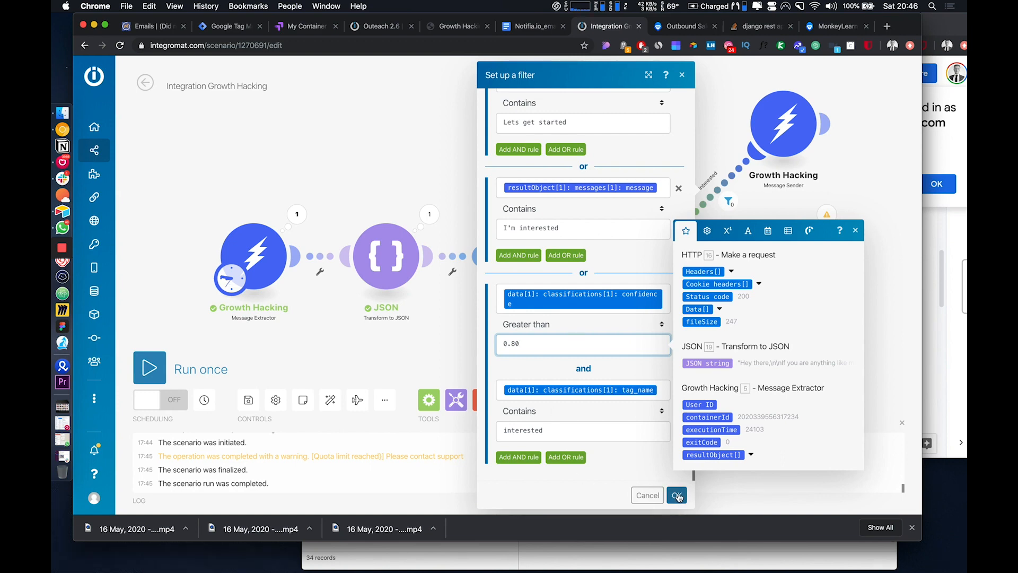
pyautogui.click(678, 496)
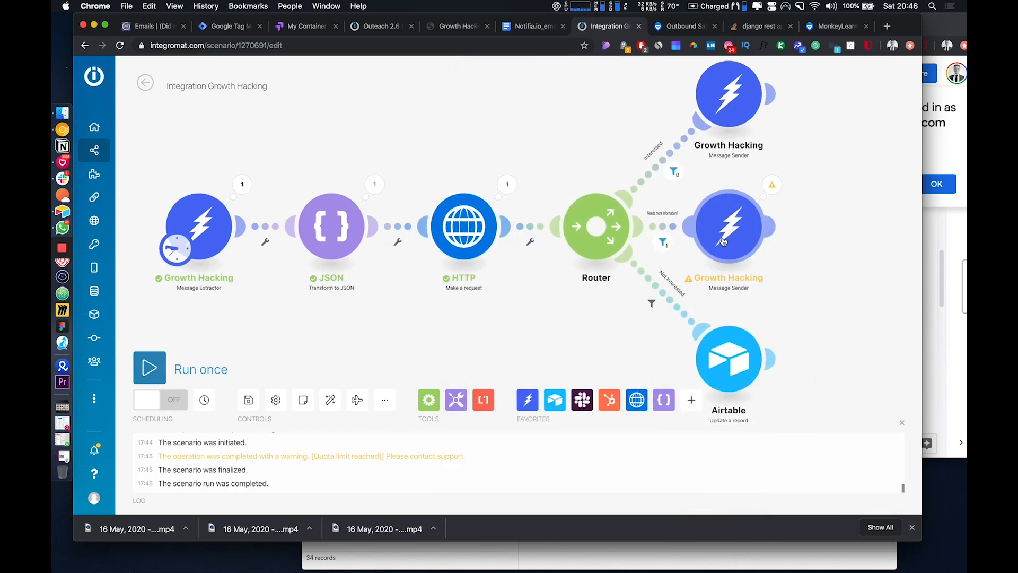
# Review the conditions in the "Needs more information?" route's filter and close it.
pyautogui.click(681, 242)
pyautogui.scroll(-3, 504, 405)
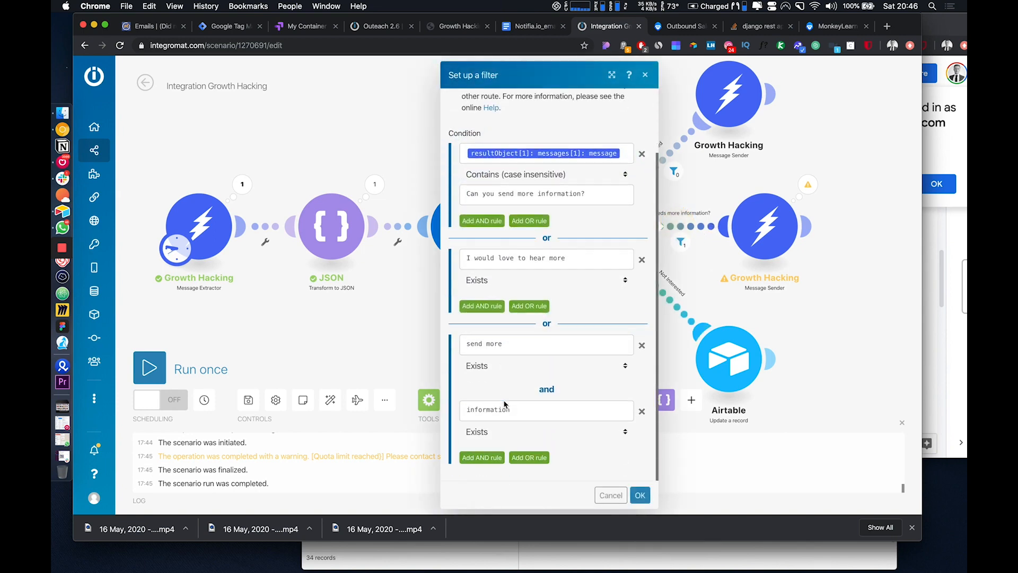
pyautogui.click(346, 350)
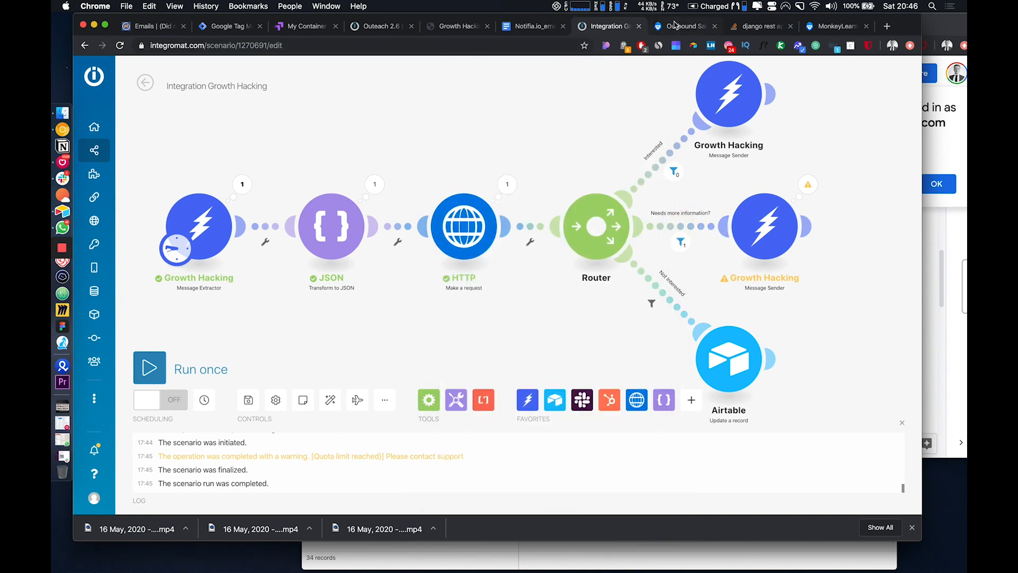
# Switch to MonkeyLearn's Outbound Sales Response Classifier API page and examine its available tags and the tag_name in the example response.
pyautogui.click(675, 25)
pyautogui.scroll(5, 386, 265)
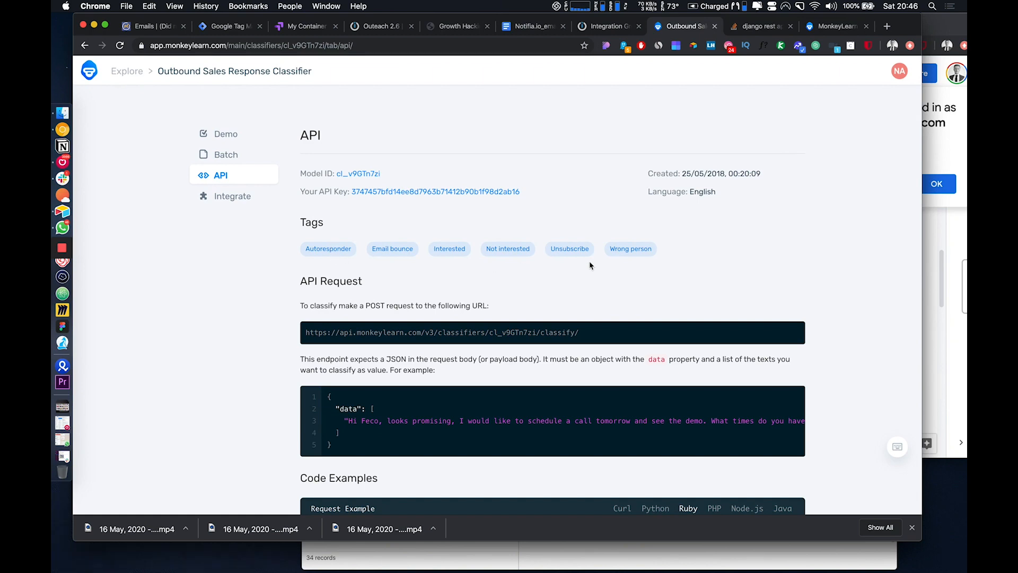
pyautogui.scroll(-10, 590, 260)
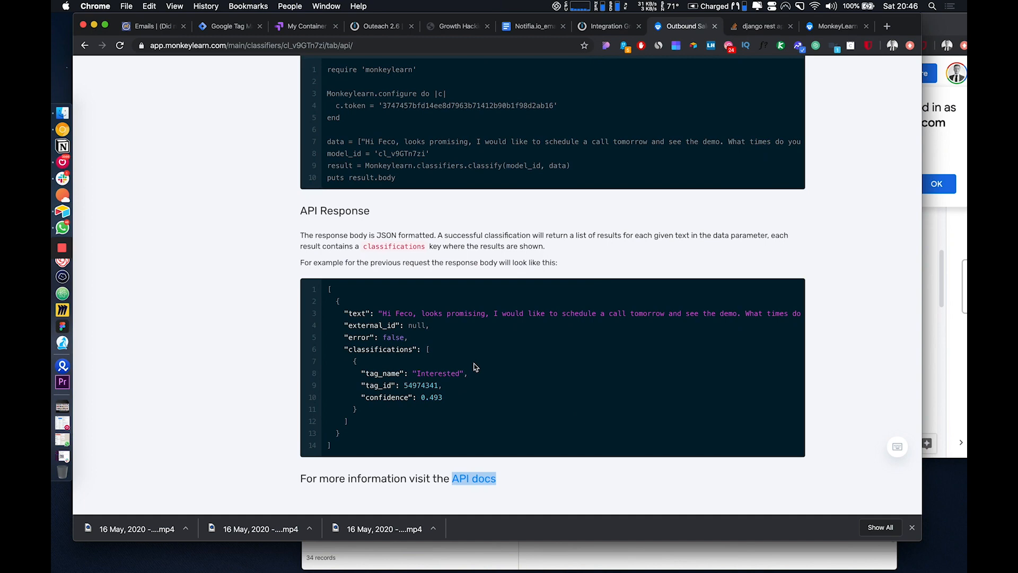
pyautogui.moveTo(474, 375); pyautogui.dragTo(399, 374)
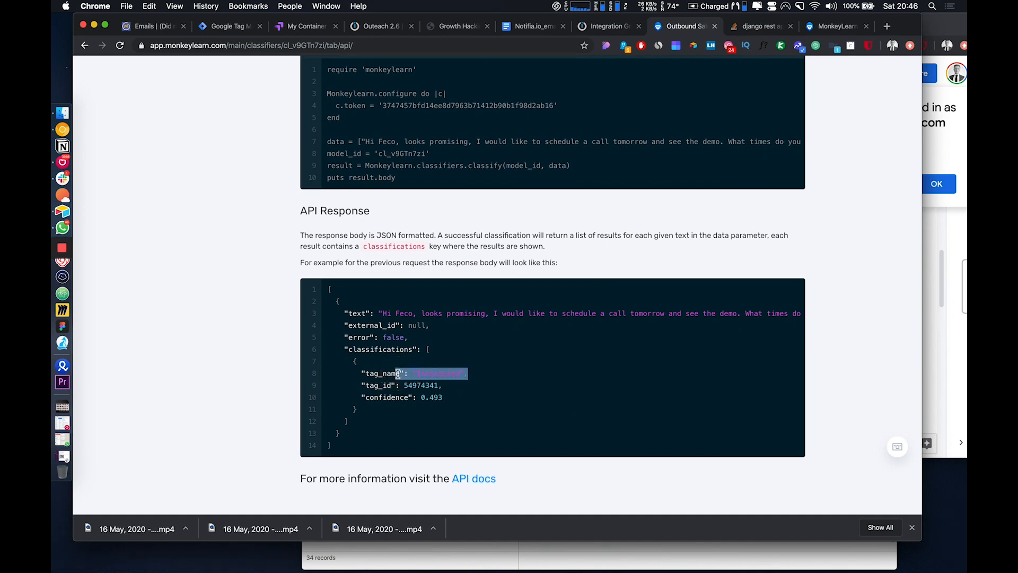
pyautogui.scroll(15, 399, 374)
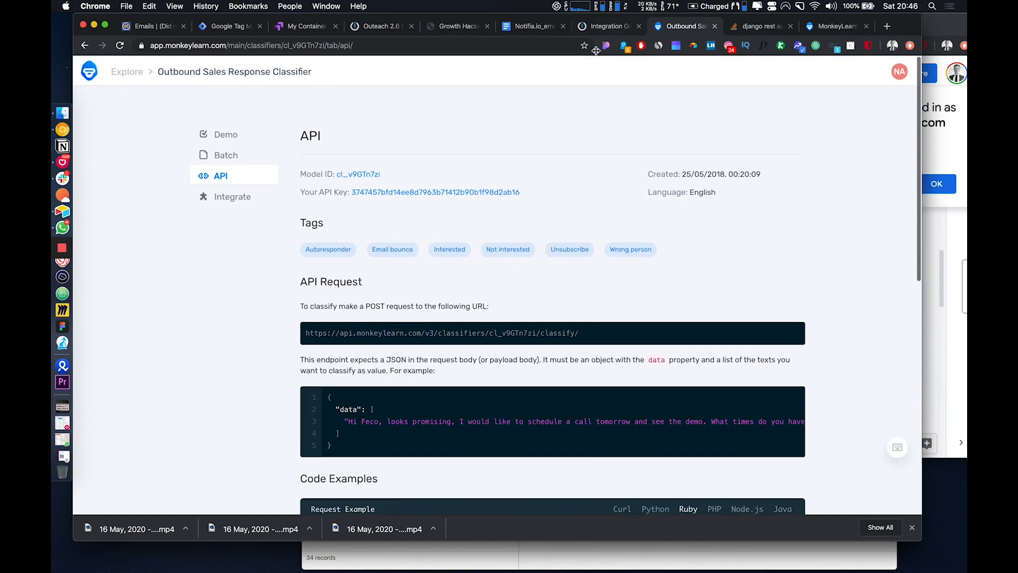
# Return to the Integromat scenario, review the classification rules in the Interested route's filter, and close it with its settings kept.
pyautogui.click(607, 27)
pyautogui.scroll(-3, 849, 295)
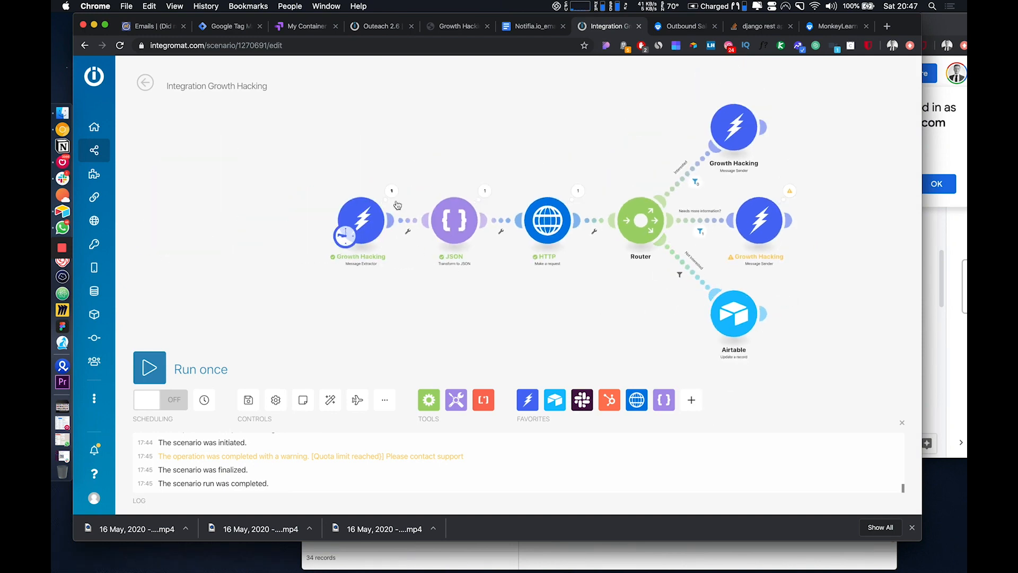
pyautogui.moveTo(462, 304); pyautogui.dragTo(380, 297)
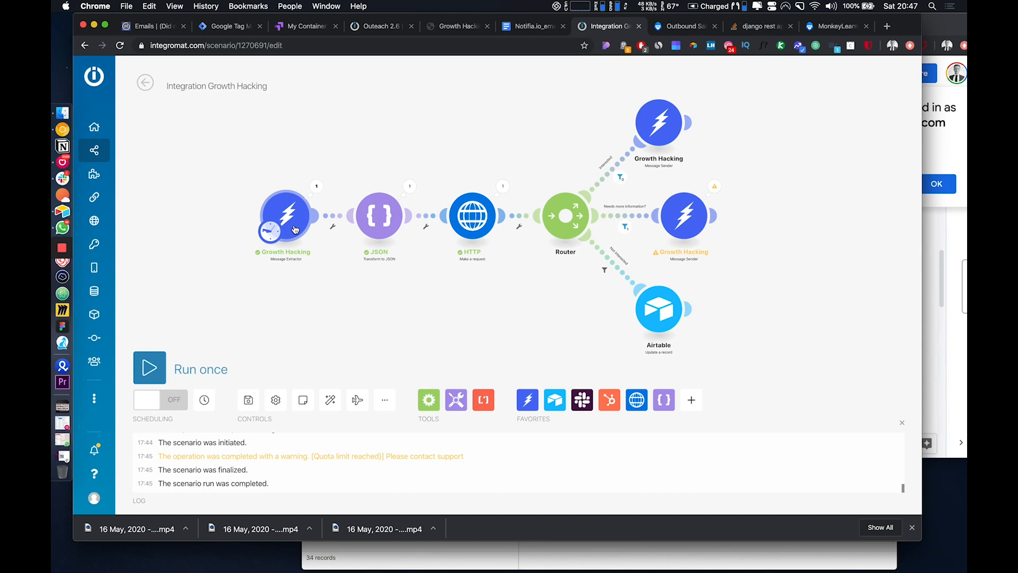
pyautogui.click(604, 171)
pyautogui.scroll(-5, 710, 331)
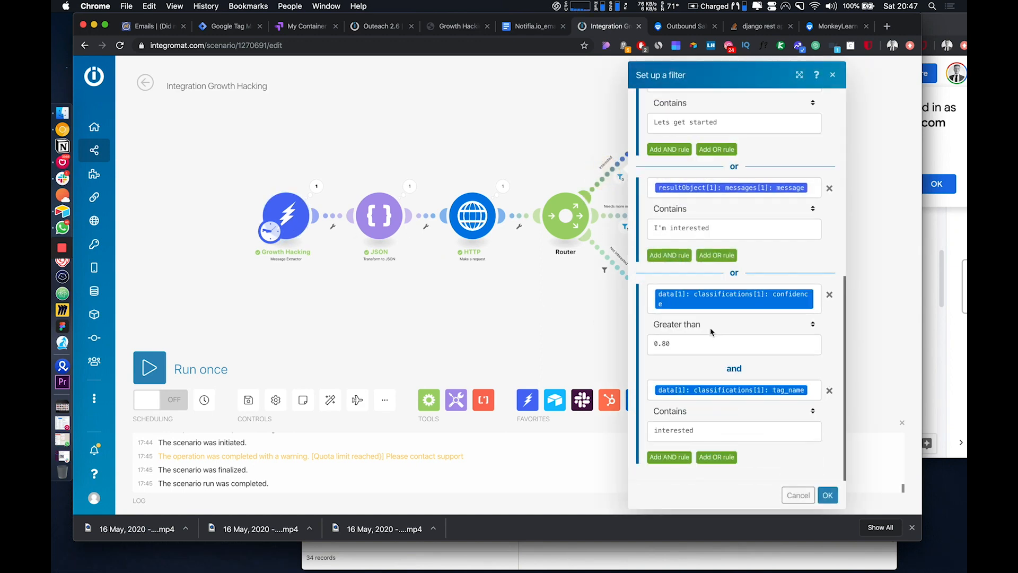
pyautogui.click(827, 494)
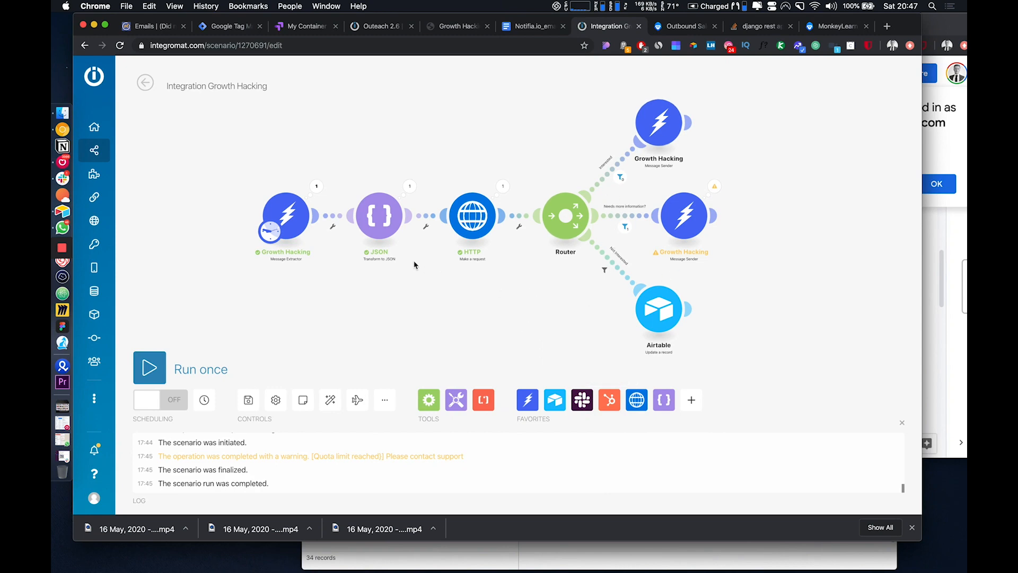
# Review the message-text and classification conditions in the Interested route's filter and close it with its settings kept.
pyautogui.click(477, 228)
pyautogui.click(432, 125)
pyautogui.click(611, 178)
pyautogui.scroll(-6, 720, 457)
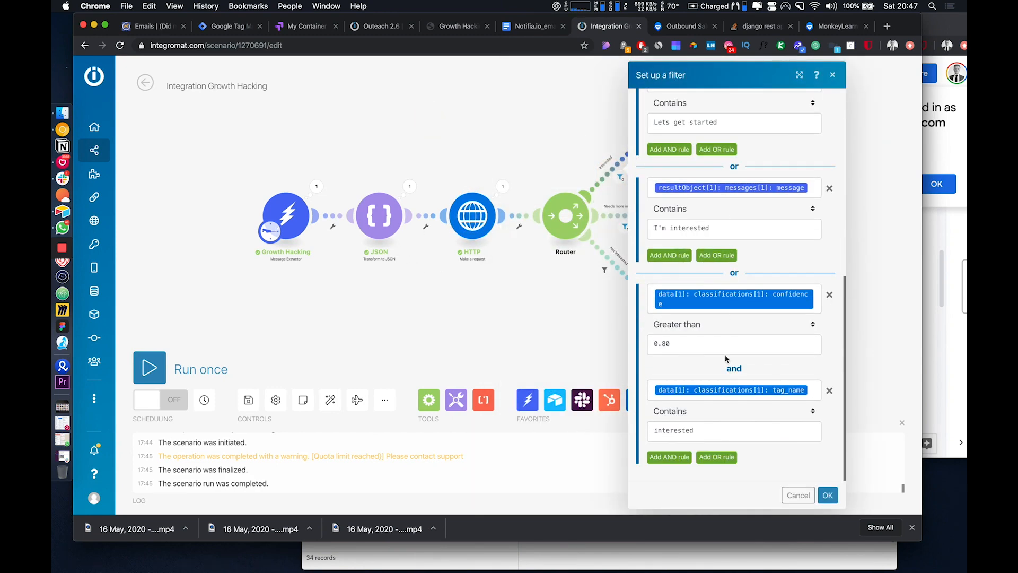
pyautogui.scroll(6, 724, 413)
pyautogui.scroll(-3, 723, 413)
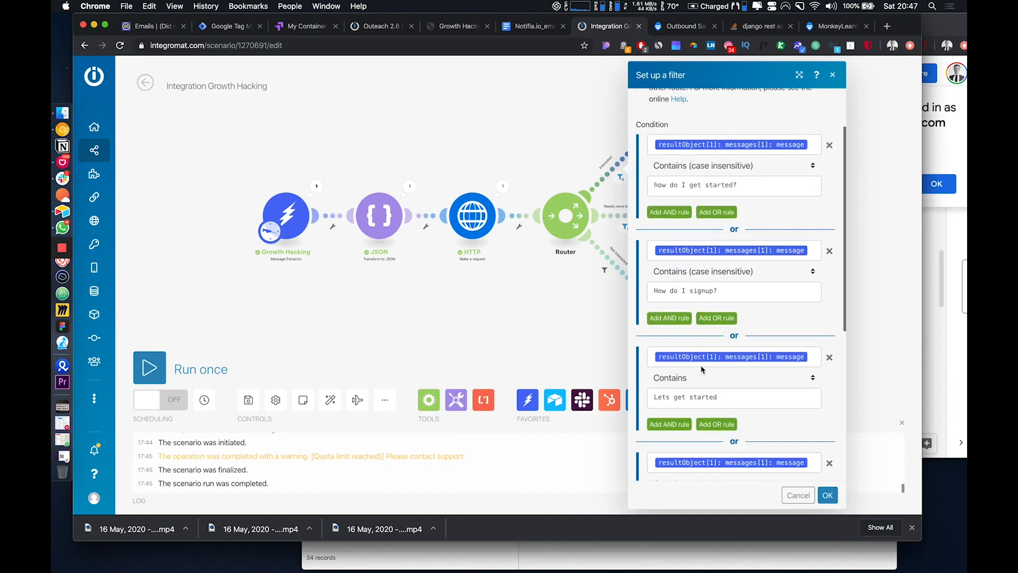
pyautogui.click(828, 495)
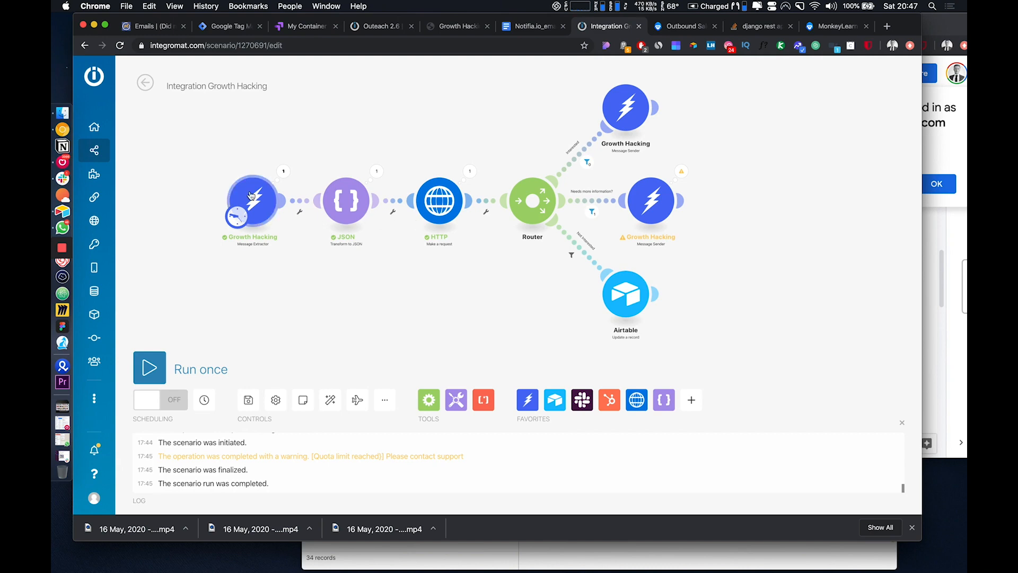
# Make room after the Message Extractor and insert a Flow Control Iterator between it and the JSON module.
pyautogui.moveTo(252, 205); pyautogui.dragTo(176, 206)
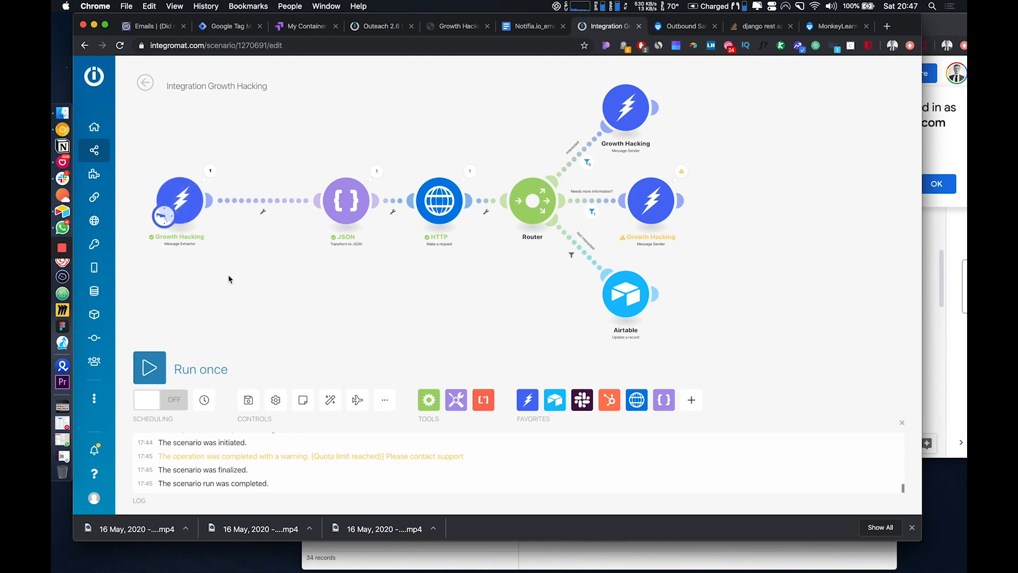
pyautogui.moveTo(229, 276); pyautogui.dragTo(387, 277)
pyautogui.rightClick(430, 199)
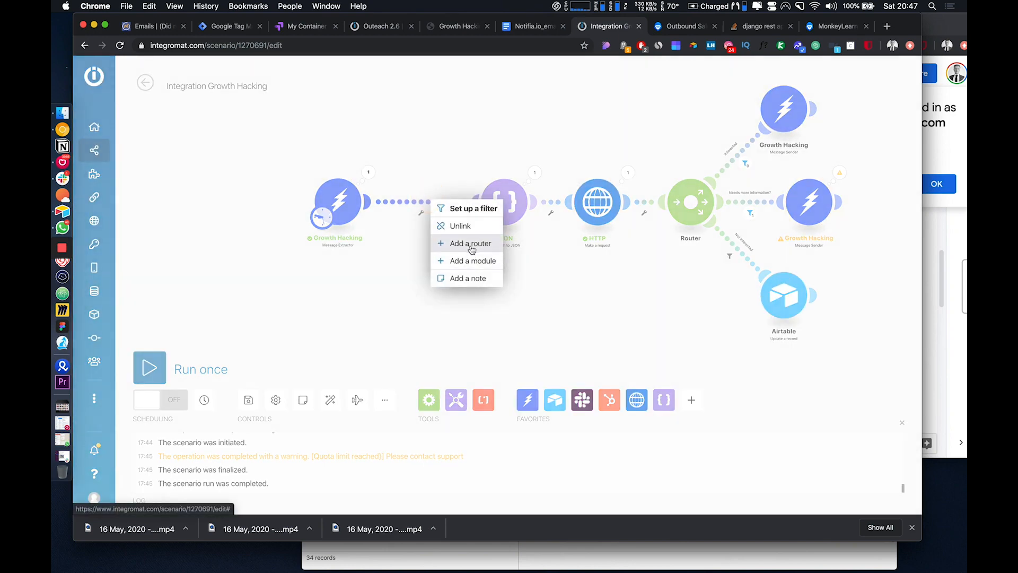
pyautogui.click(472, 261)
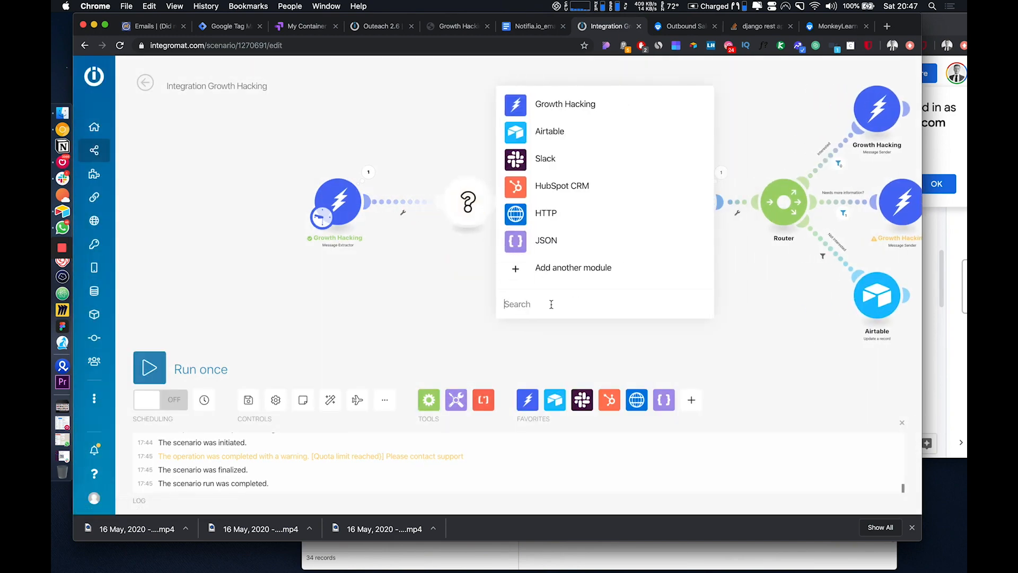
pyautogui.click(636, 268)
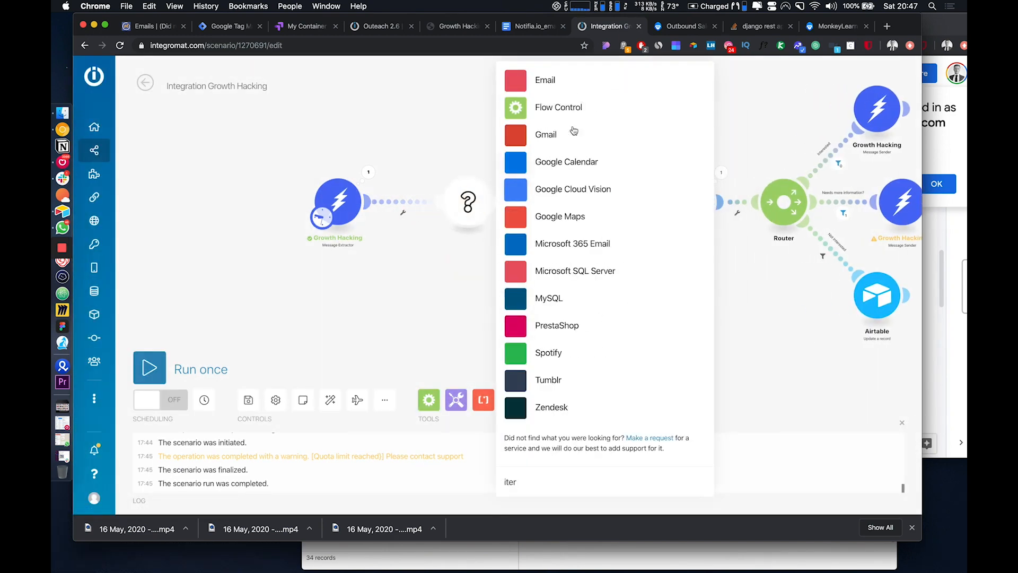
pyautogui.click(566, 103)
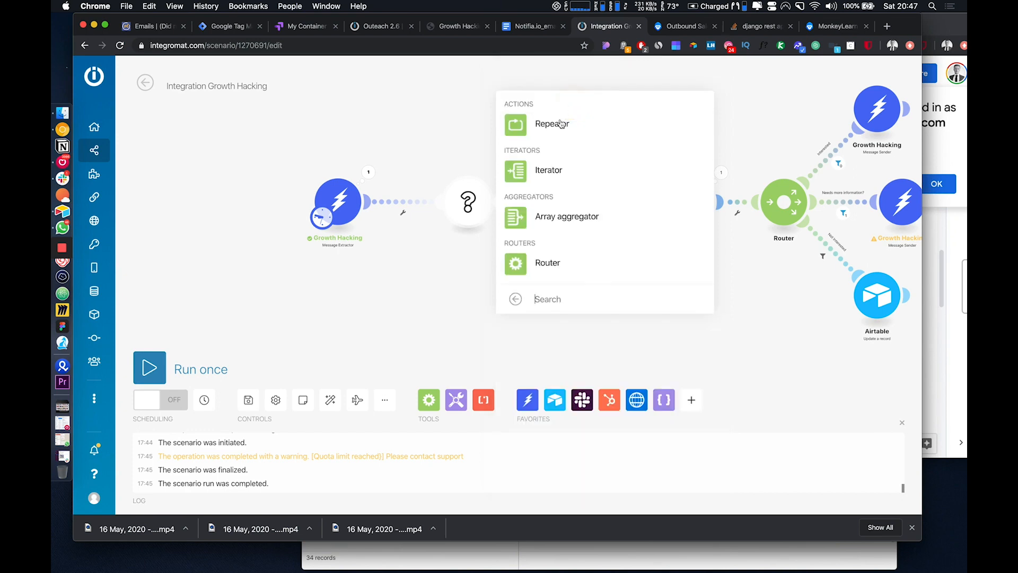
pyautogui.click(551, 175)
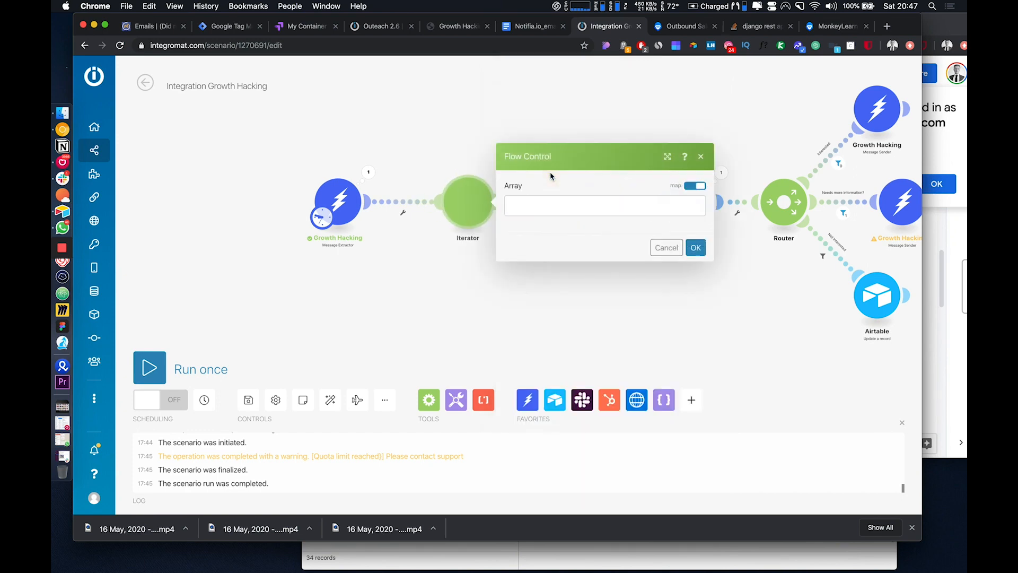
# Map the Iterator's array to the Message Extractor's resultObject messages[] and confirm the module.
pyautogui.click(524, 208)
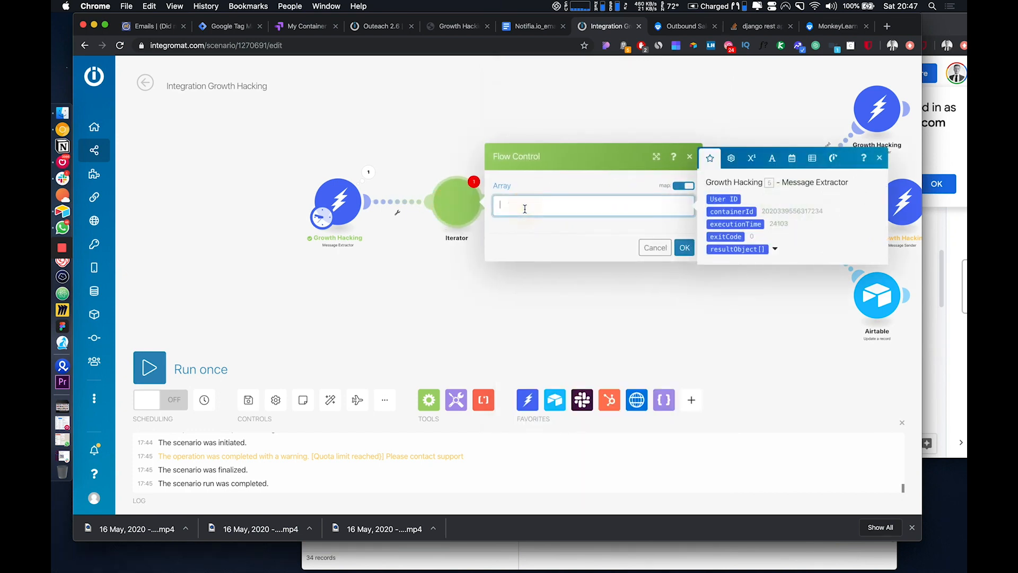
pyautogui.click(775, 248)
pyautogui.click(768, 255)
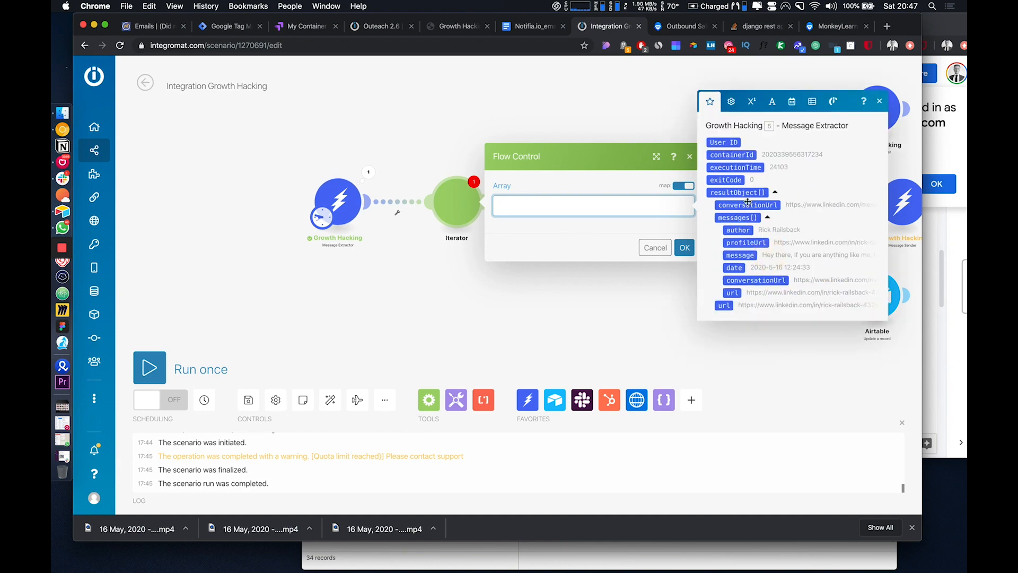
pyautogui.click(737, 217)
pyautogui.click(685, 247)
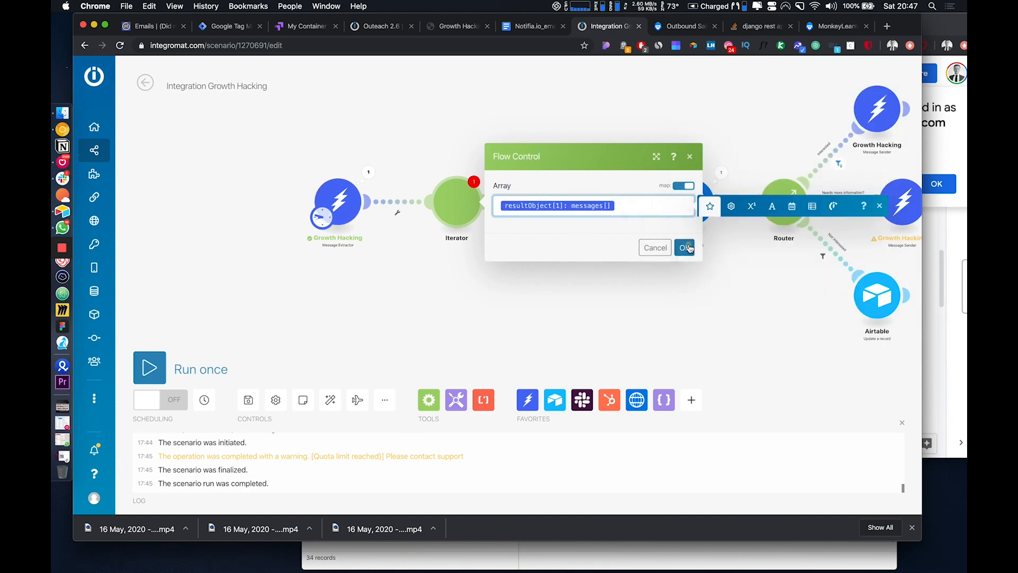
# Replace the JSON module's object with the Iterator's message field and confirm the module.
pyautogui.moveTo(589, 318); pyautogui.dragTo(537, 333)
pyautogui.click(537, 231)
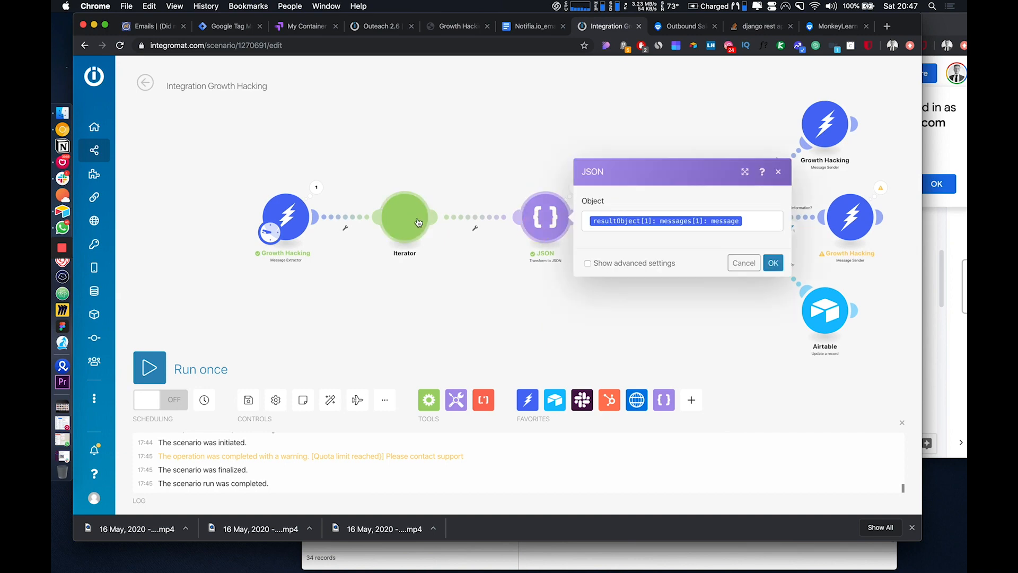
pyautogui.click(756, 220)
pyautogui.press('BackSpace')
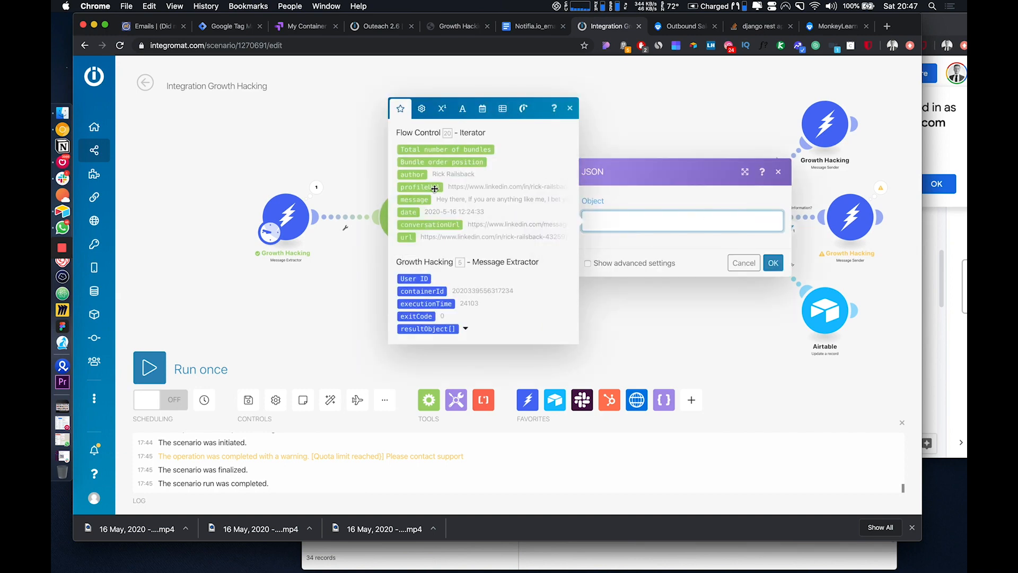
pyautogui.click(421, 201)
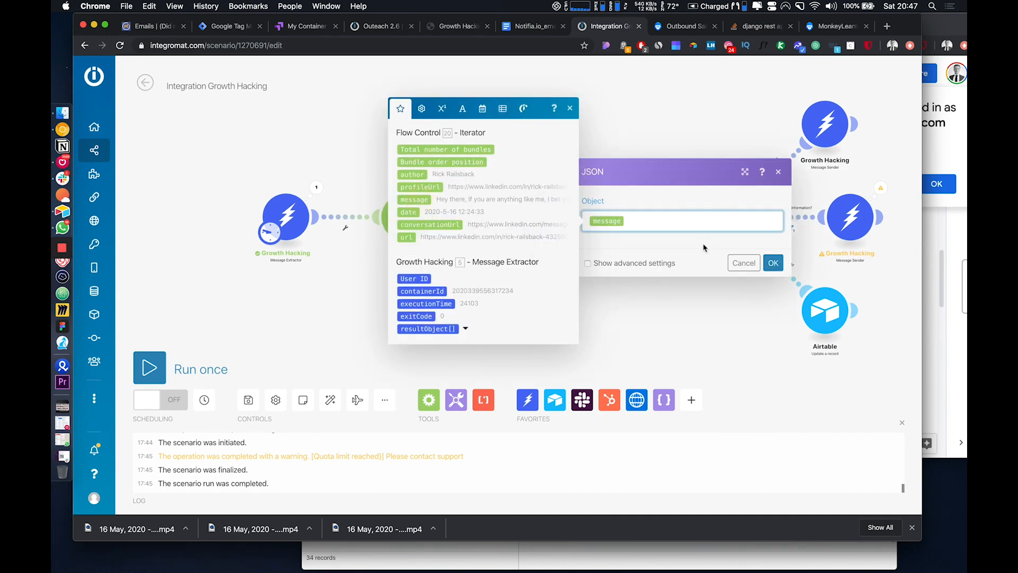
pyautogui.click(773, 263)
# Add a filter between the Iterator and JSON requiring that the Iterator's author does not contain the account owner's first name.
pyautogui.click(474, 228)
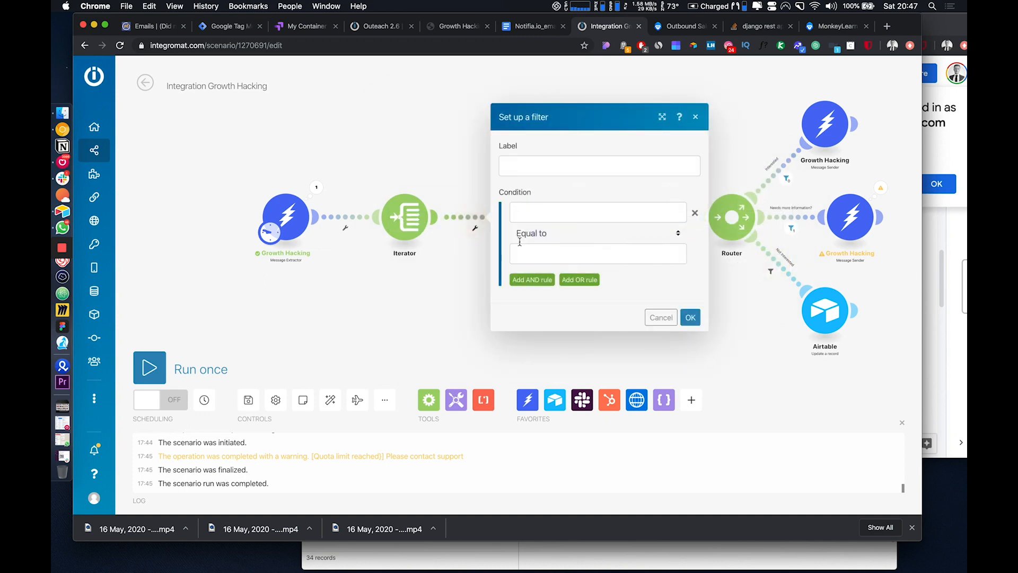
pyautogui.click(539, 213)
pyautogui.click(714, 166)
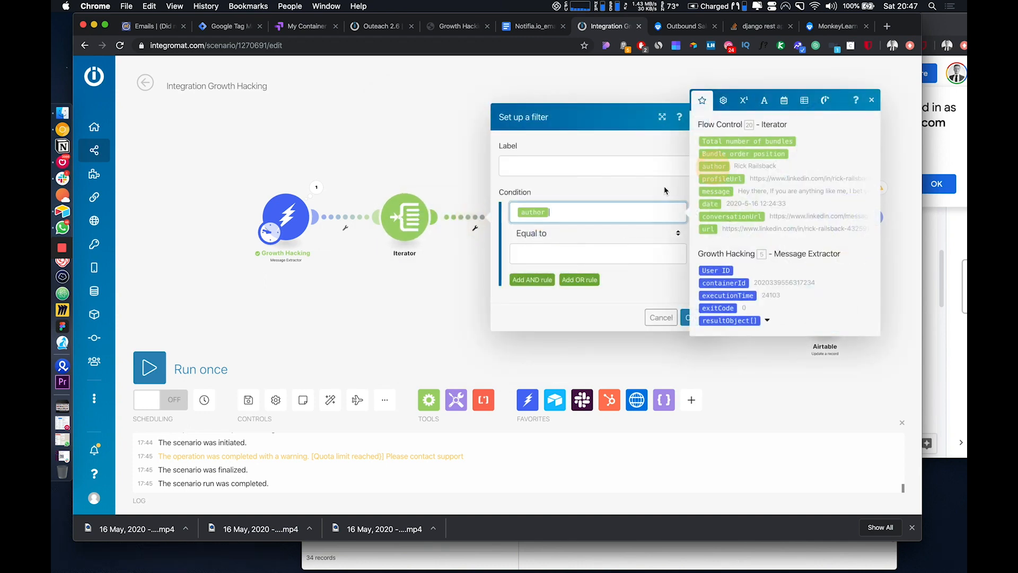
pyautogui.click(556, 232)
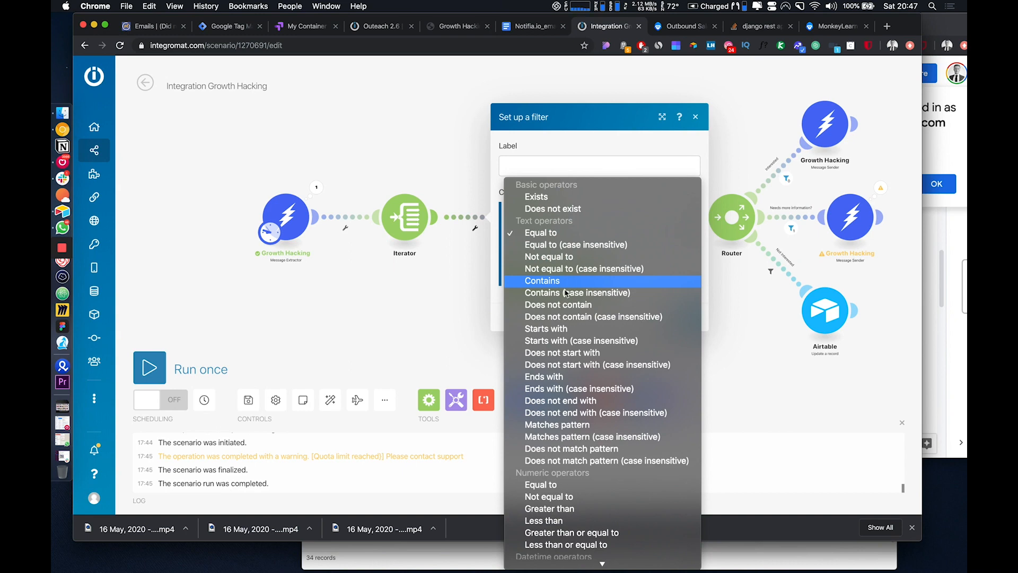
pyautogui.click(562, 300)
pyautogui.click(554, 254)
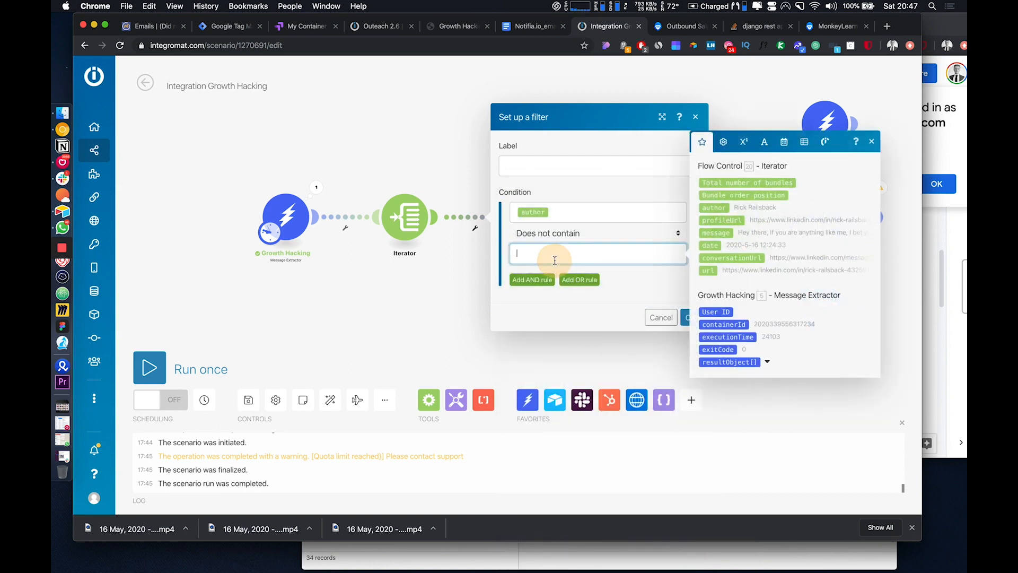
pyautogui.write('Nathan')
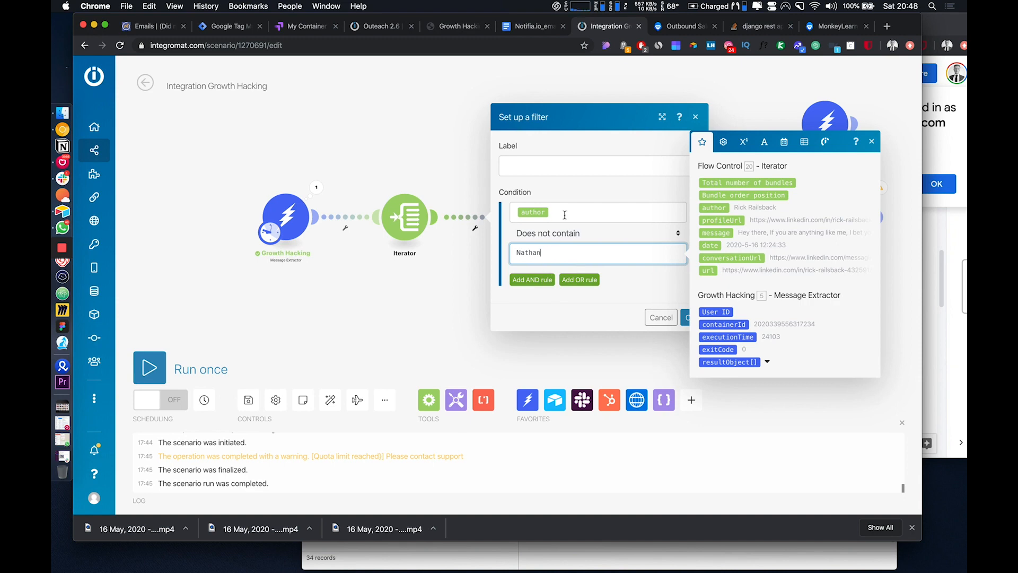
pyautogui.click(684, 317)
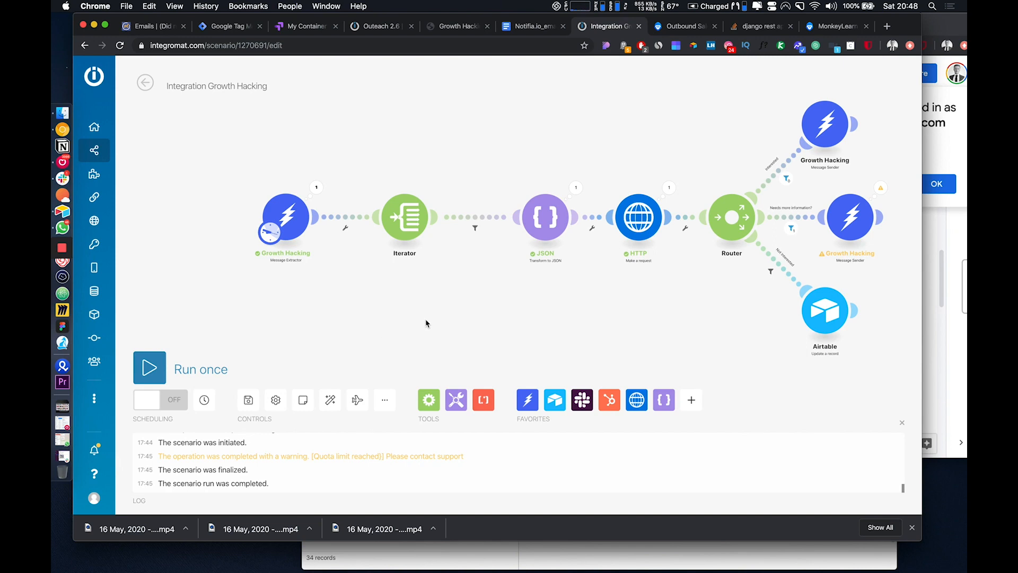
# Auto-align the scenario's modules and shift the "Needs more information?" route's Message Sender slightly away from the router.
pyautogui.moveTo(500, 313); pyautogui.dragTo(451, 313)
pyautogui.click(334, 398)
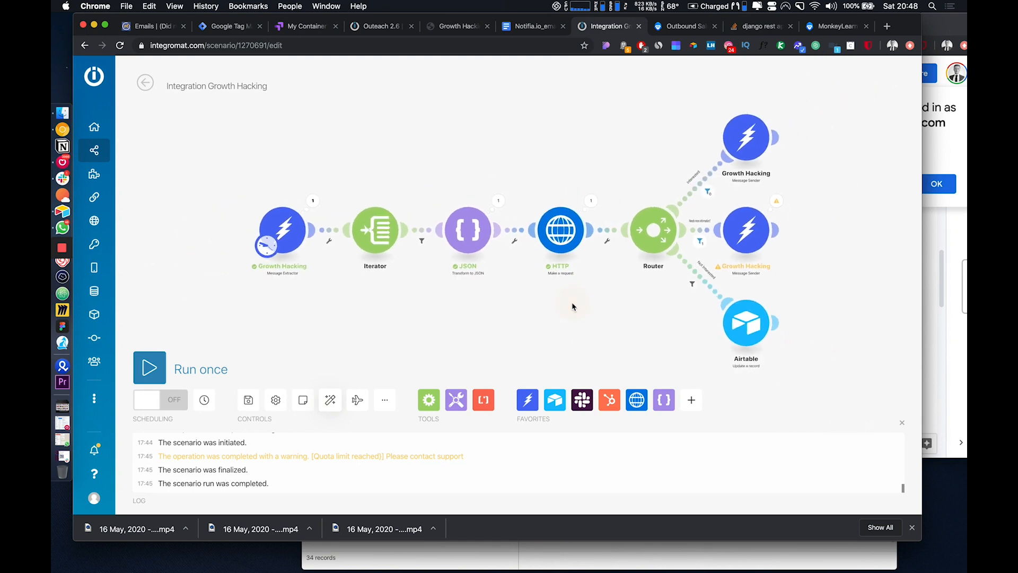
pyautogui.moveTo(580, 332)
pyautogui.mouseDown()
pyautogui.moveTo(559, 332)
pyautogui.moveTo(577, 318)
pyautogui.moveTo(570, 326)
pyautogui.mouseUp()
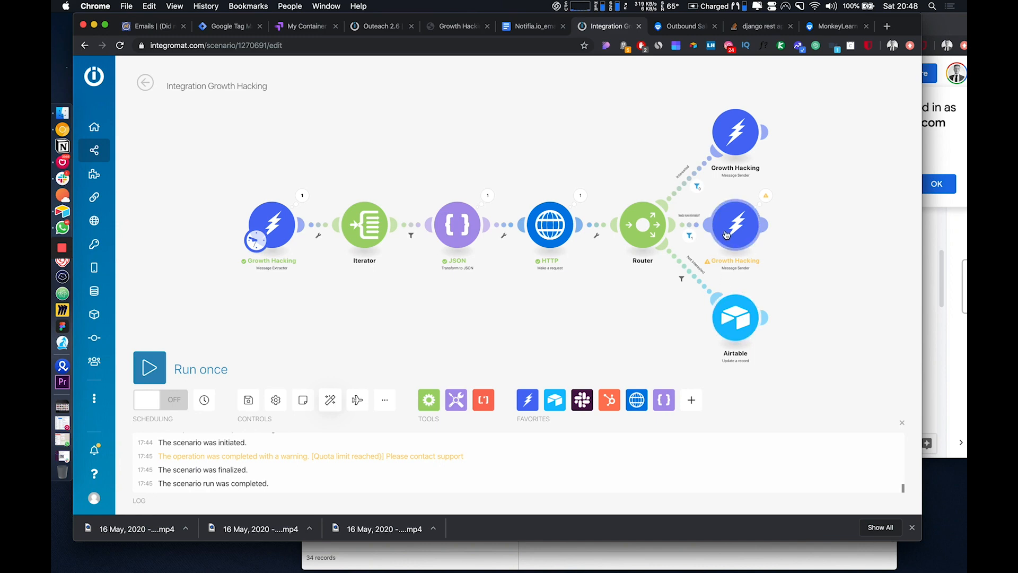
pyautogui.moveTo(726, 235); pyautogui.dragTo(738, 233)
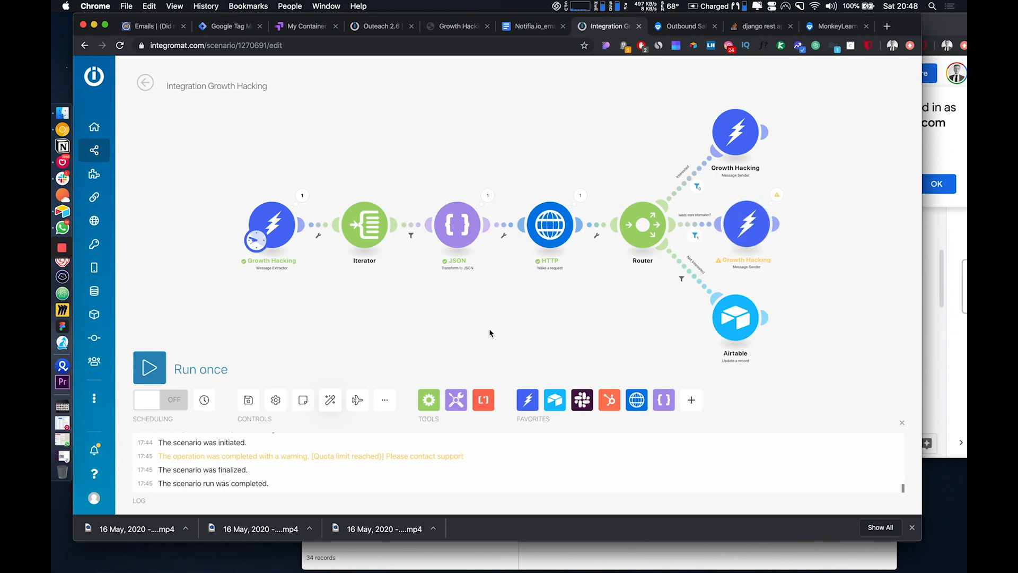